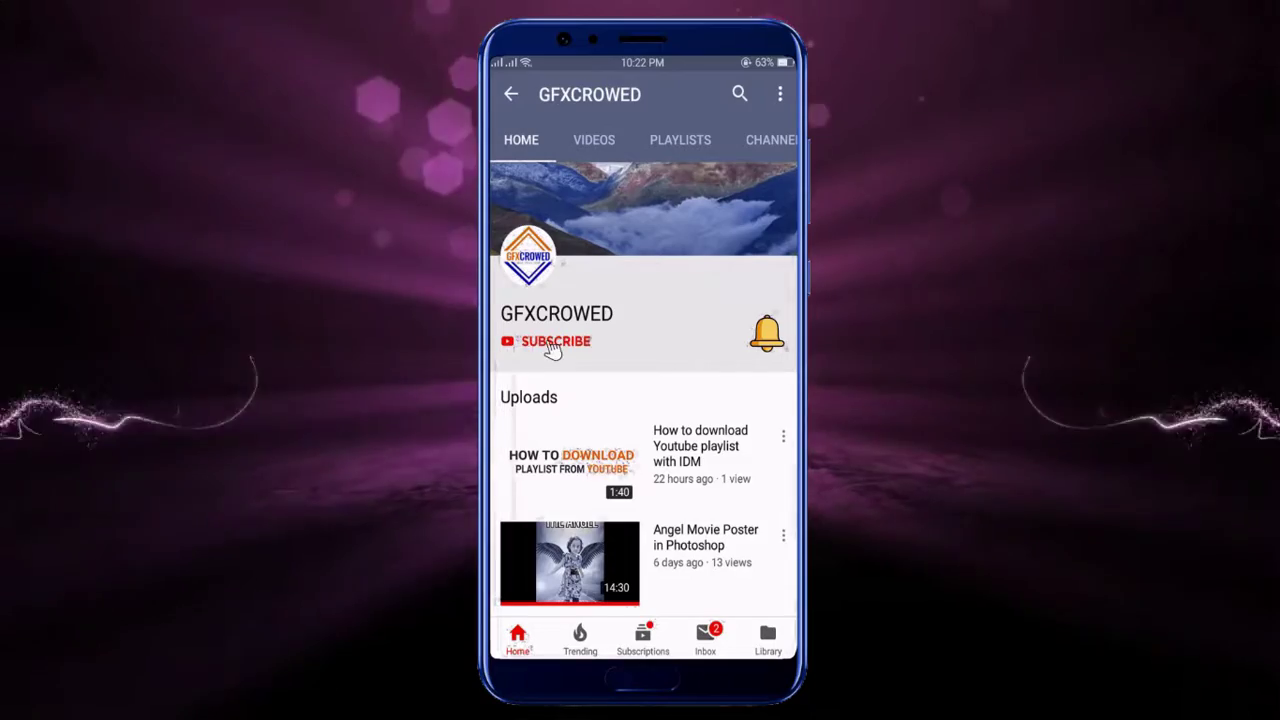
# - Subscribe to the channel to reveal the finished ICE SOLDIER poster preview
pyautogui.click(557, 345)
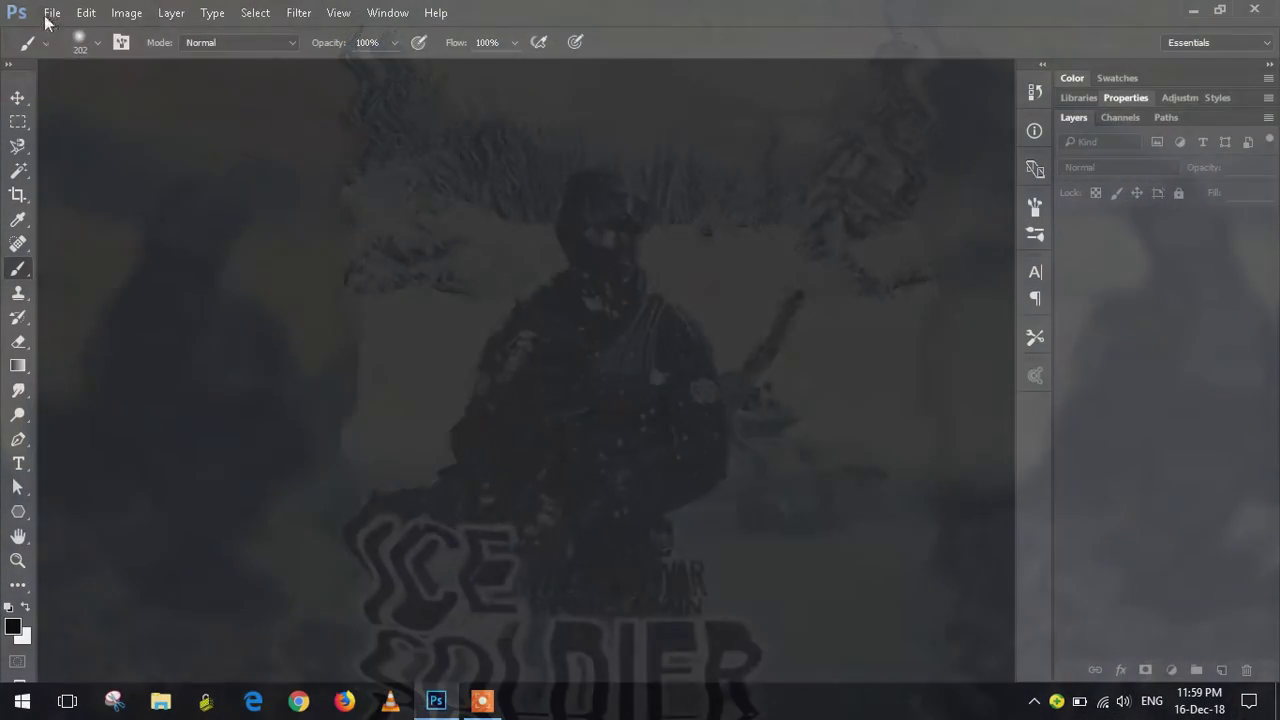
# - Create a new white 400 × 568 px, 72 ppi document
pyautogui.click(52, 12)
pyautogui.click(57, 34)
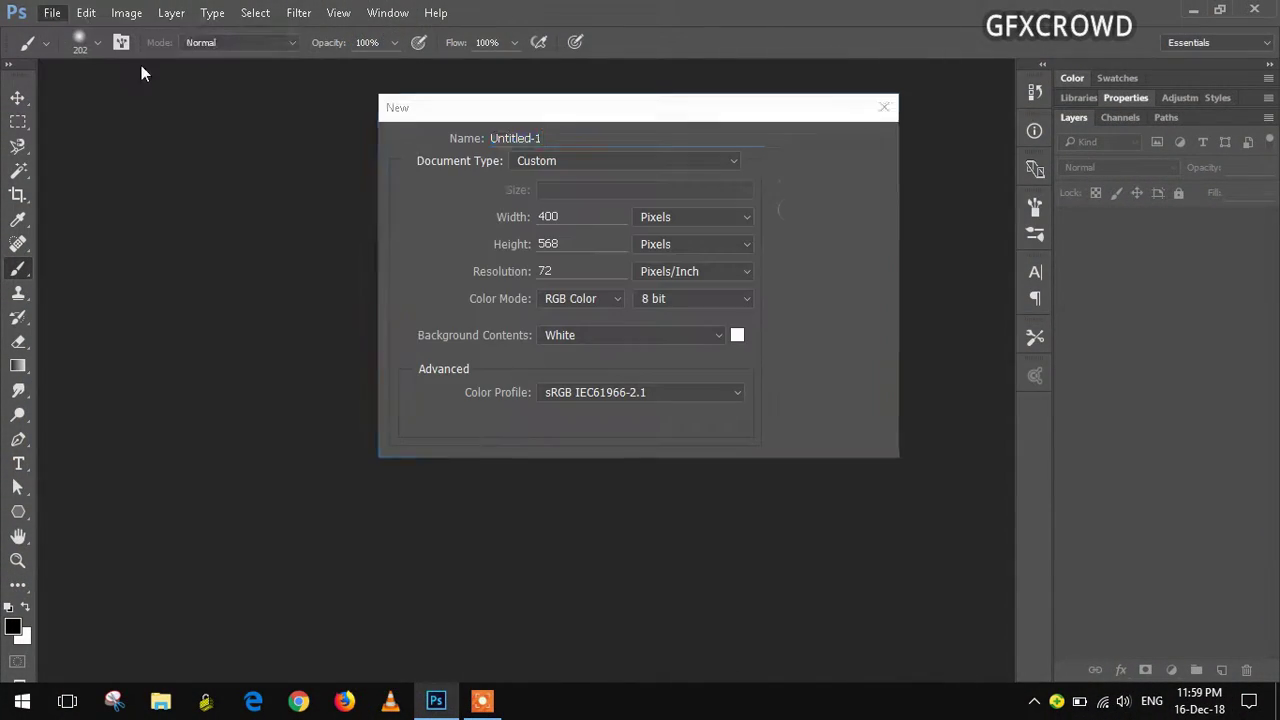
pyautogui.click(563, 215)
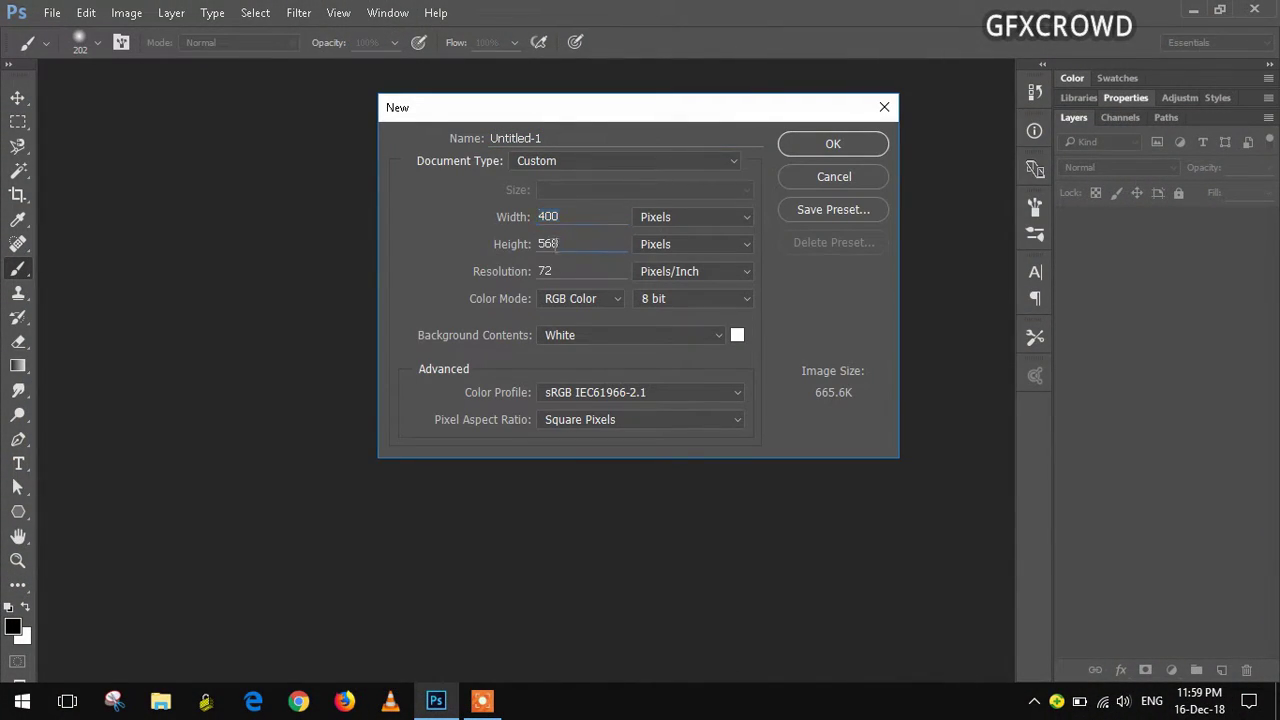
pyautogui.click(811, 146)
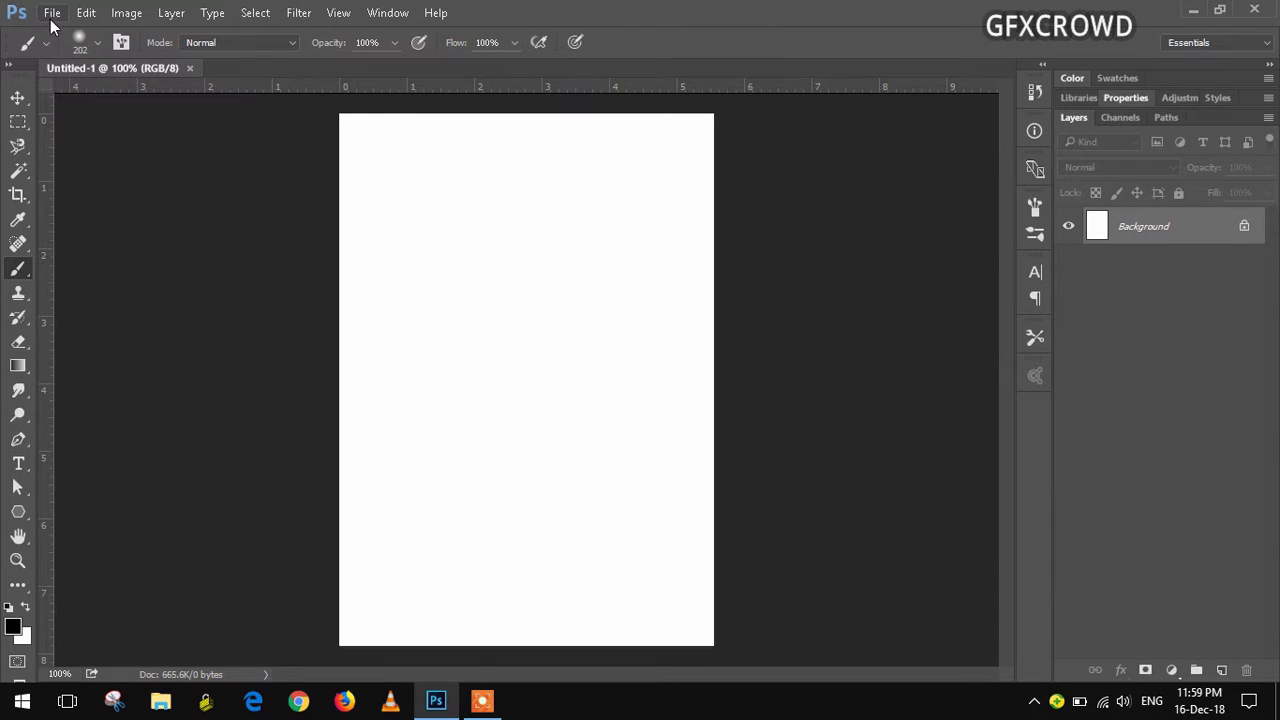
# - Embed the asphalt road photo, enlarge it and move it to the canvas bottom
pyautogui.click(52, 13)
pyautogui.click(108, 362)
pyautogui.click(412, 175)
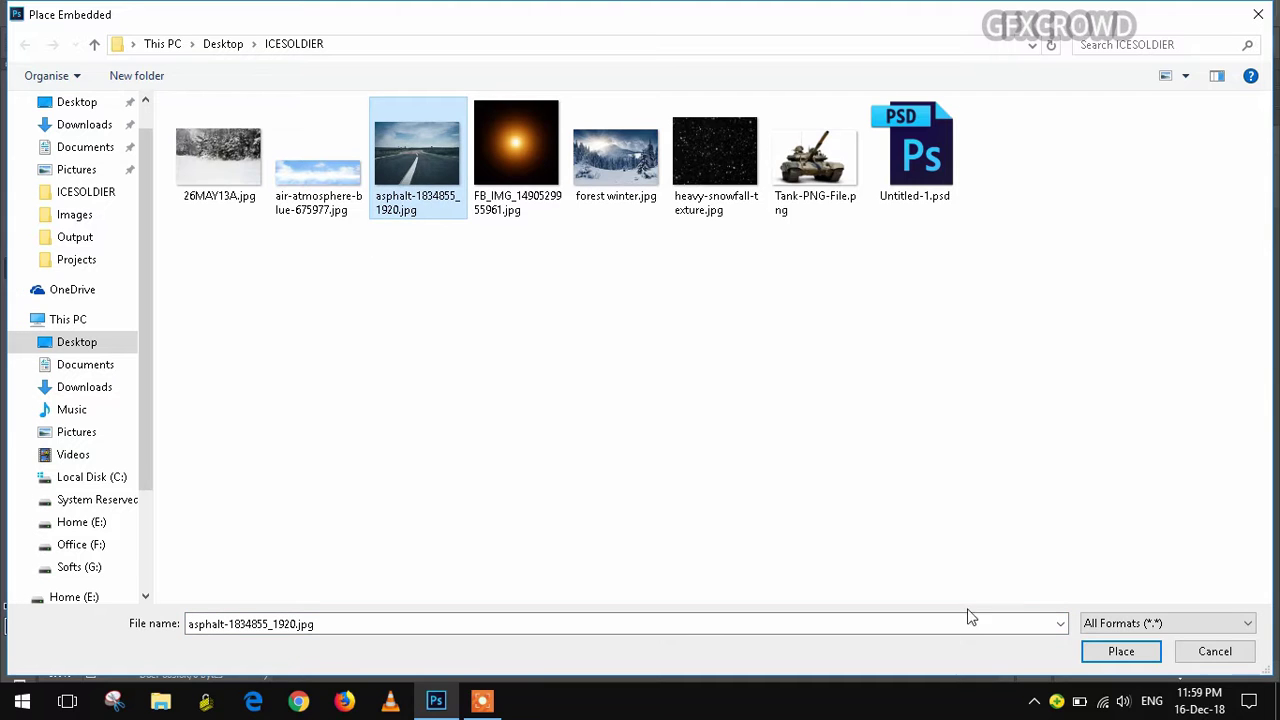
pyautogui.click(1110, 651)
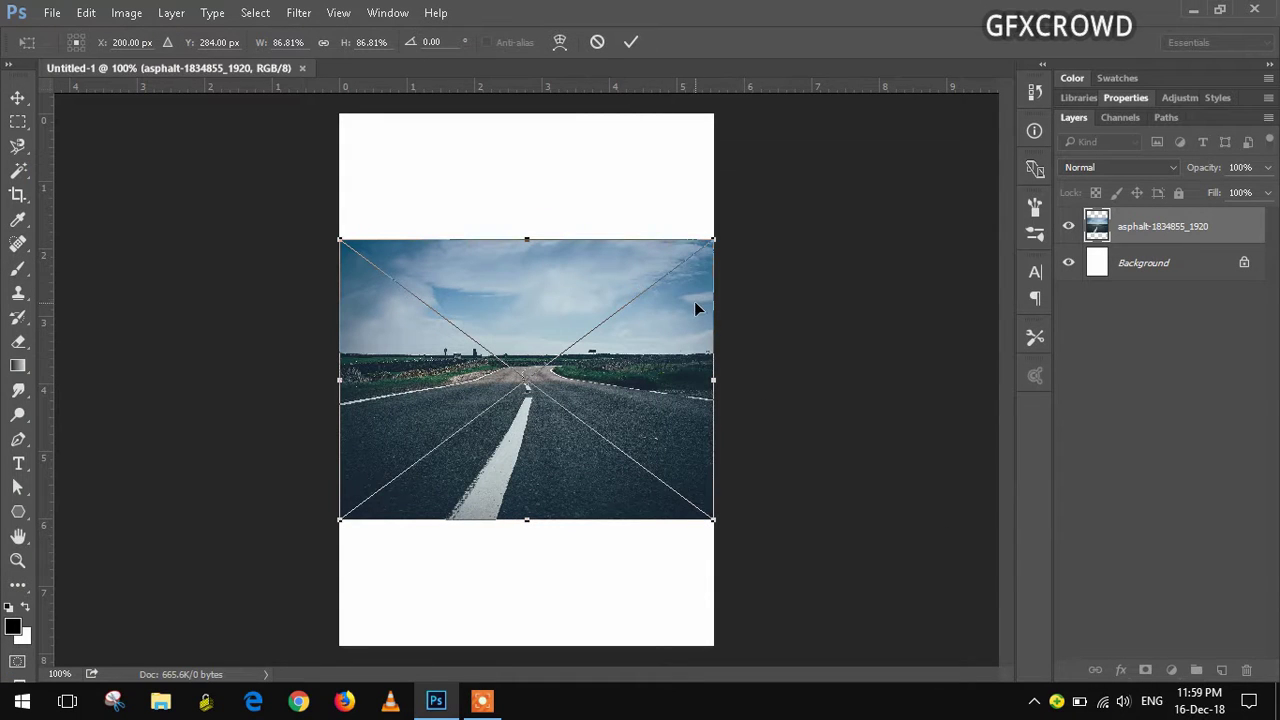
pyautogui.moveTo(708, 236); pyautogui.dragTo(768, 207)
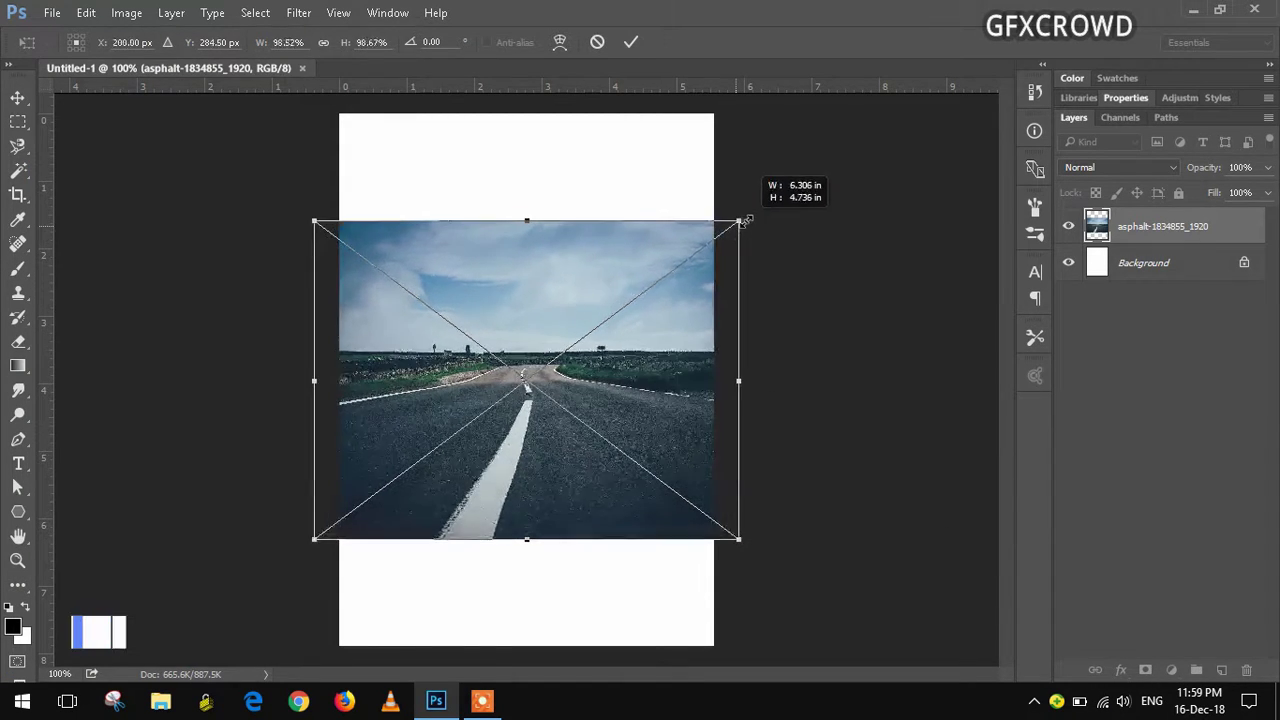
pyautogui.moveTo(688, 395); pyautogui.dragTo(701, 488)
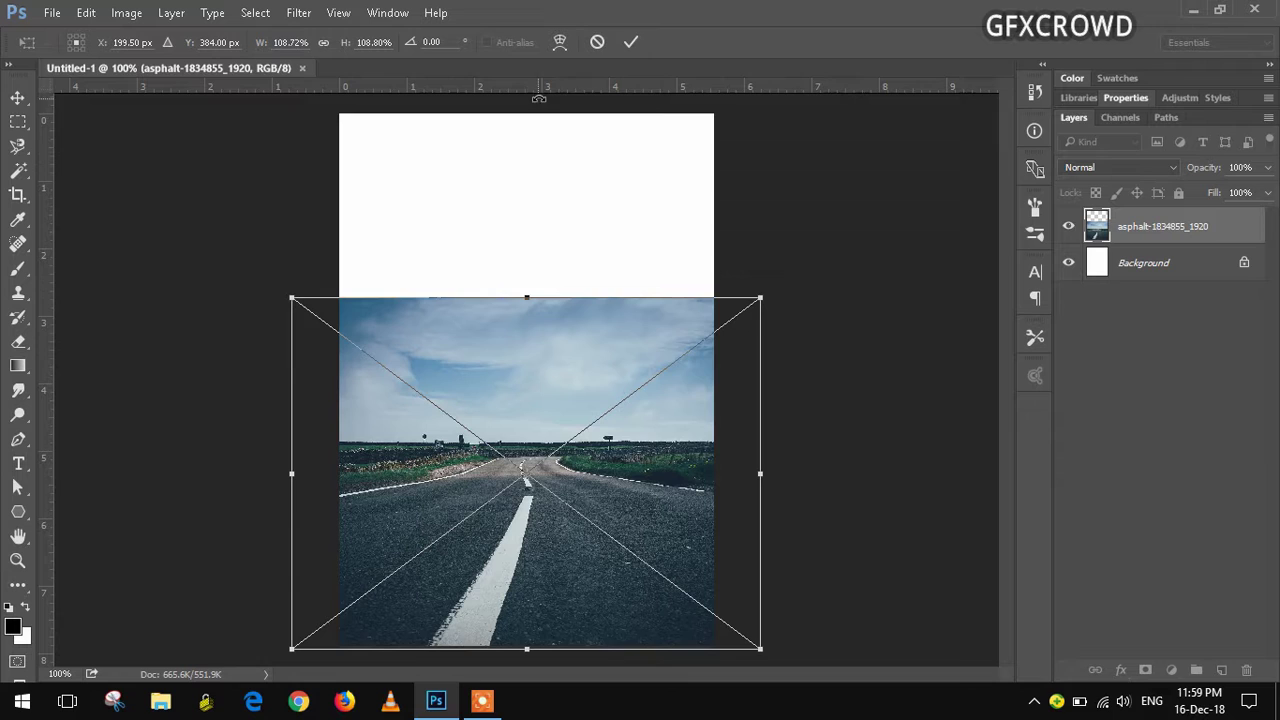
pyautogui.click(630, 44)
# - Embed 'forest winter.jpg', enlarge it slightly and move it to the canvas top
pyautogui.click(52, 12)
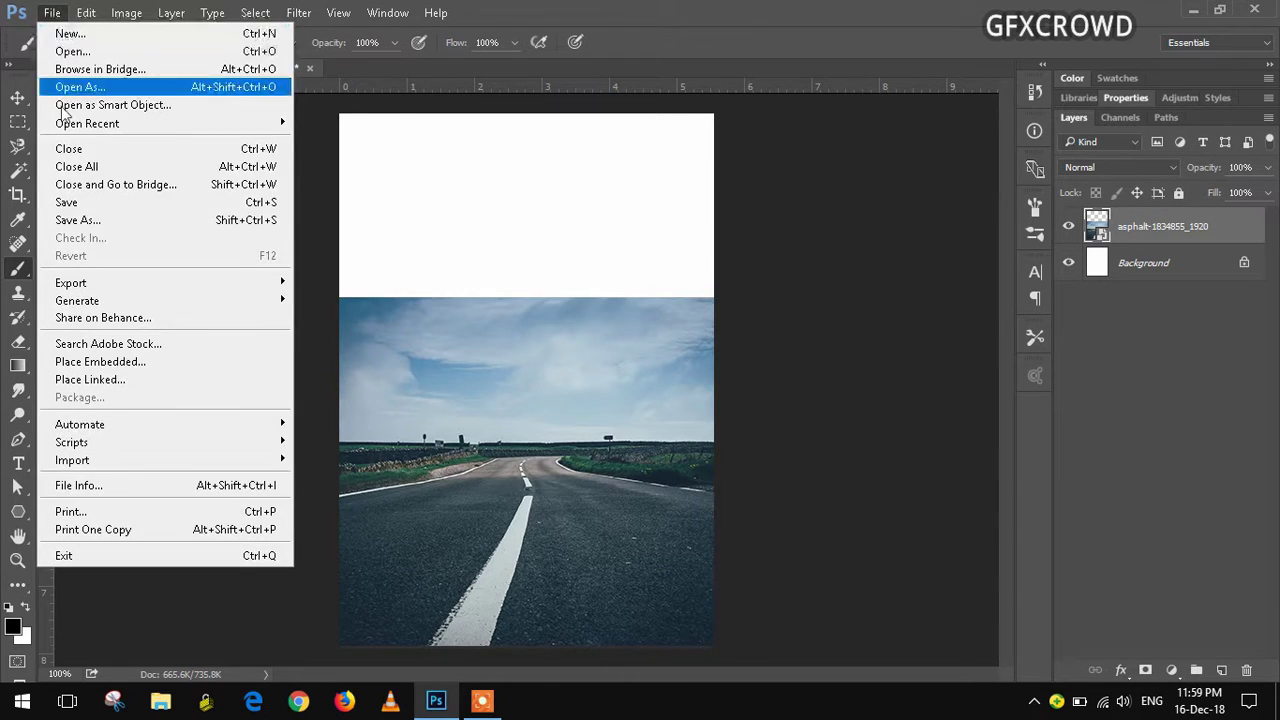
pyautogui.click(100, 361)
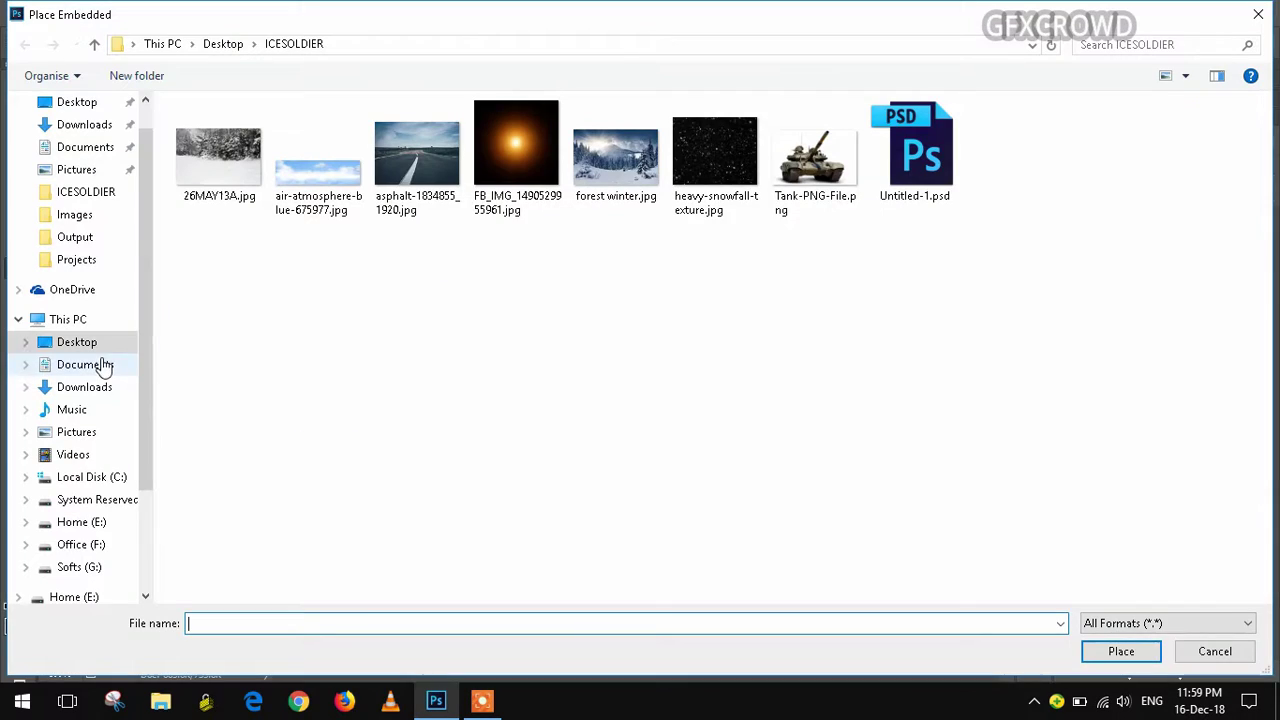
pyautogui.click(613, 170)
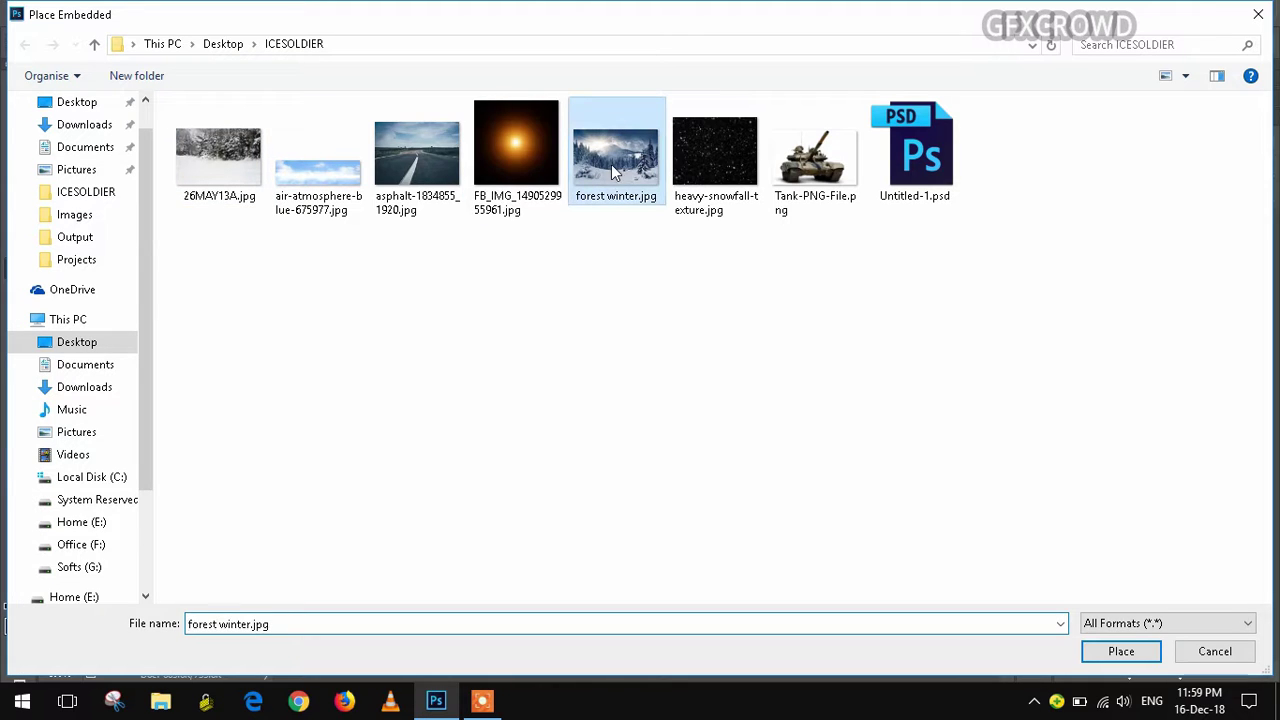
pyautogui.click(1112, 651)
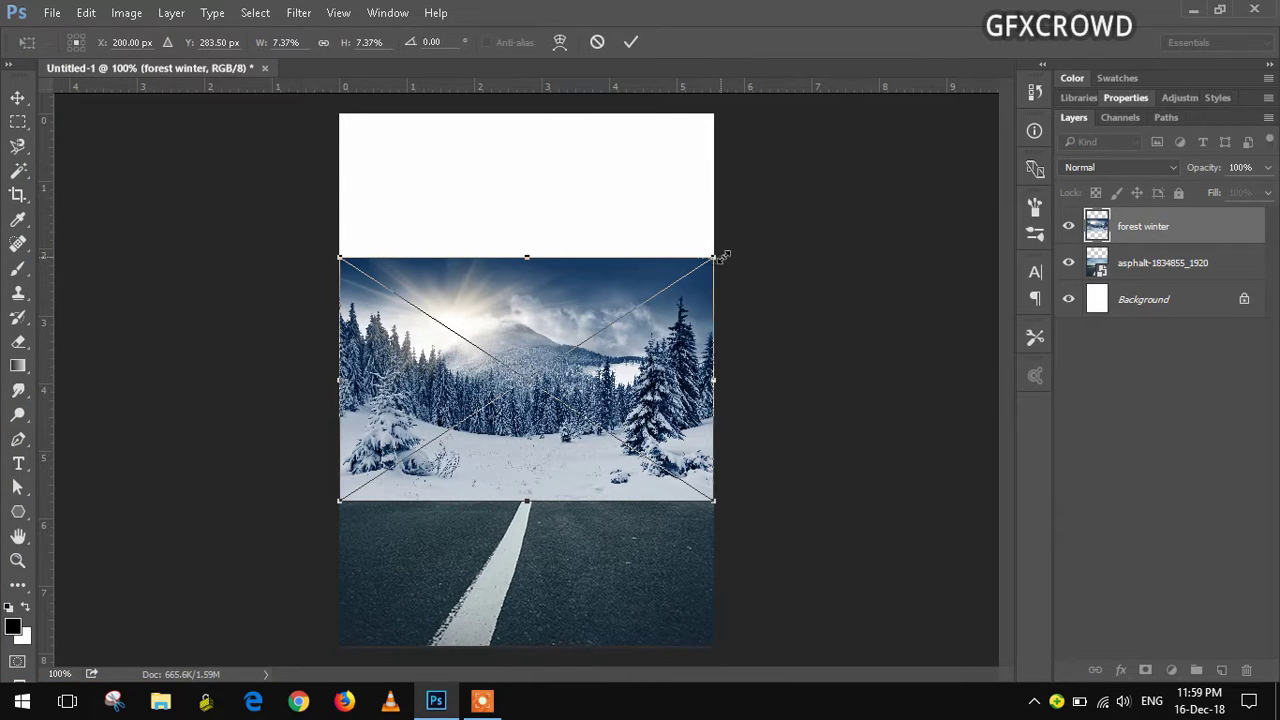
pyautogui.moveTo(723, 257)
pyautogui.mouseDown()
pyautogui.moveTo(748, 256)
pyautogui.moveTo(738, 262)
pyautogui.mouseUp()
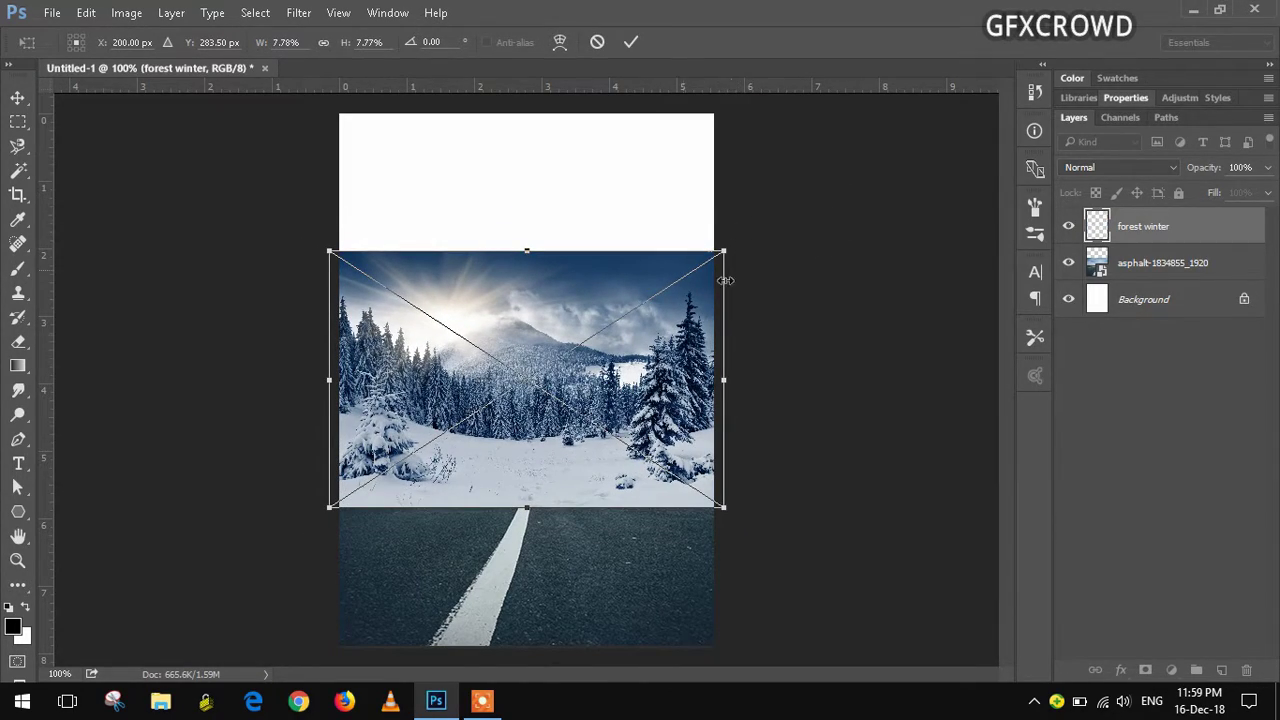
pyautogui.moveTo(665, 378); pyautogui.dragTo(665, 236)
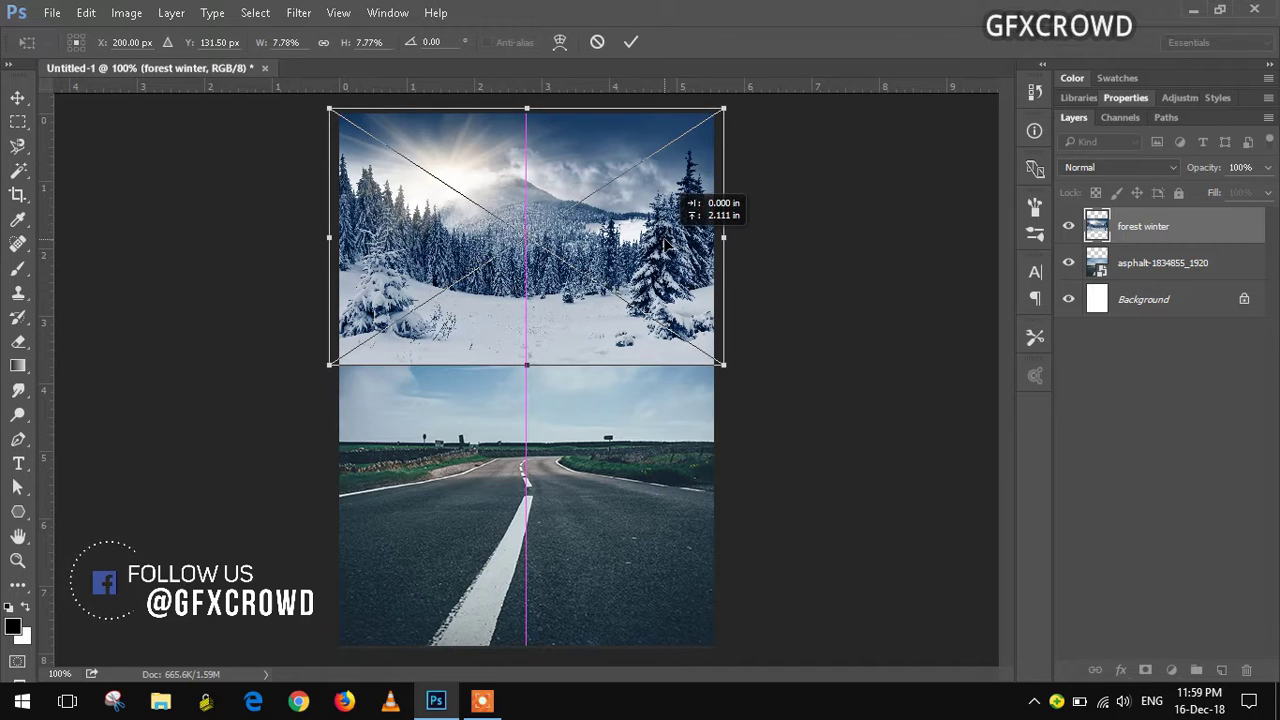
pyautogui.click(631, 42)
pyautogui.press('b')
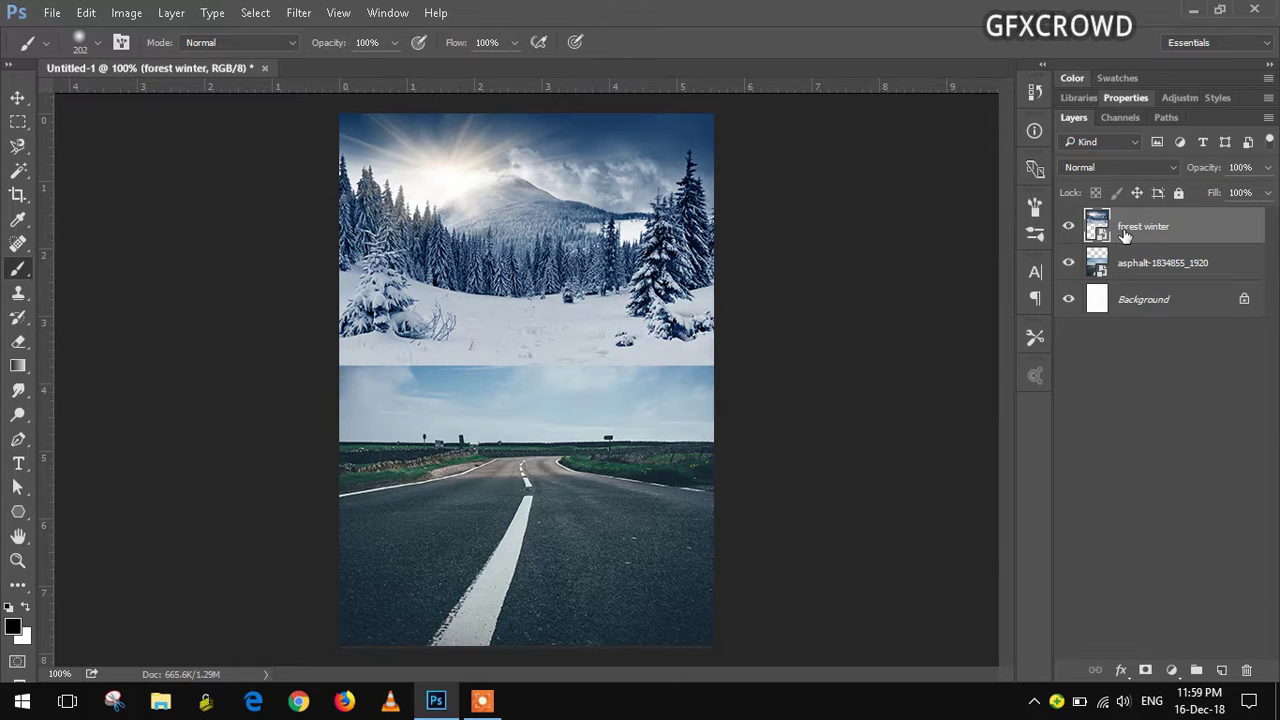
# - Mask the asphalt layer and paint out its sky with a 143 px soft black brush
pyautogui.click(1132, 268)
pyautogui.click(1147, 670)
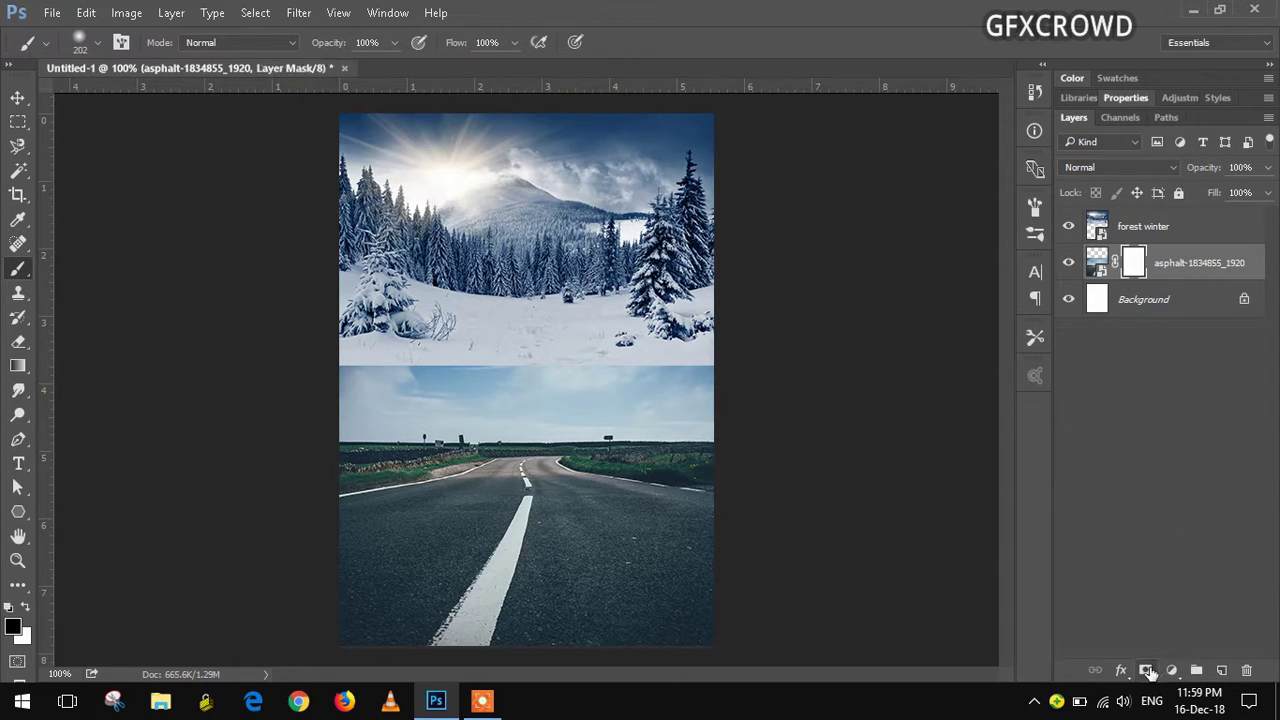
pyautogui.rightClick(174, 332)
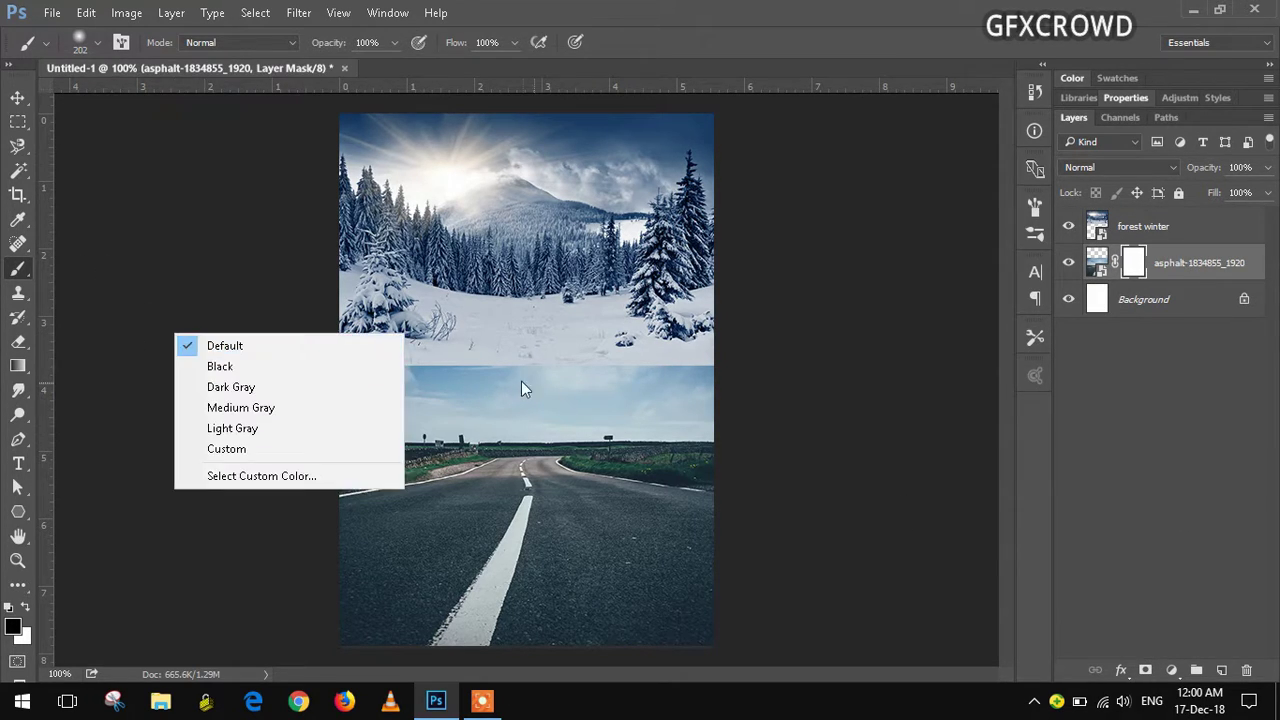
pyautogui.rightClick(521, 381)
pyautogui.moveTo(718, 306); pyautogui.dragTo(704, 308)
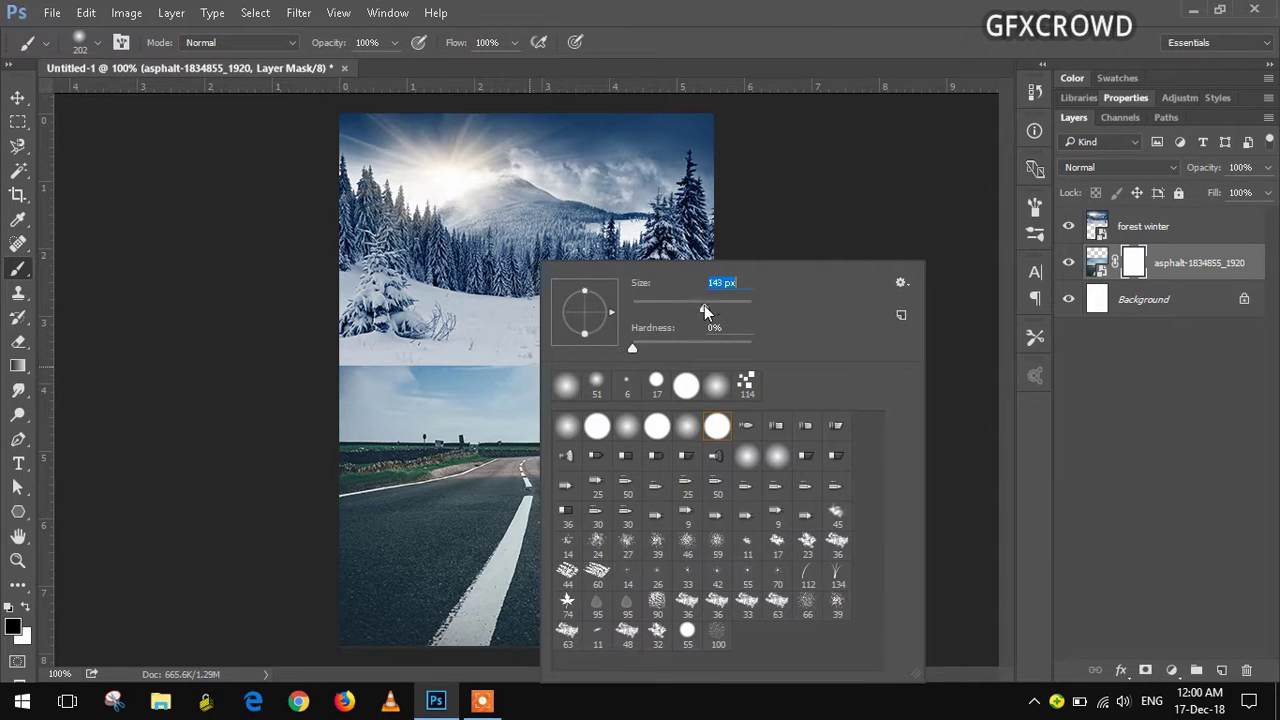
pyautogui.moveTo(323, 346)
pyautogui.mouseDown()
pyautogui.moveTo(502, 377)
pyautogui.moveTo(746, 366)
pyautogui.moveTo(271, 374)
pyautogui.moveTo(888, 349)
pyautogui.mouseUp()
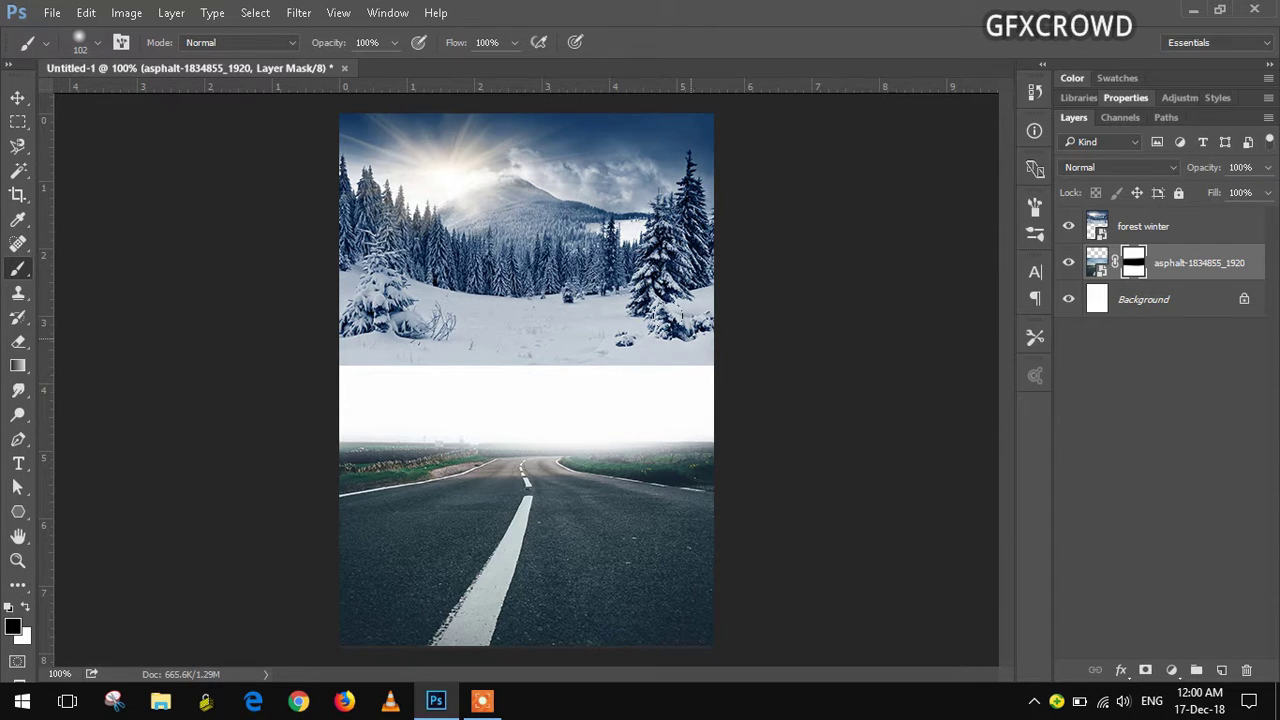
# - Embed the 26MAY13A snow photo and nudge it slightly down
pyautogui.click(45, 12)
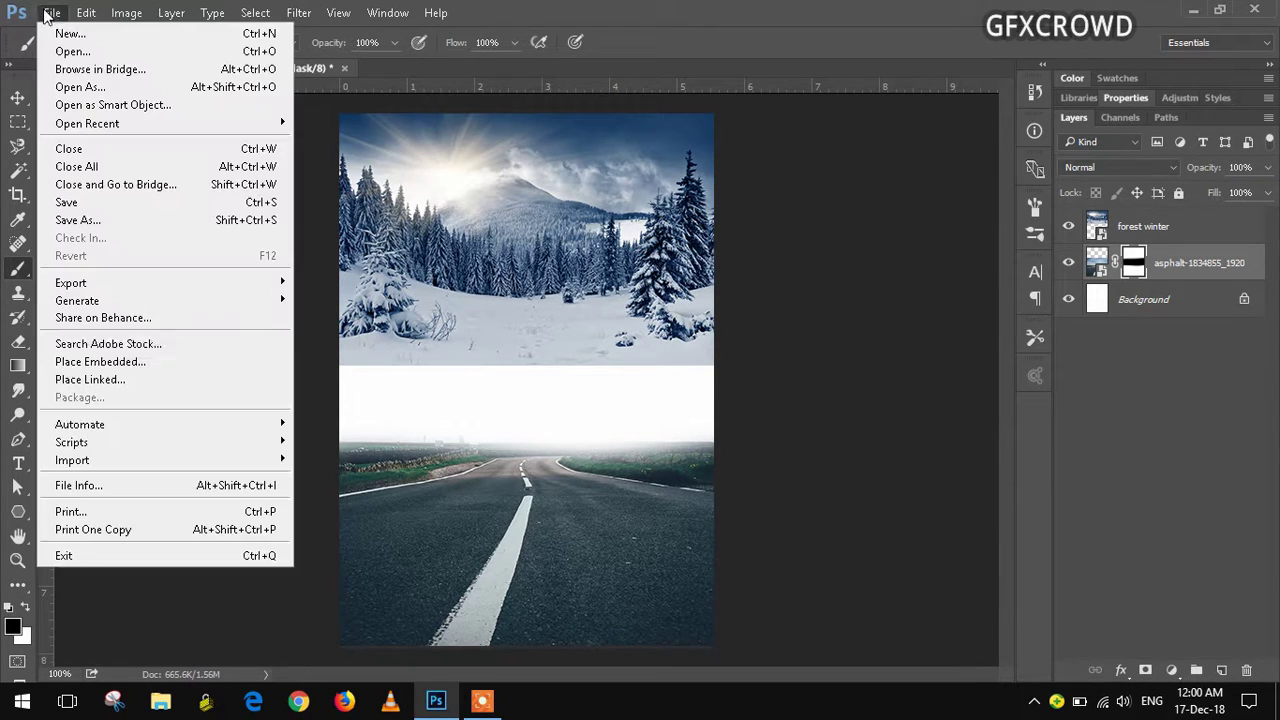
pyautogui.click(100, 366)
pyautogui.click(226, 180)
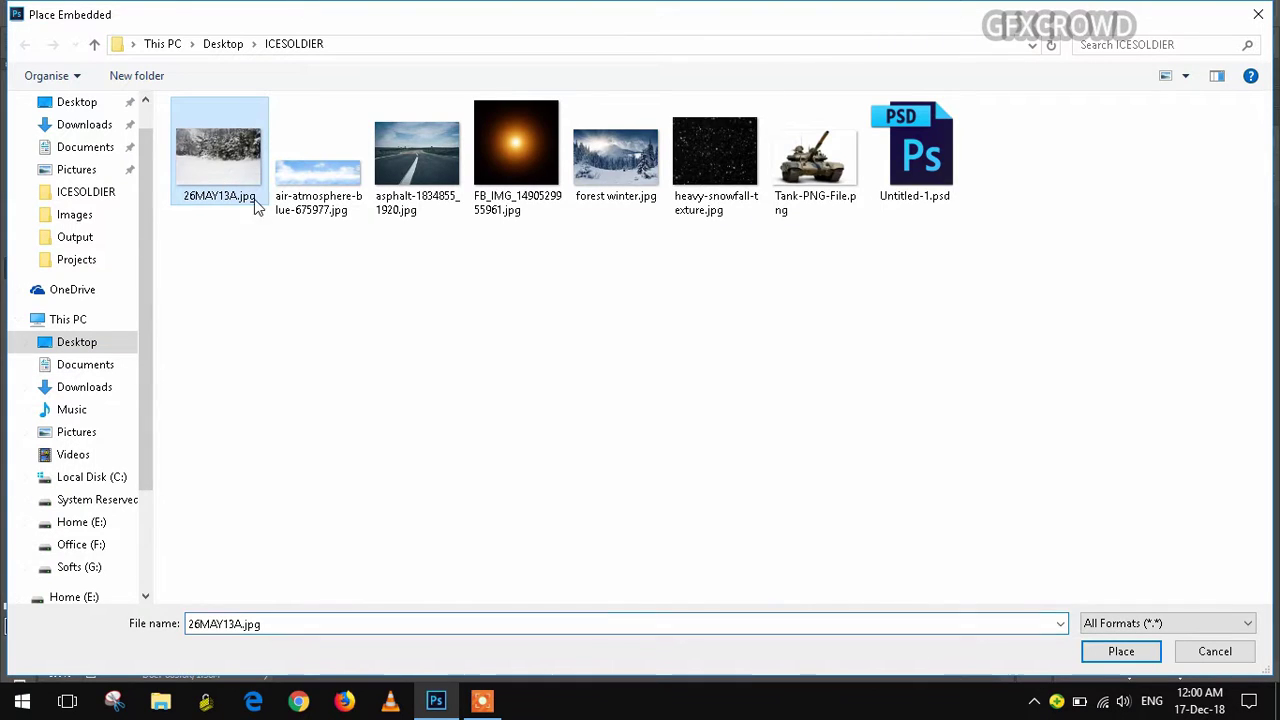
pyautogui.click(1121, 651)
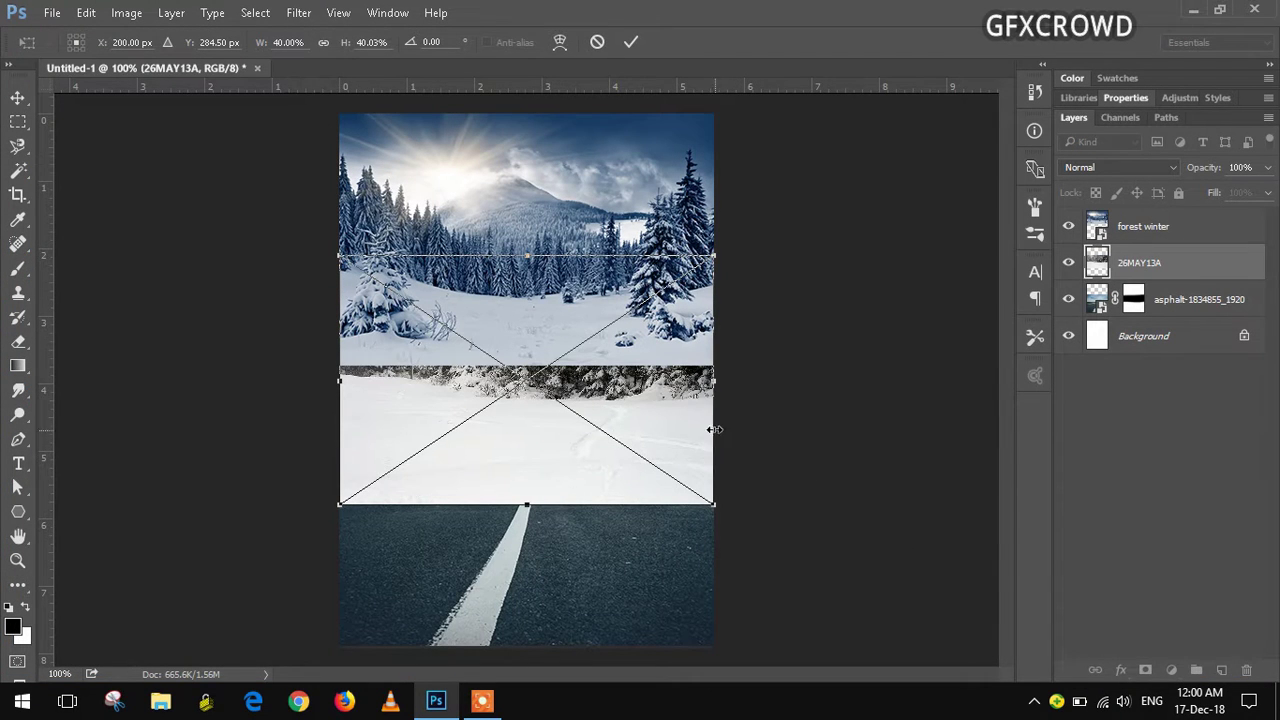
pyautogui.click(638, 47)
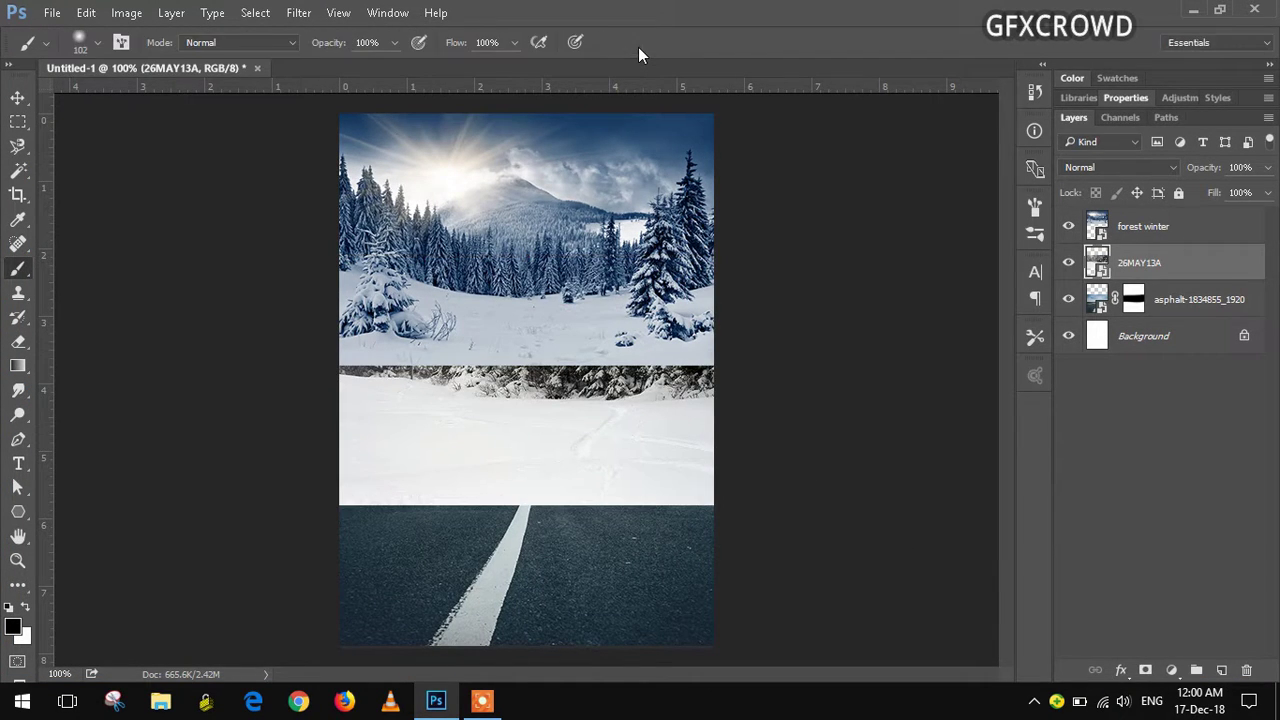
pyautogui.click(18, 97)
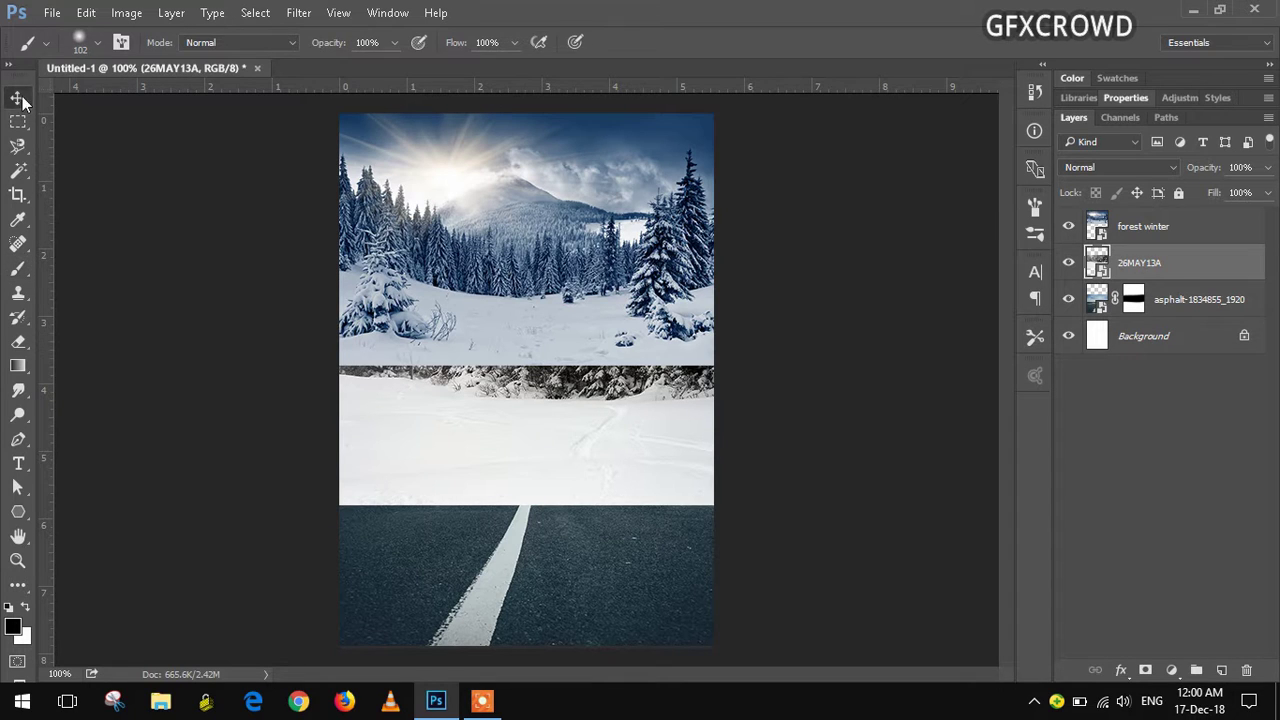
pyautogui.moveTo(640, 453); pyautogui.dragTo(636, 471)
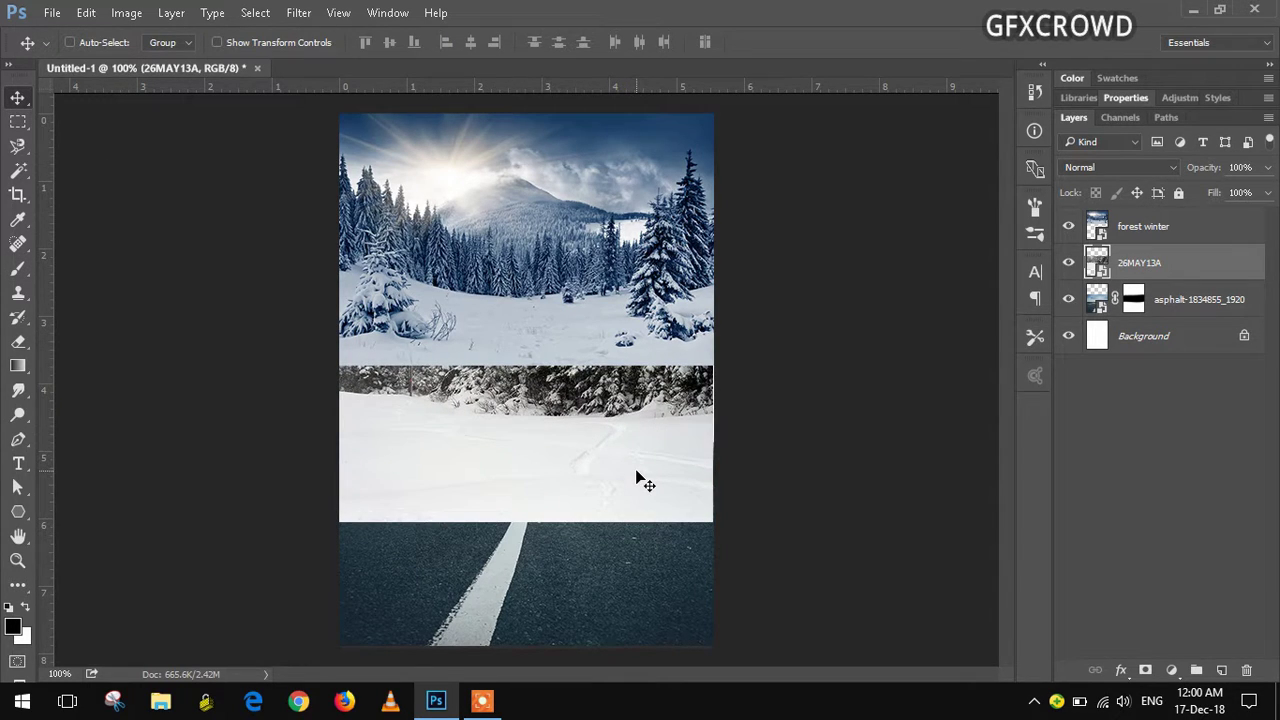
# - Scale the 26MAY13A photo to about 50% and move it over the middle band
pyautogui.click(84, 13)
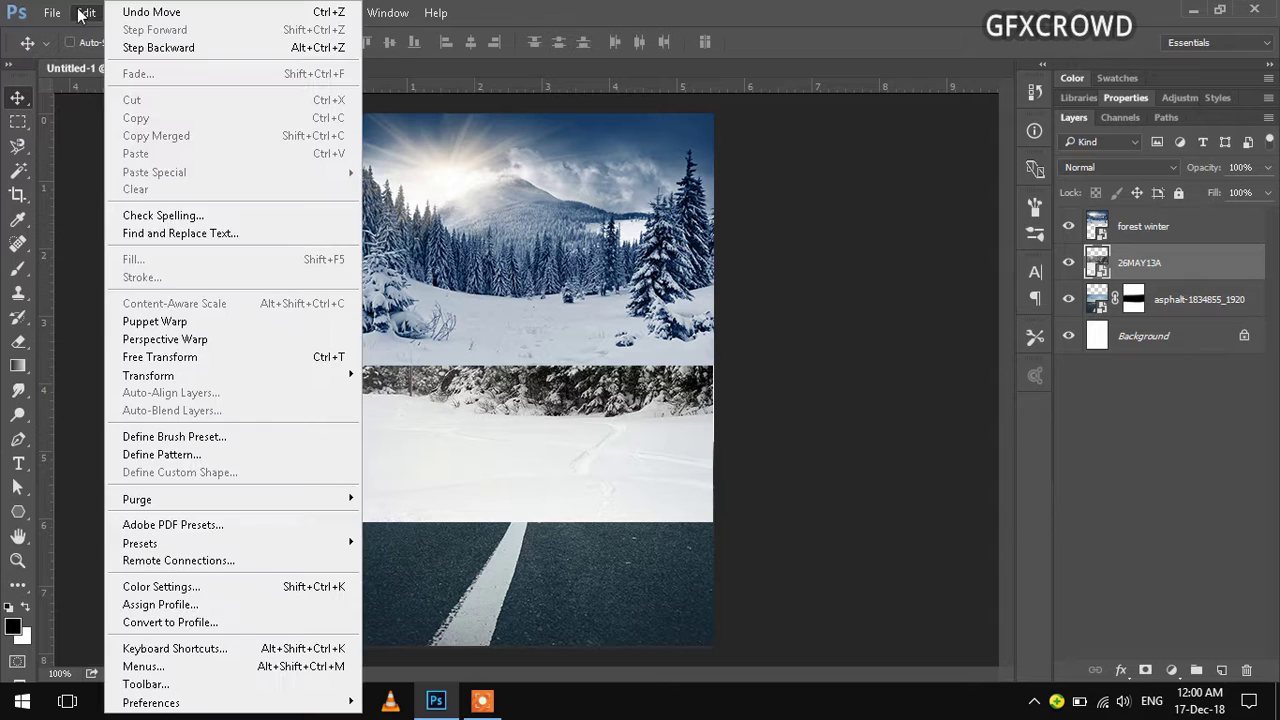
pyautogui.click(145, 357)
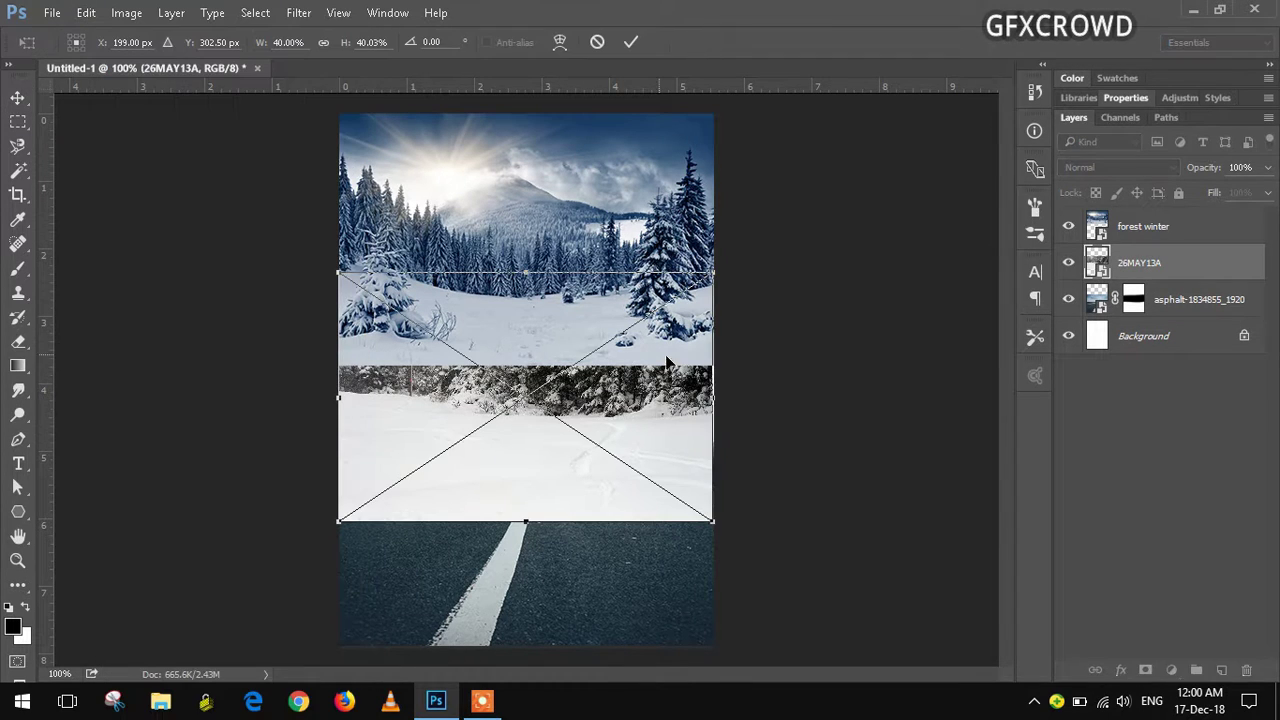
pyautogui.moveTo(716, 523); pyautogui.dragTo(764, 554)
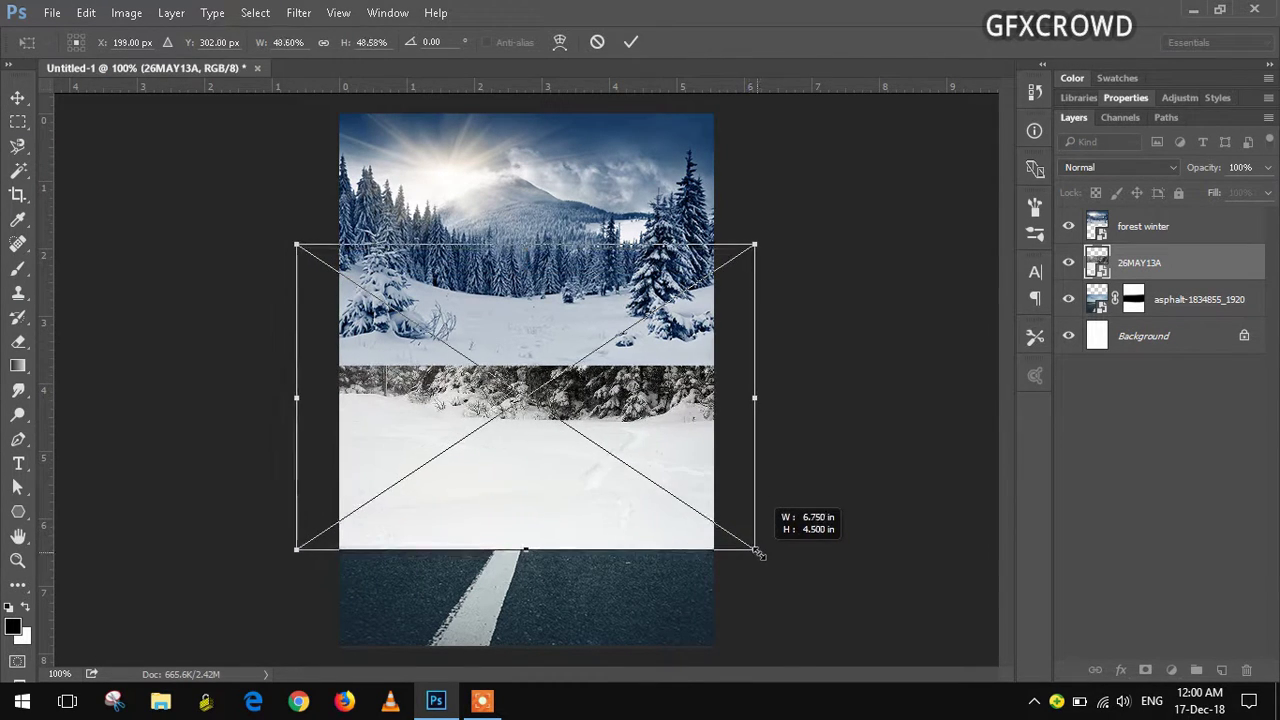
pyautogui.moveTo(673, 499)
pyautogui.mouseDown()
pyautogui.moveTo(619, 419)
pyautogui.moveTo(620, 433)
pyautogui.mouseUp()
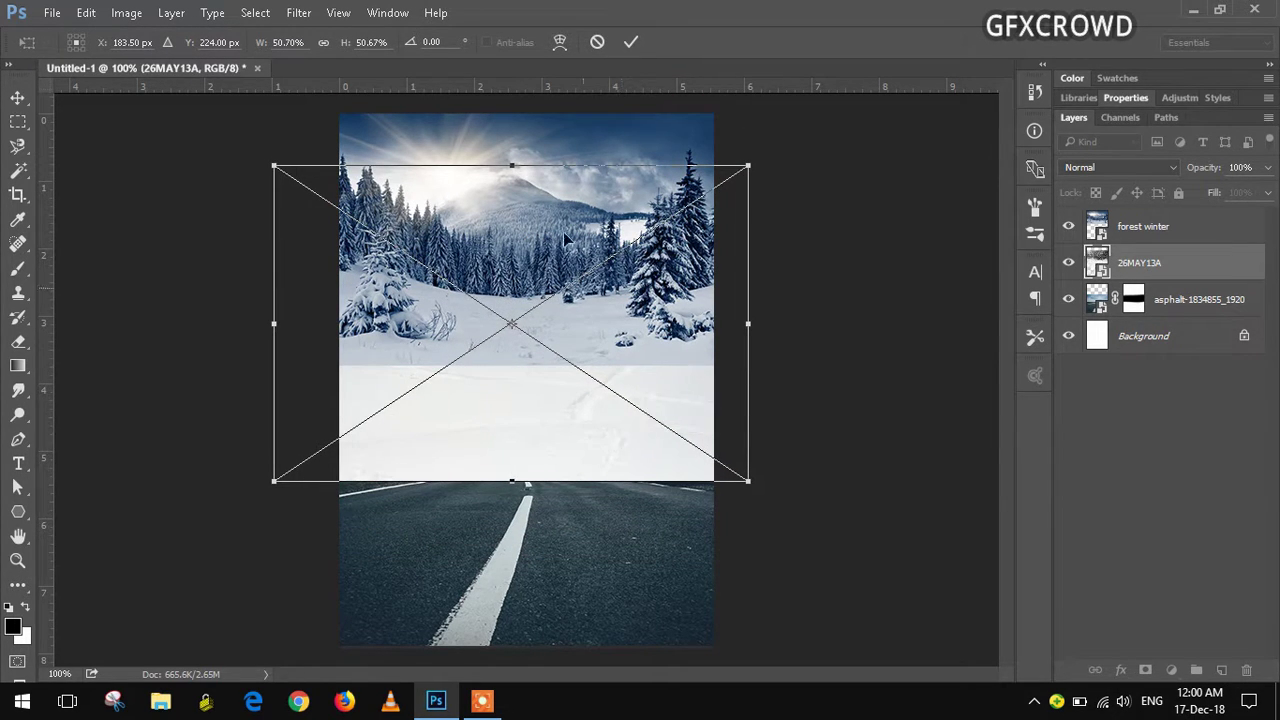
pyautogui.click(631, 42)
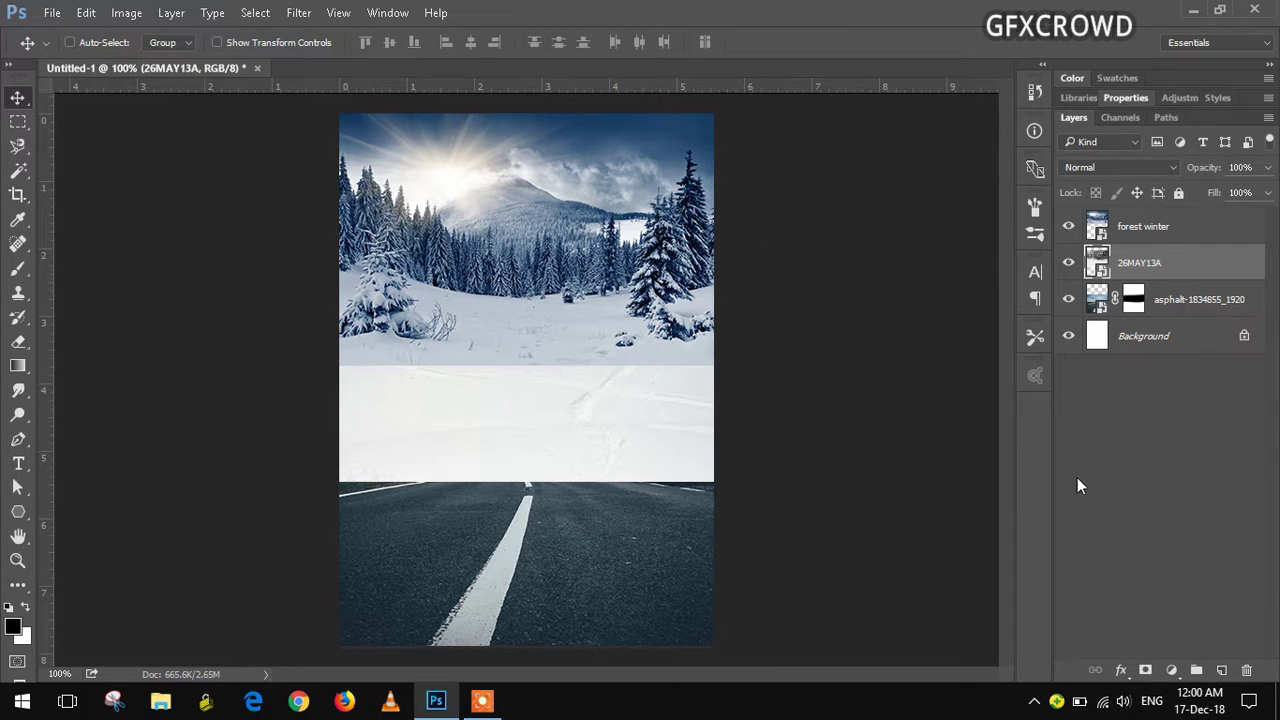
# - Mask the 26MAY13A layer and paint out snow along the road horizon
pyautogui.click(1145, 670)
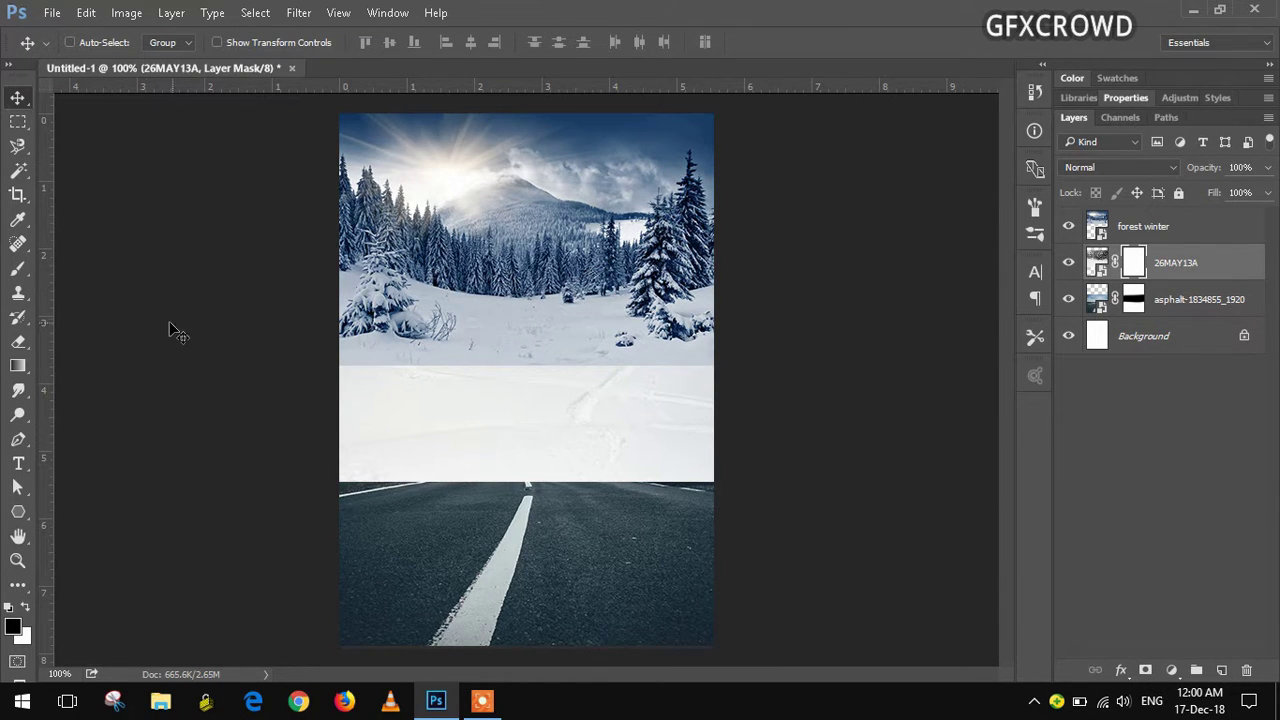
pyautogui.click(18, 269)
pyautogui.moveTo(342, 458)
pyautogui.mouseDown()
pyautogui.moveTo(716, 469)
pyautogui.moveTo(360, 455)
pyautogui.mouseUp()
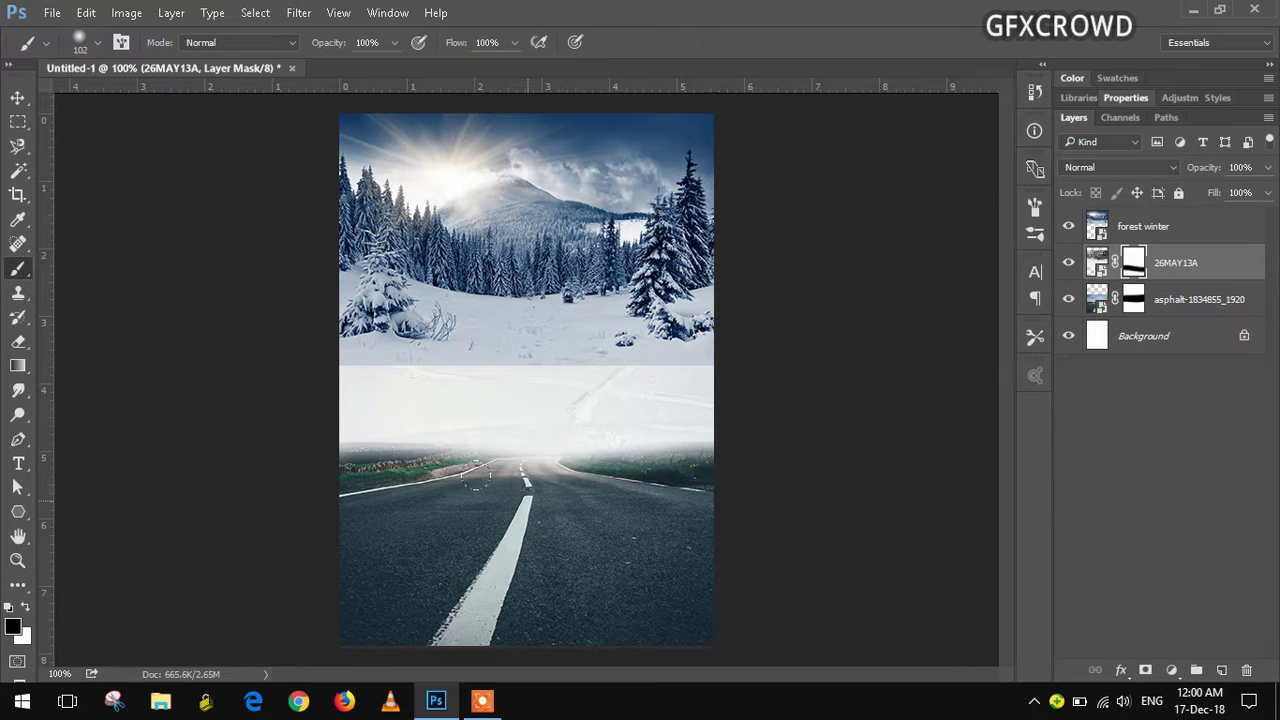
pyautogui.rightClick(528, 492)
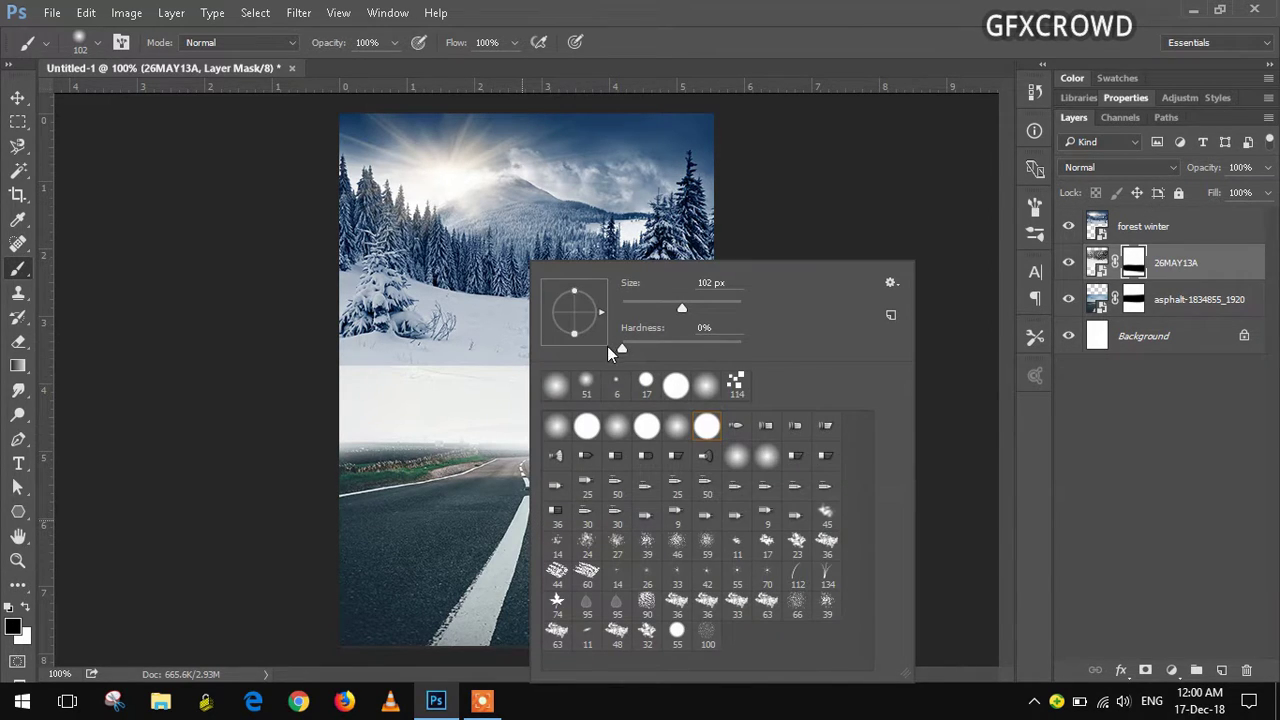
pyautogui.click(300, 458)
pyautogui.moveTo(329, 449); pyautogui.dragTo(648, 478)
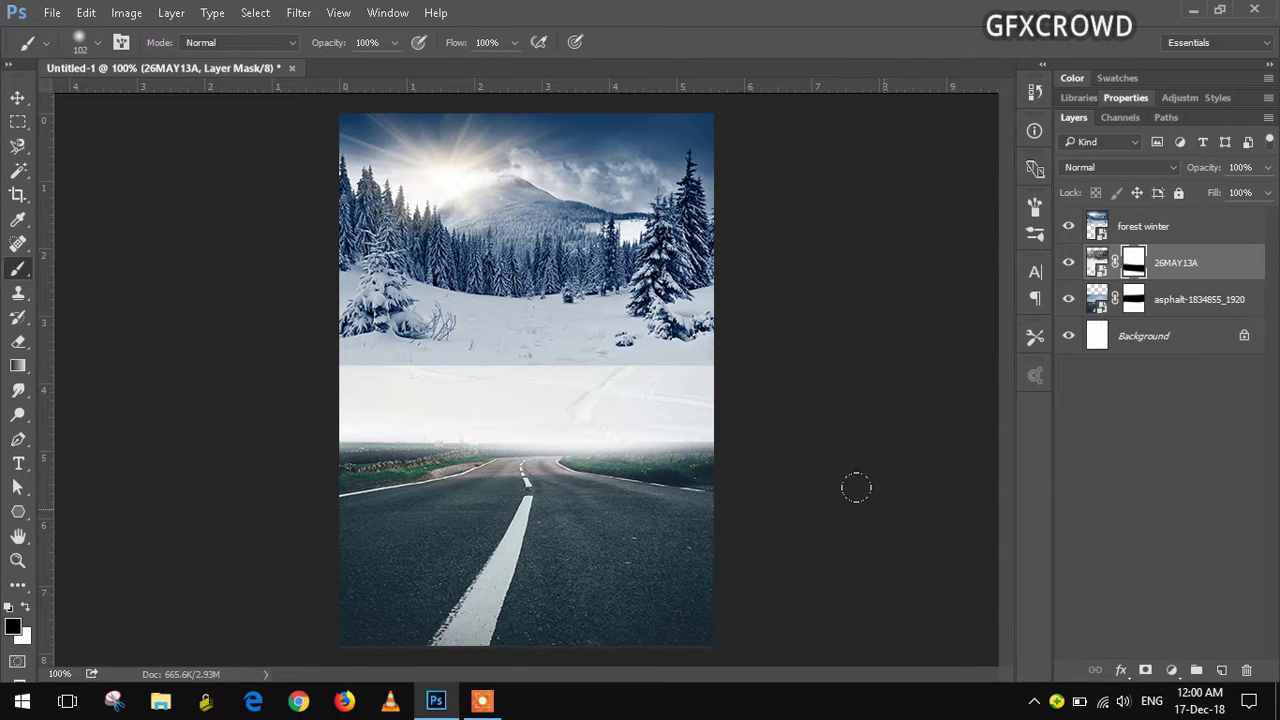
# - Mask the forest winter layer and fade its bottom edge into the snow
pyautogui.click(1134, 236)
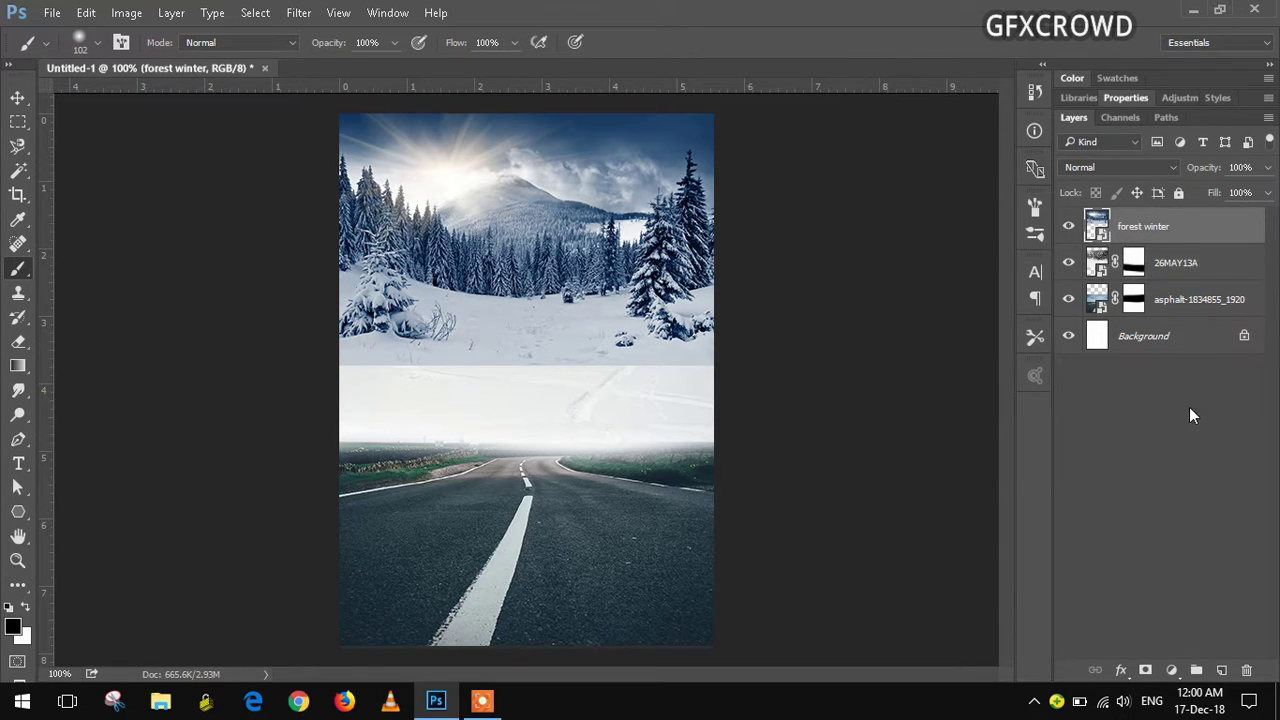
pyautogui.click(1147, 671)
pyautogui.moveTo(688, 370)
pyautogui.mouseDown()
pyautogui.moveTo(651, 354)
pyautogui.moveTo(331, 374)
pyautogui.mouseUp()
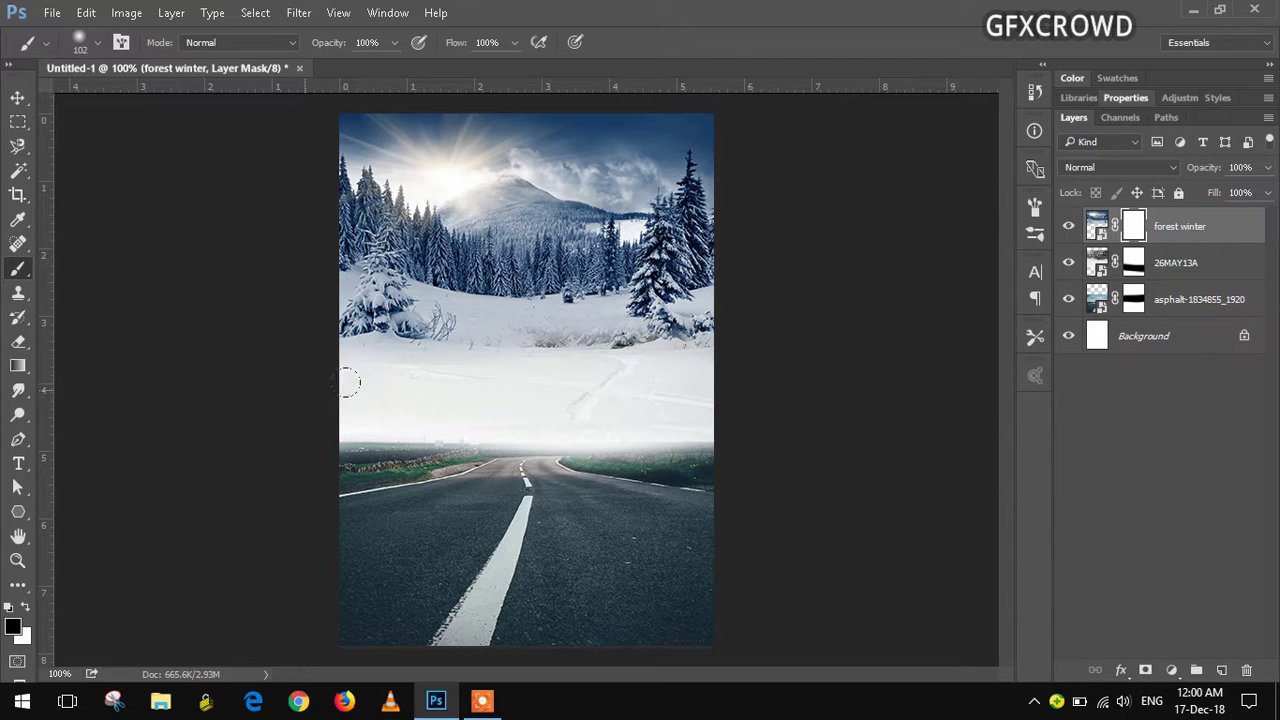
pyautogui.click(1098, 229)
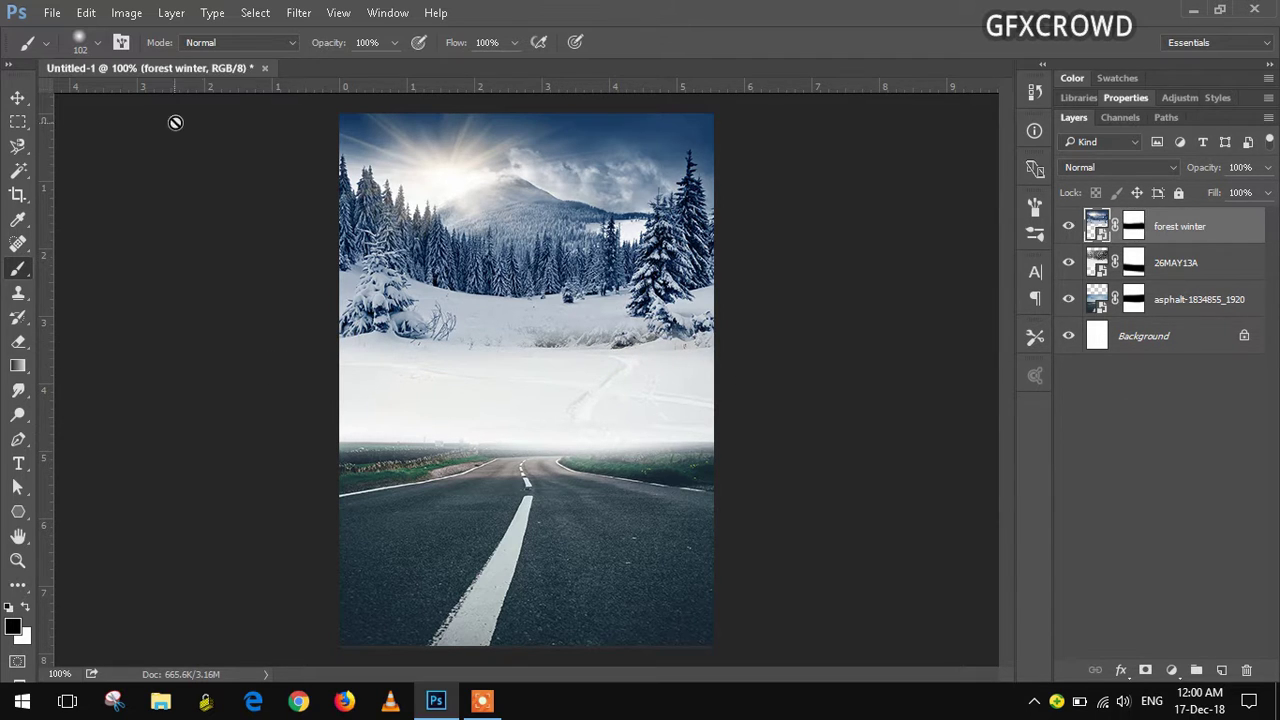
# - Apply Camera Raw to forest winter with Exposure +0.85 and Temperature +21
pyautogui.click(298, 12)
pyautogui.click(352, 116)
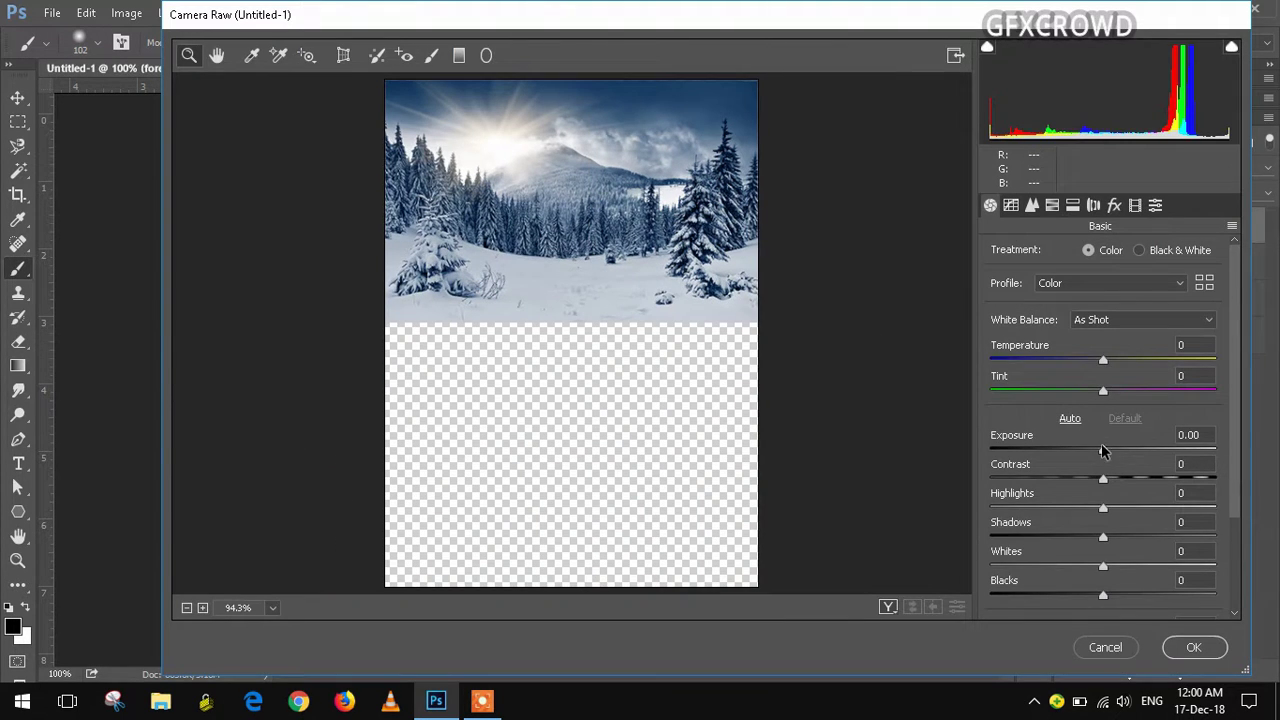
pyautogui.moveTo(1102, 450); pyautogui.dragTo(1118, 444)
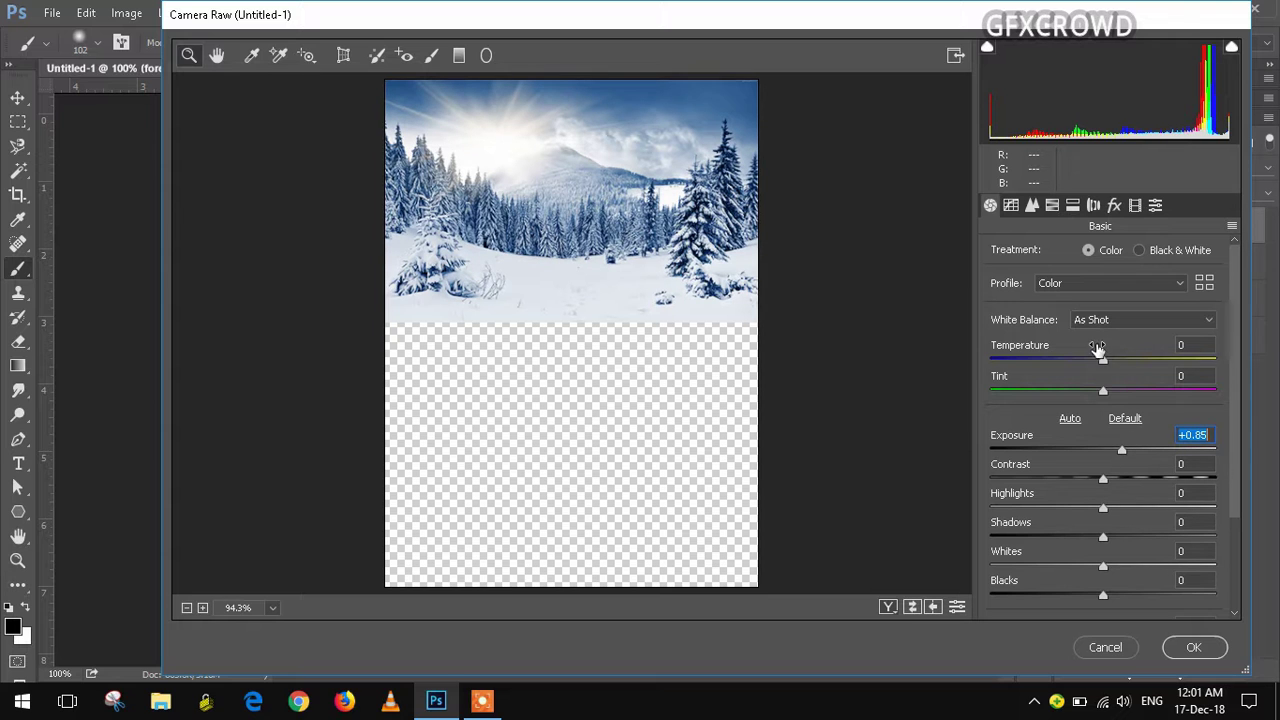
pyautogui.moveTo(1104, 359); pyautogui.dragTo(1122, 359)
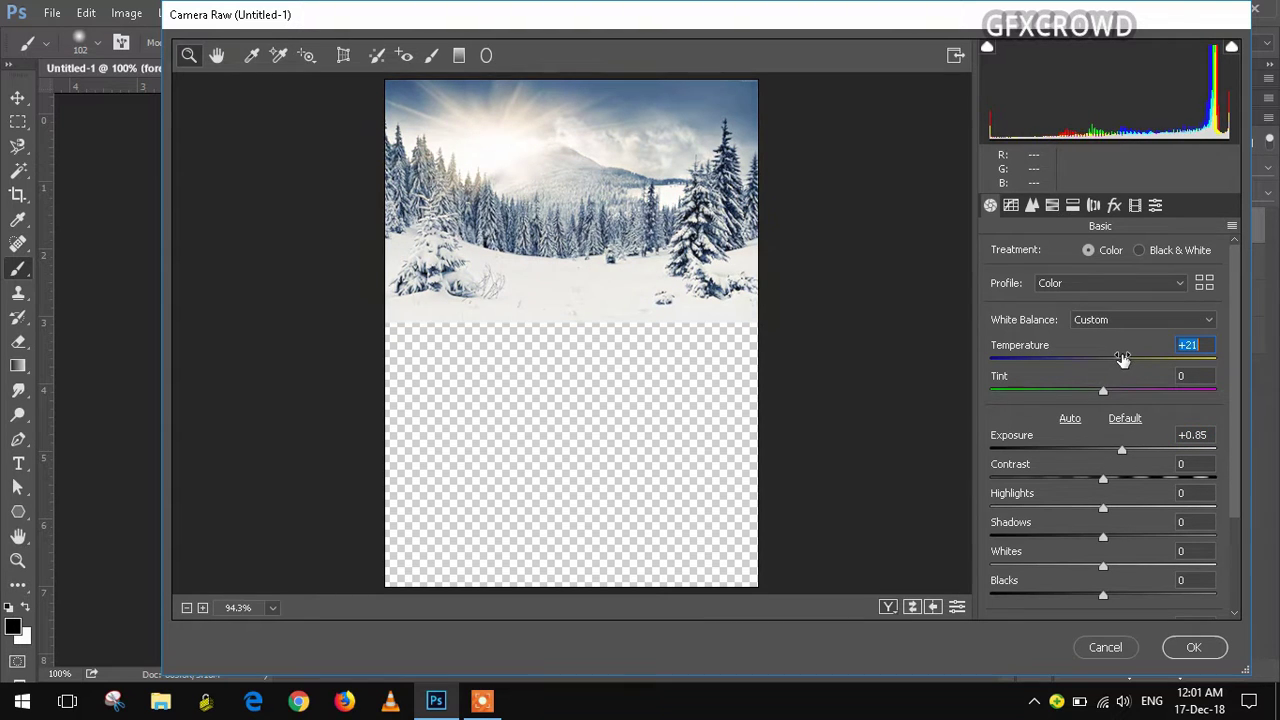
pyautogui.click(1190, 647)
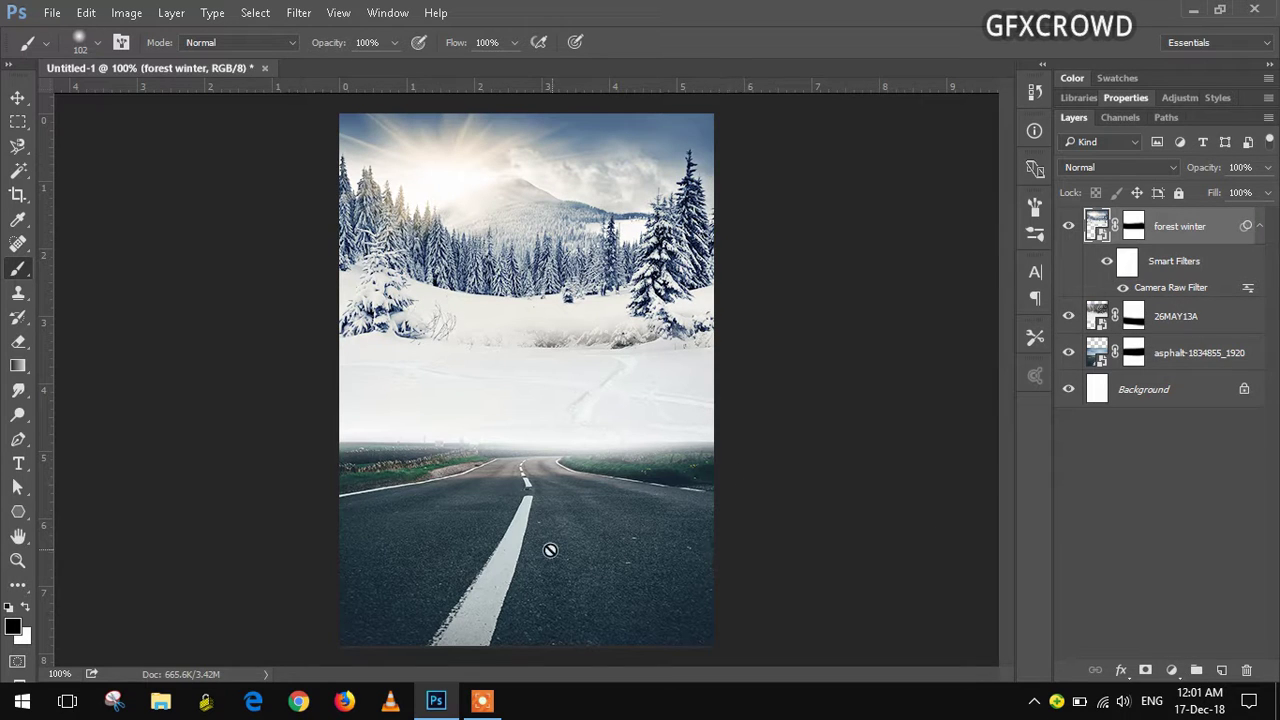
pyautogui.click(1100, 354)
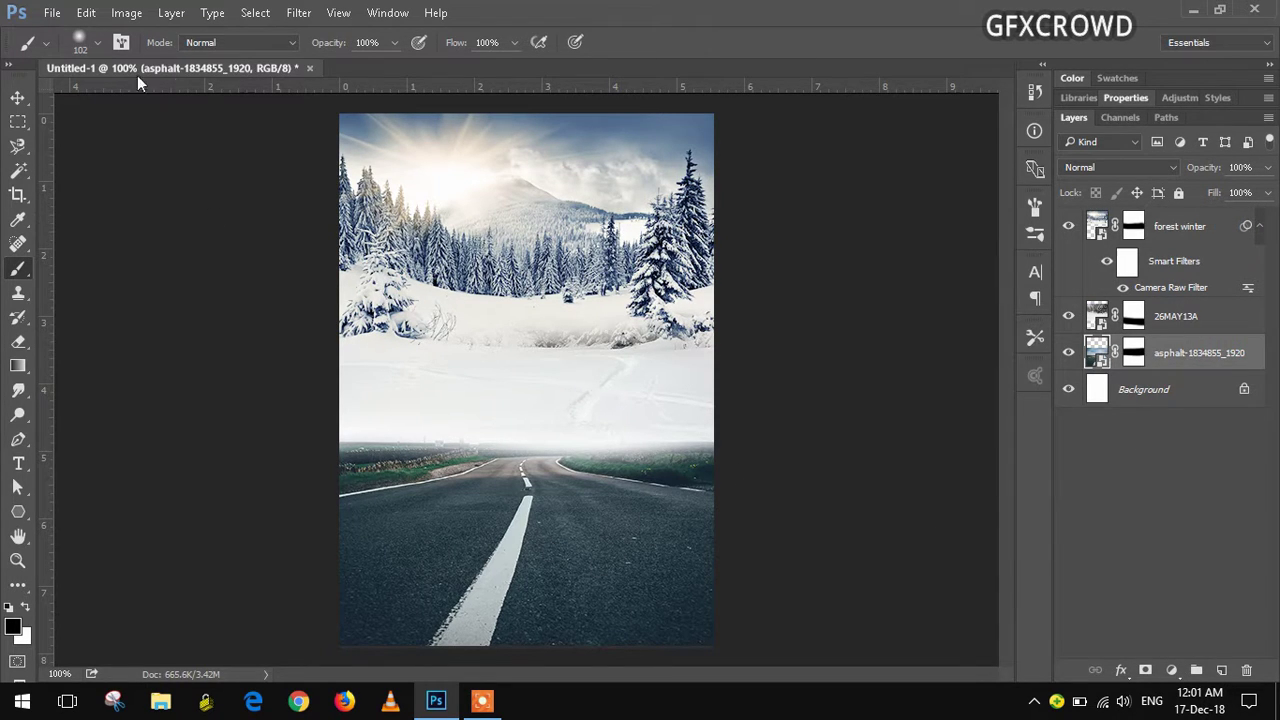
pyautogui.click(298, 13)
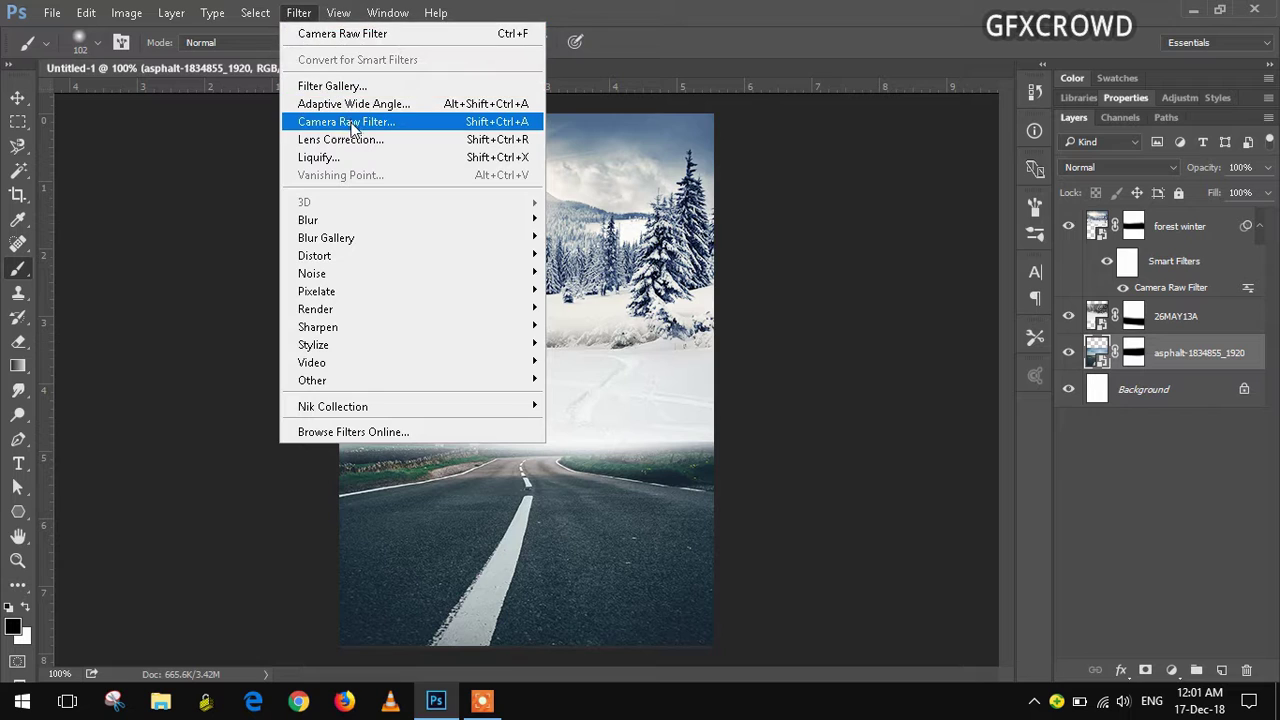
# - Apply Camera Raw to the asphalt layer with Exposure +1.20 and Temperature +11
pyautogui.press('Escape')
pyautogui.hotkey('ctrl', 'shift', 'a')
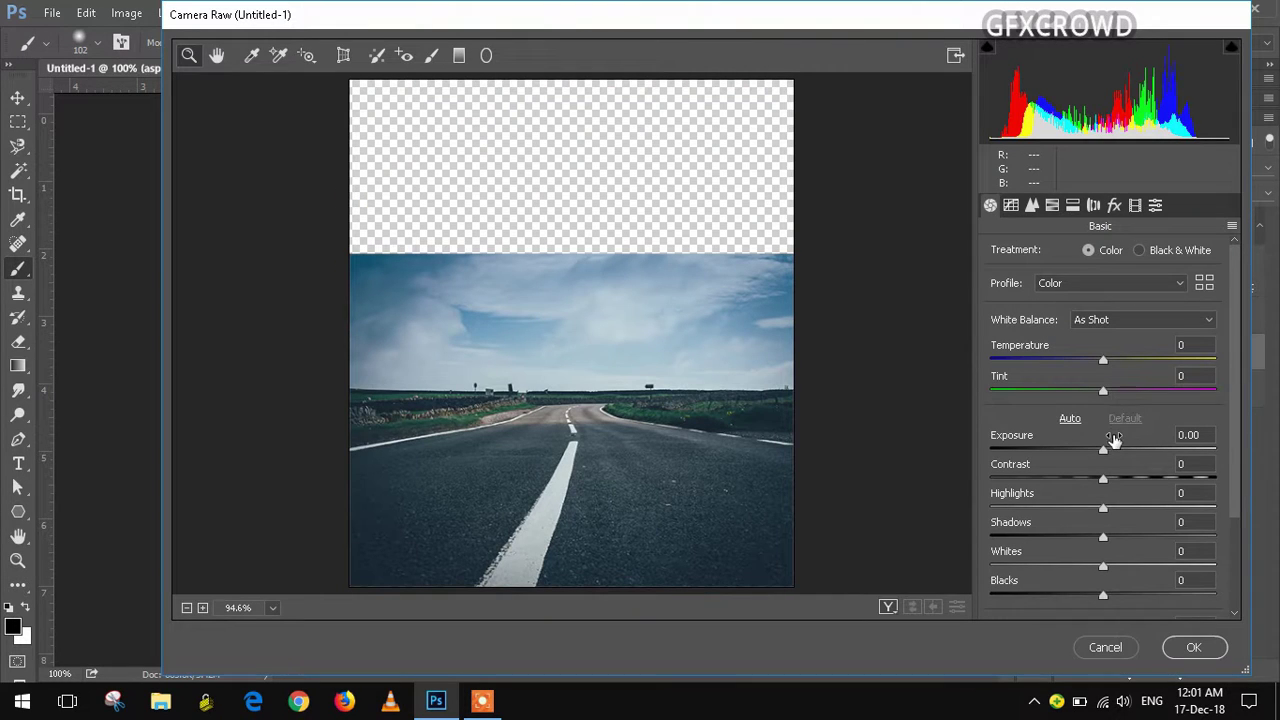
pyautogui.moveTo(1105, 447); pyautogui.dragTo(1128, 447)
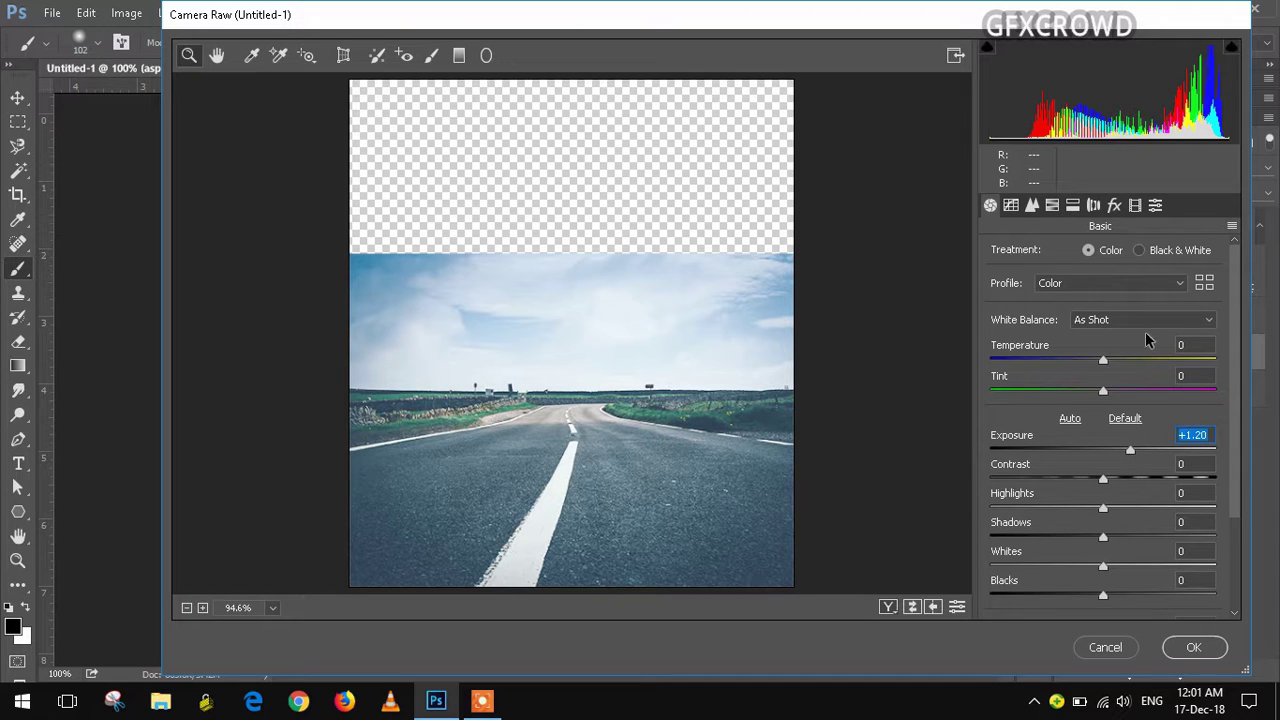
pyautogui.moveTo(1102, 355); pyautogui.dragTo(1115, 358)
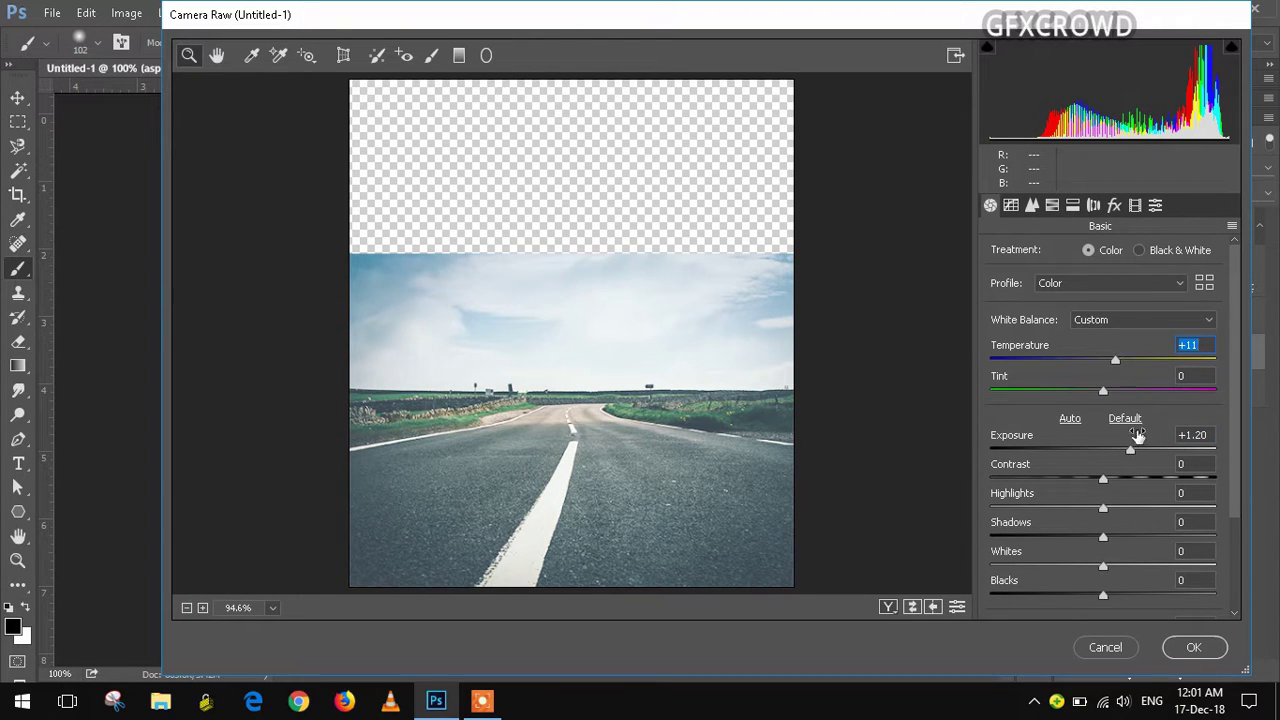
pyautogui.click(1196, 648)
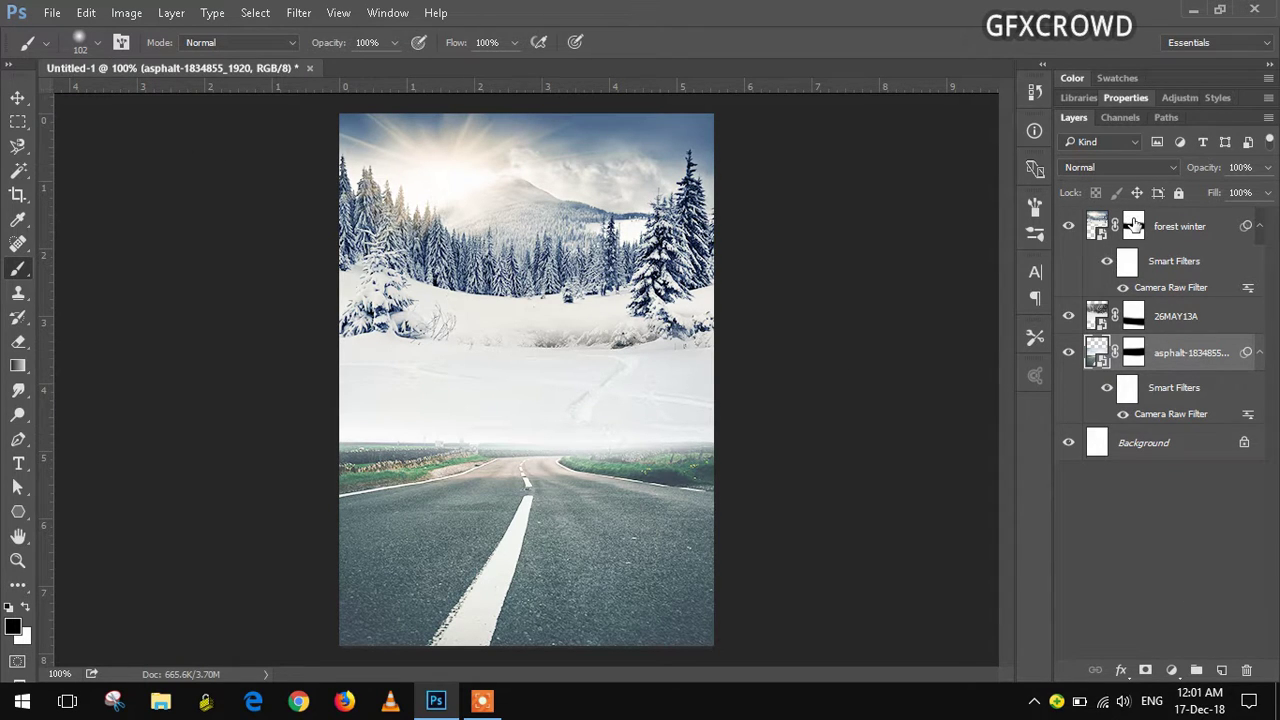
# - Paint white on the forest winter mask to restore snow across the middle band
pyautogui.click(1133, 226)
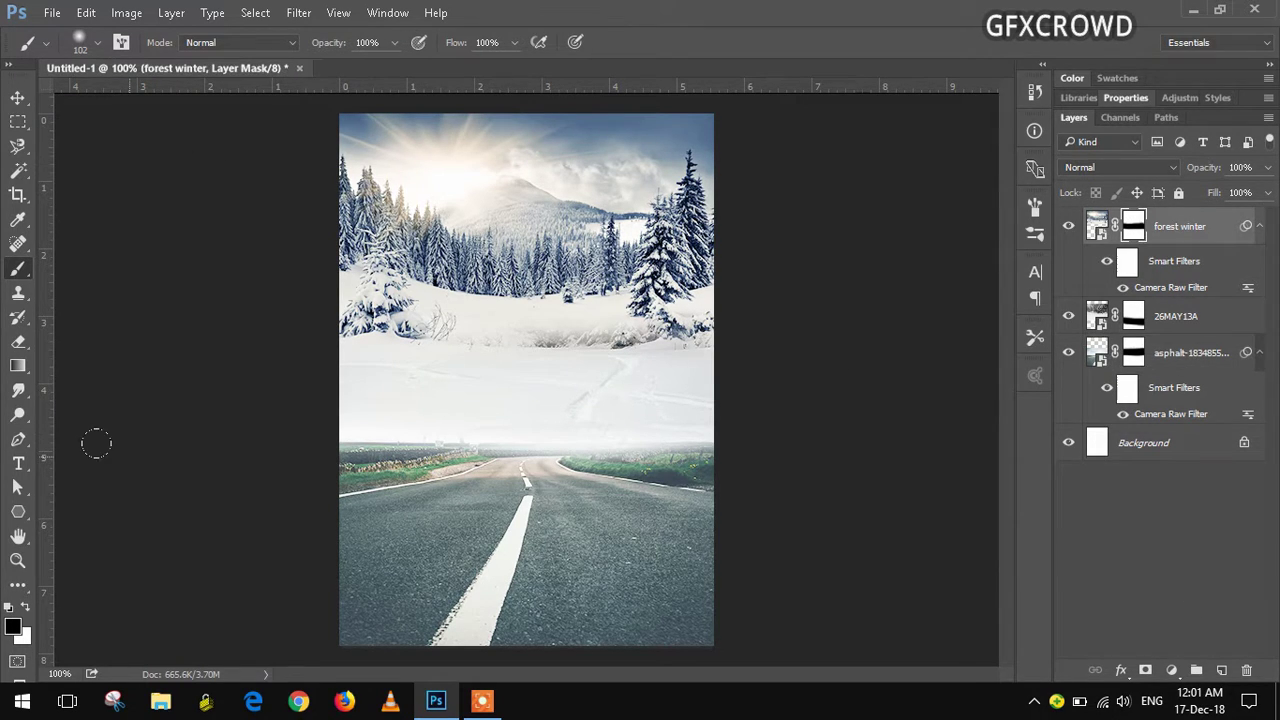
pyautogui.click(31, 606)
pyautogui.moveTo(370, 340)
pyautogui.mouseDown()
pyautogui.moveTo(674, 349)
pyautogui.moveTo(662, 352)
pyautogui.mouseUp()
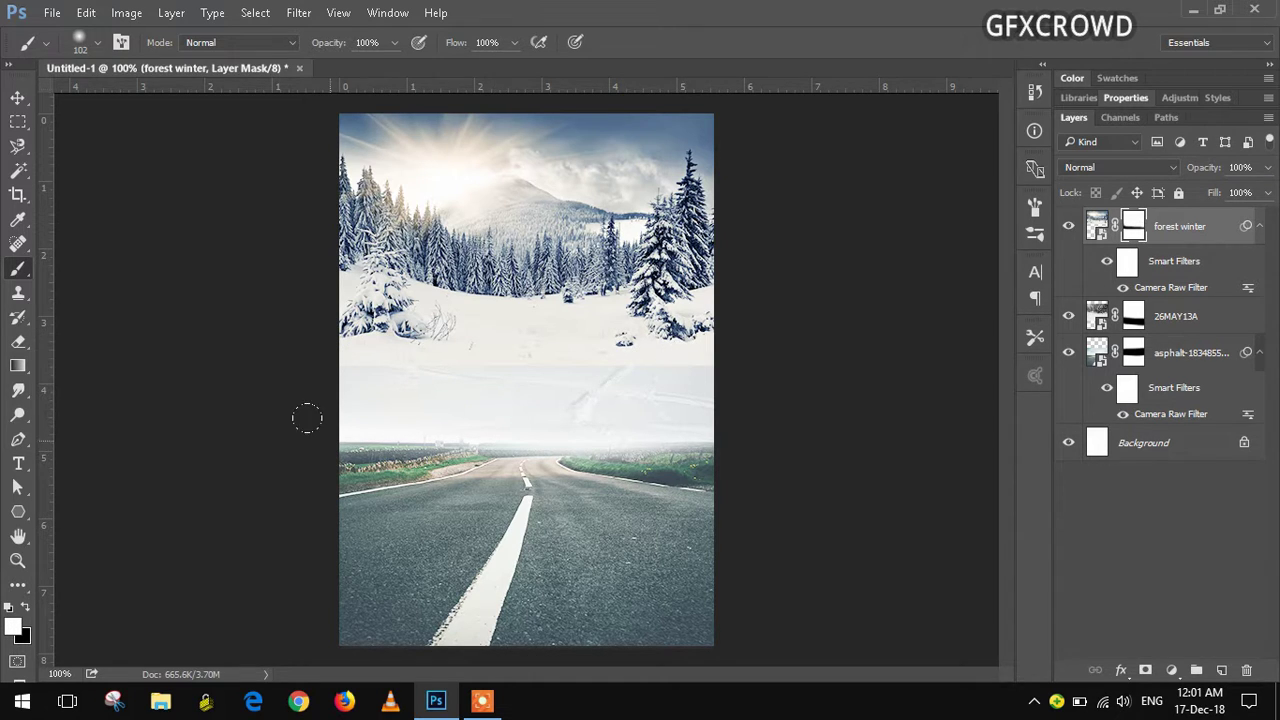
# - Open assault.psd and check the soldier's layer mask by toggling it off and on
pyautogui.click(52, 12)
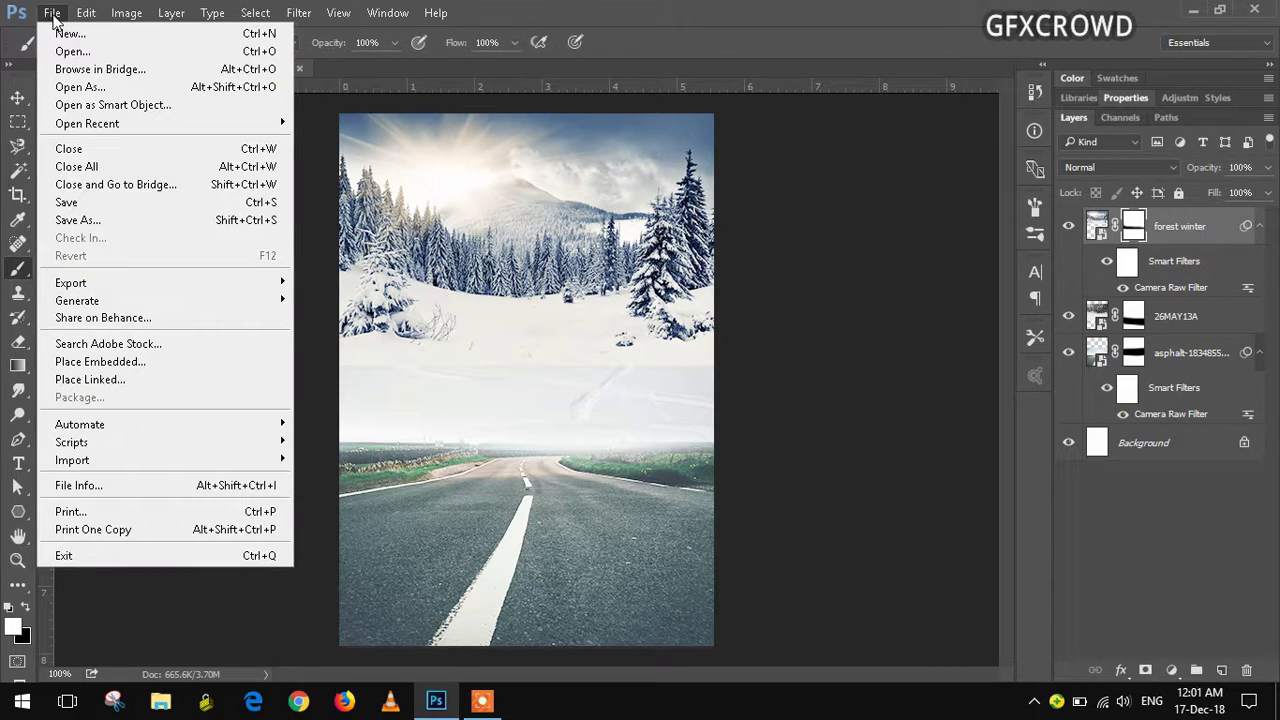
pyautogui.click(57, 49)
pyautogui.doubleClick(1000, 469)
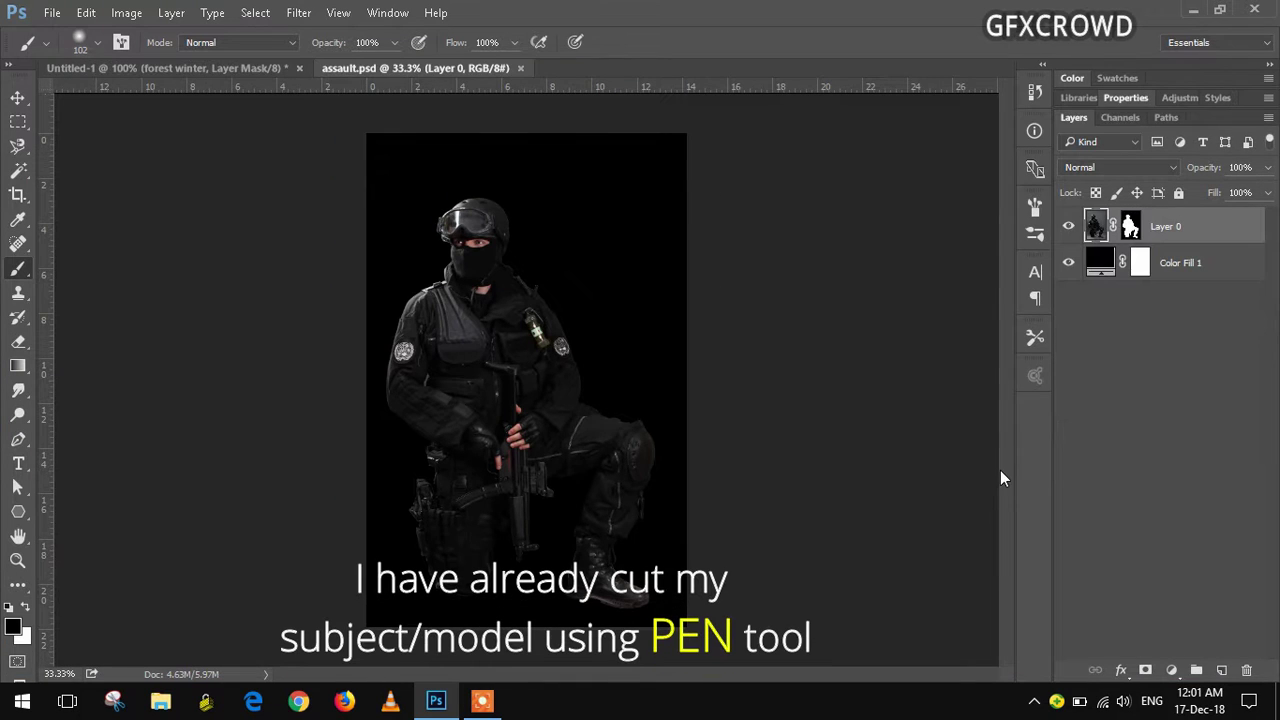
pyautogui.rightClick(1131, 226)
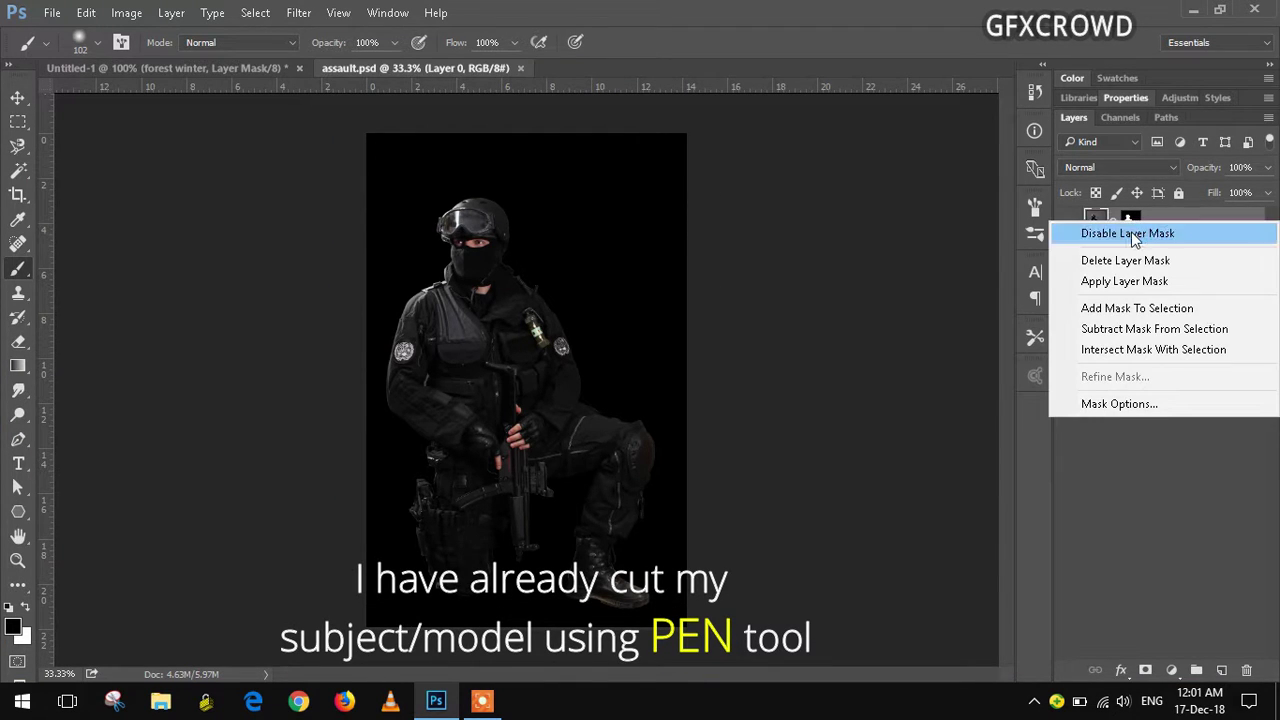
pyautogui.click(1131, 231)
pyautogui.rightClick(1131, 226)
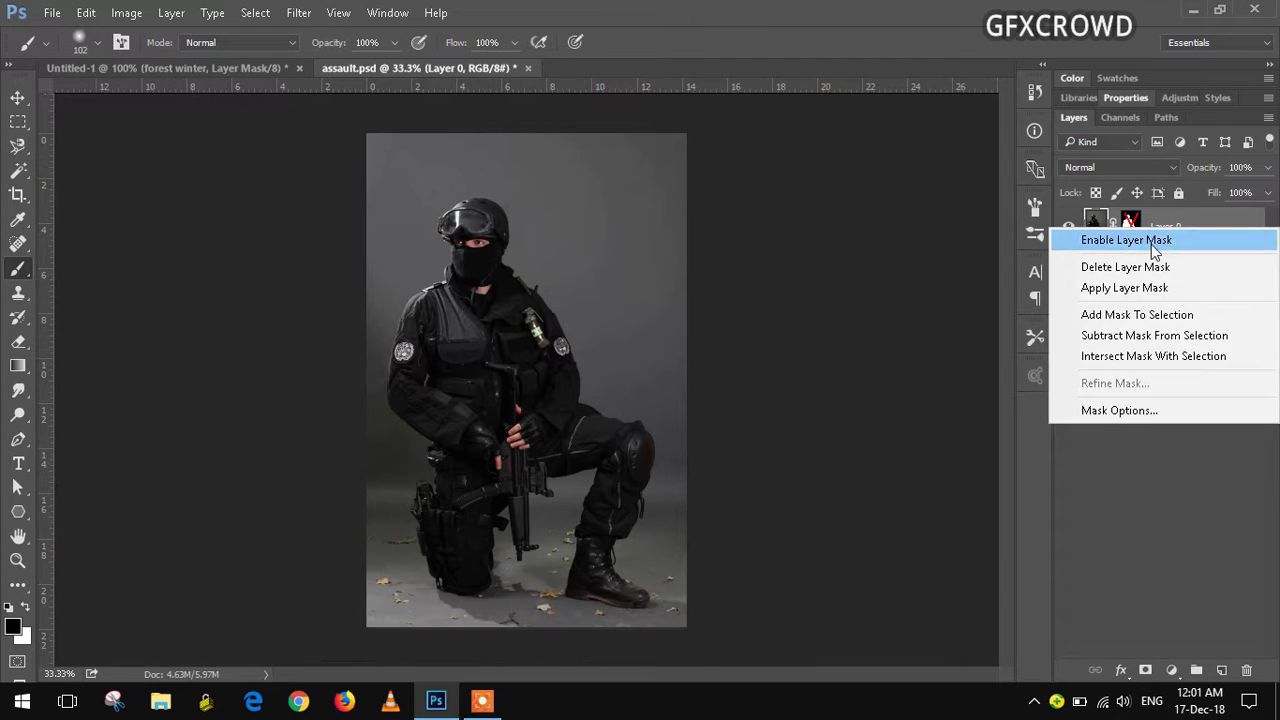
pyautogui.click(1135, 238)
# - Drag the cut-out soldier into the poster and convert it to a smart object
pyautogui.click(18, 97)
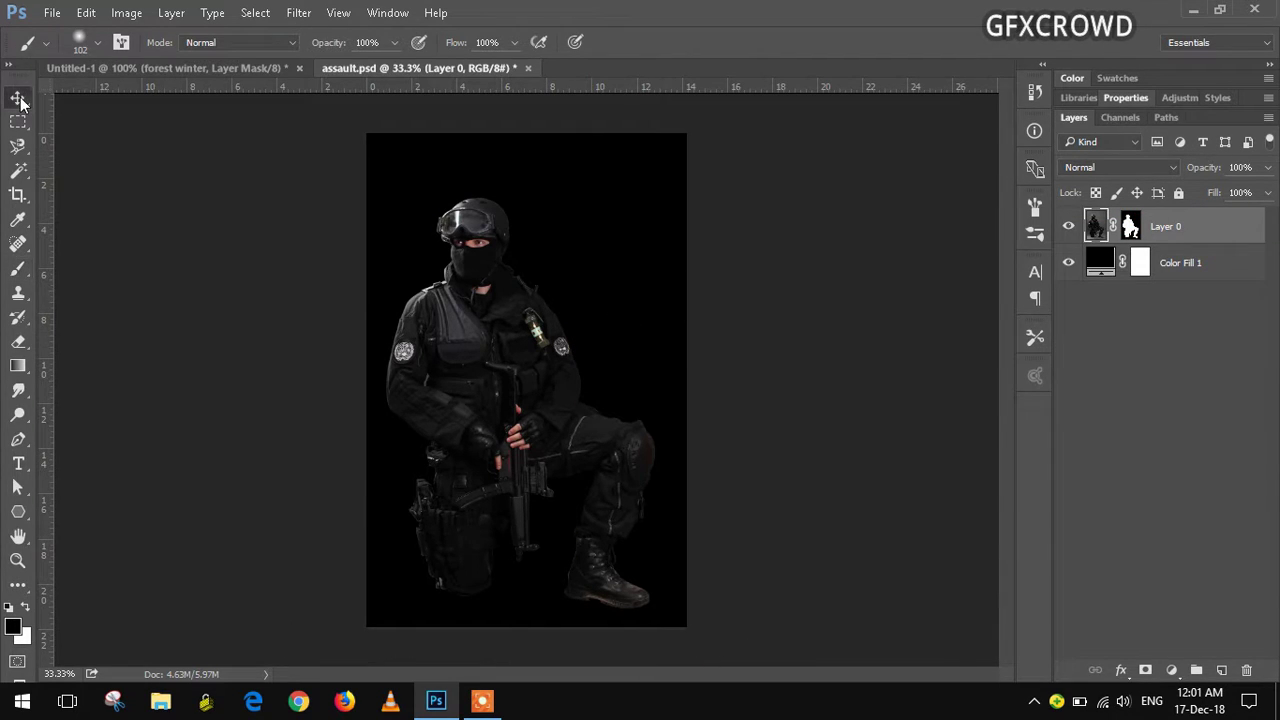
pyautogui.moveTo(488, 337)
pyautogui.mouseDown()
pyautogui.moveTo(366, 221)
pyautogui.moveTo(463, 424)
pyautogui.mouseUp()
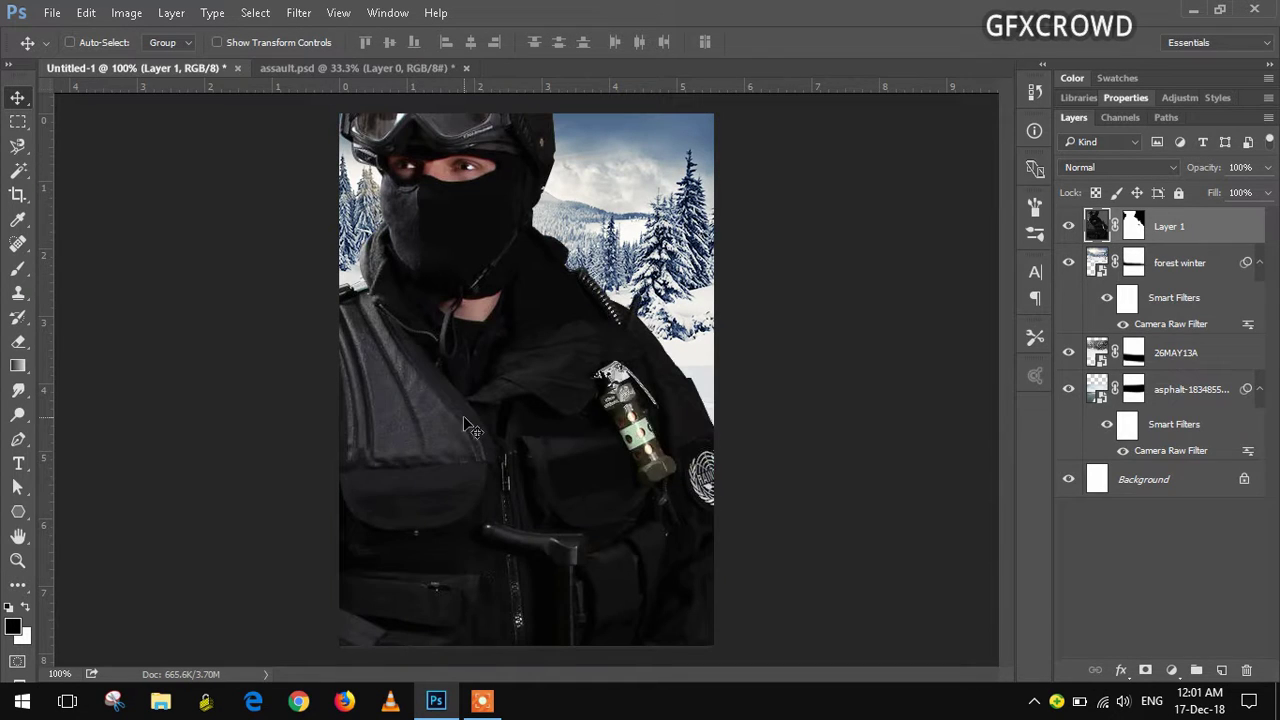
pyautogui.rightClick(1190, 221)
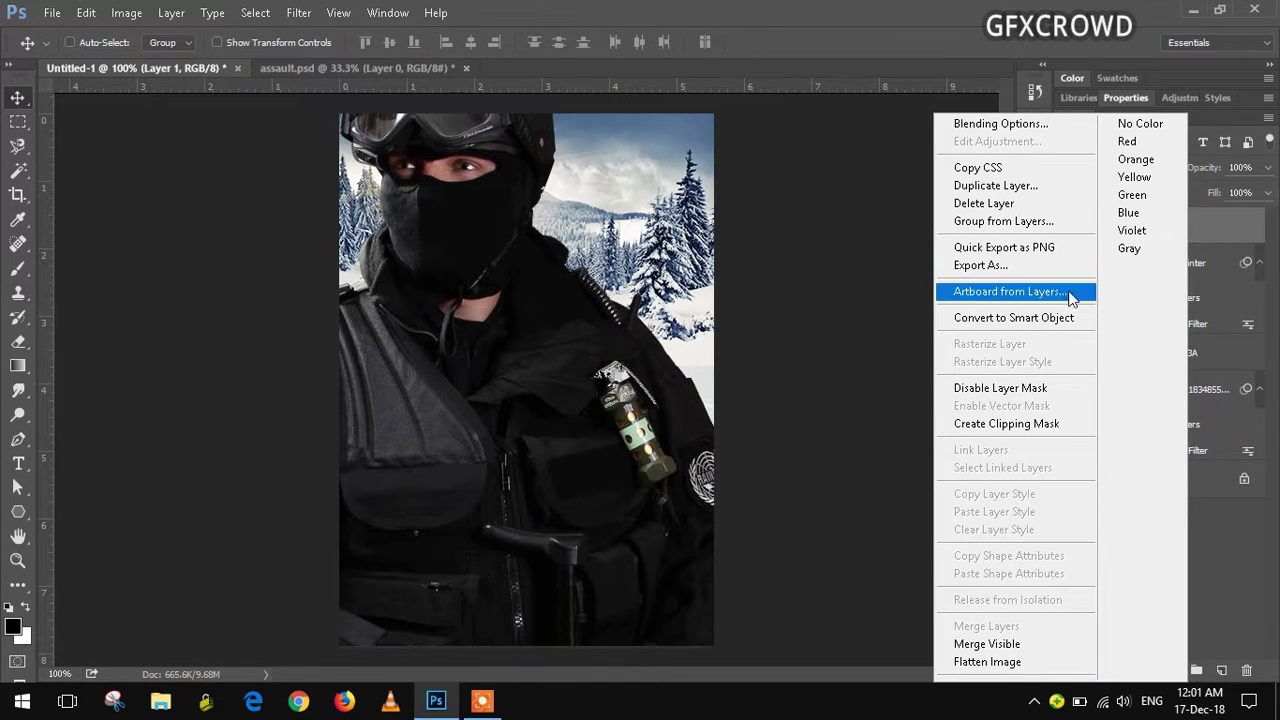
pyautogui.click(1050, 318)
# - Scale the soldier to about 29% kneeling on the road, then view at 100%
pyautogui.press('z')
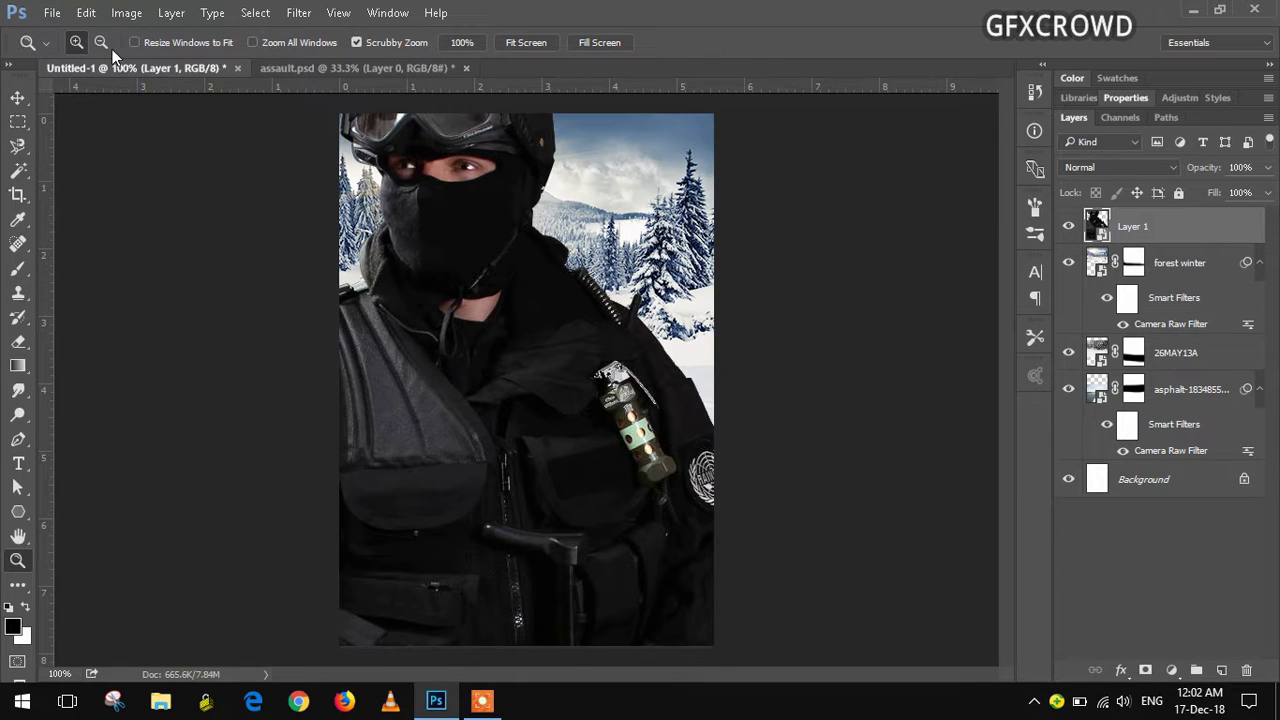
pyautogui.click(101, 42)
pyautogui.click(304, 322)
pyautogui.click(304, 322)
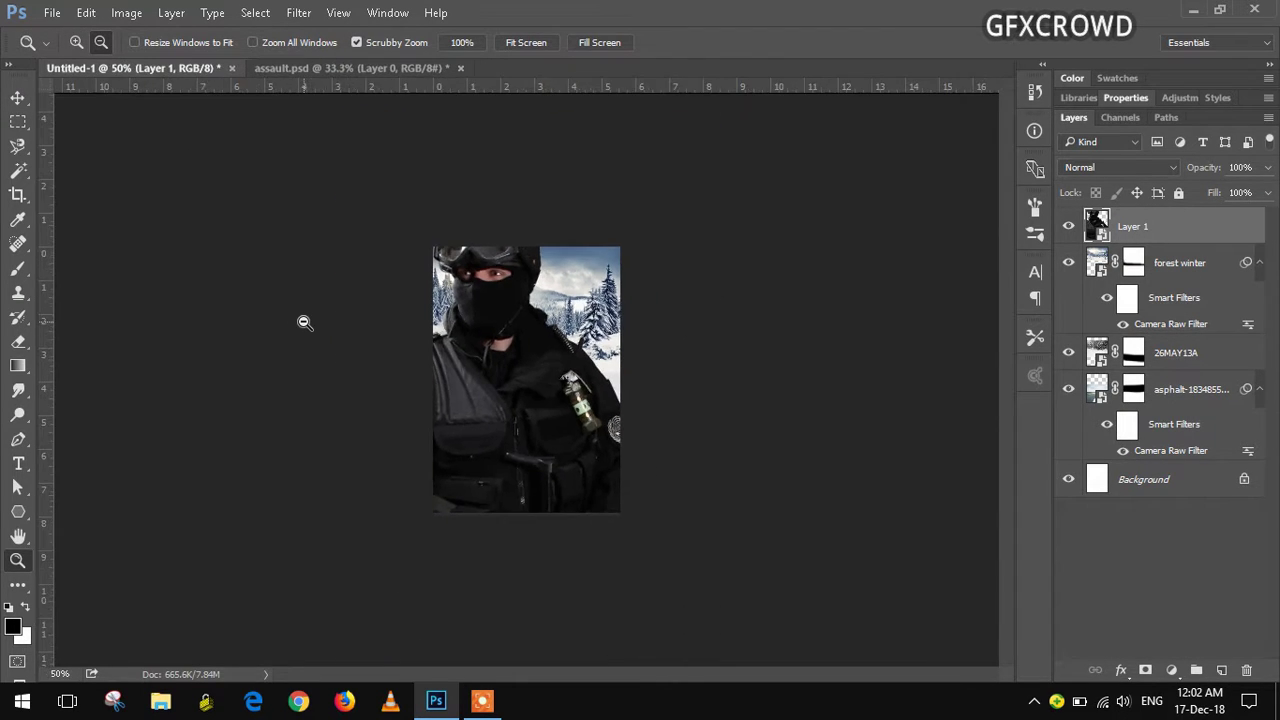
pyautogui.click(304, 322)
pyautogui.click(86, 12)
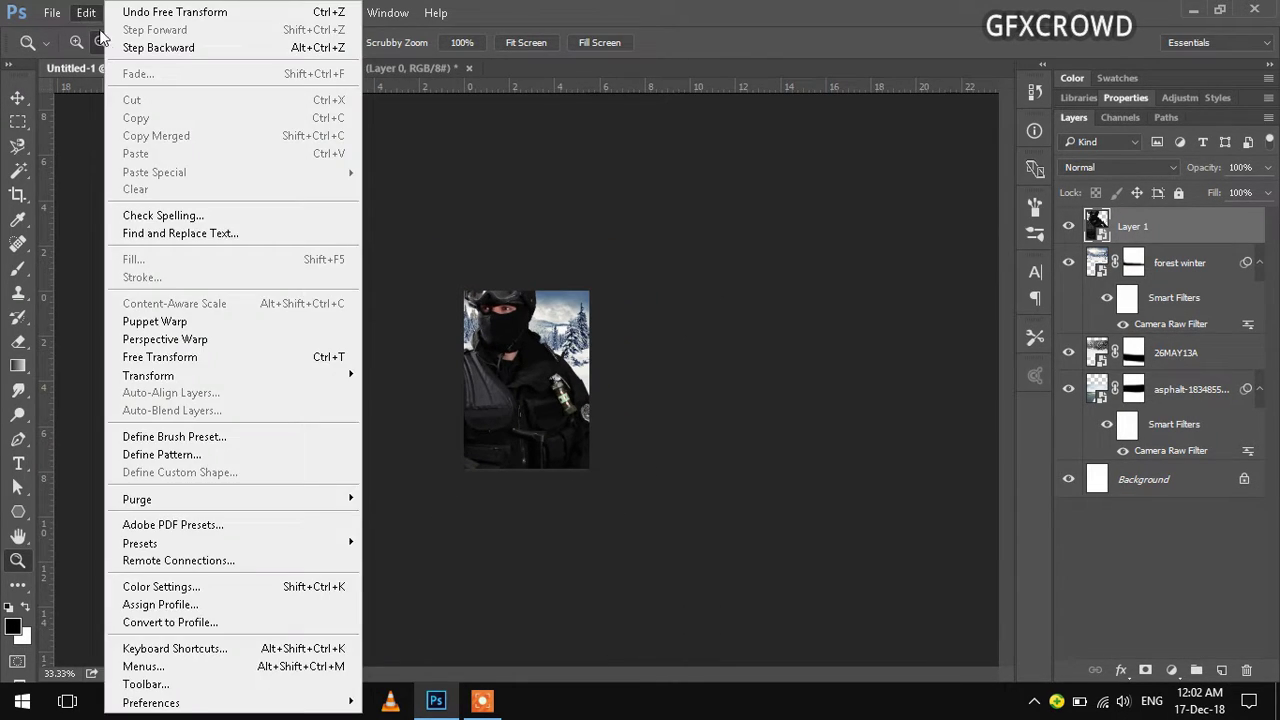
pyautogui.click(193, 362)
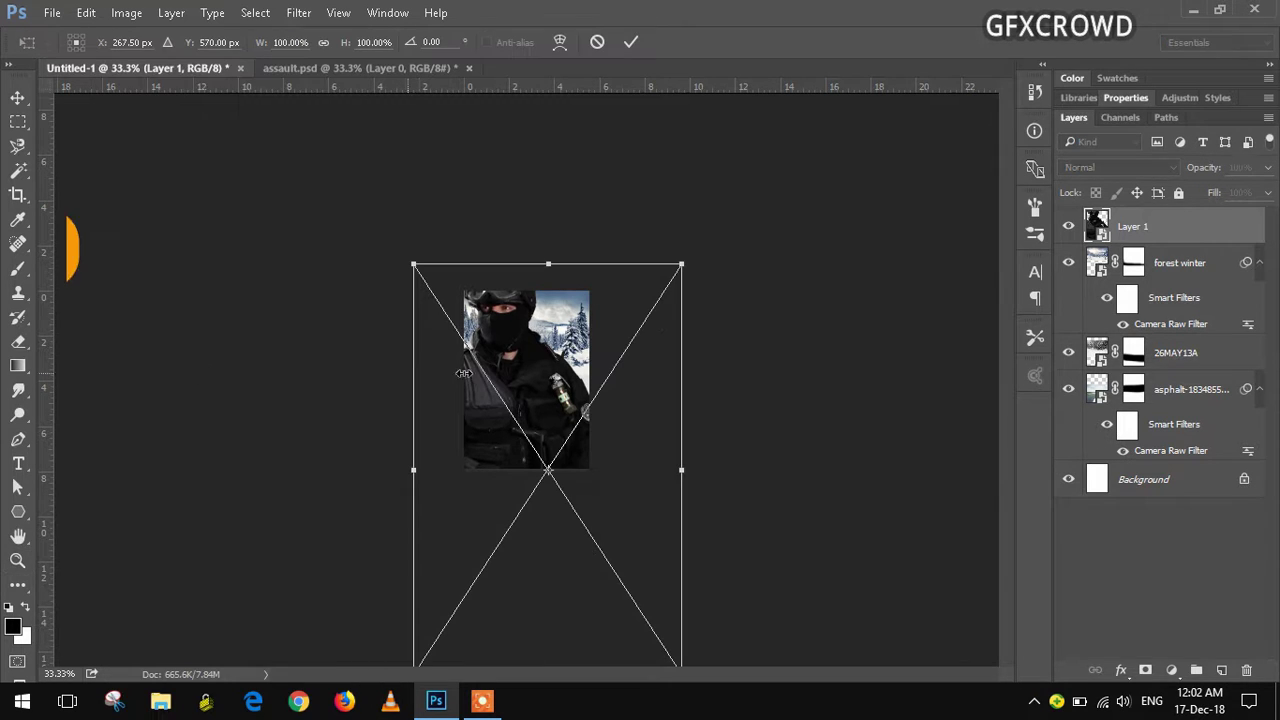
pyautogui.moveTo(686, 263)
pyautogui.mouseDown()
pyautogui.moveTo(619, 334)
pyautogui.moveTo(592, 403)
pyautogui.mouseUp()
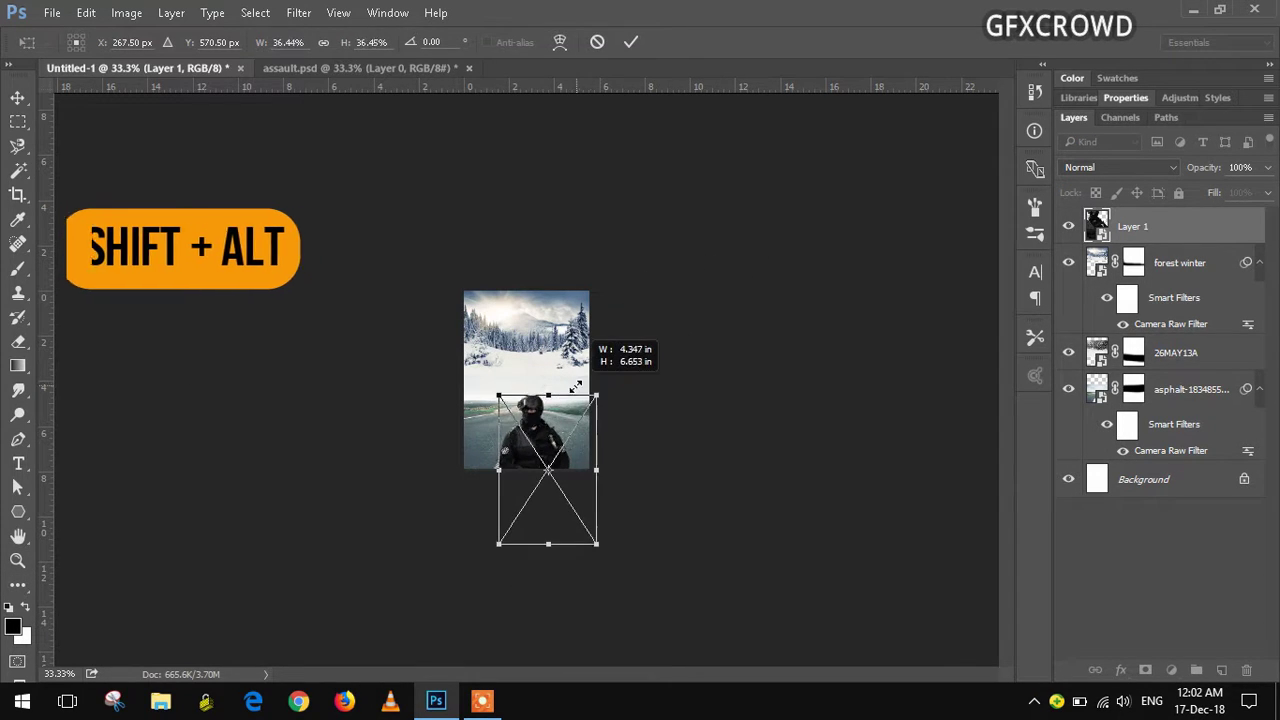
pyautogui.moveTo(538, 446); pyautogui.dragTo(514, 380)
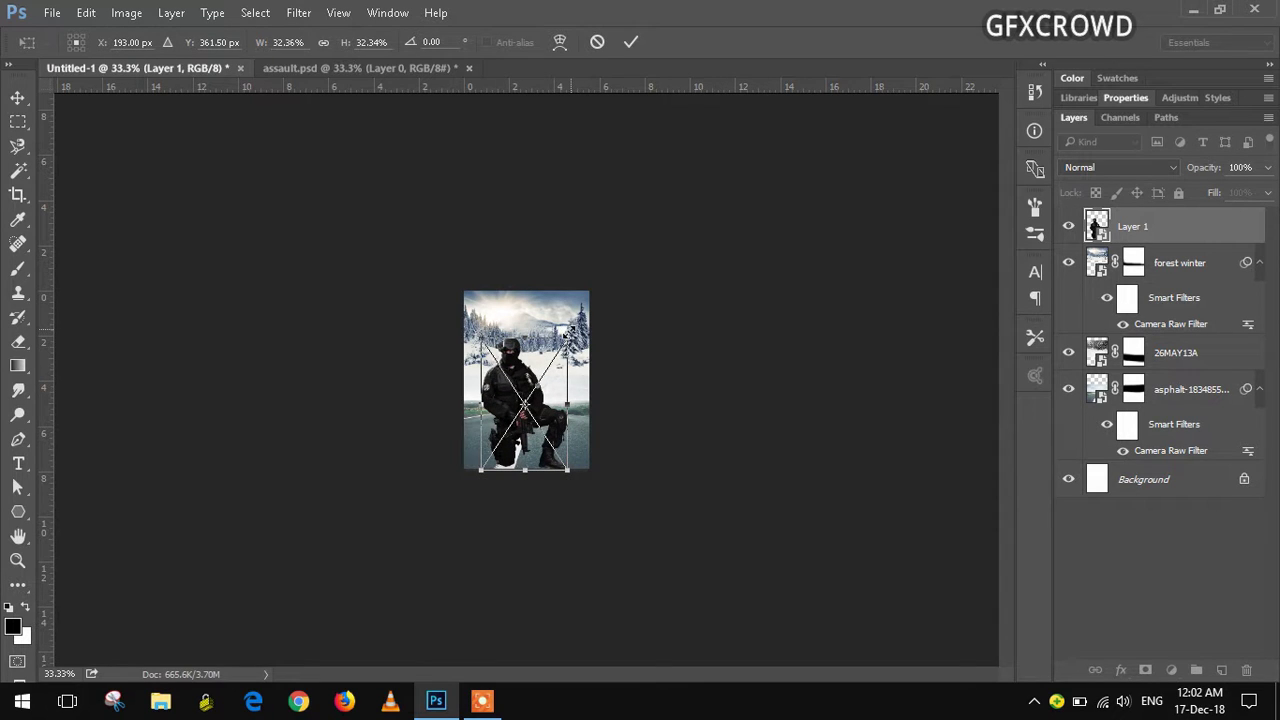
pyautogui.moveTo(567, 333); pyautogui.dragTo(564, 337)
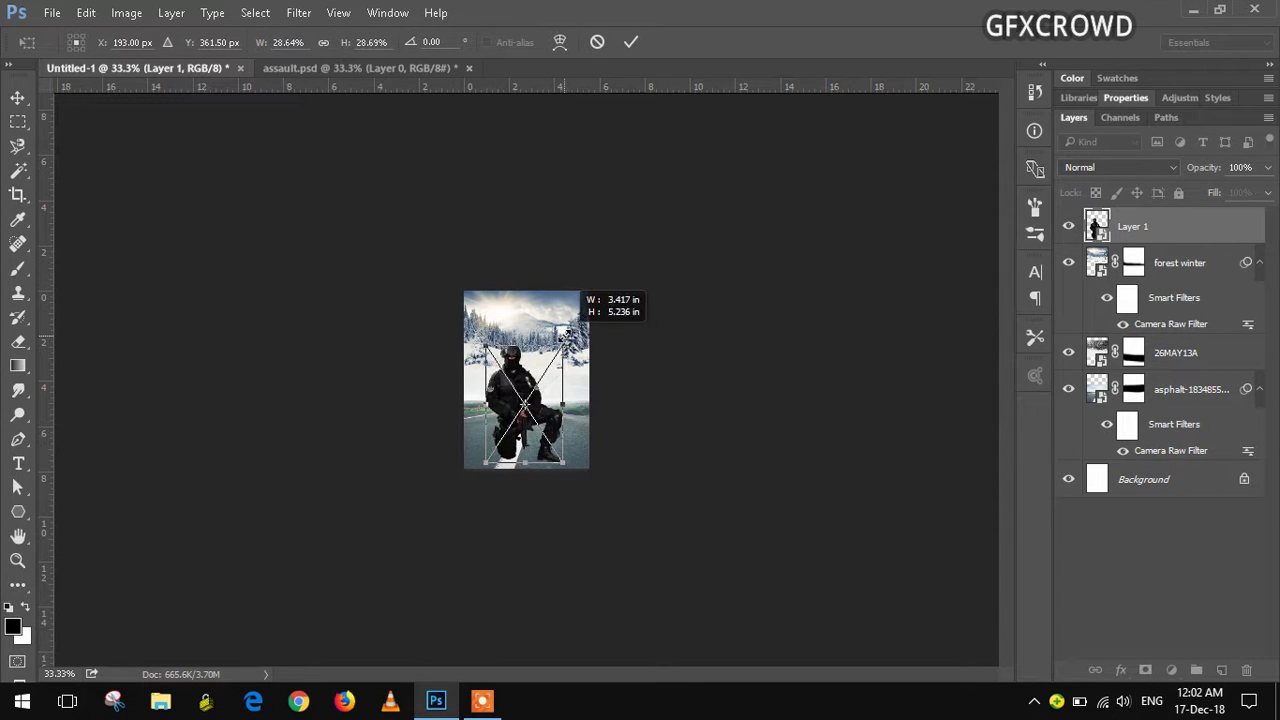
pyautogui.click(627, 43)
pyautogui.press('z')
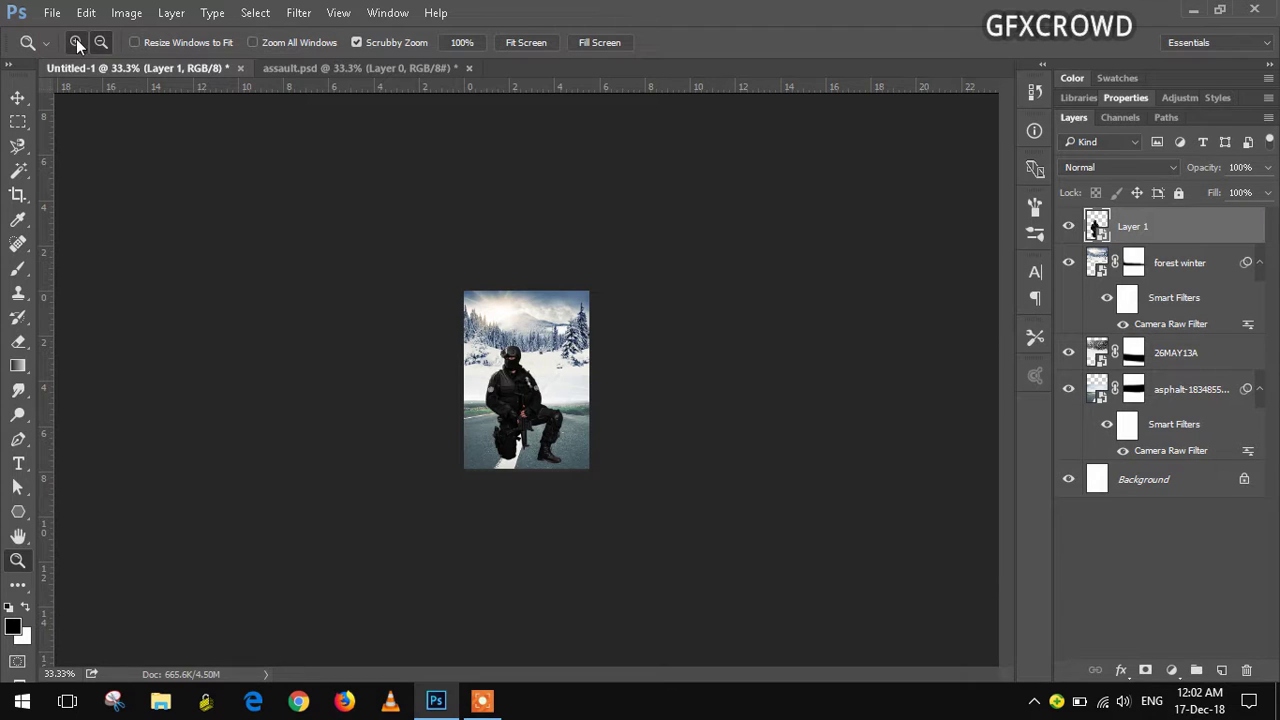
pyautogui.rightClick(553, 326)
pyautogui.click(584, 357)
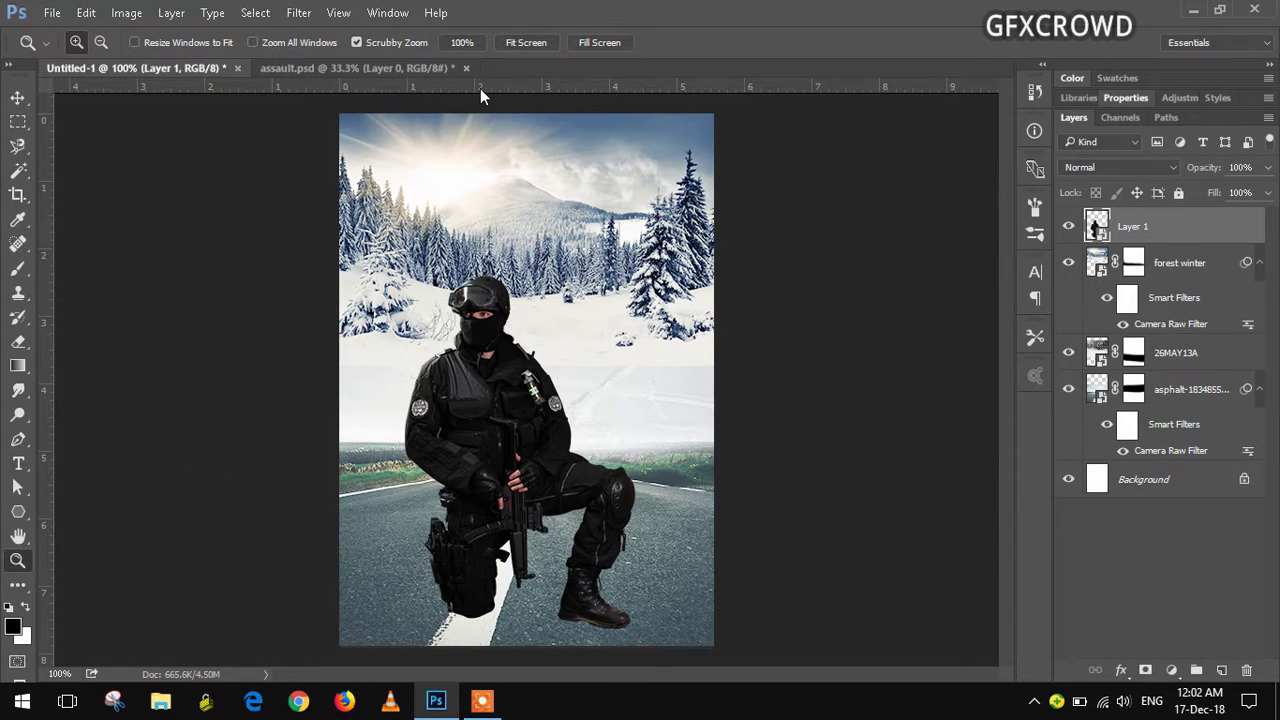
# - Add a horizontal guide above the soldier's head and enlarge him up to it
pyautogui.moveTo(480, 88); pyautogui.dragTo(486, 268)
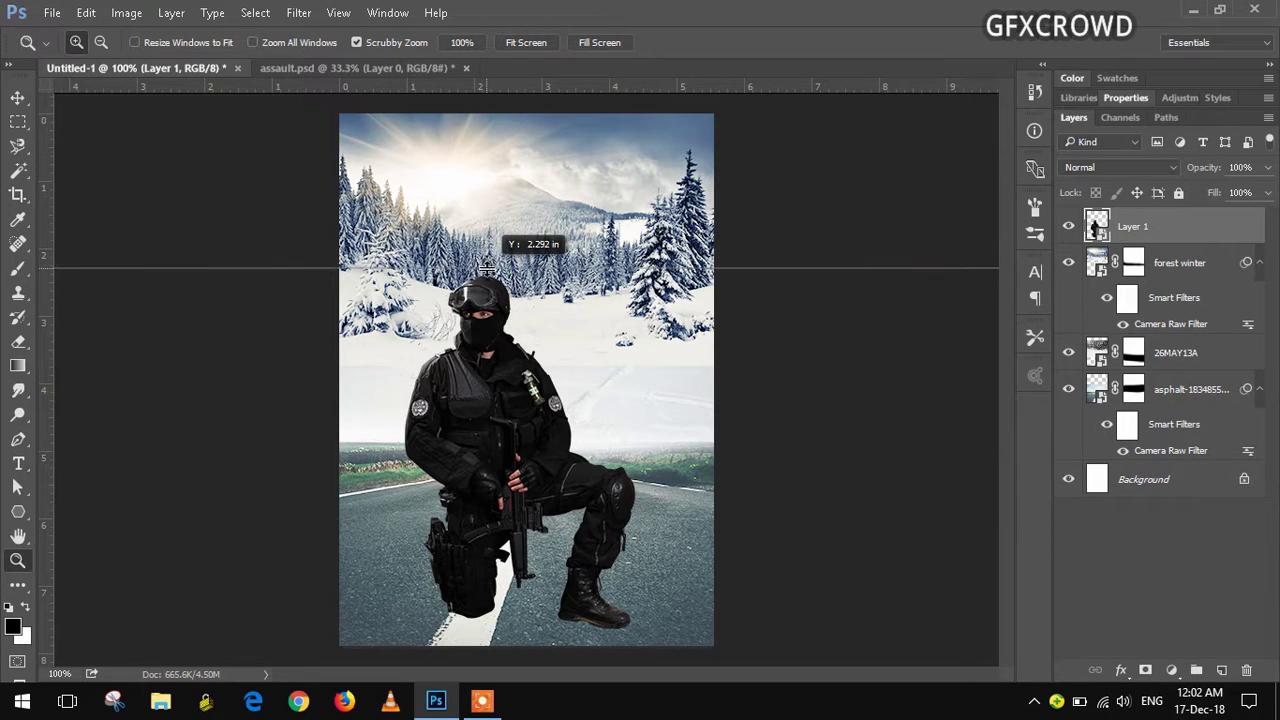
pyautogui.moveTo(486, 268); pyautogui.dragTo(486, 264)
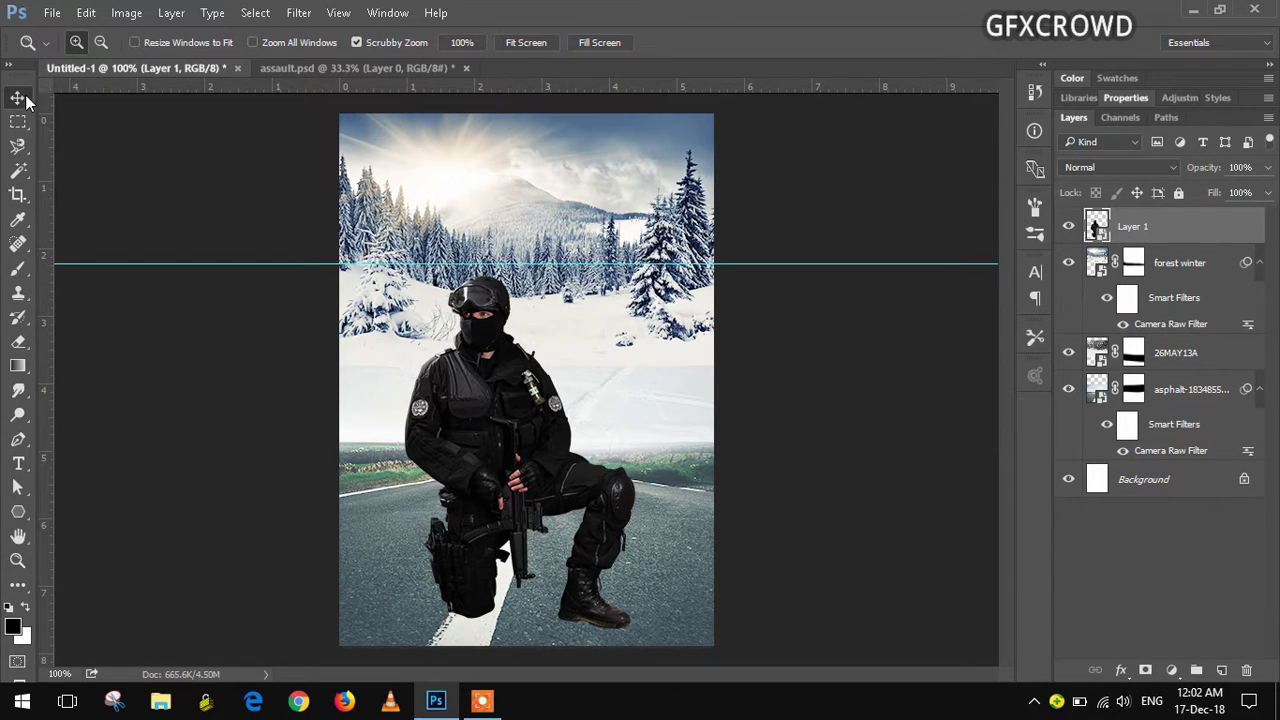
pyautogui.click(18, 97)
pyautogui.press('ctrl')
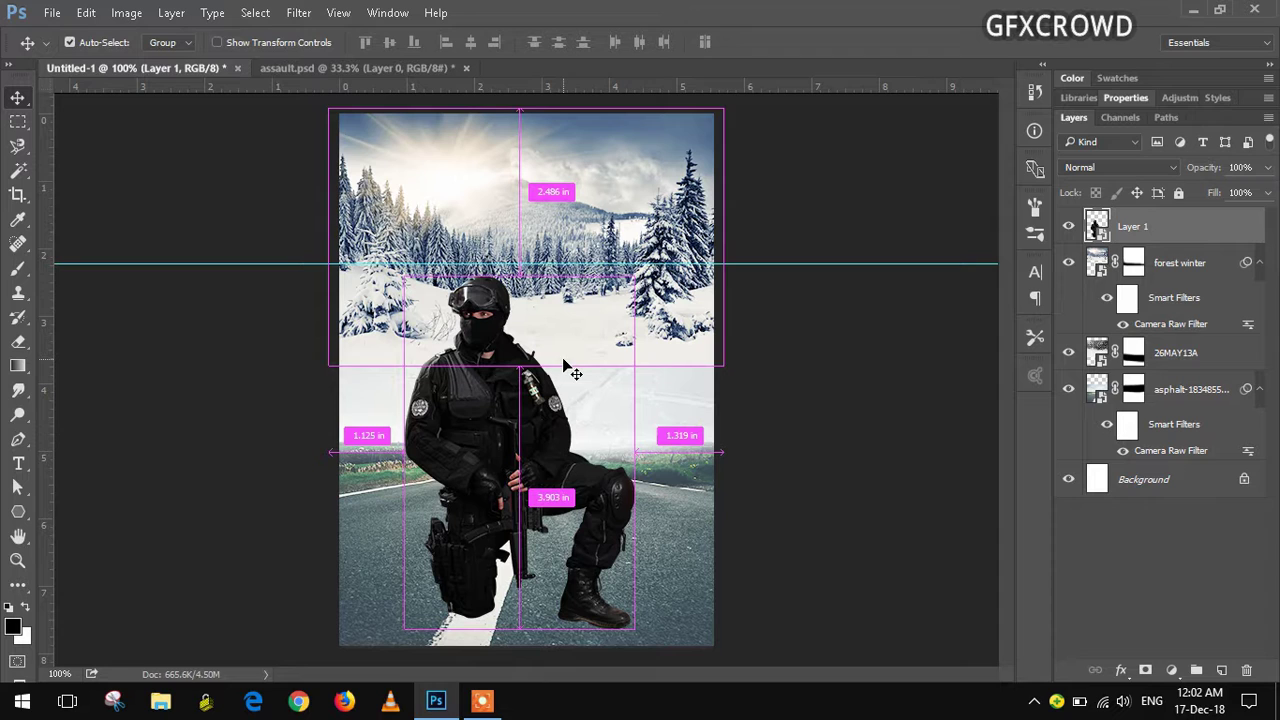
pyautogui.click(86, 12)
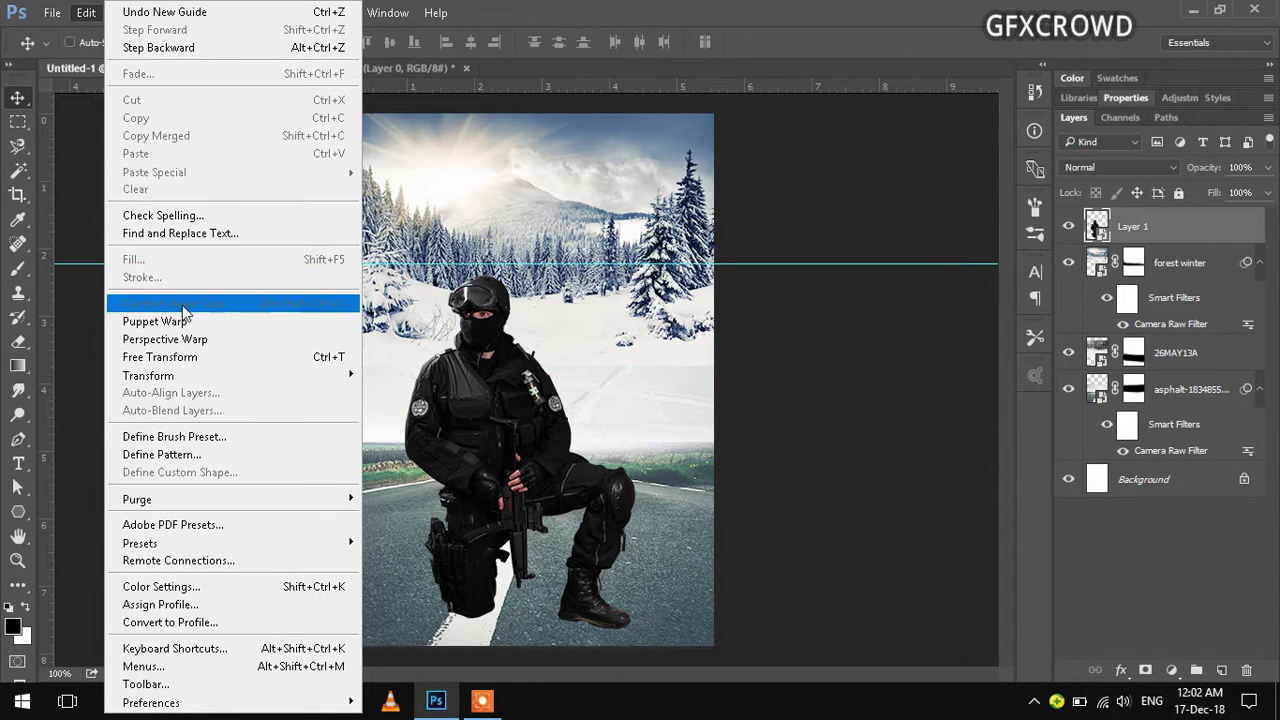
pyautogui.click(165, 357)
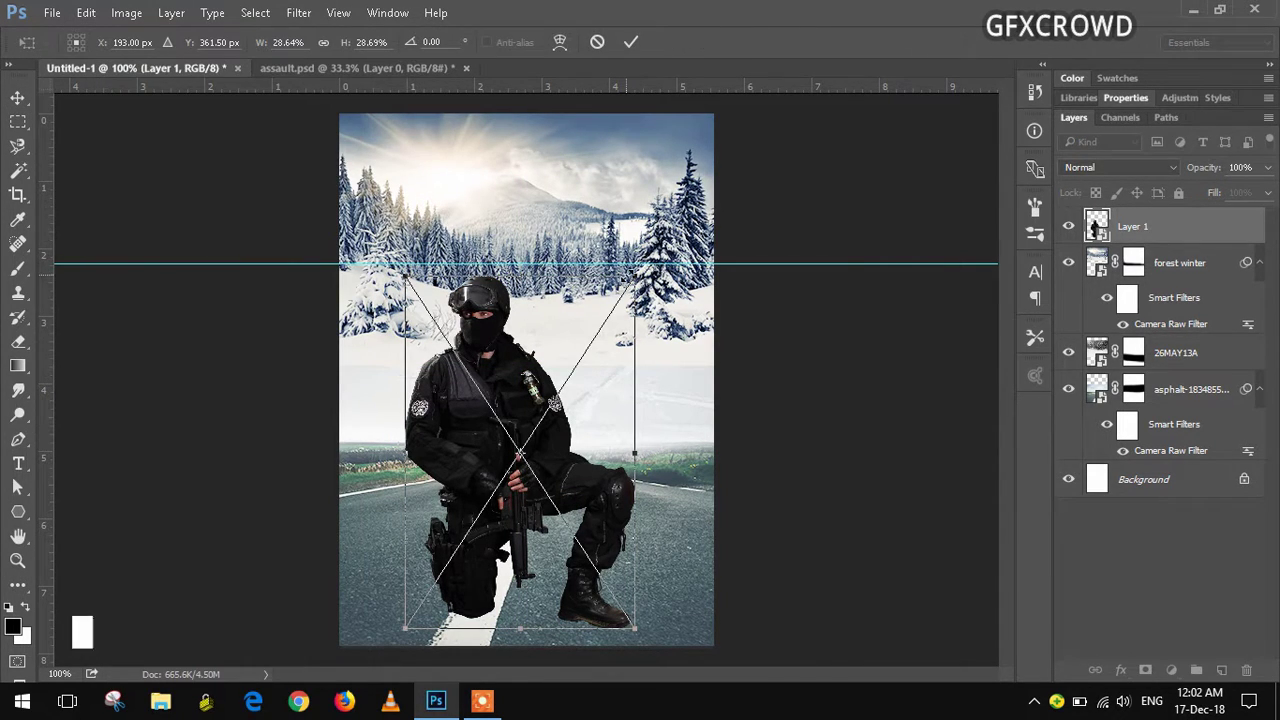
pyautogui.moveTo(634, 279); pyautogui.dragTo(643, 264)
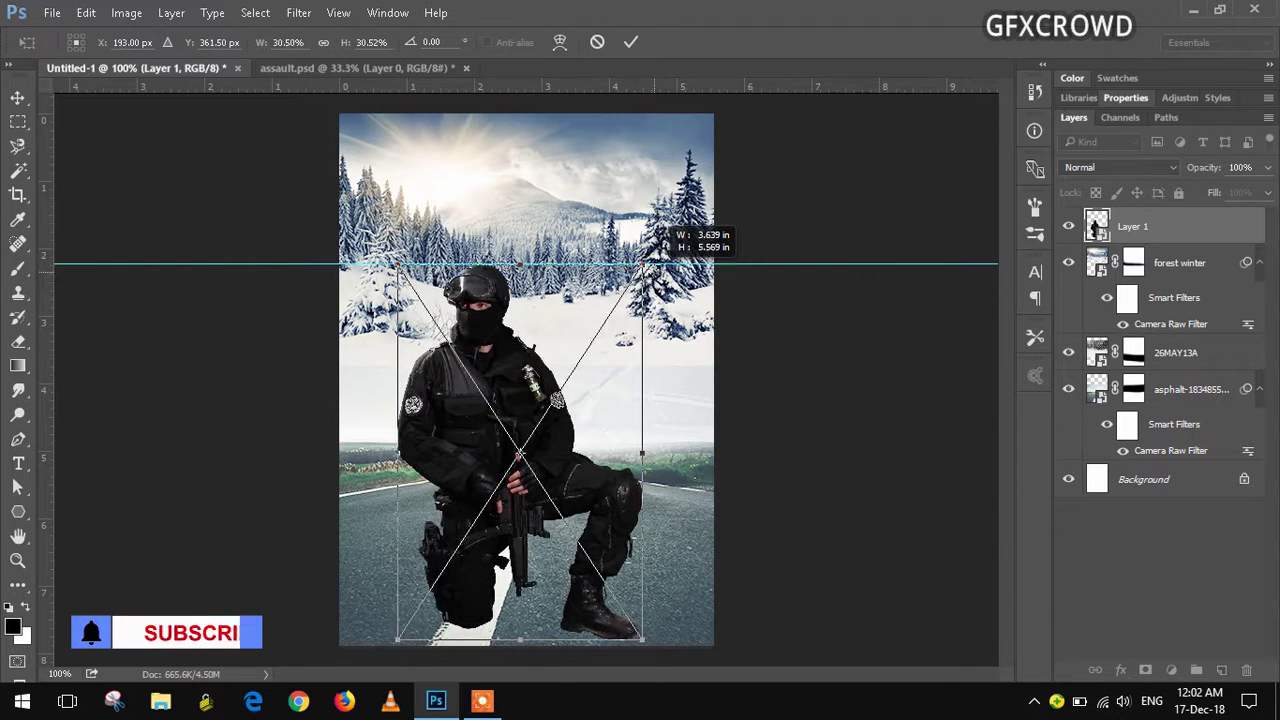
pyautogui.click(632, 42)
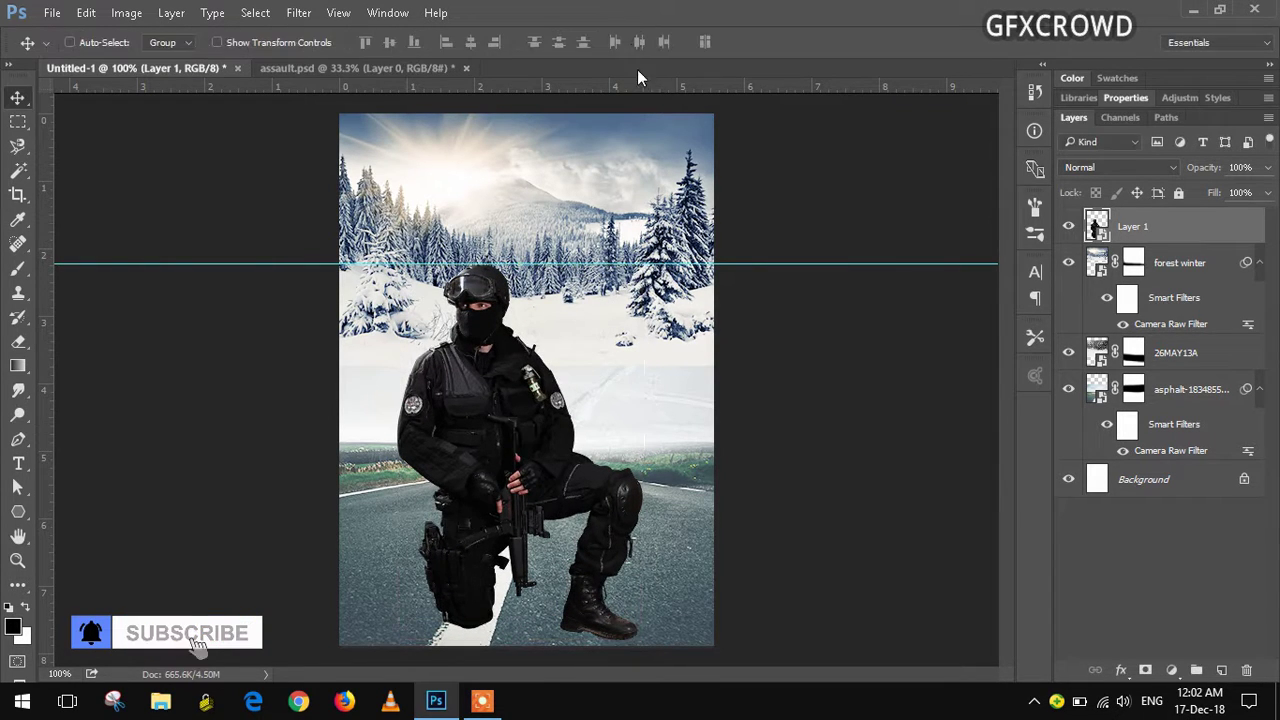
# - Flip the soldier horizontally, shift him slightly left and remove the guide
pyautogui.click(84, 13)
pyautogui.moveTo(148, 375)
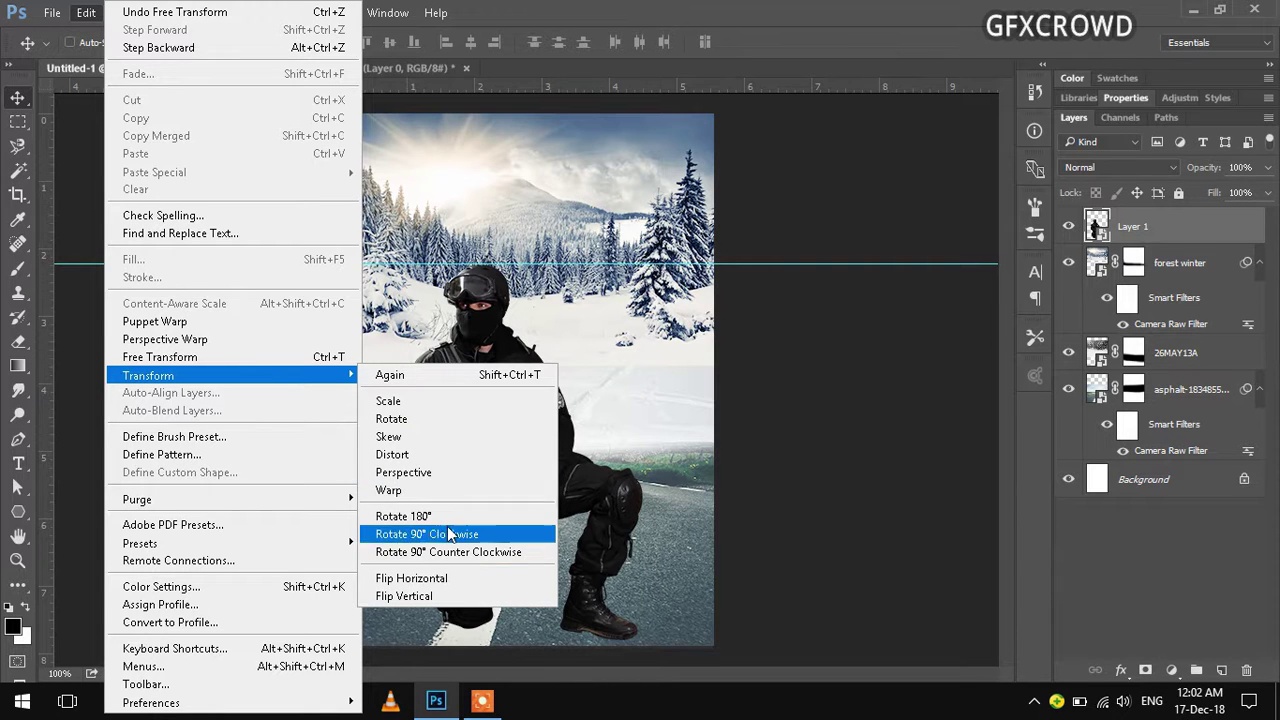
pyautogui.click(443, 578)
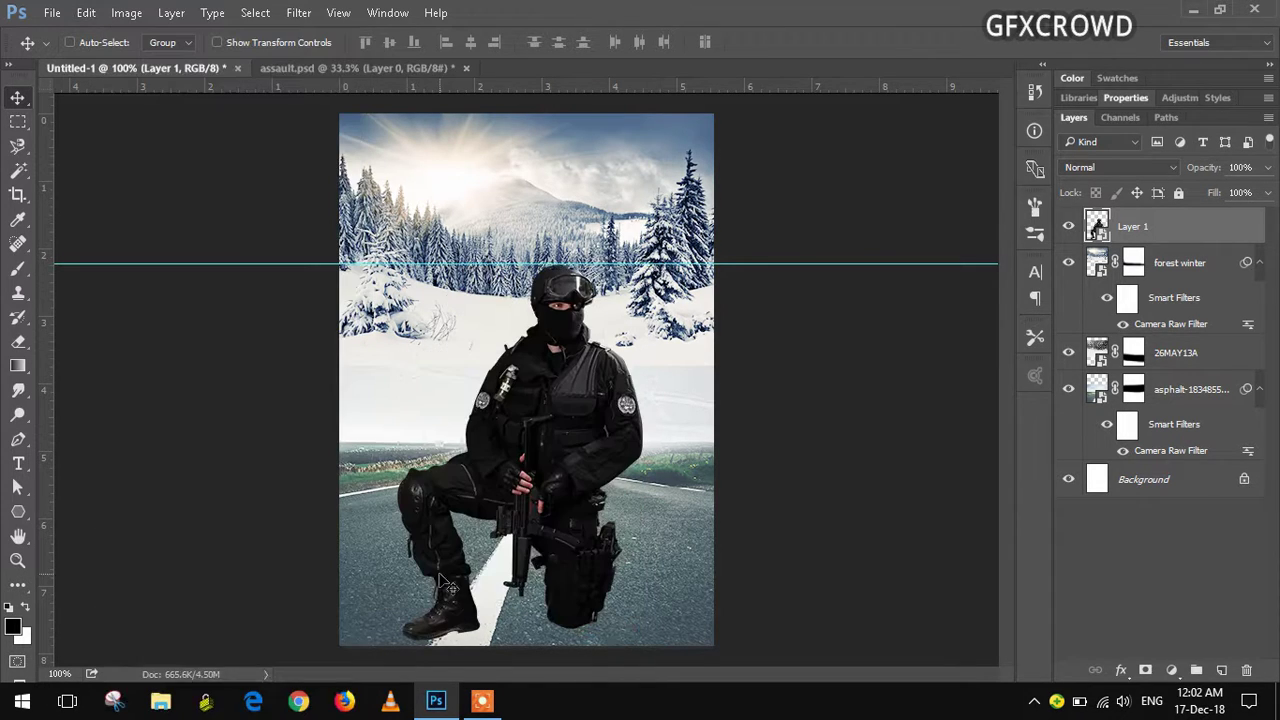
pyautogui.moveTo(556, 523); pyautogui.dragTo(515, 523)
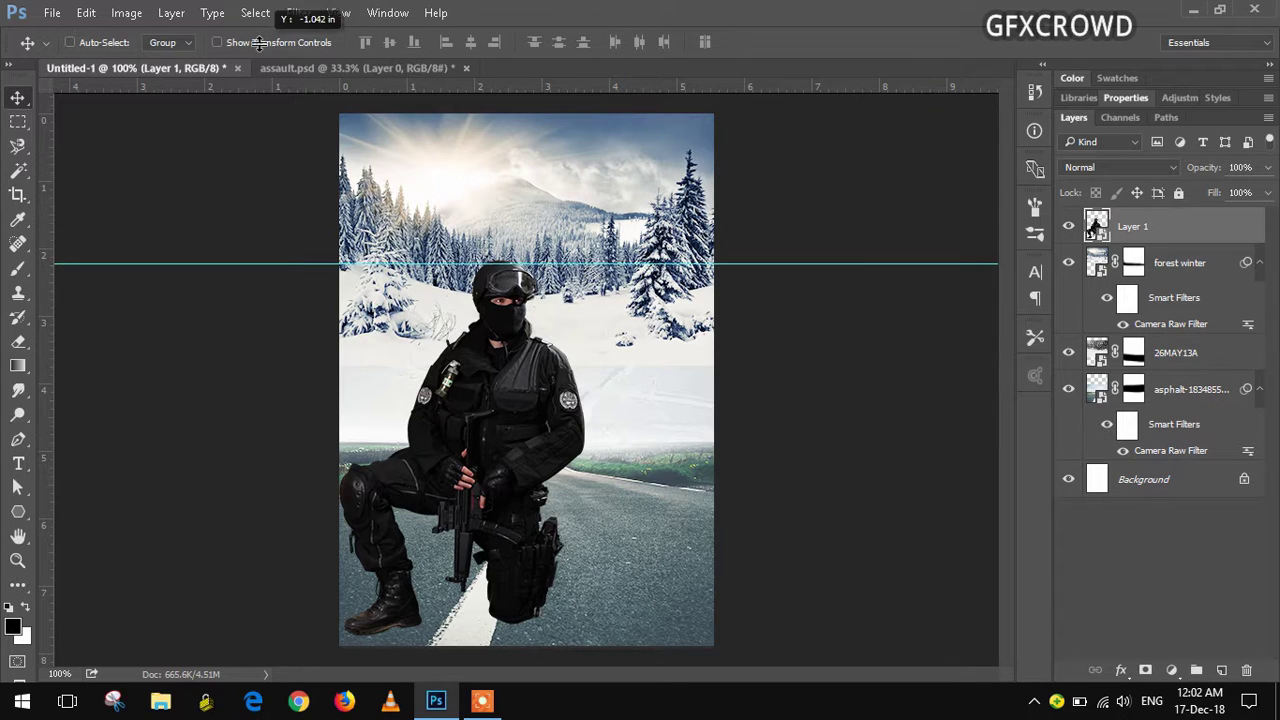
pyautogui.moveTo(240, 264); pyautogui.dragTo(53, 58)
pyautogui.click(47, 13)
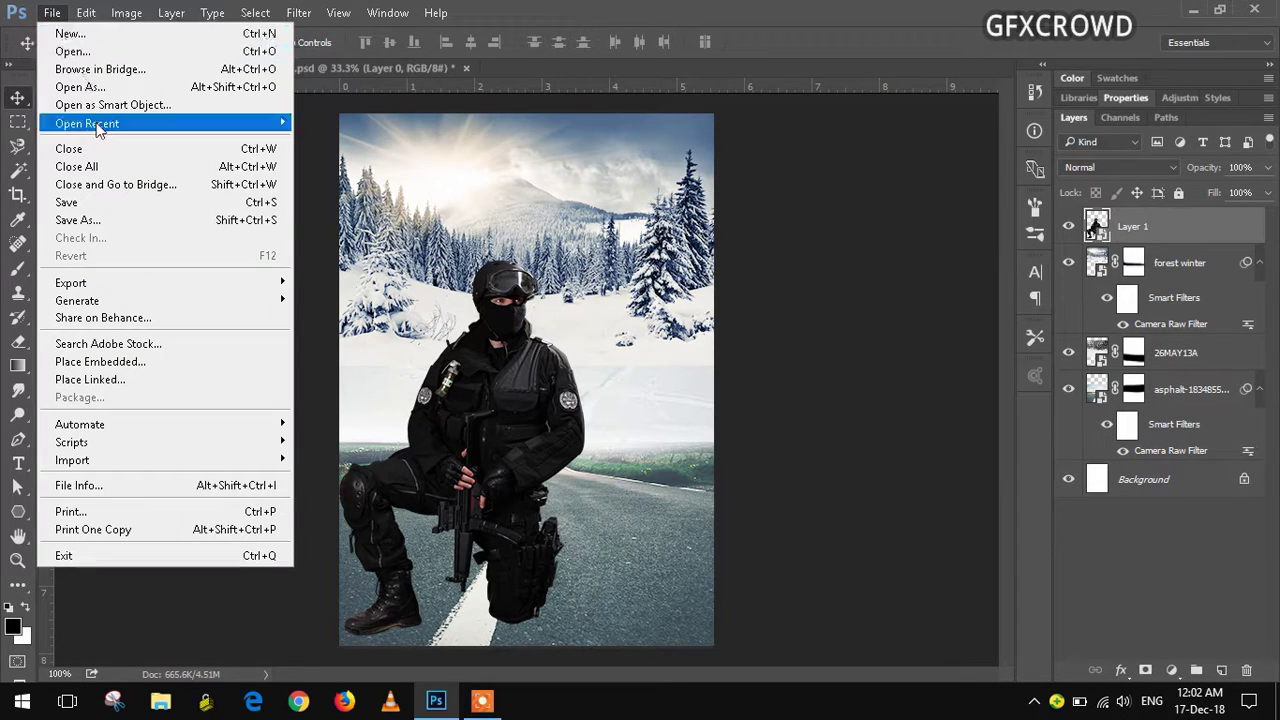
# - Place Tank-PNG-File.png as an embedded image on the poster
pyautogui.click(137, 366)
pyautogui.click(812, 160)
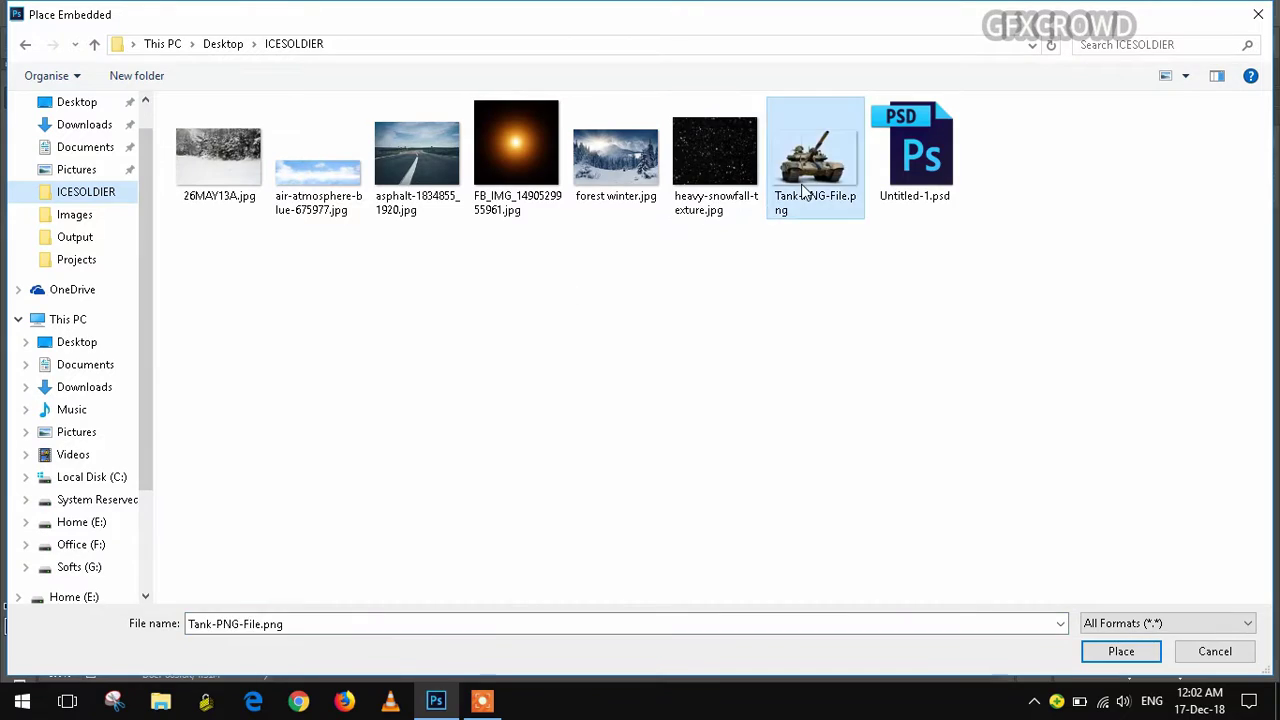
pyautogui.click(1118, 660)
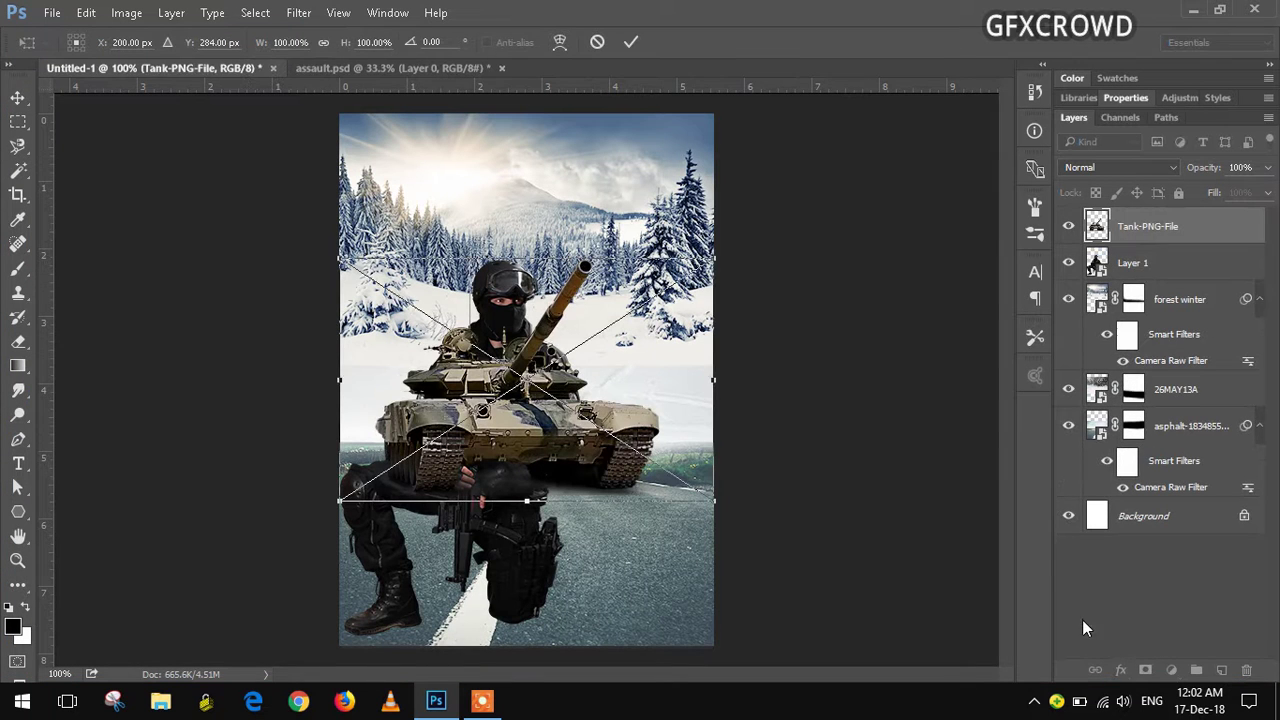
pyautogui.moveTo(659, 455)
pyautogui.mouseDown()
pyautogui.moveTo(690, 480)
pyautogui.moveTo(678, 471)
pyautogui.mouseUp()
pyautogui.click(634, 44)
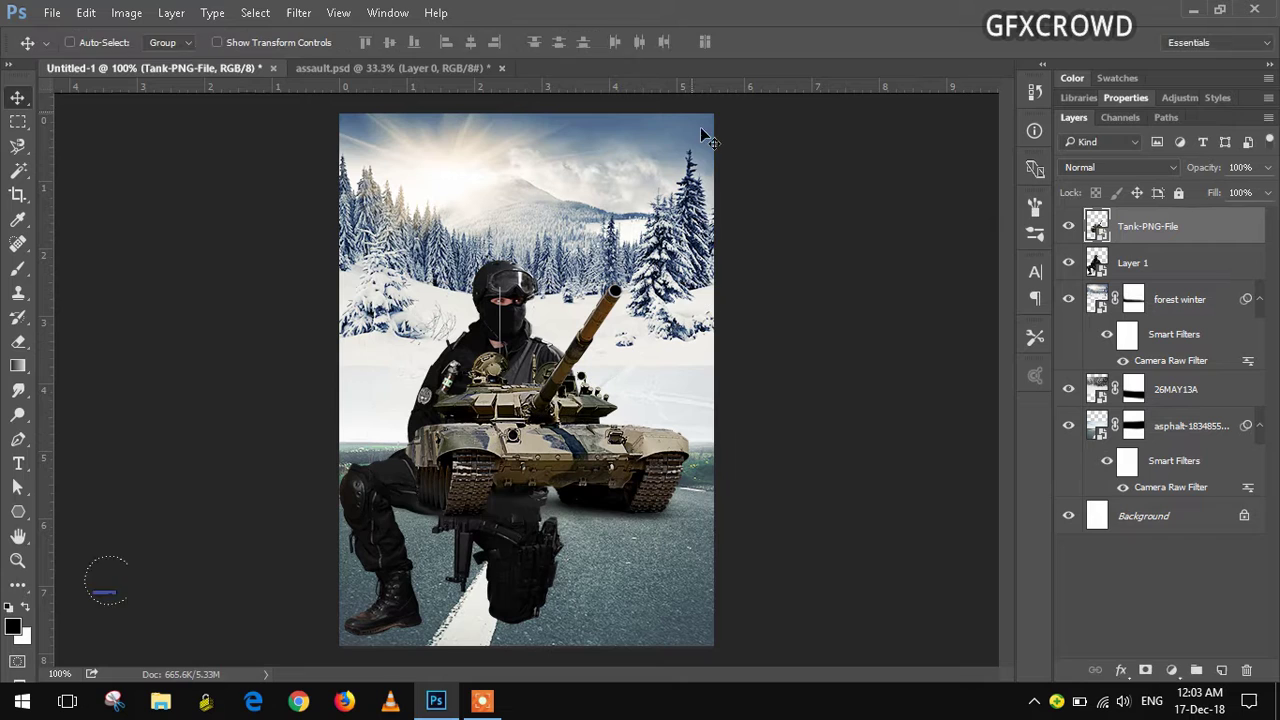
# - Put the tank layer behind the soldier, shrink it onto the road at right, and add an empty layer above
pyautogui.click(1261, 300)
pyautogui.moveTo(1200, 239); pyautogui.dragTo(1203, 275)
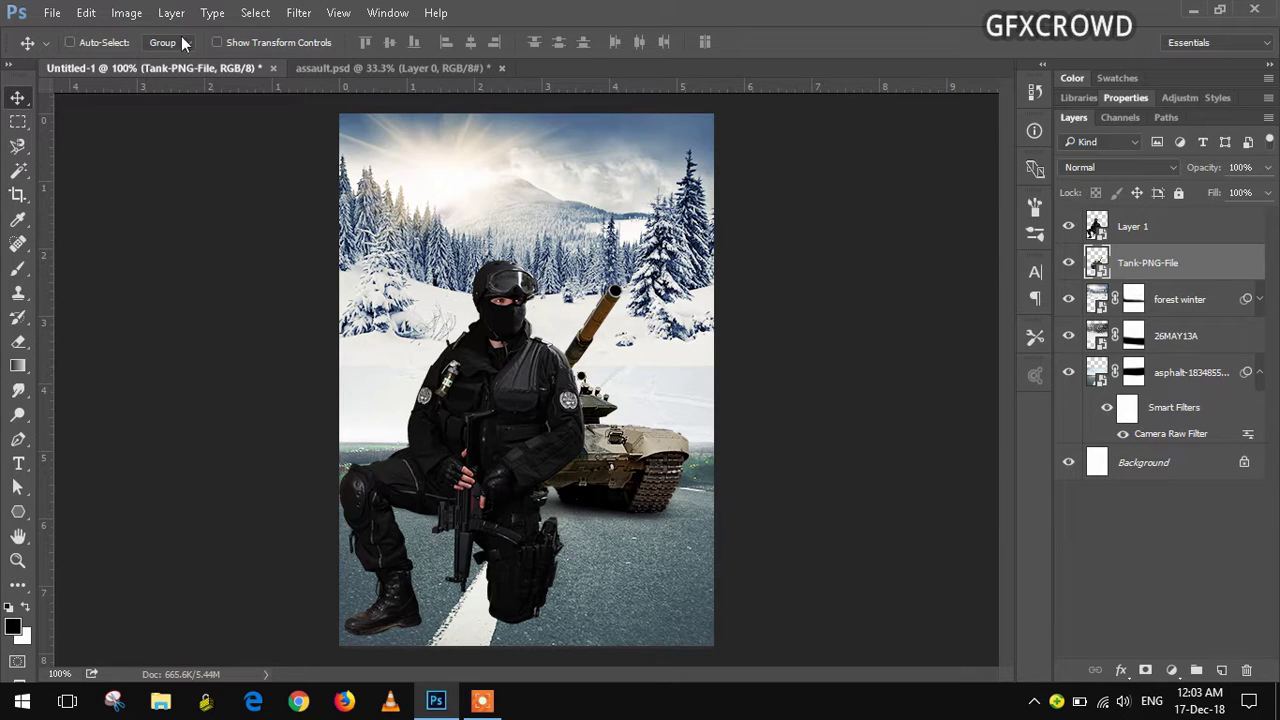
pyautogui.click(86, 13)
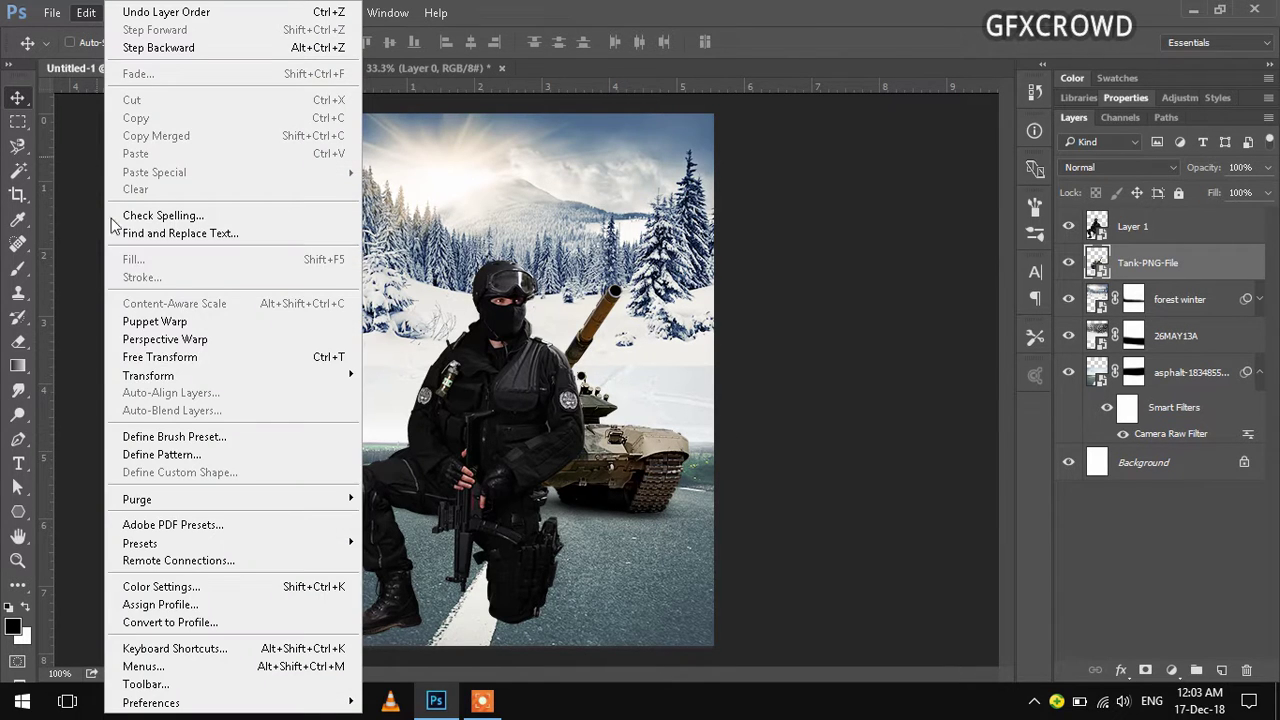
pyautogui.click(148, 360)
pyautogui.moveTo(748, 286); pyautogui.dragTo(687, 320)
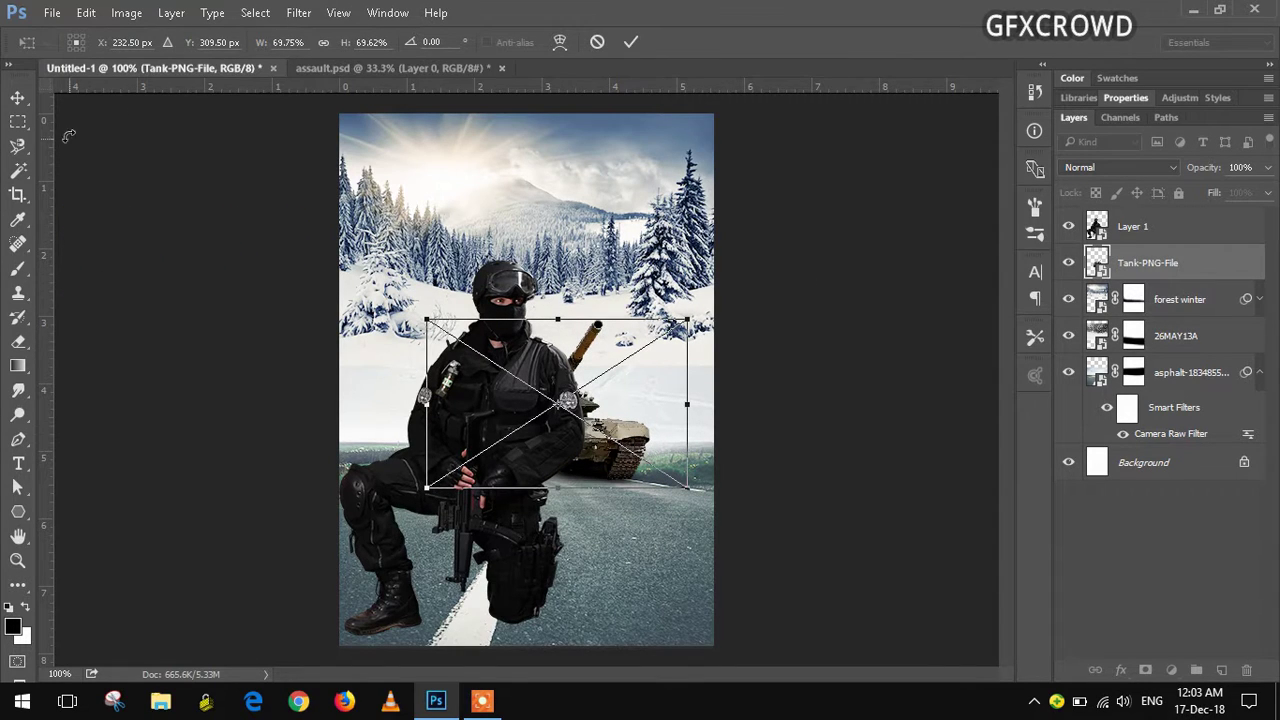
pyautogui.click(624, 44)
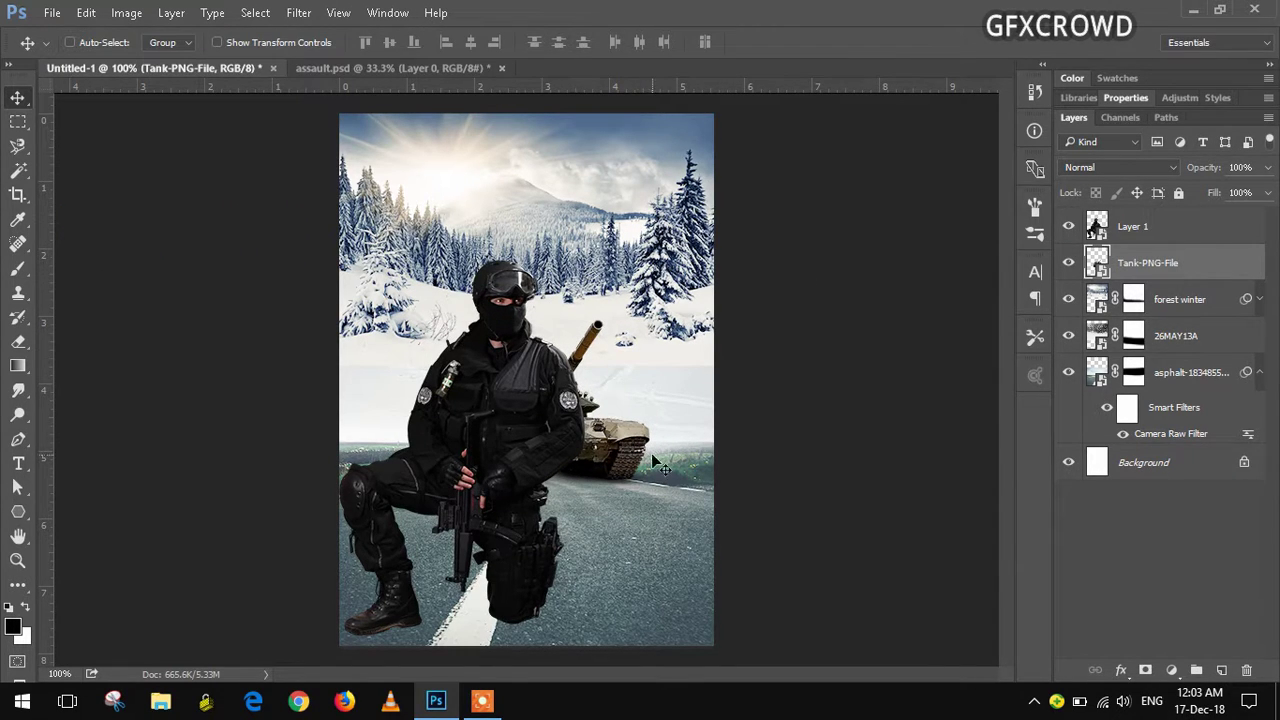
pyautogui.moveTo(628, 447)
pyautogui.mouseDown()
pyautogui.moveTo(665, 455)
pyautogui.moveTo(662, 465)
pyautogui.mouseUp()
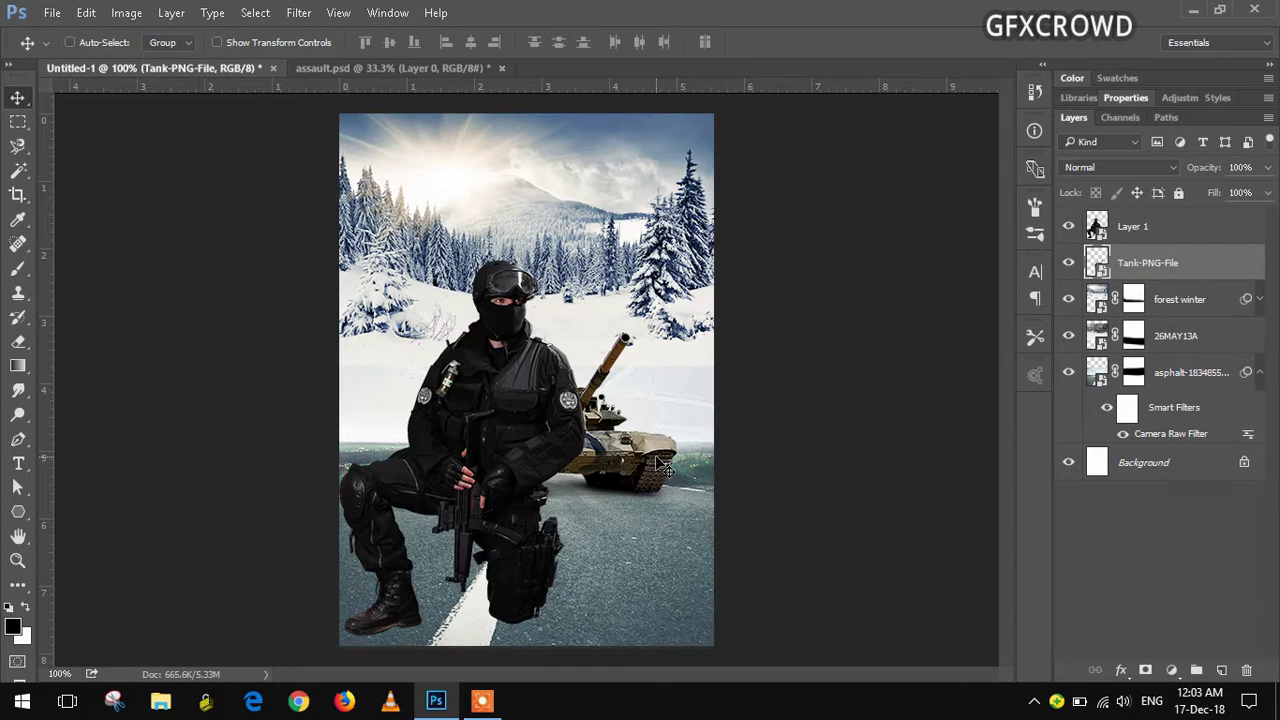
pyautogui.moveTo(660, 465); pyautogui.dragTo(663, 465)
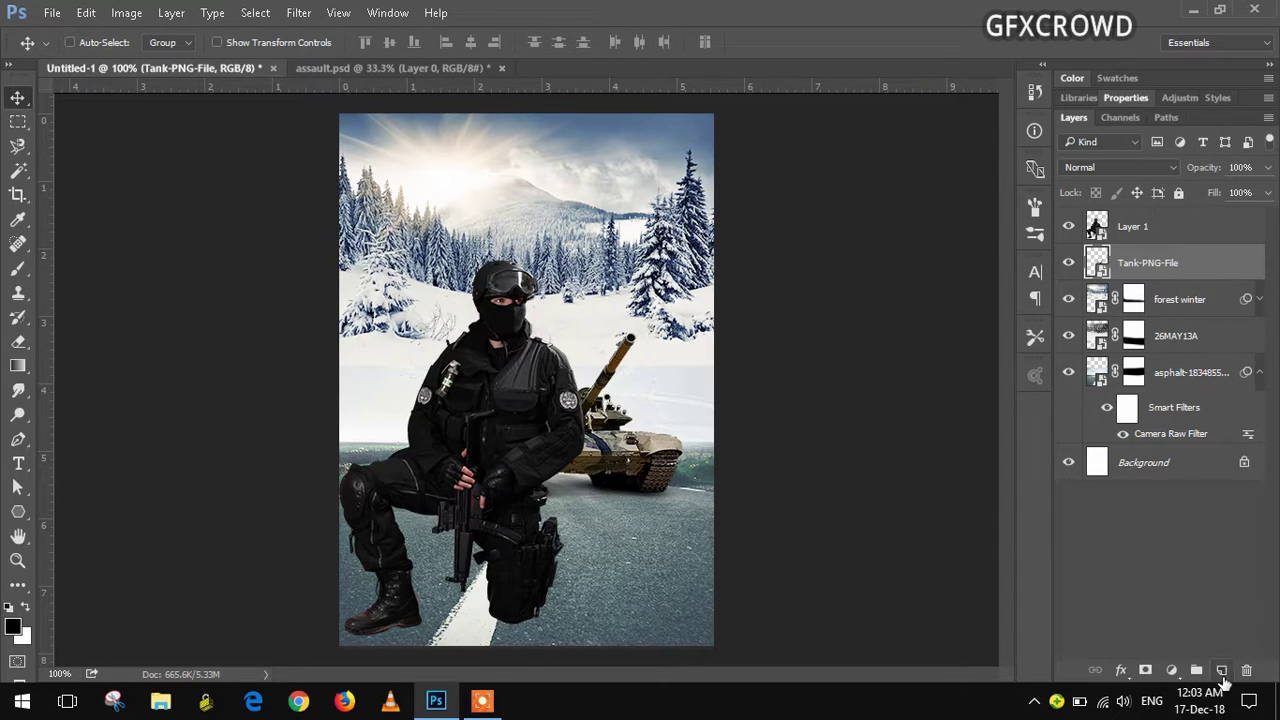
pyautogui.click(1222, 671)
# - Paint soft 15 px dark shadows under the soldier's boot and knee on Layer 2
pyautogui.click(17, 560)
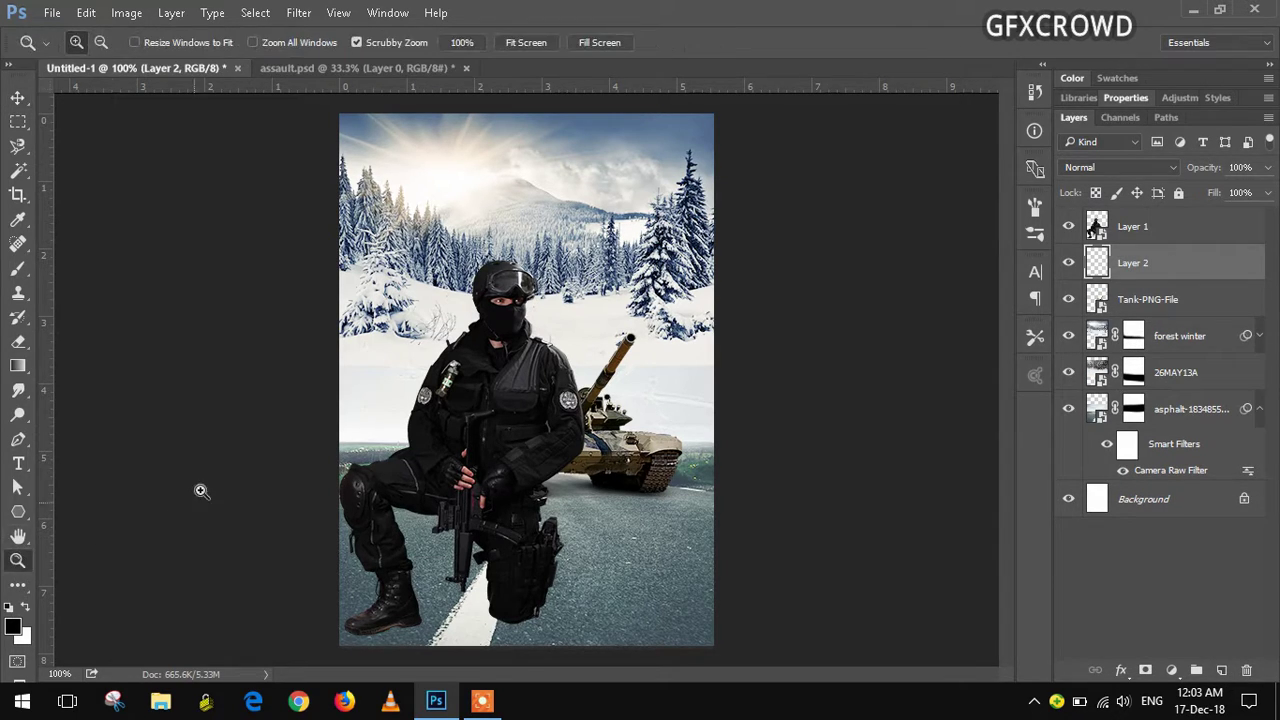
pyautogui.moveTo(397, 610)
pyautogui.mouseDown()
pyautogui.moveTo(486, 614)
pyautogui.moveTo(482, 583)
pyautogui.mouseUp()
pyautogui.moveTo(545, 553); pyautogui.dragTo(486, 413)
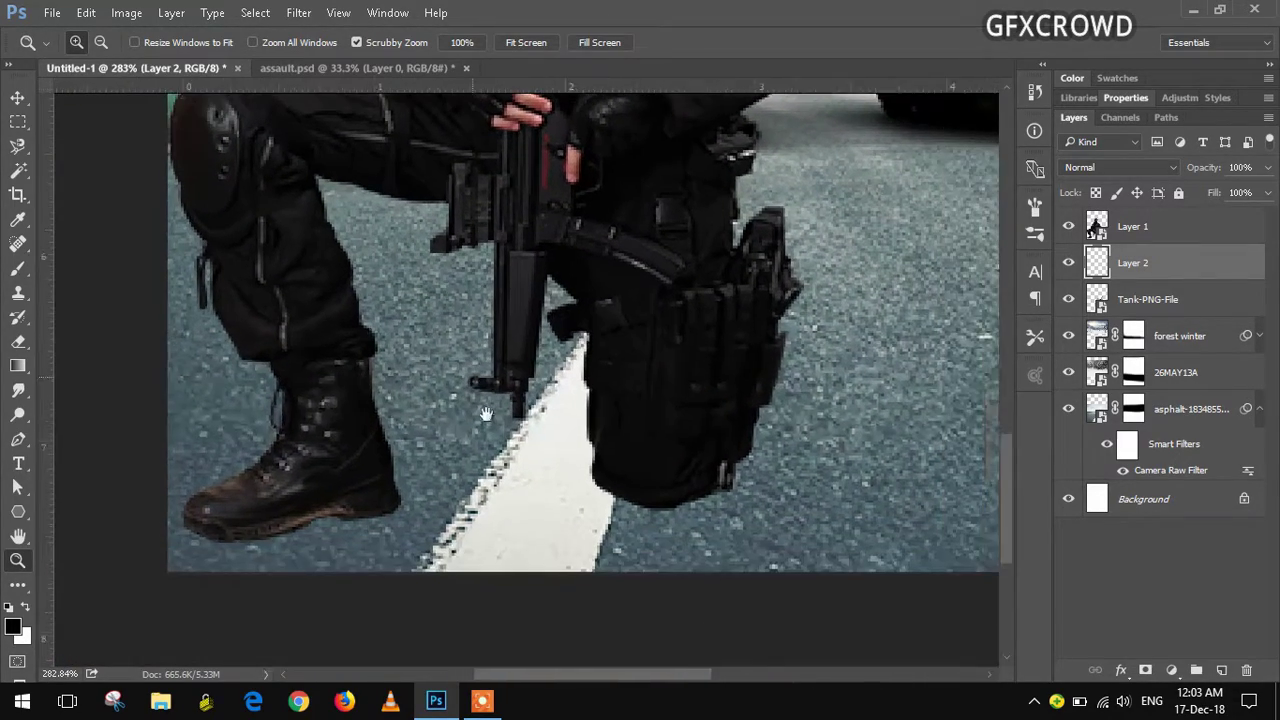
pyautogui.click(20, 270)
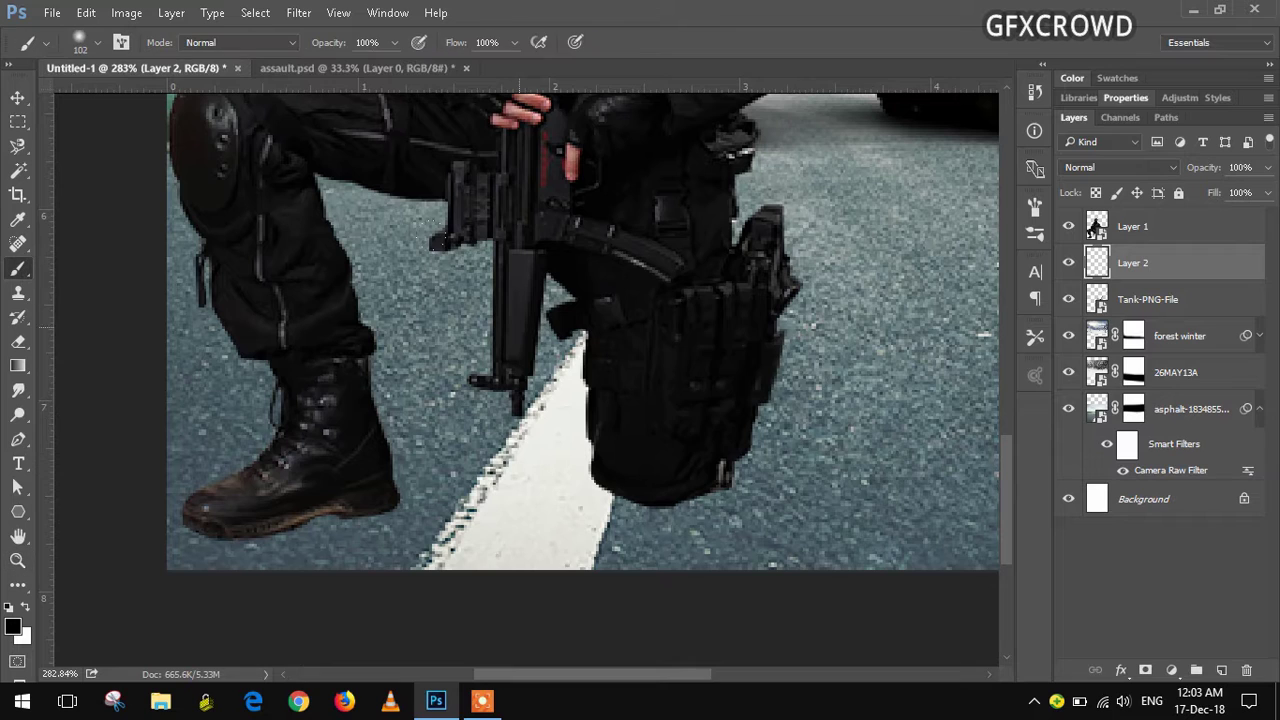
pyautogui.rightClick(686, 357)
pyautogui.moveTo(655, 312); pyautogui.dragTo(637, 302)
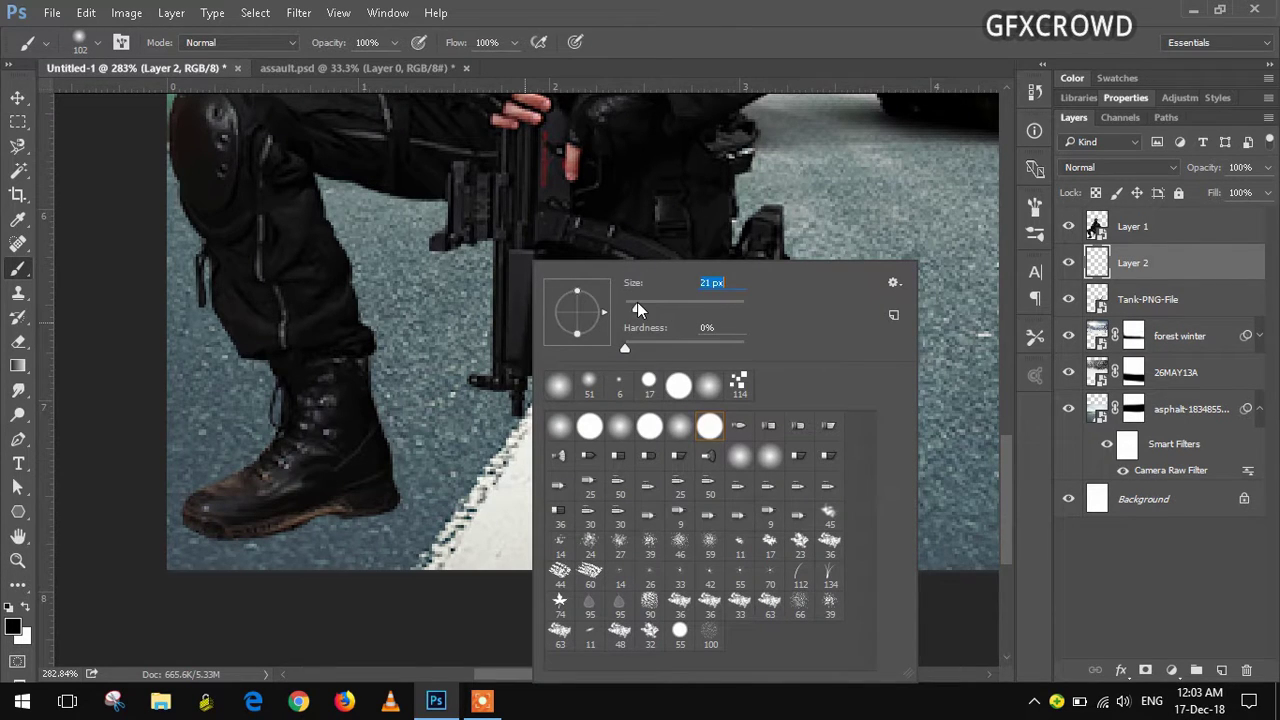
pyautogui.click(200, 515)
pyautogui.moveTo(232, 529); pyautogui.dragTo(379, 498)
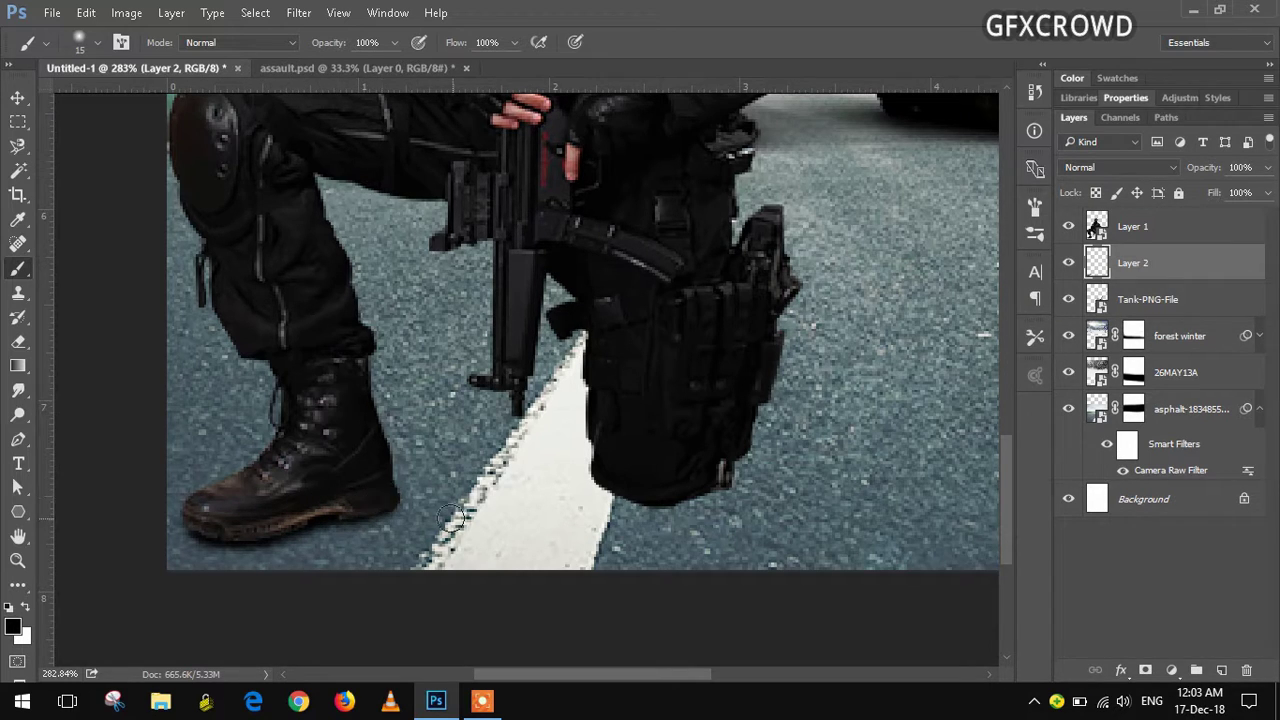
pyautogui.moveTo(605, 464)
pyautogui.mouseDown()
pyautogui.moveTo(614, 486)
pyautogui.moveTo(650, 494)
pyautogui.moveTo(713, 474)
pyautogui.mouseUp()
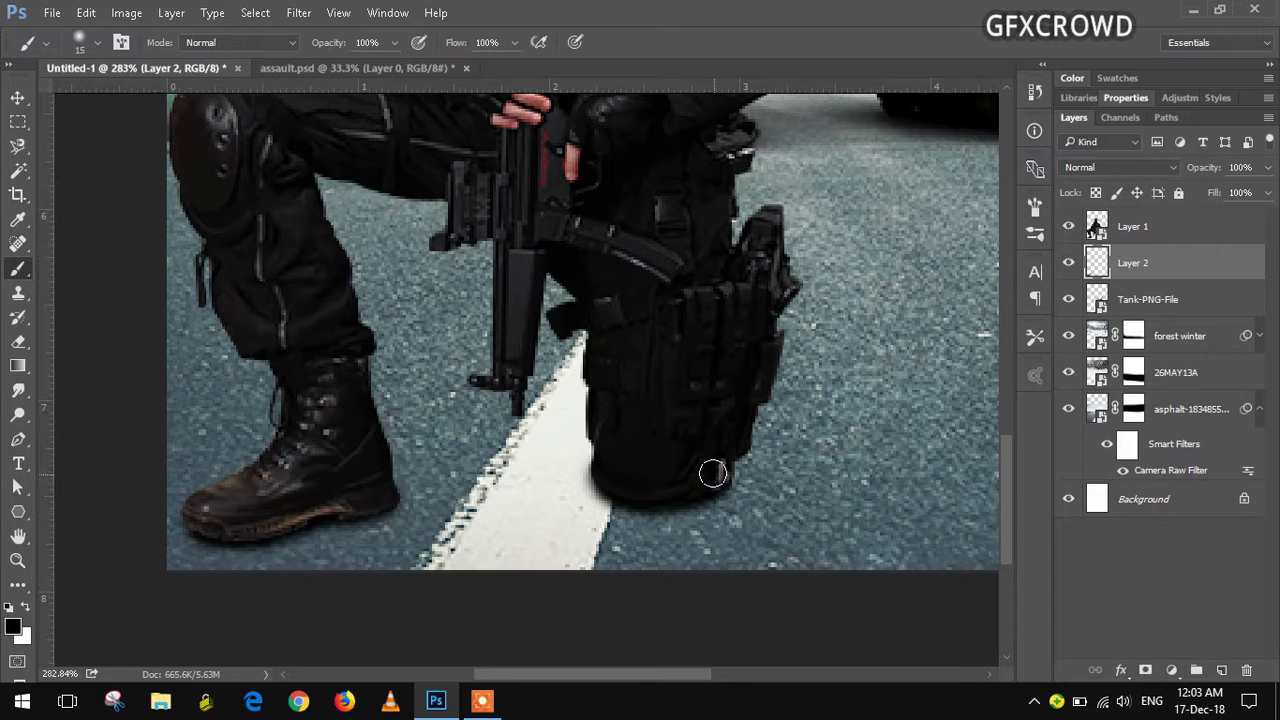
# - Lower the shadow layer's opacity to 53% and view the poster at 100%
pyautogui.click(1268, 168)
pyautogui.moveTo(1263, 197); pyautogui.dragTo(1247, 197)
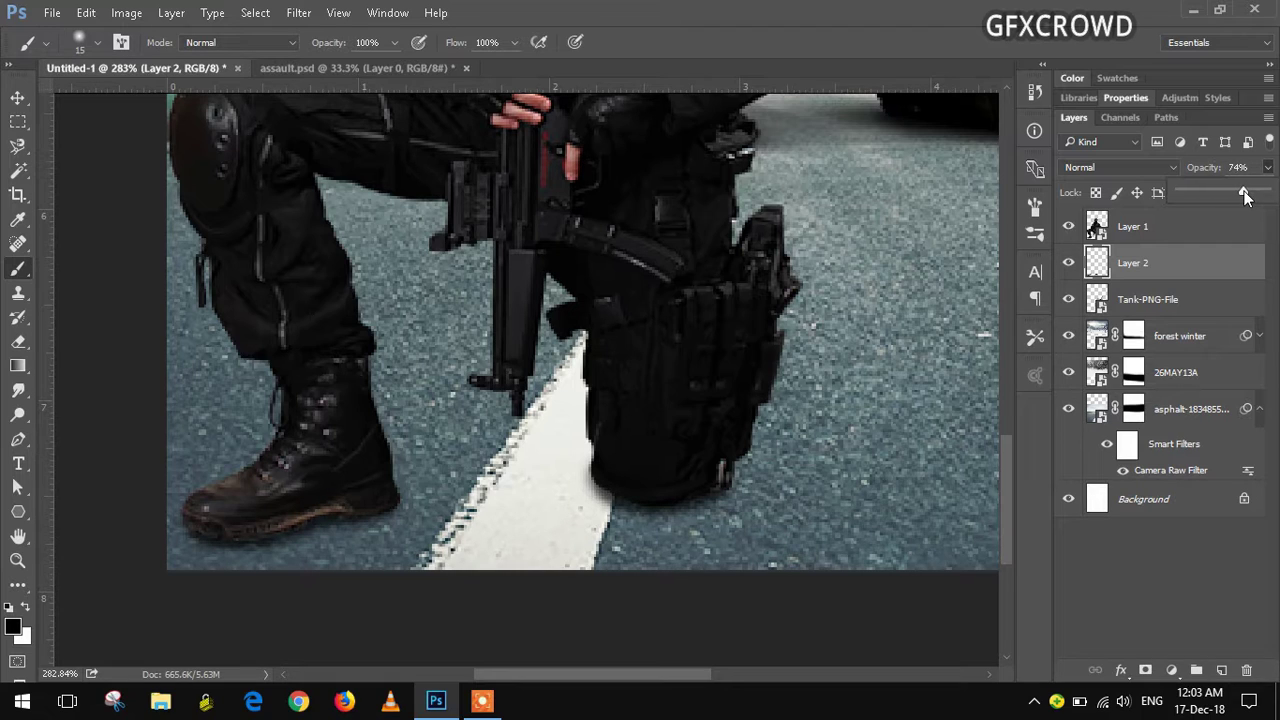
pyautogui.moveTo(1236, 194); pyautogui.dragTo(1235, 194)
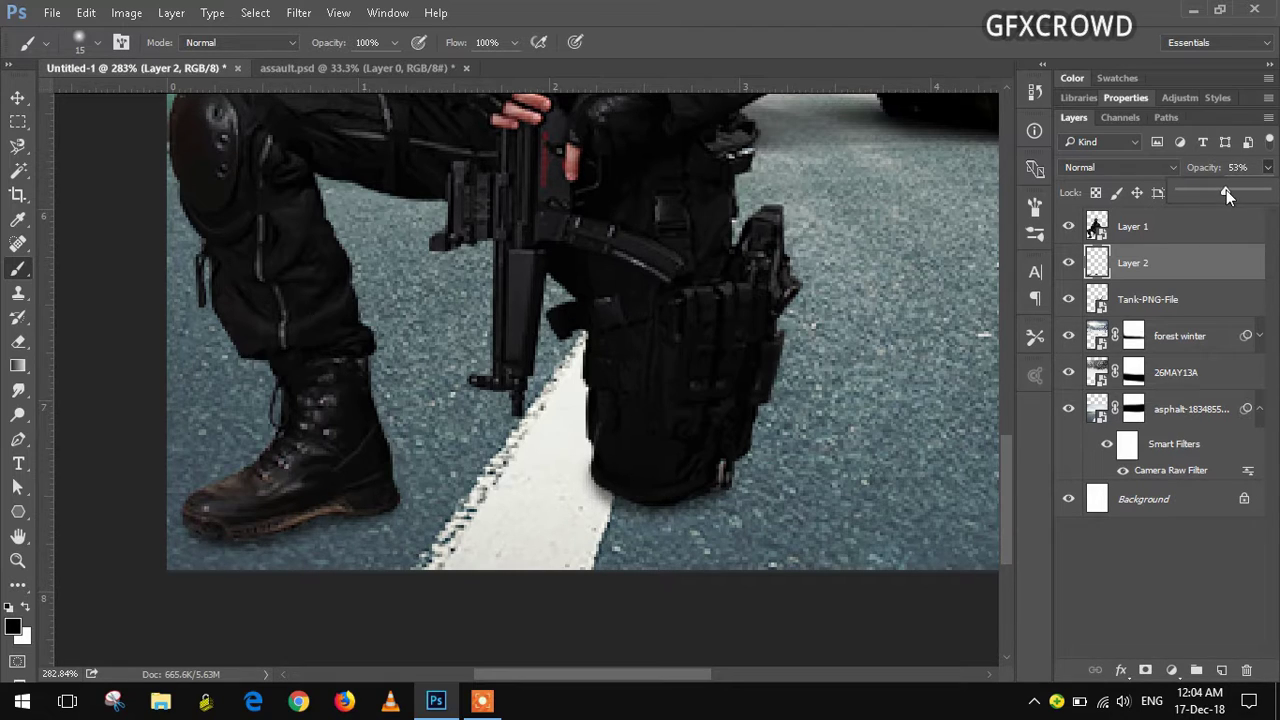
pyautogui.click(1206, 264)
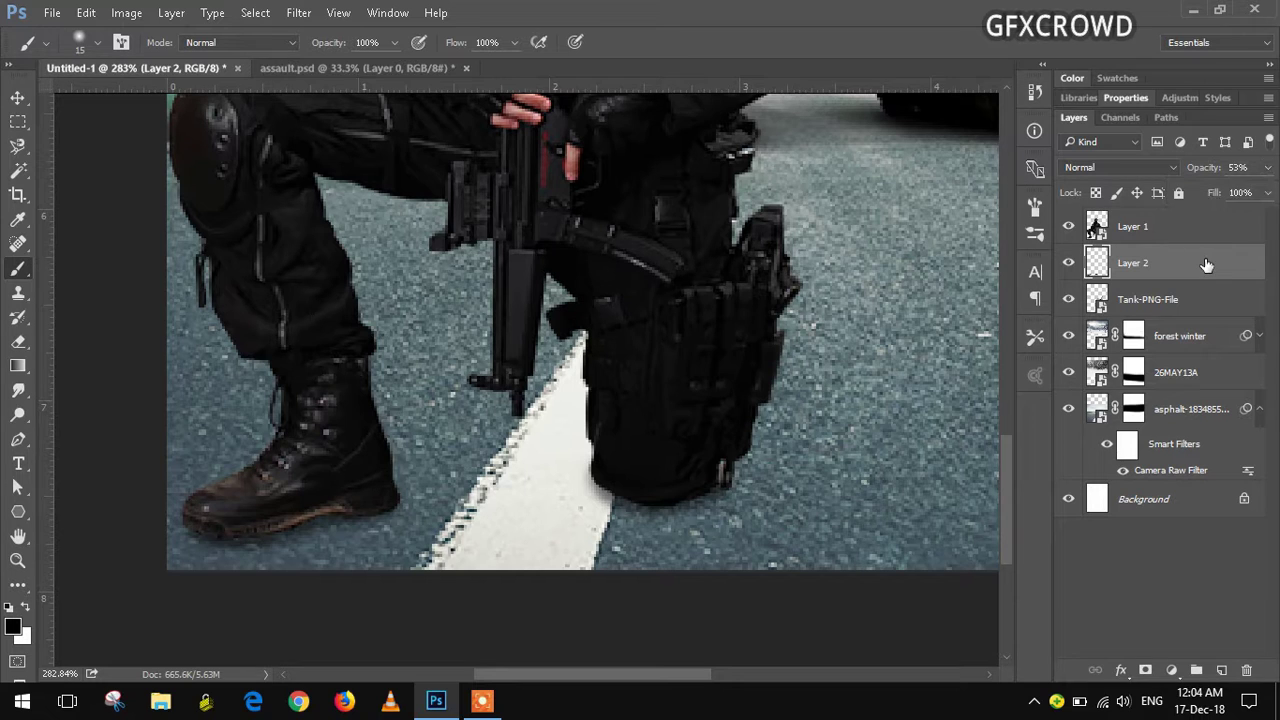
pyautogui.click(19, 565)
pyautogui.rightClick(587, 191)
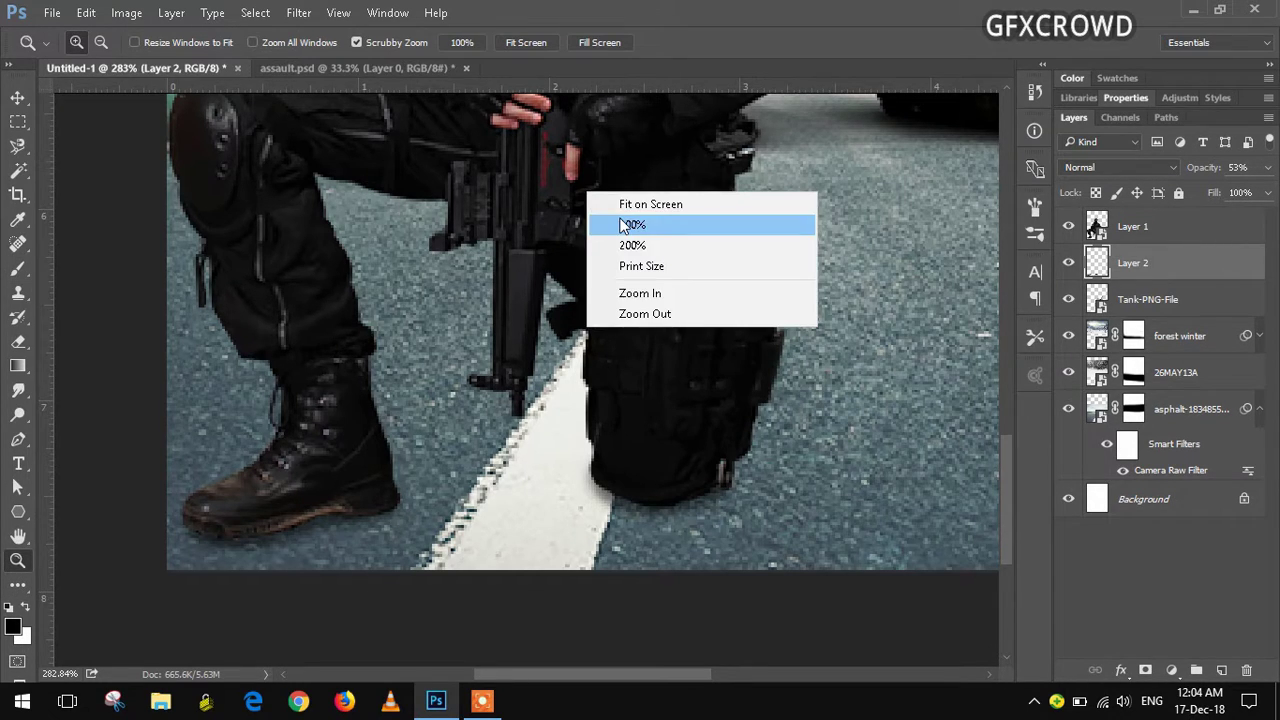
pyautogui.click(617, 218)
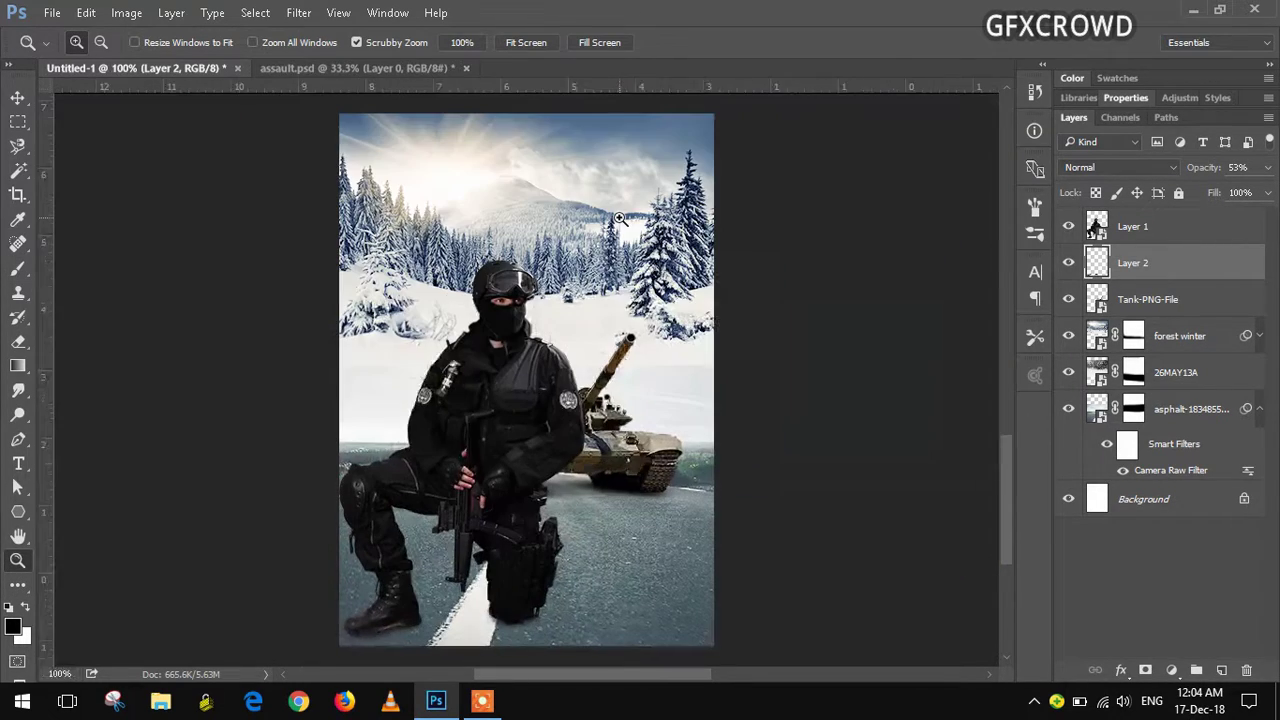
# - Place air-atmosphere-blue-675977.jpg as an embedded image on the poster
pyautogui.click(52, 12)
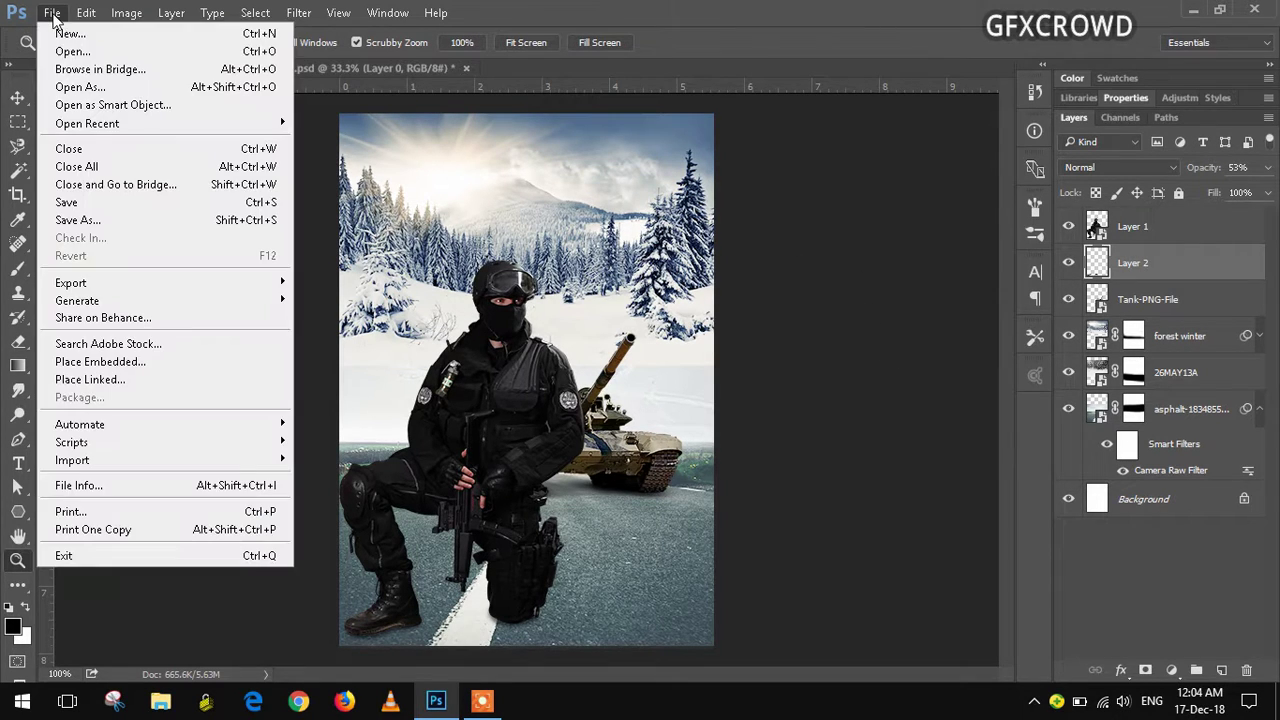
pyautogui.click(137, 362)
pyautogui.click(336, 200)
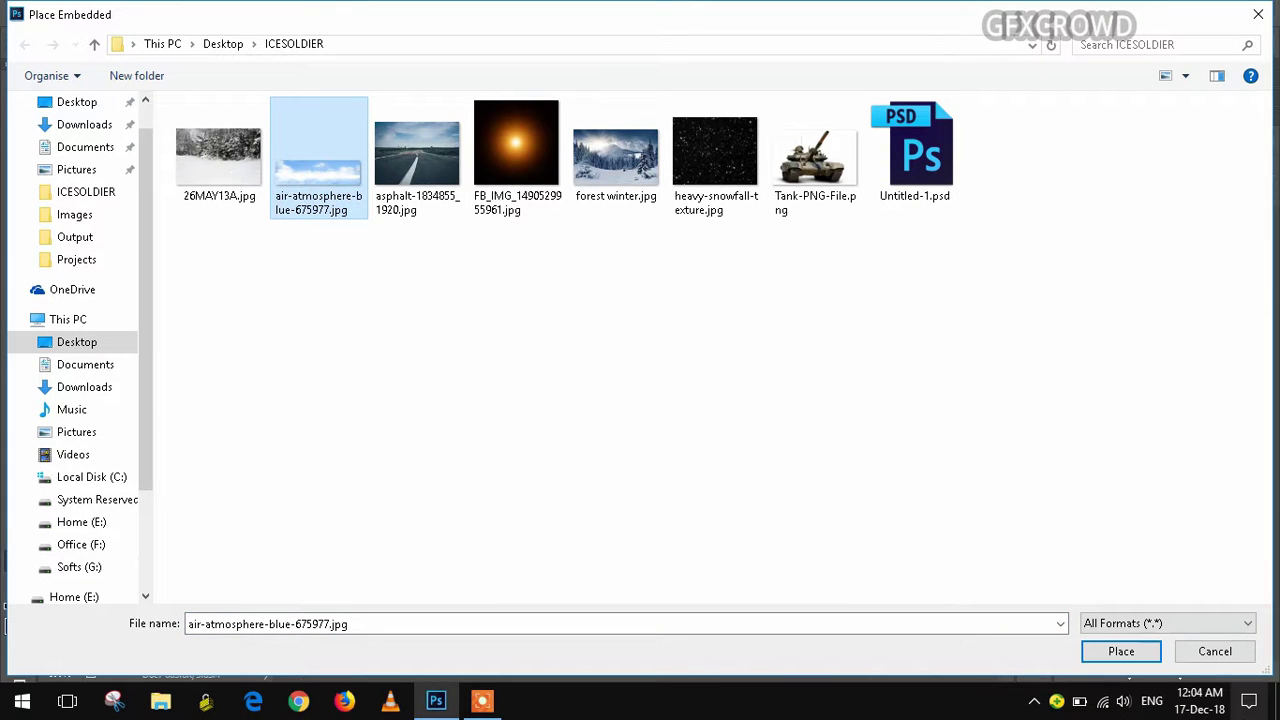
pyautogui.click(1124, 652)
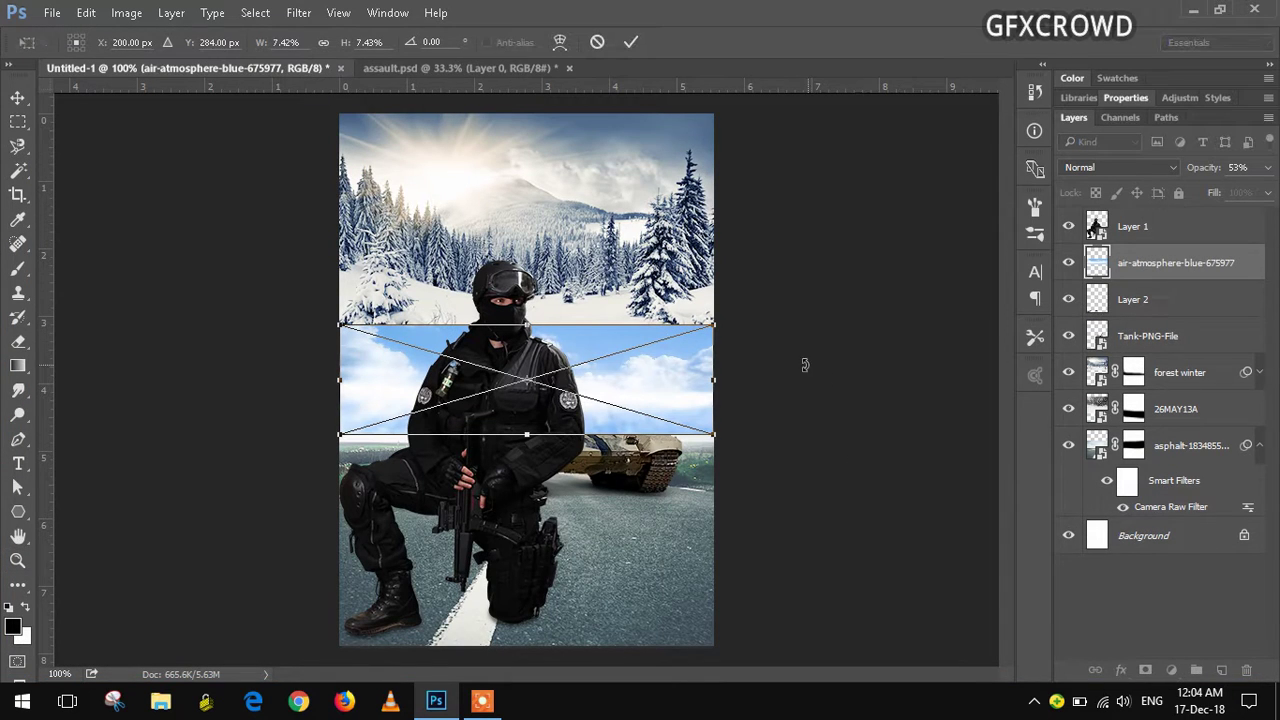
pyautogui.click(630, 42)
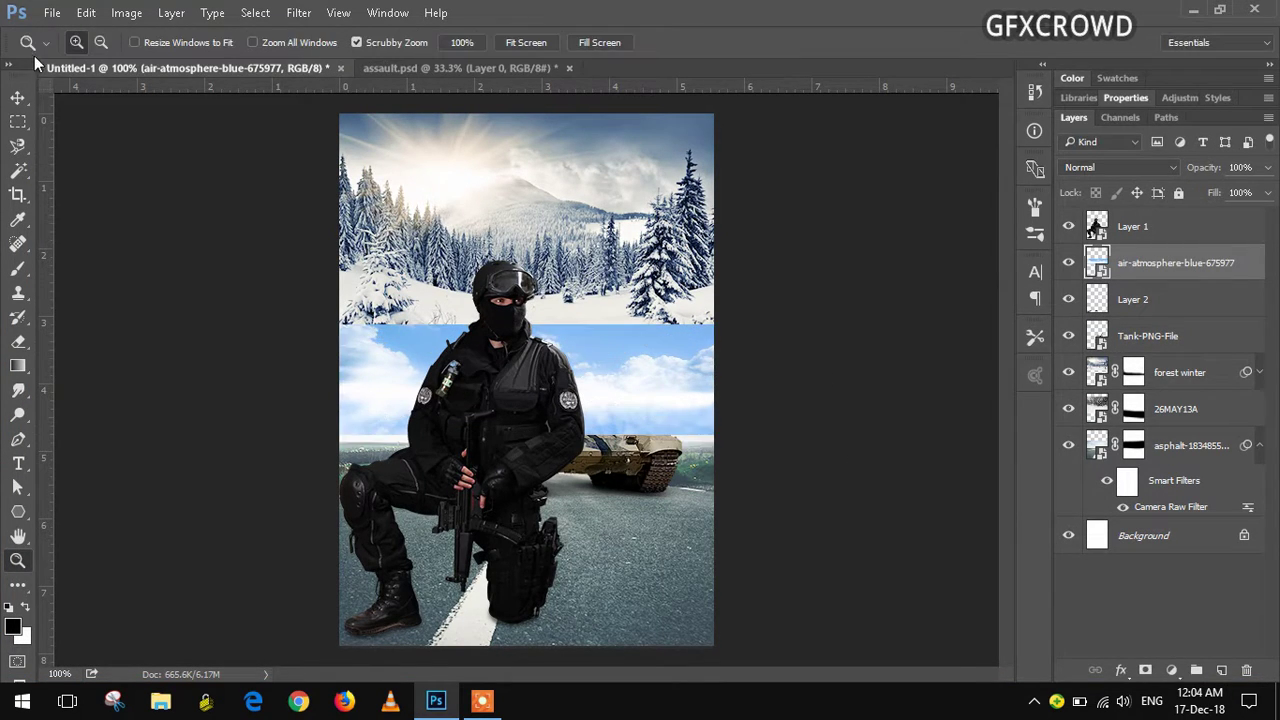
# - Apply a 52.4 px Gaussian Blur to the sky layer
pyautogui.click(298, 12)
pyautogui.moveTo(308, 220)
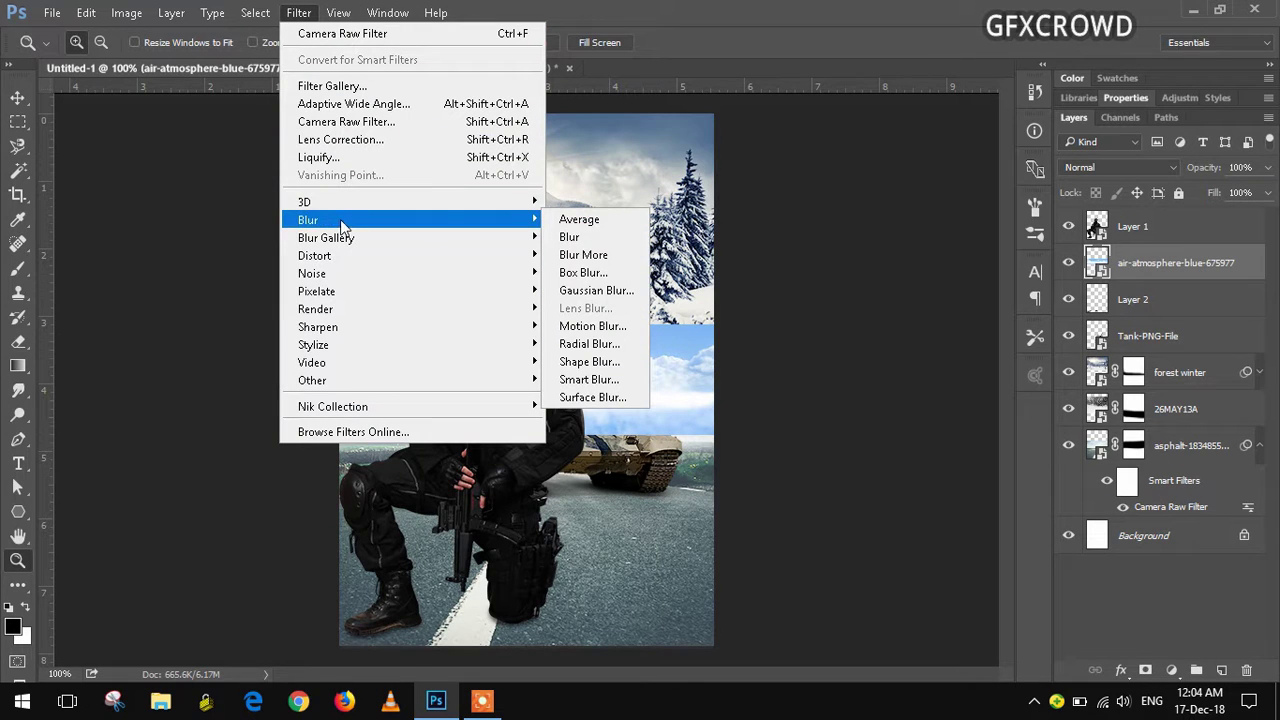
pyautogui.click(590, 291)
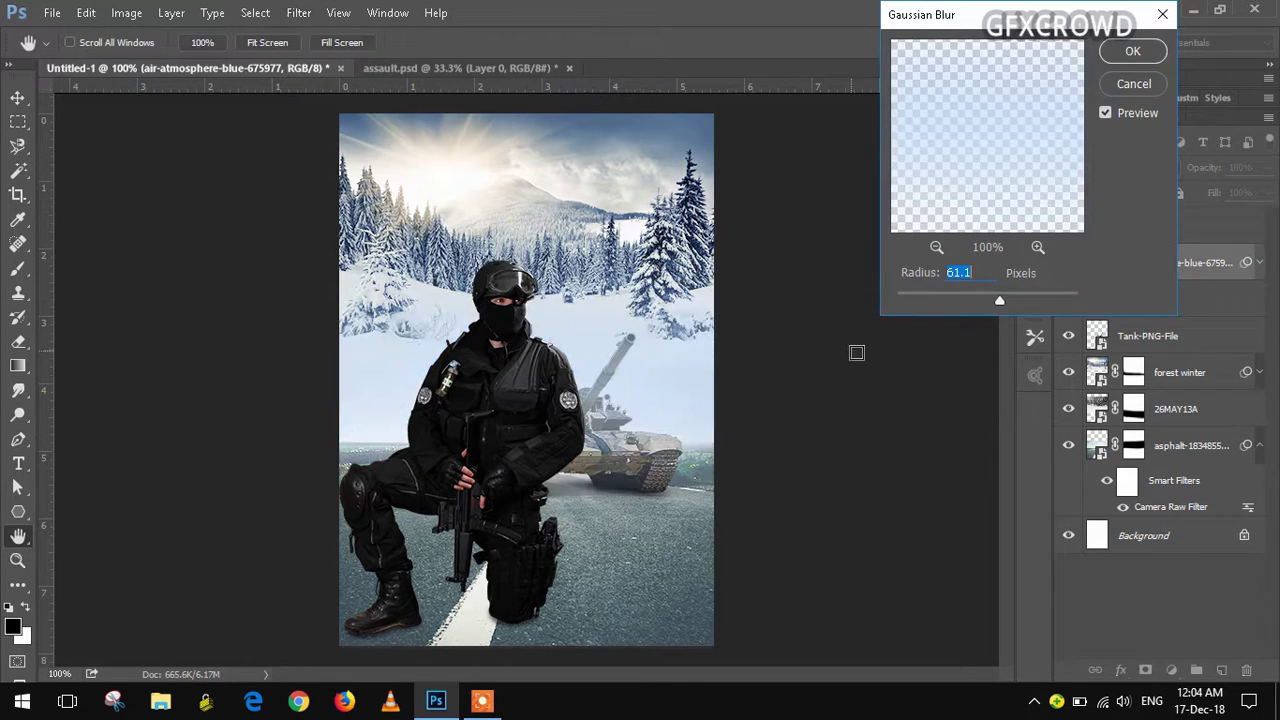
pyautogui.moveTo(1000, 307); pyautogui.dragTo(998, 307)
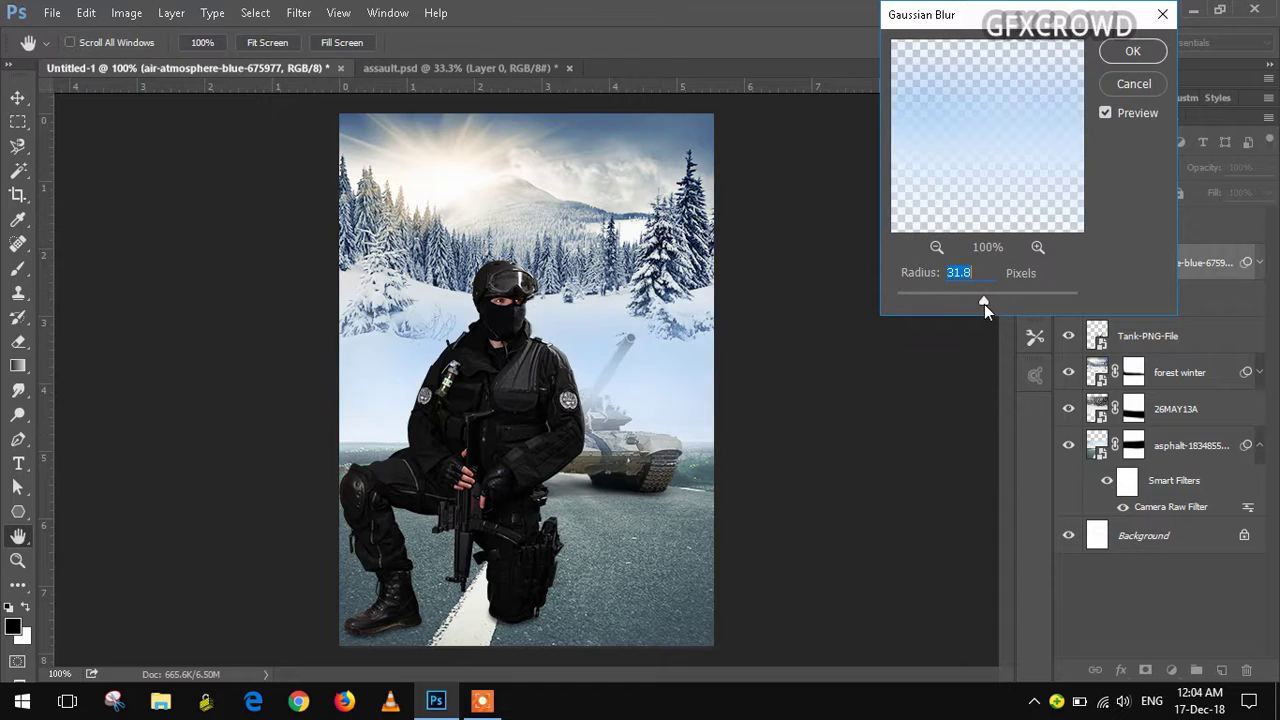
pyautogui.click(1122, 56)
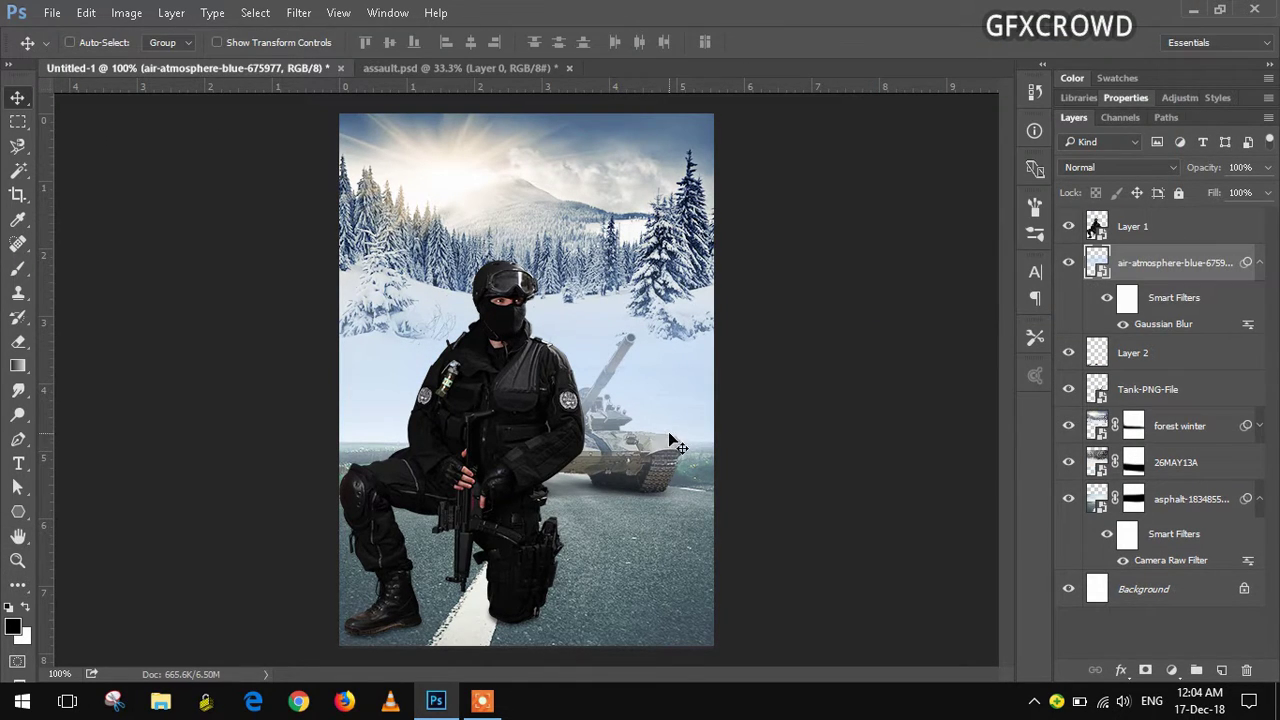
# - Move the fog down over the tank, blended in Screen mode at 71% opacity
pyautogui.moveTo(669, 437); pyautogui.dragTo(678, 528)
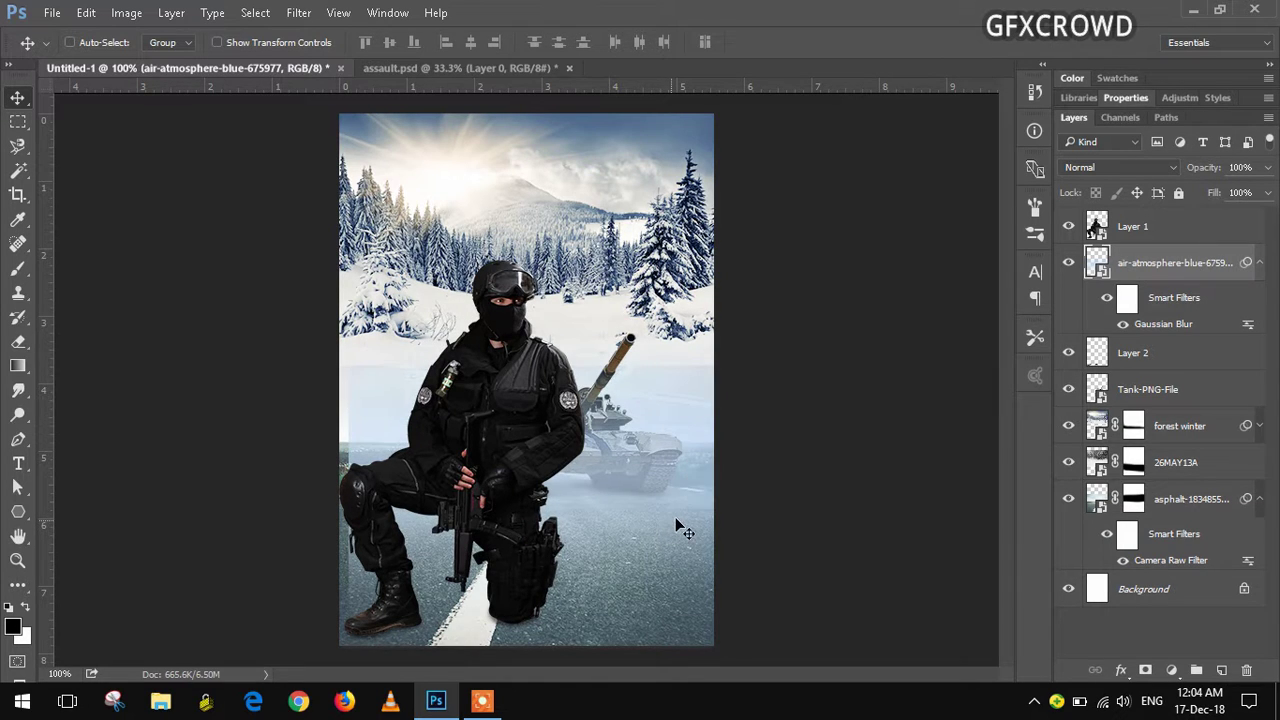
pyautogui.click(1133, 172)
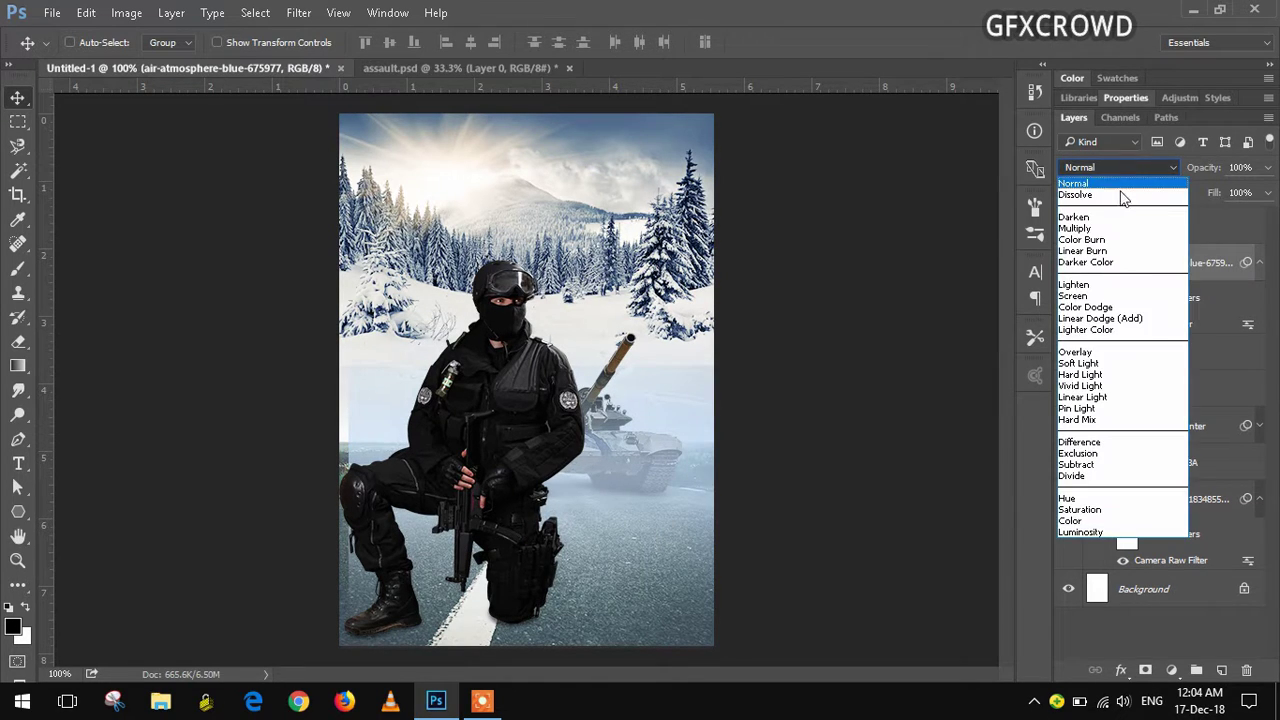
pyautogui.click(1108, 296)
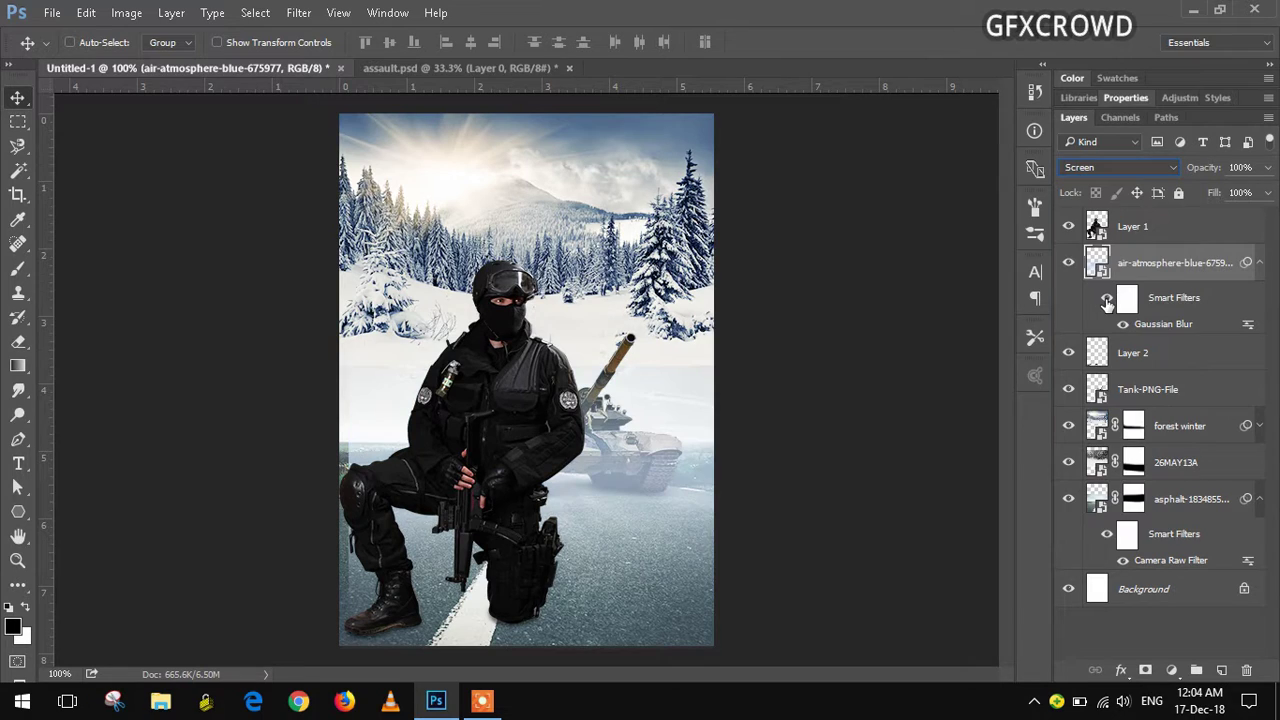
pyautogui.click(1267, 168)
pyautogui.moveTo(1251, 197); pyautogui.dragTo(1246, 196)
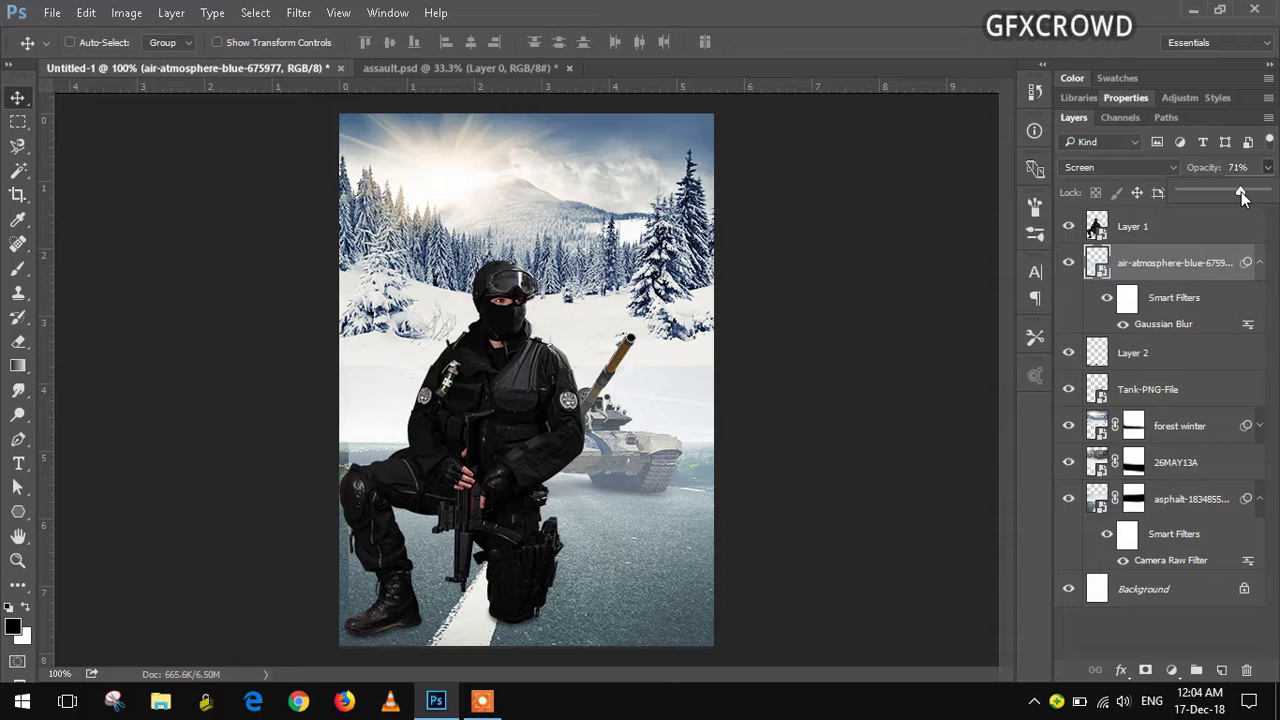
pyautogui.click(1214, 276)
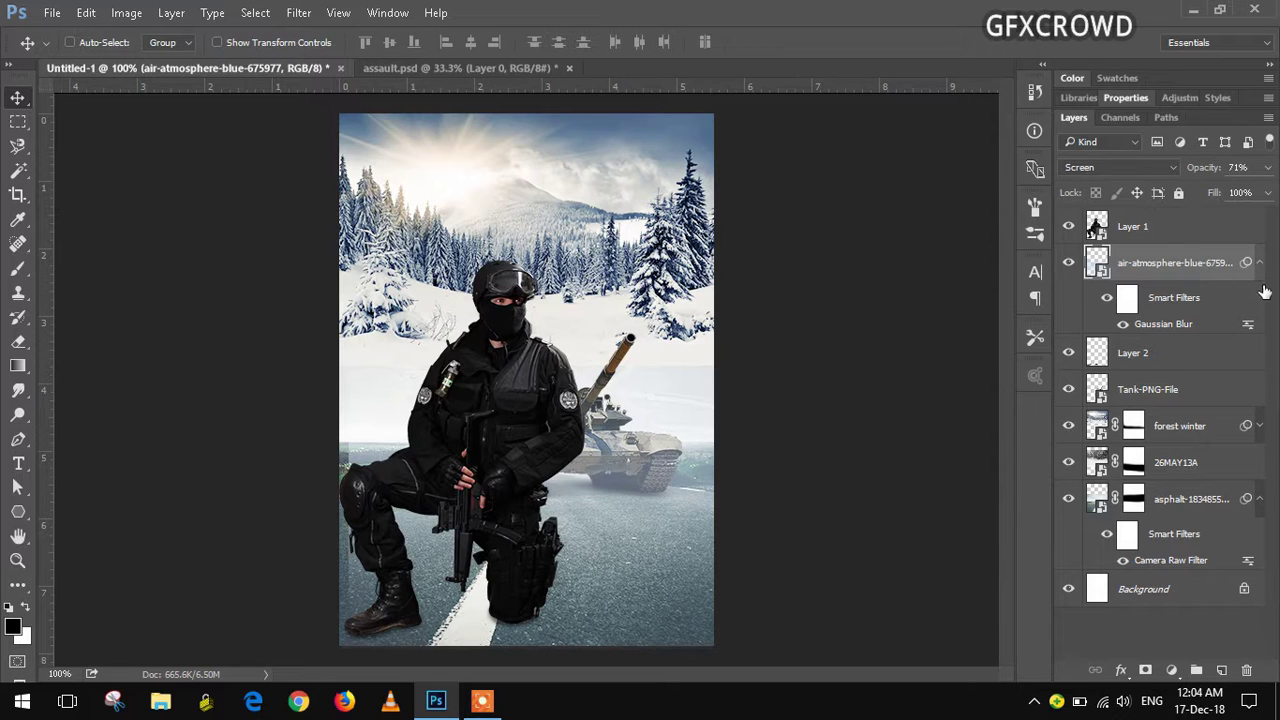
# - Duplicate the fog layer to the top of the stack and position it over the soldier's legs
pyautogui.click(1260, 264)
pyautogui.moveTo(1230, 263); pyautogui.dragTo(1213, 668)
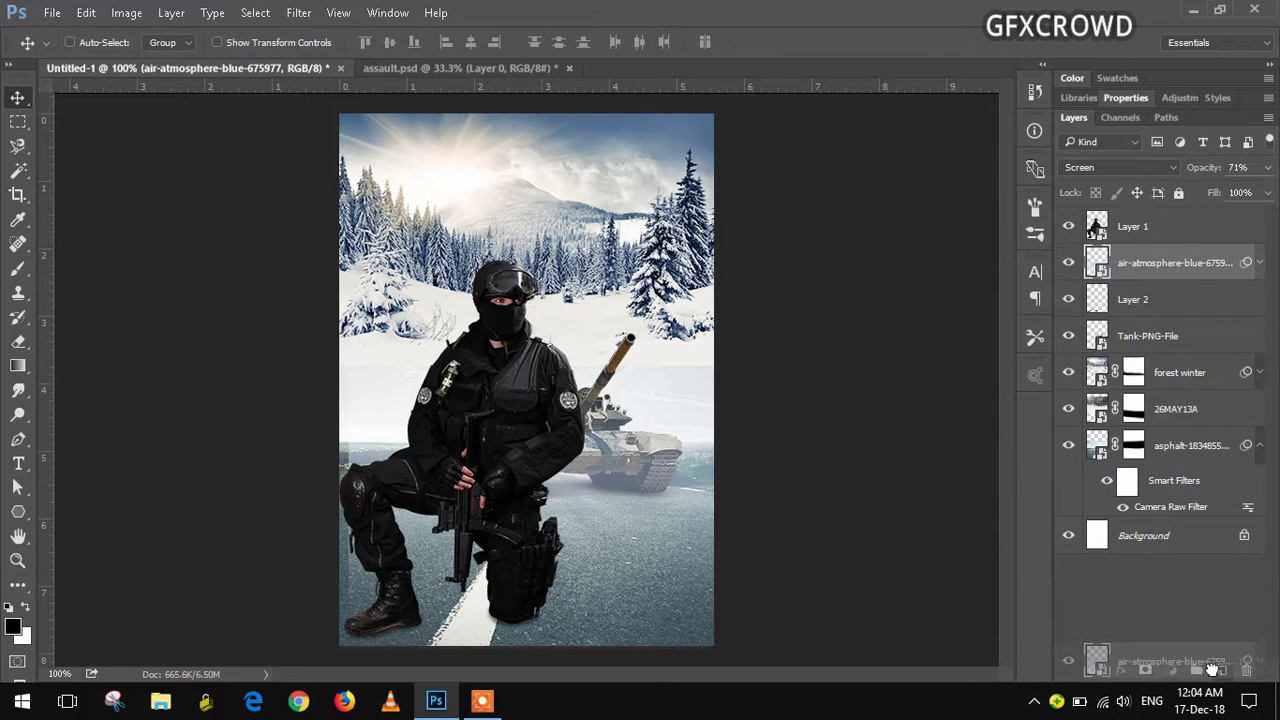
pyautogui.moveTo(1175, 262); pyautogui.dragTo(1175, 218)
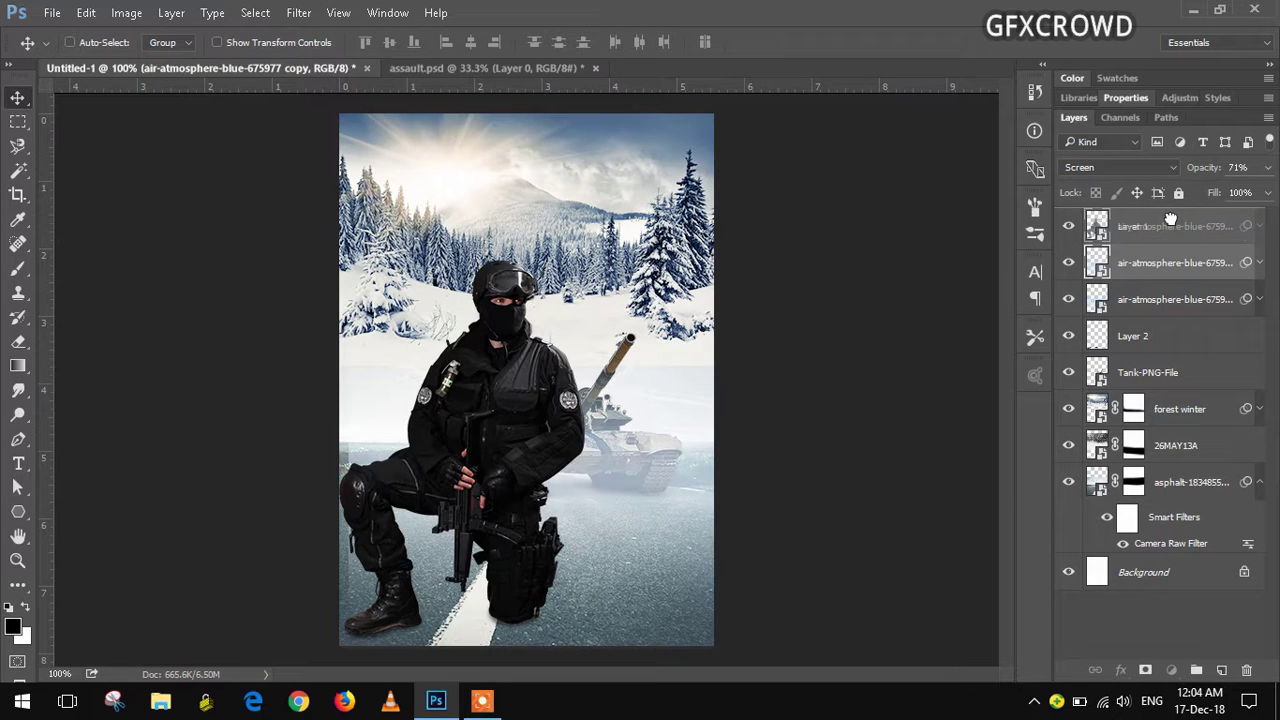
pyautogui.moveTo(617, 503); pyautogui.dragTo(612, 630)
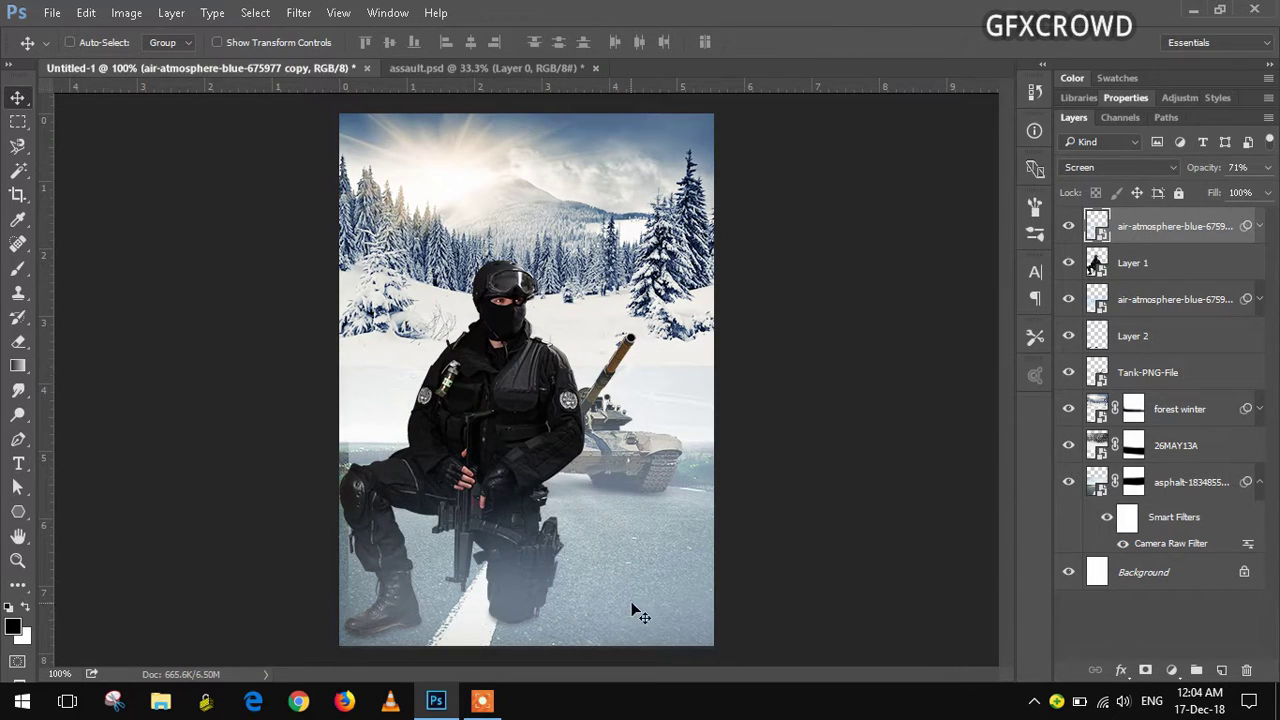
pyautogui.moveTo(636, 606); pyautogui.dragTo(628, 614)
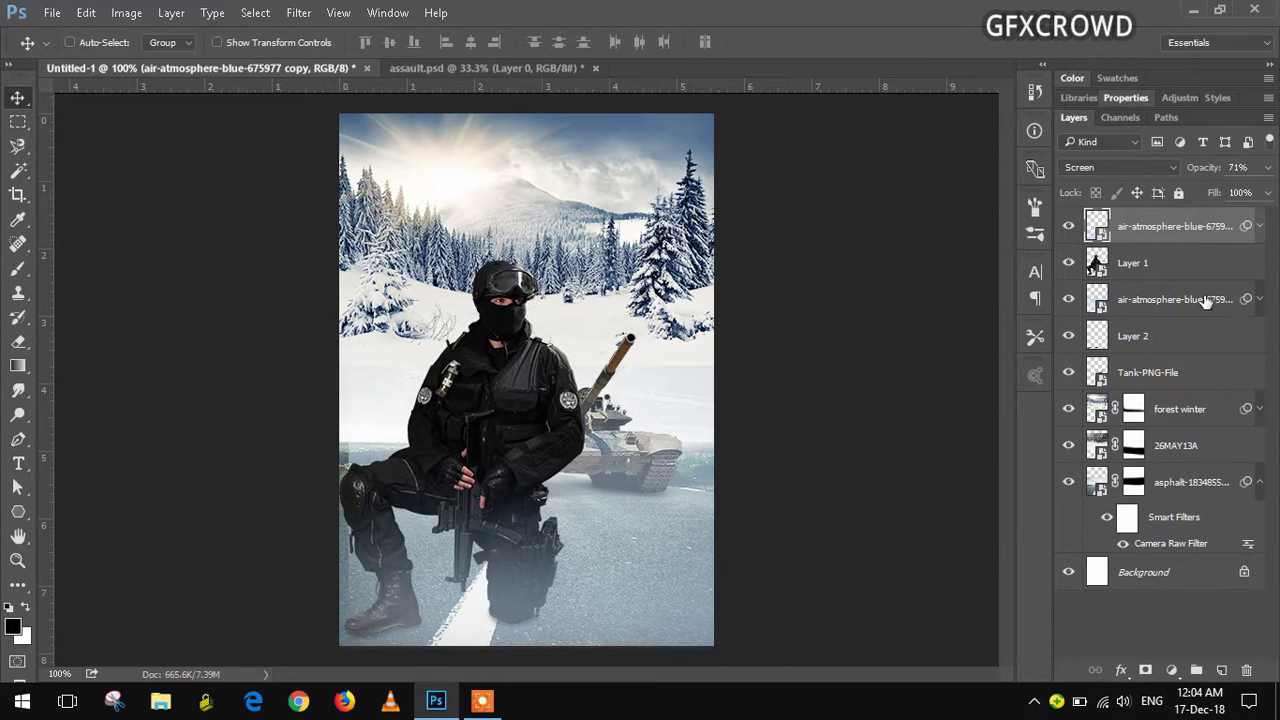
# - Stretch the lower haze layer wider across the middle of the poster, shifted slightly left
pyautogui.click(1160, 305)
pyautogui.moveTo(564, 496); pyautogui.dragTo(565, 498)
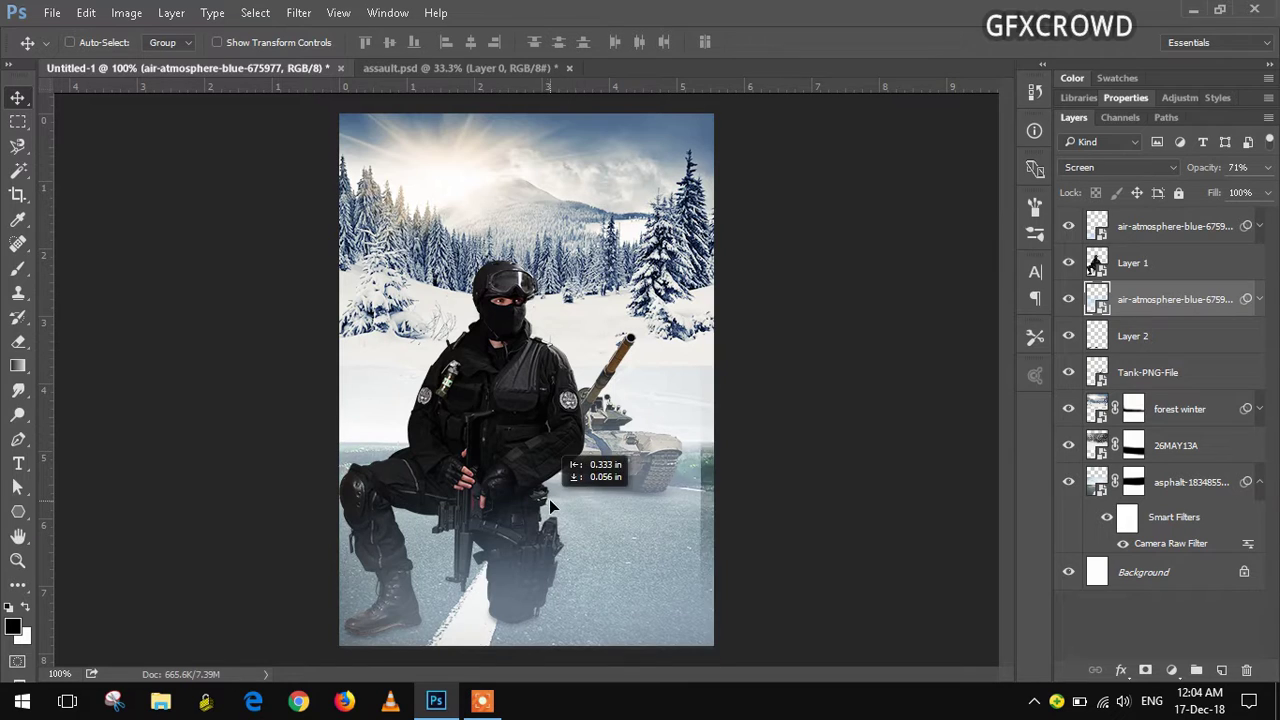
pyautogui.click(88, 14)
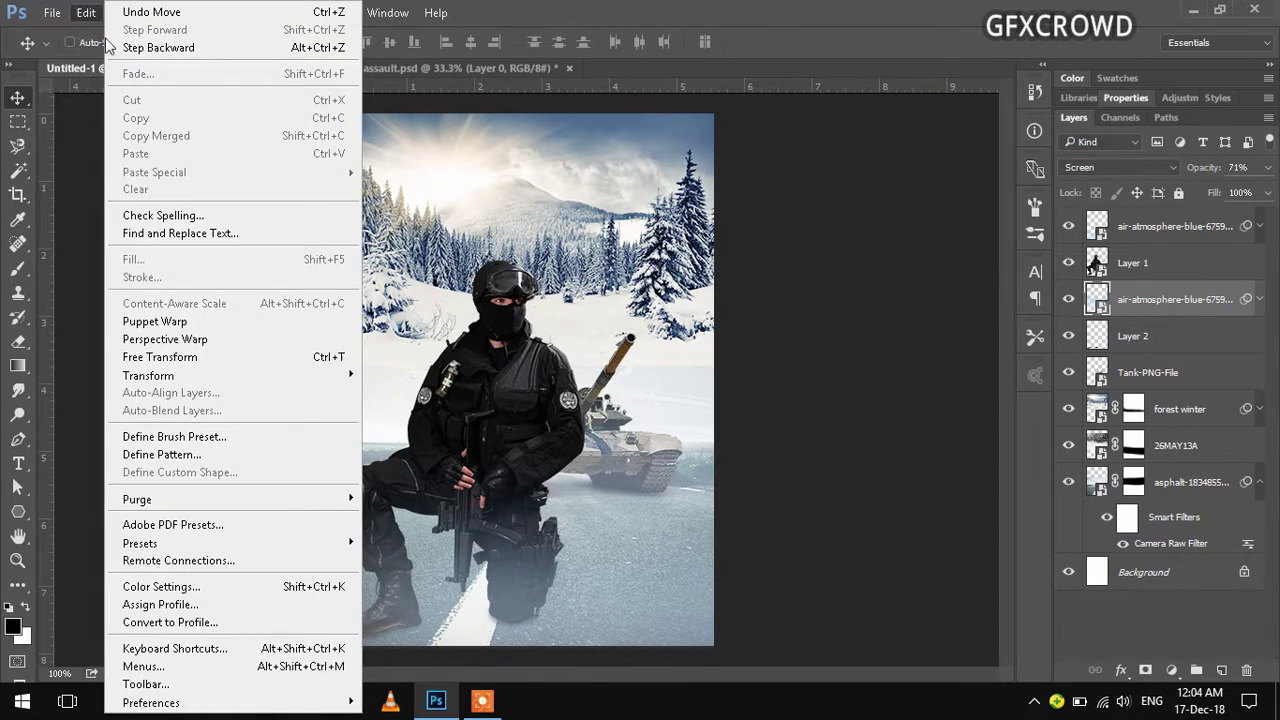
pyautogui.click(170, 358)
pyautogui.click(643, 293)
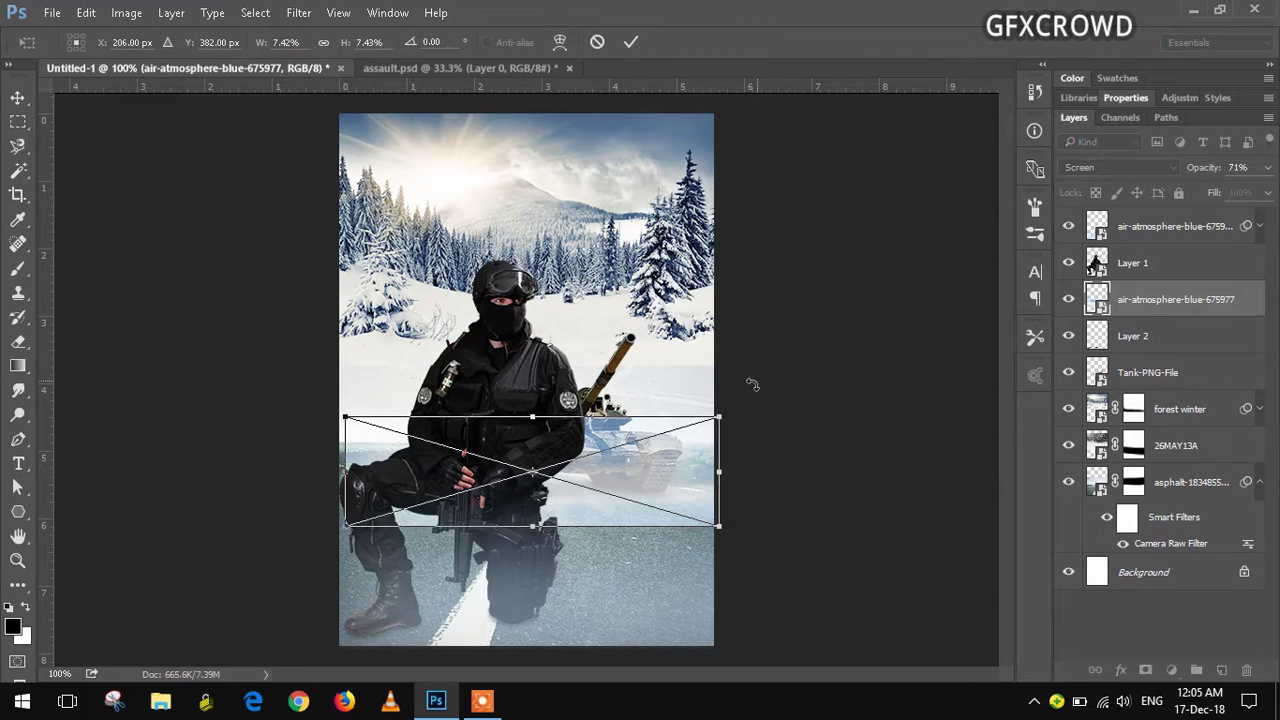
pyautogui.moveTo(720, 419); pyautogui.dragTo(748, 408)
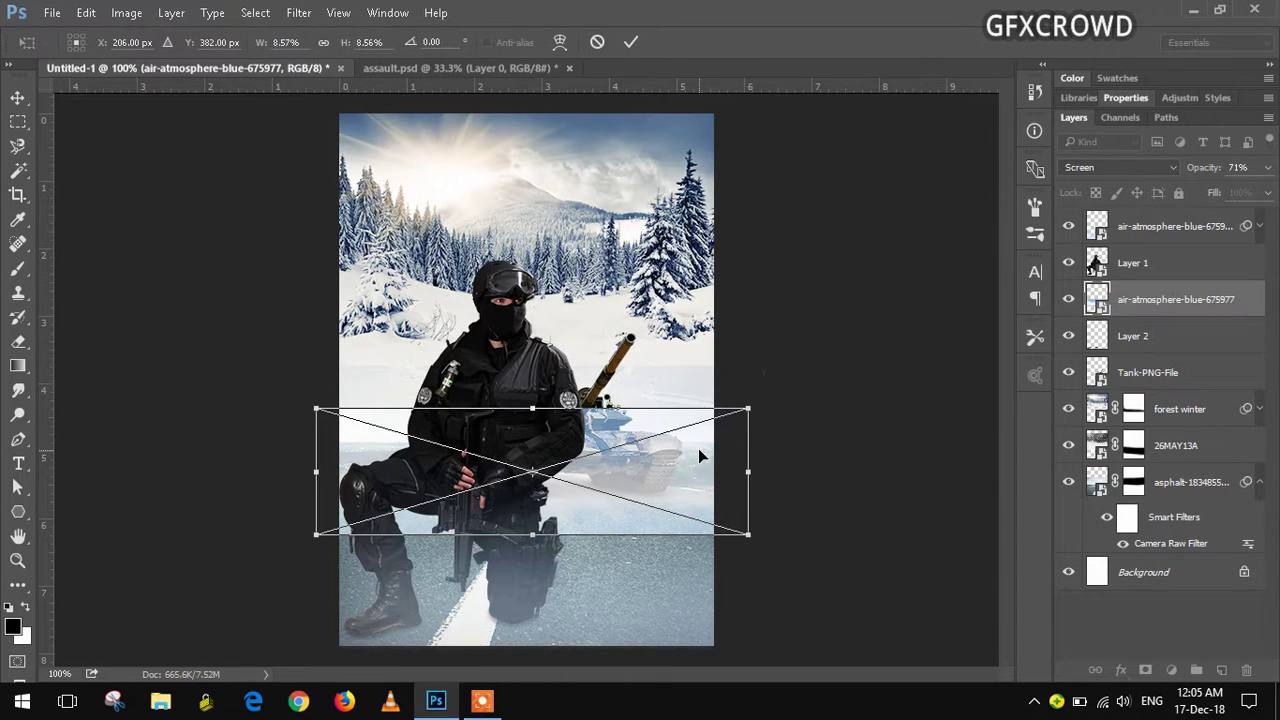
pyautogui.moveTo(699, 456); pyautogui.dragTo(679, 453)
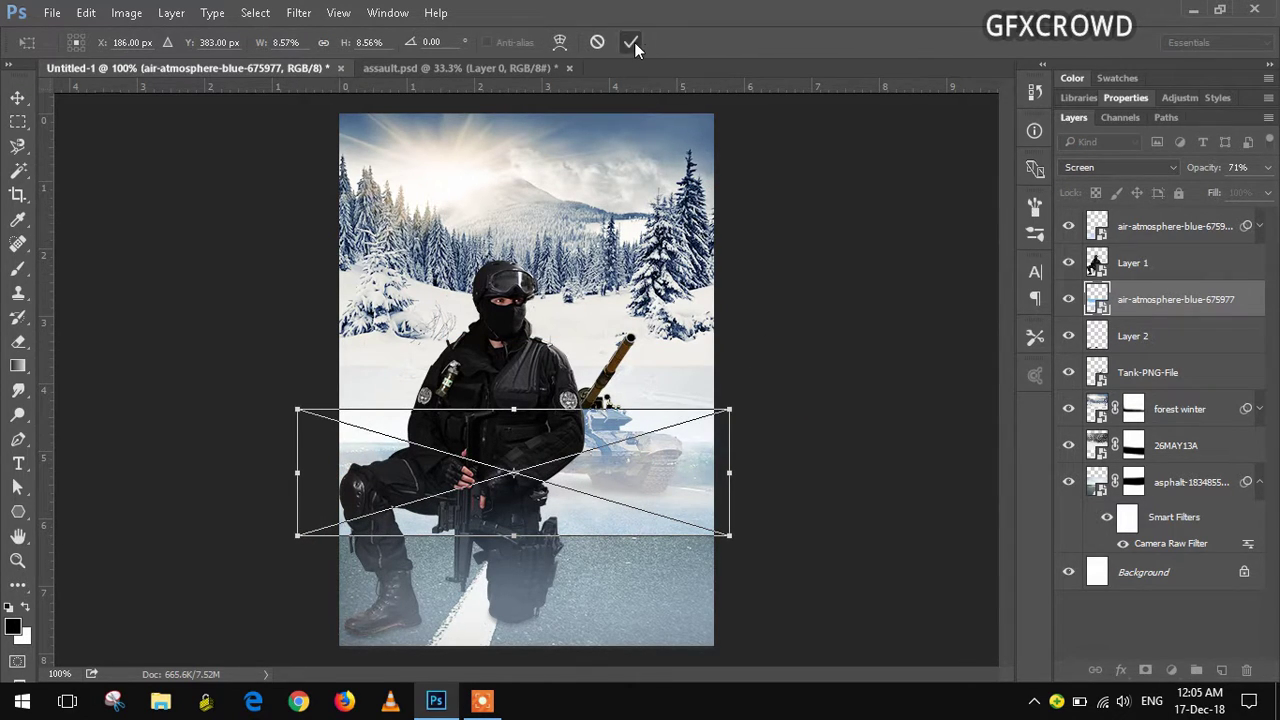
pyautogui.click(632, 42)
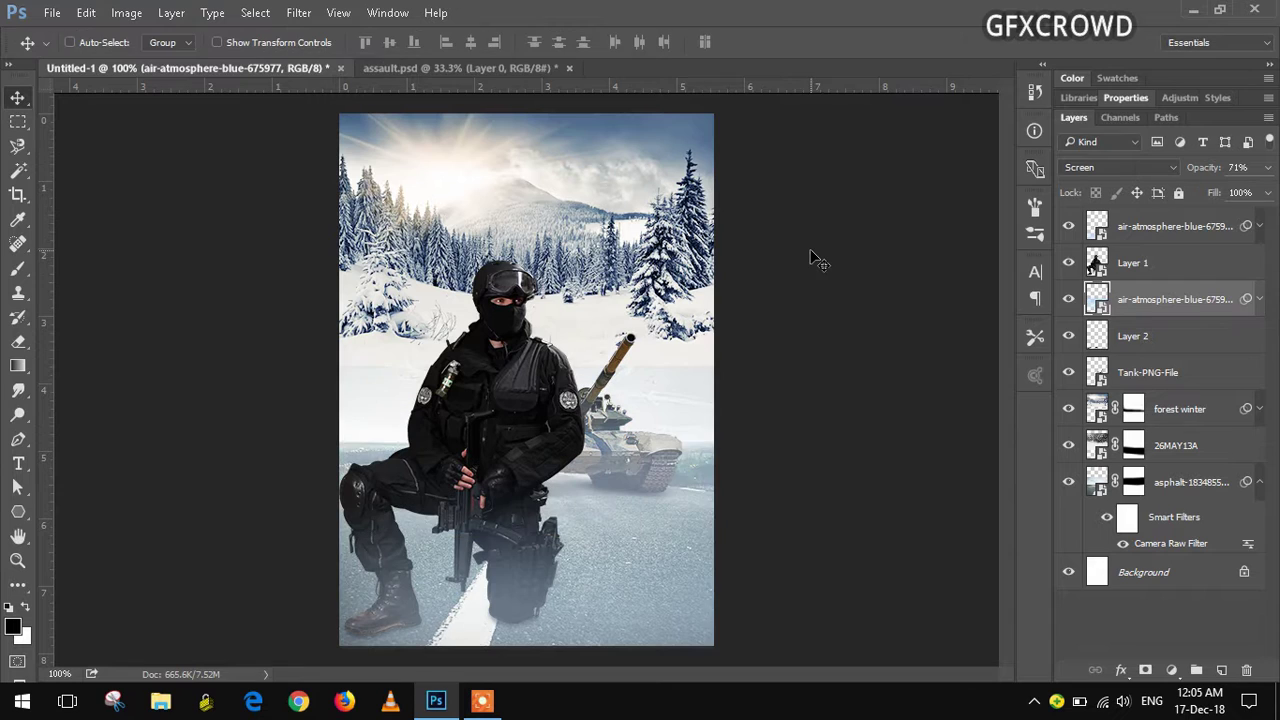
pyautogui.click(1160, 264)
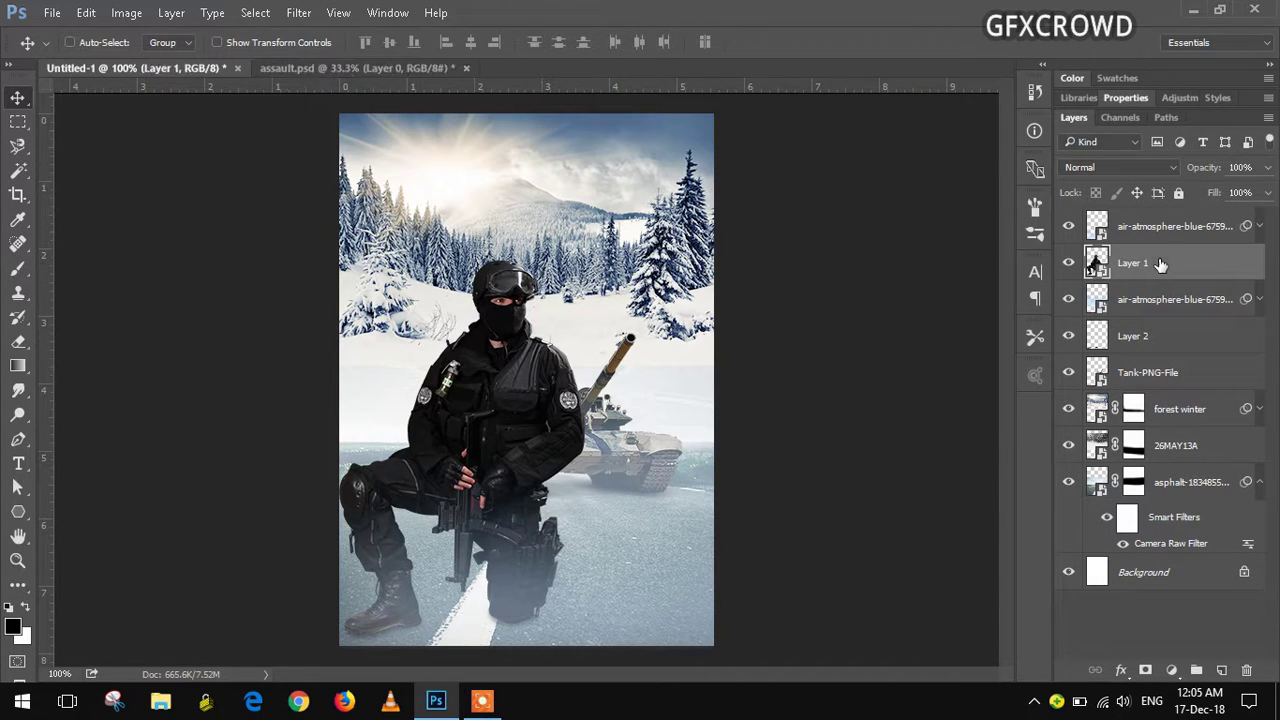
# - Apply a Camera Raw filter to Layer 1 with Temperature -8 and Exposure +0.35
pyautogui.click(299, 13)
pyautogui.click(317, 118)
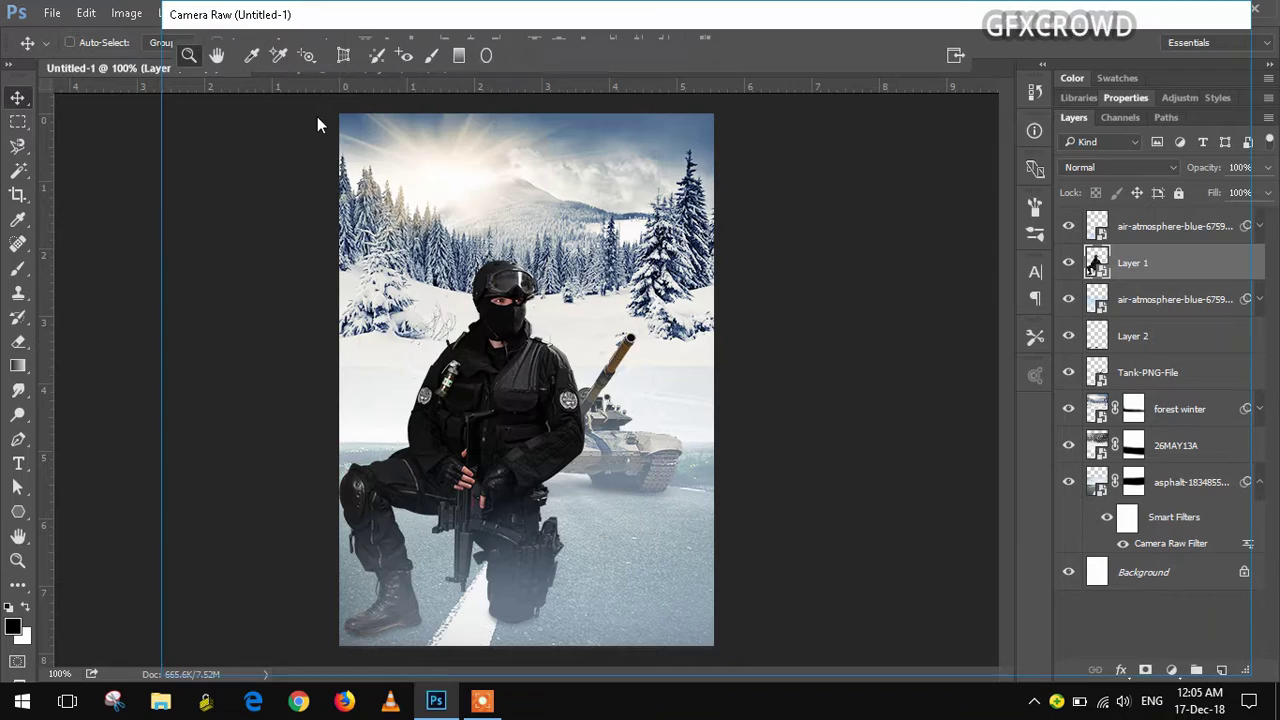
pyautogui.moveTo(1103, 355); pyautogui.dragTo(1097, 357)
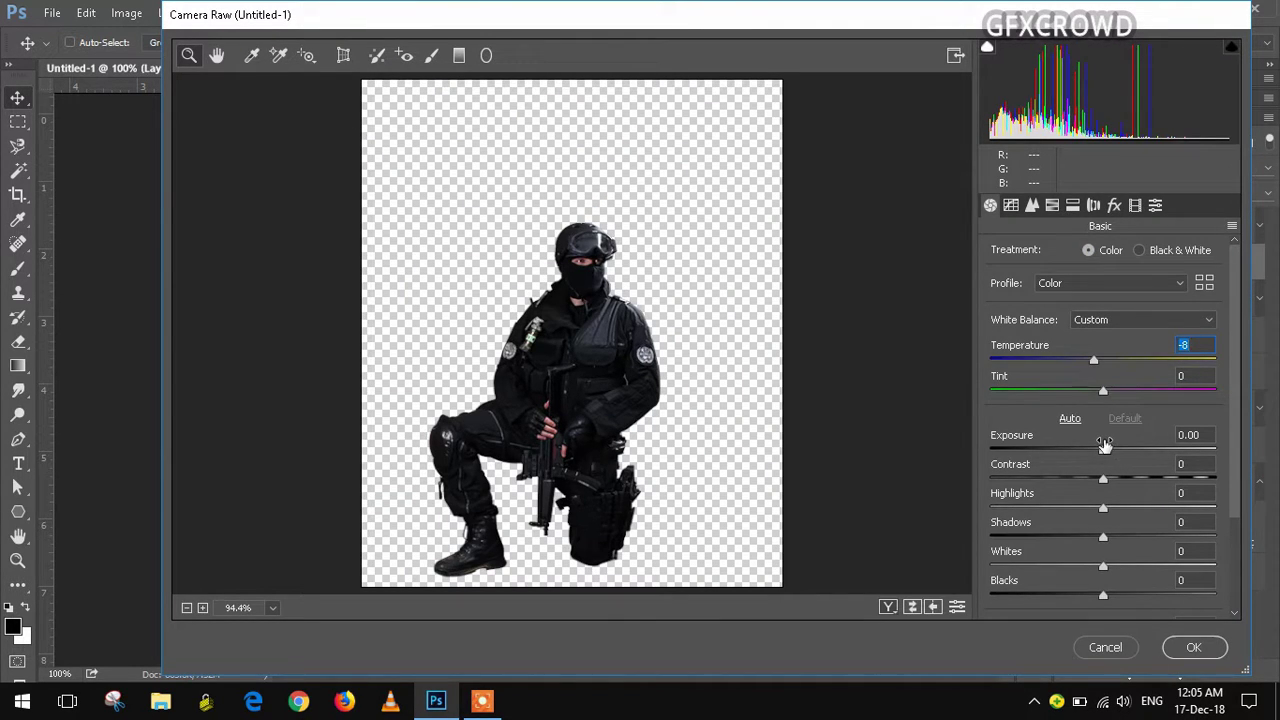
pyautogui.moveTo(1104, 444); pyautogui.dragTo(1111, 444)
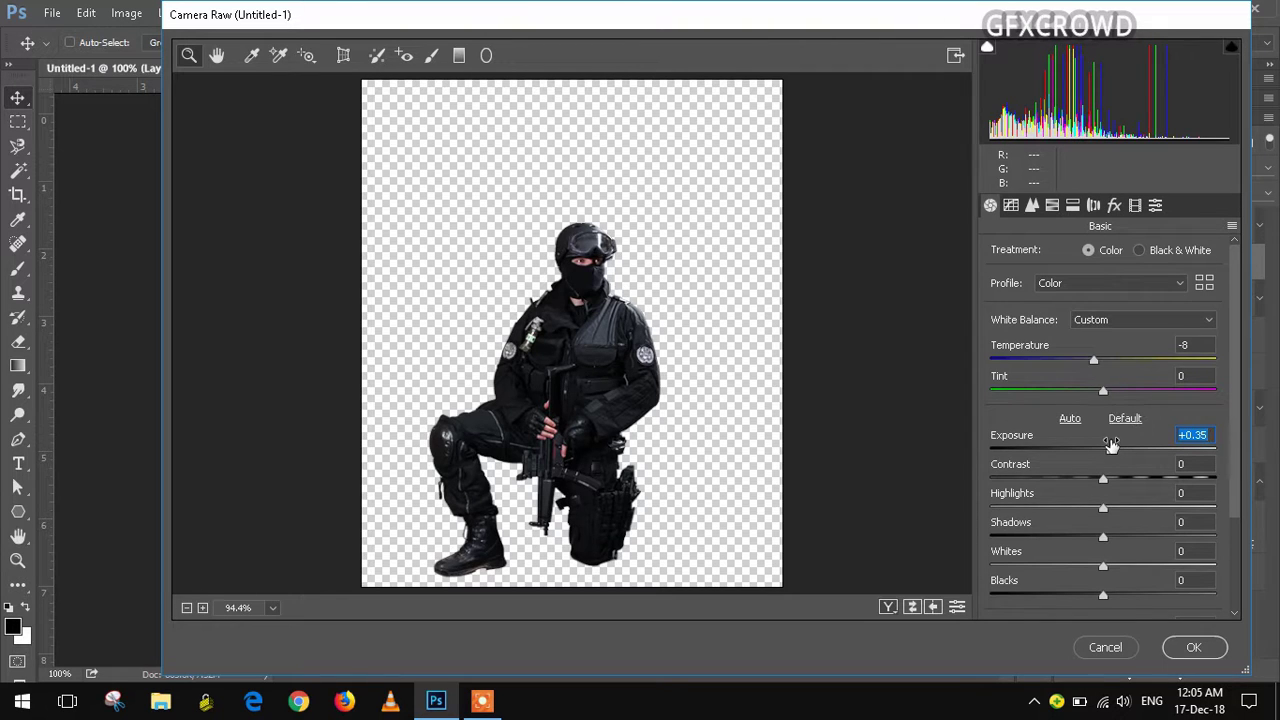
pyautogui.click(1196, 647)
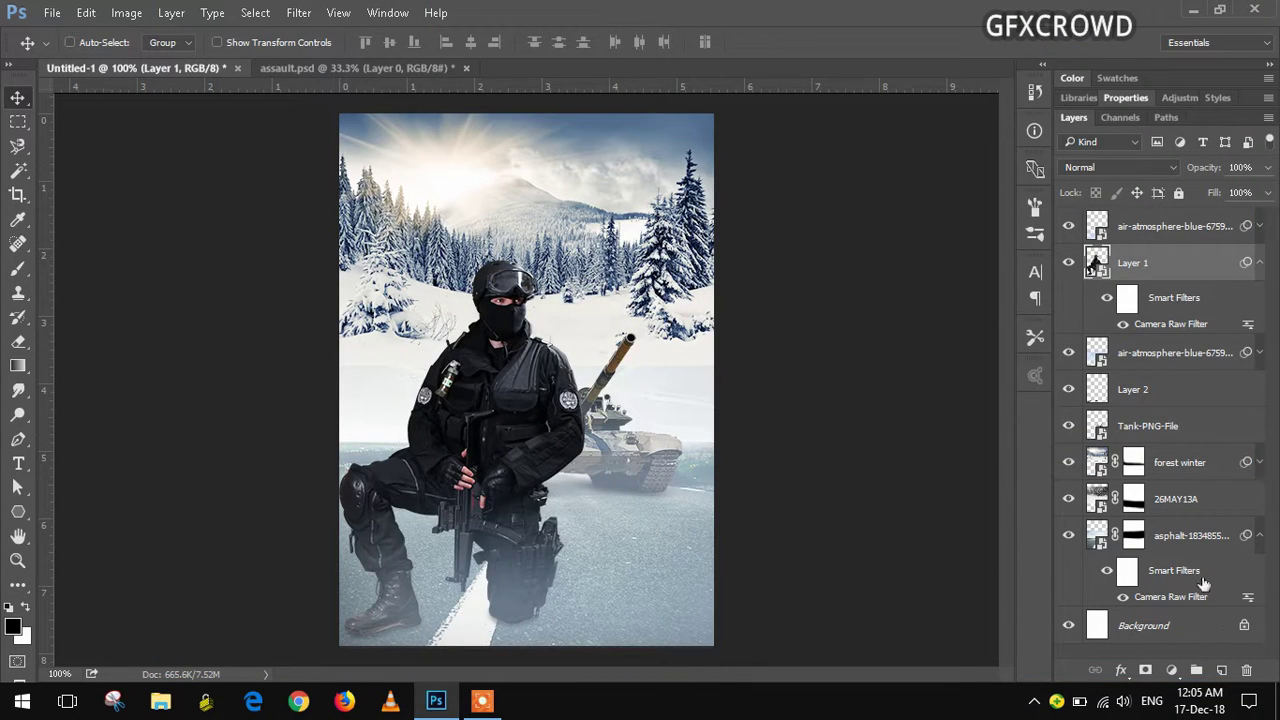
pyautogui.click(1261, 266)
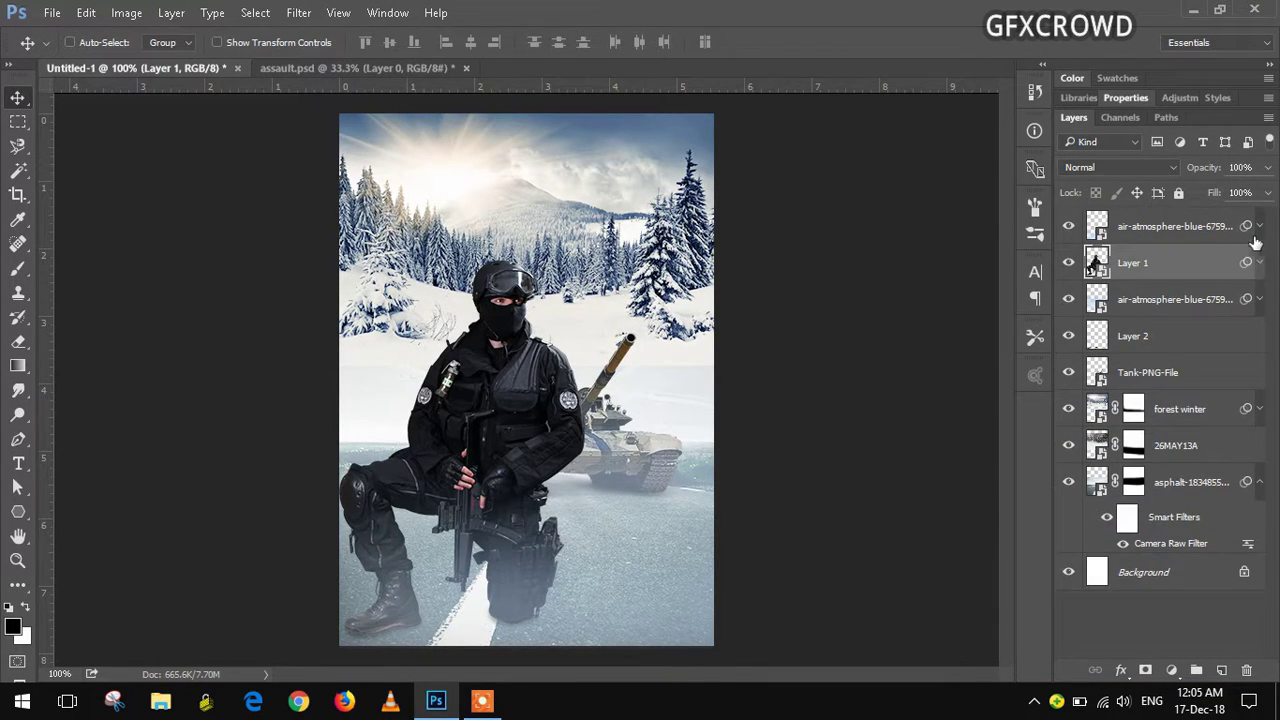
pyautogui.click(1100, 240)
# - Place heavy-snowfall-texture.jpg rotated 90° clockwise and enlarged to cover the poster
pyautogui.click(52, 12)
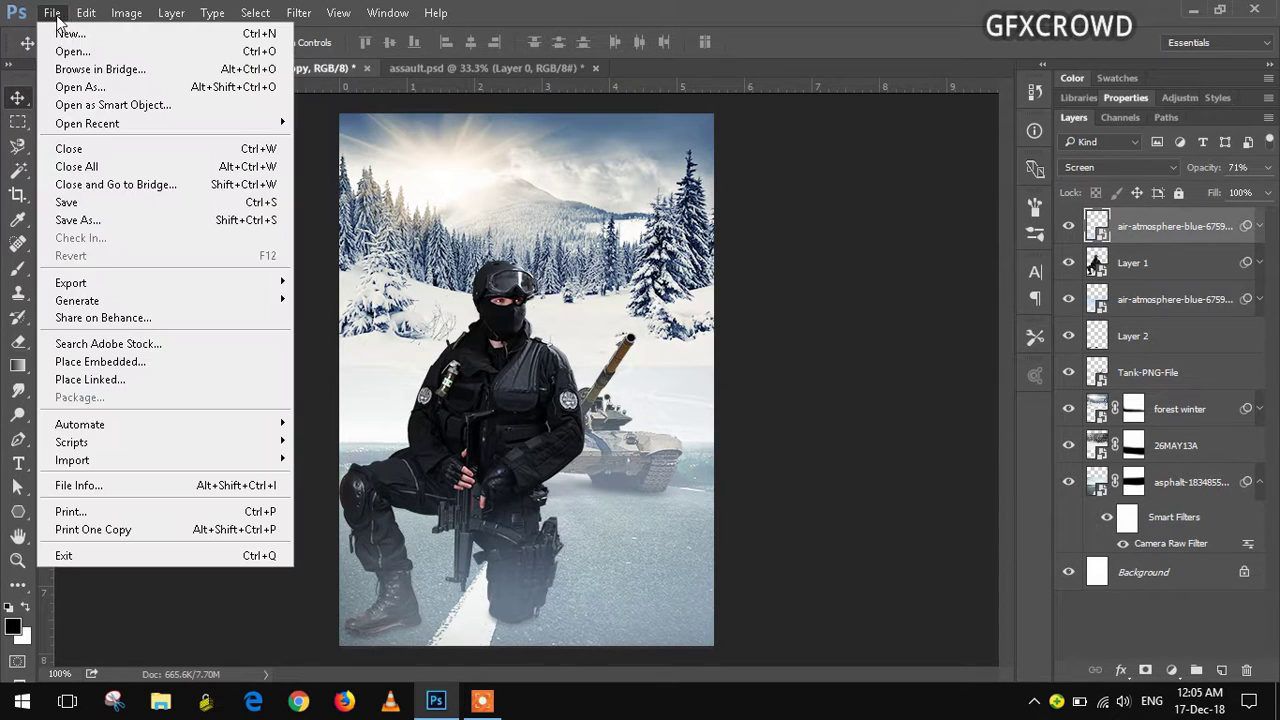
pyautogui.click(98, 362)
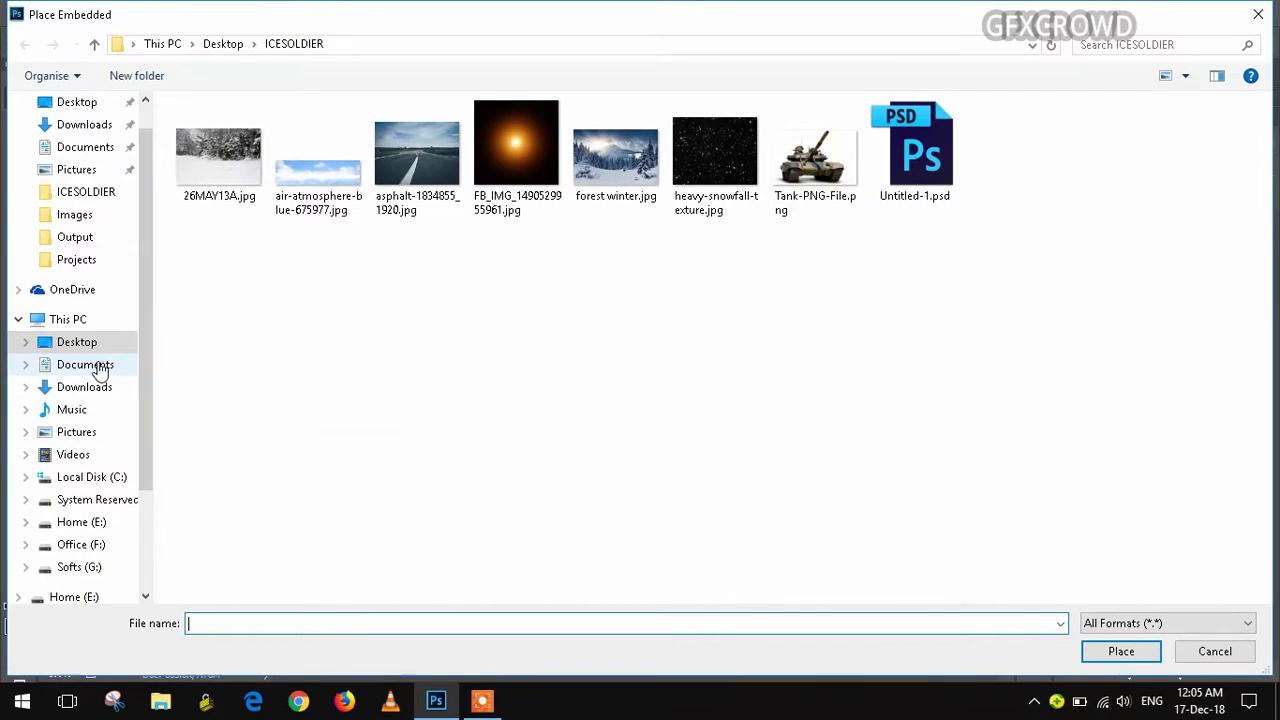
pyautogui.click(714, 205)
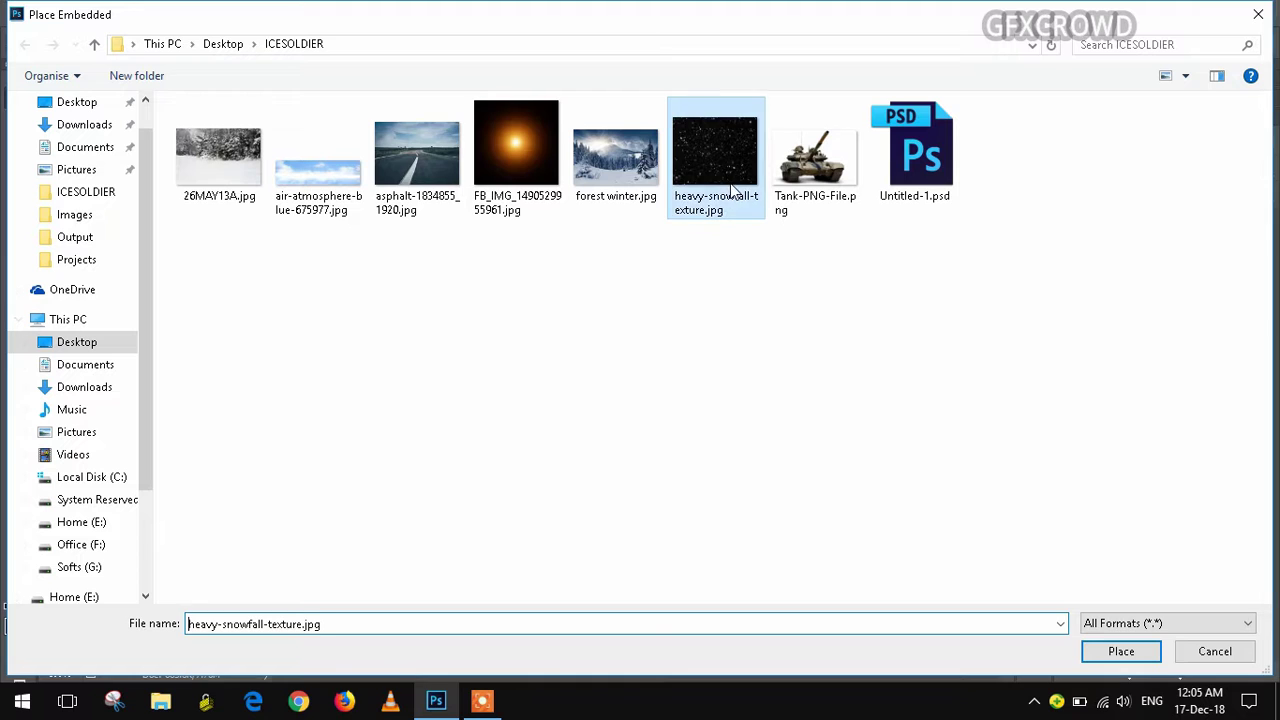
pyautogui.click(1121, 651)
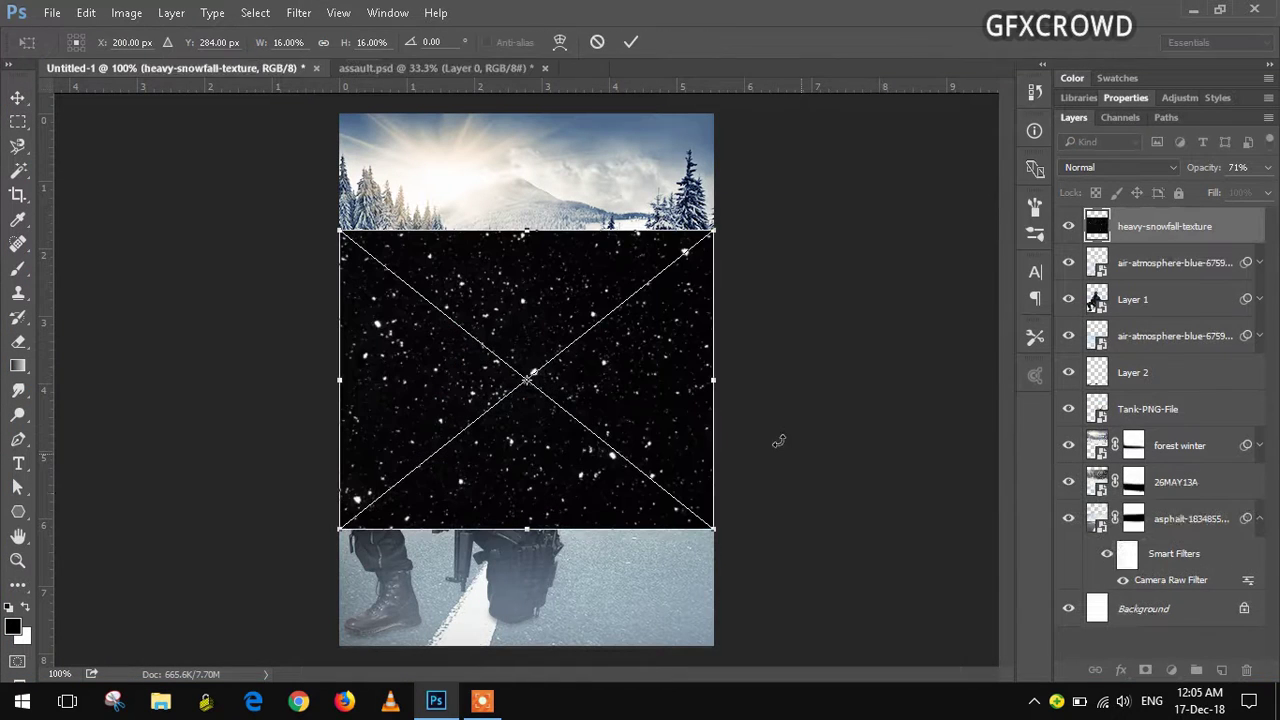
pyautogui.rightClick(710, 279)
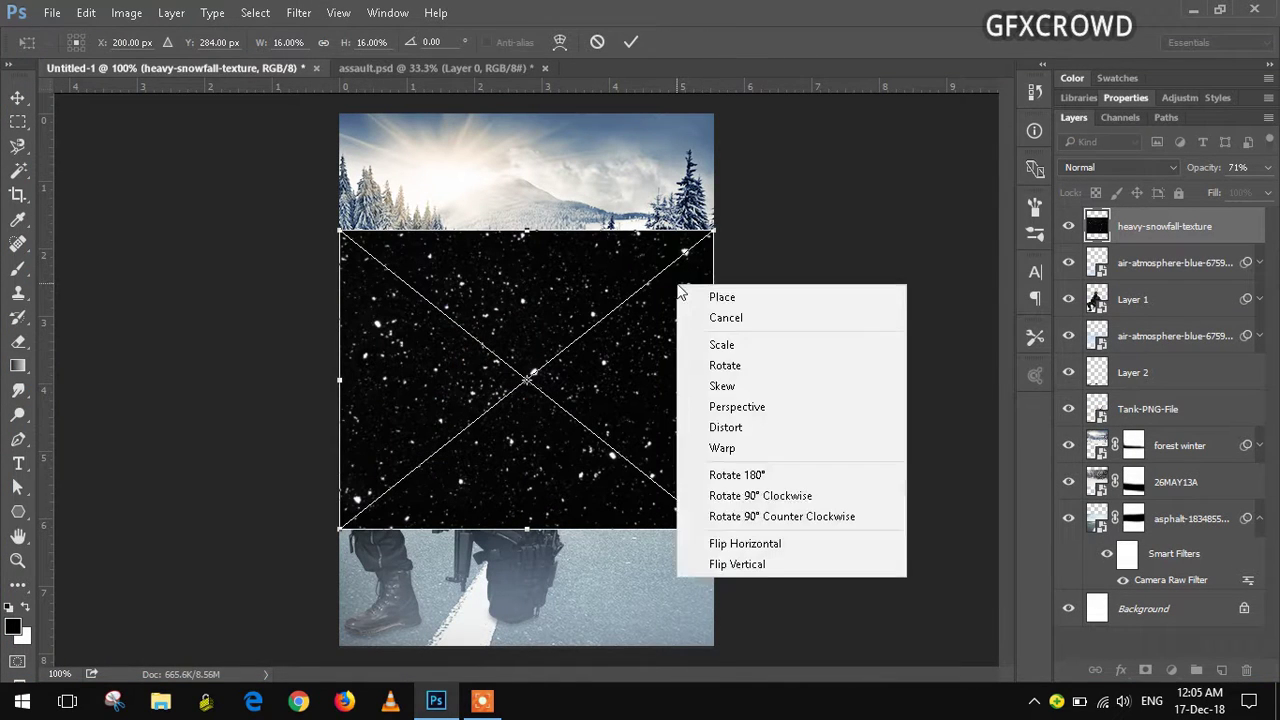
pyautogui.click(755, 493)
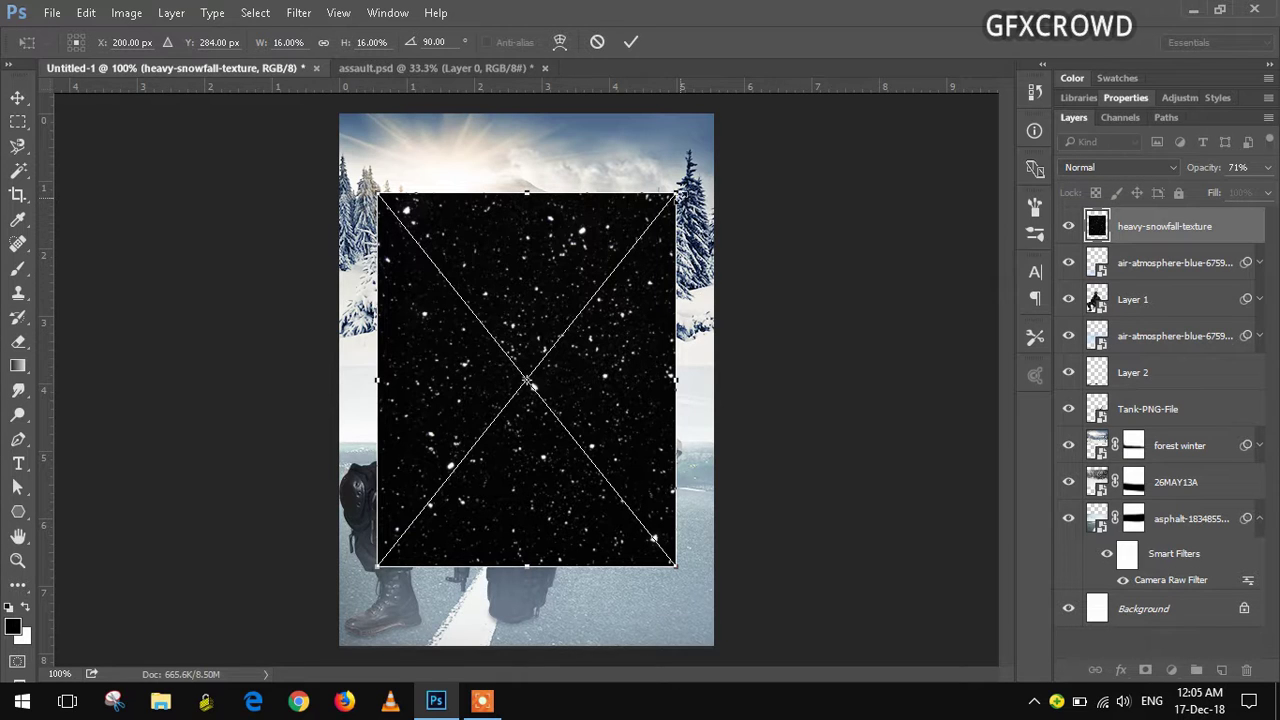
pyautogui.moveTo(677, 190); pyautogui.dragTo(766, 129)
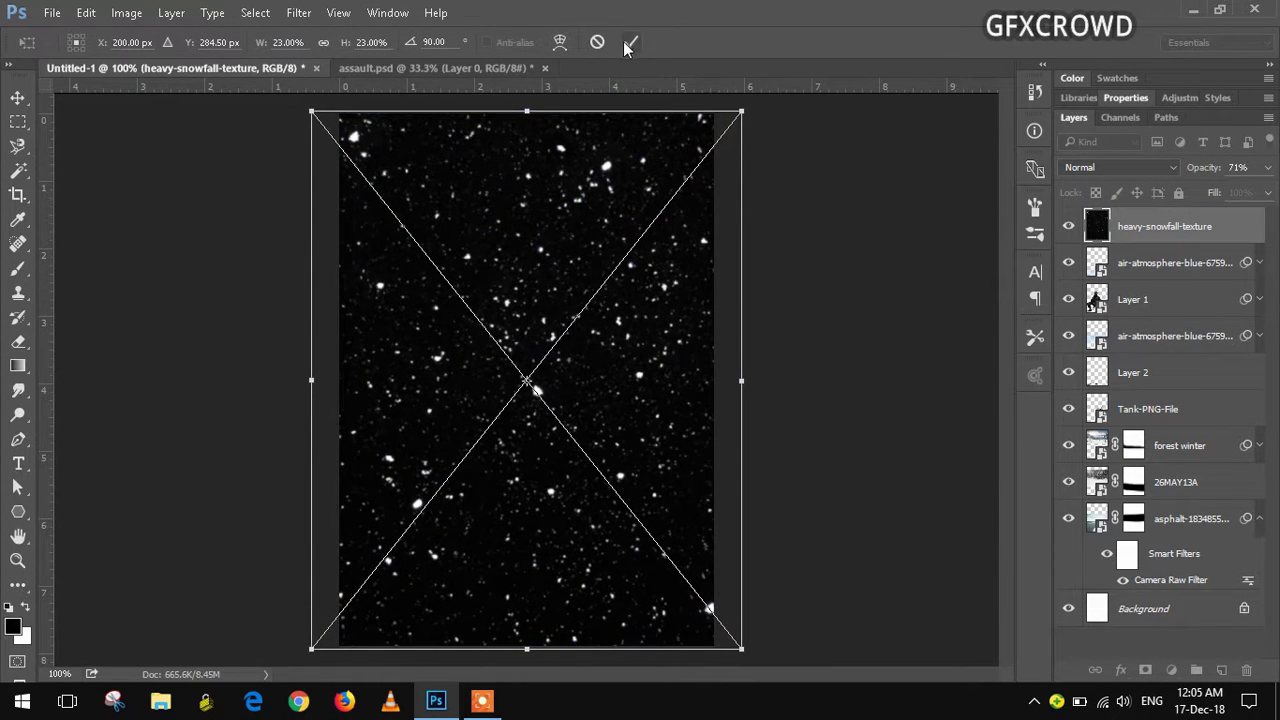
pyautogui.click(628, 43)
# - Set the snowfall texture layer's blend mode to Screen
pyautogui.click(1150, 172)
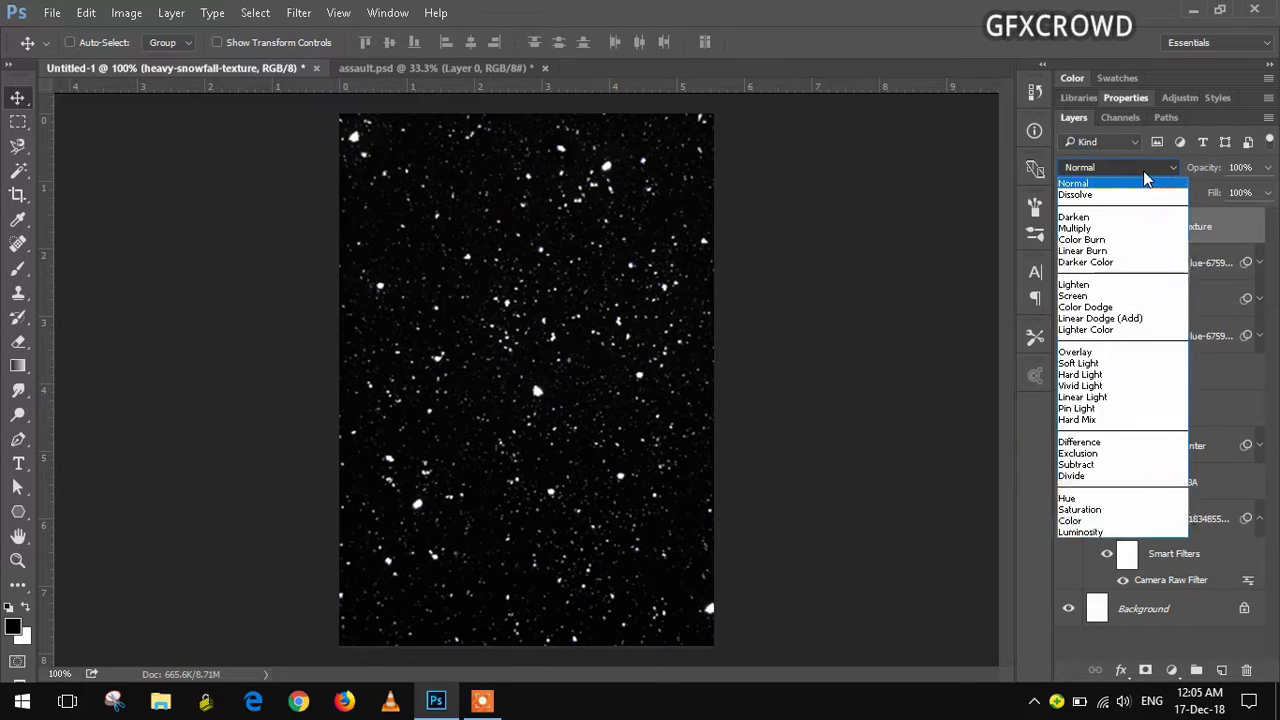
pyautogui.click(1100, 296)
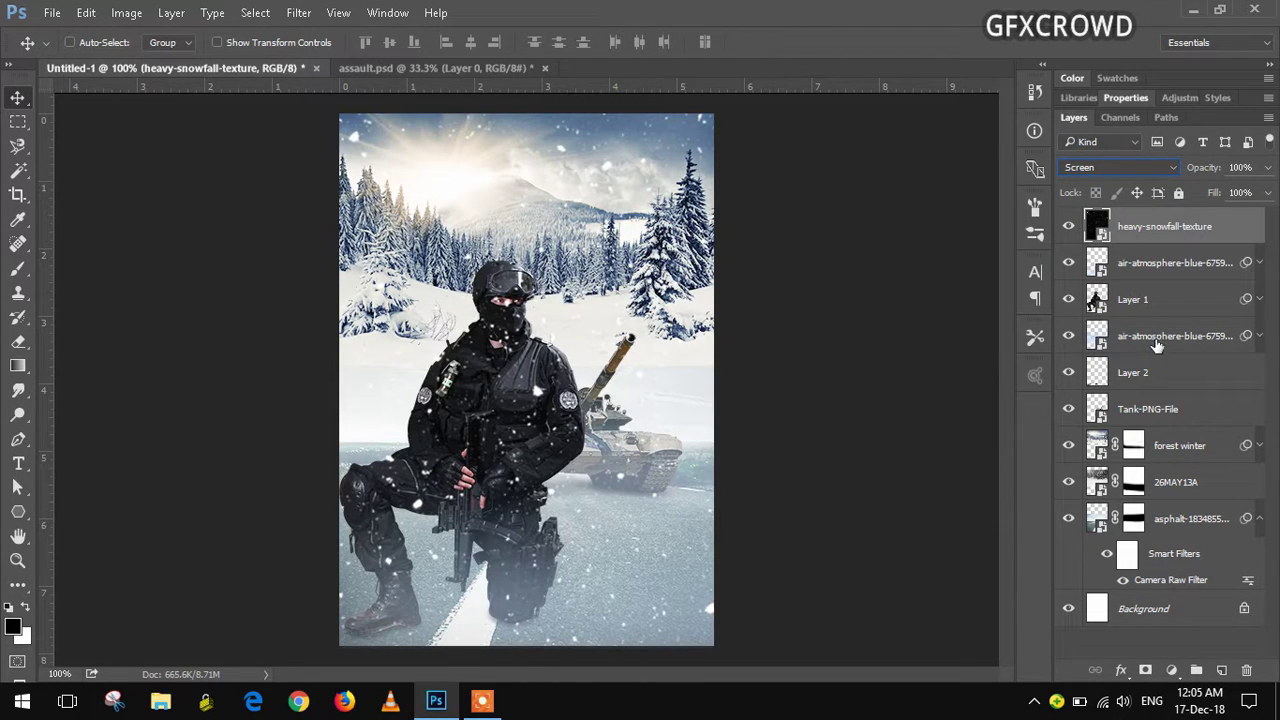
pyautogui.click(1188, 455)
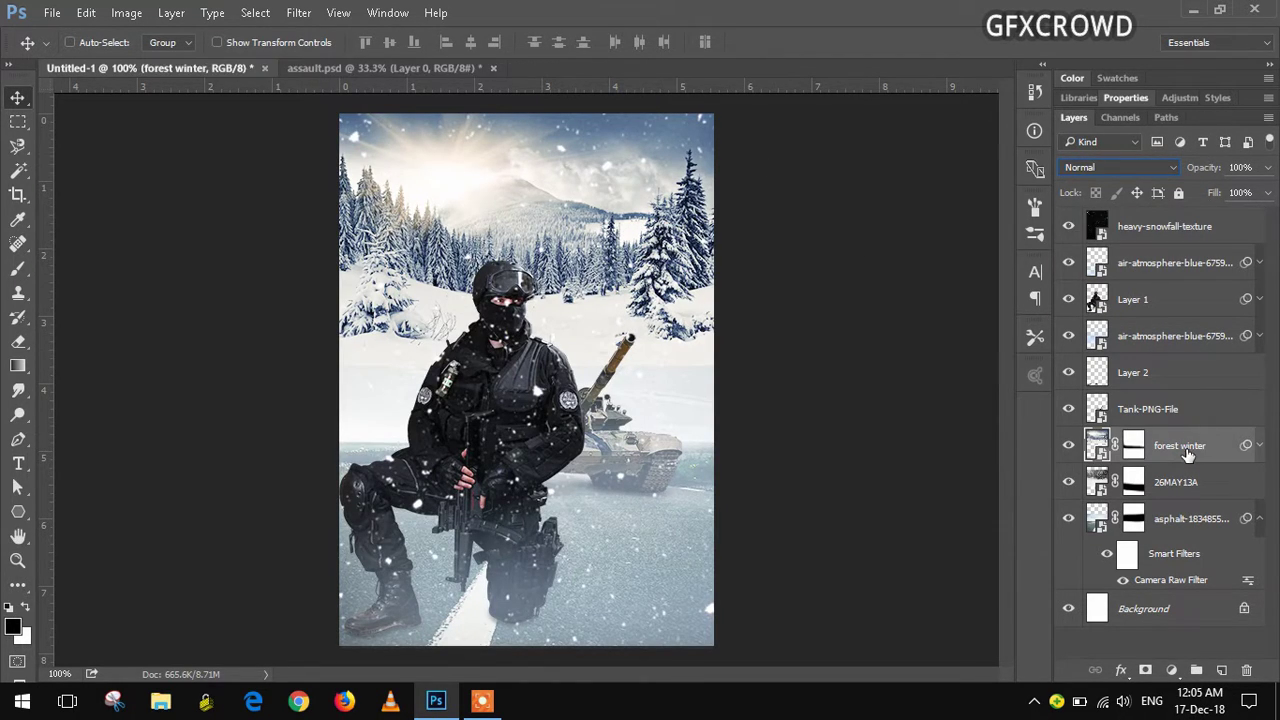
# - Place FB_IMG_1490529955961.jpg in Screen mode, moved up into the upper-right sky
pyautogui.click(52, 12)
pyautogui.click(88, 361)
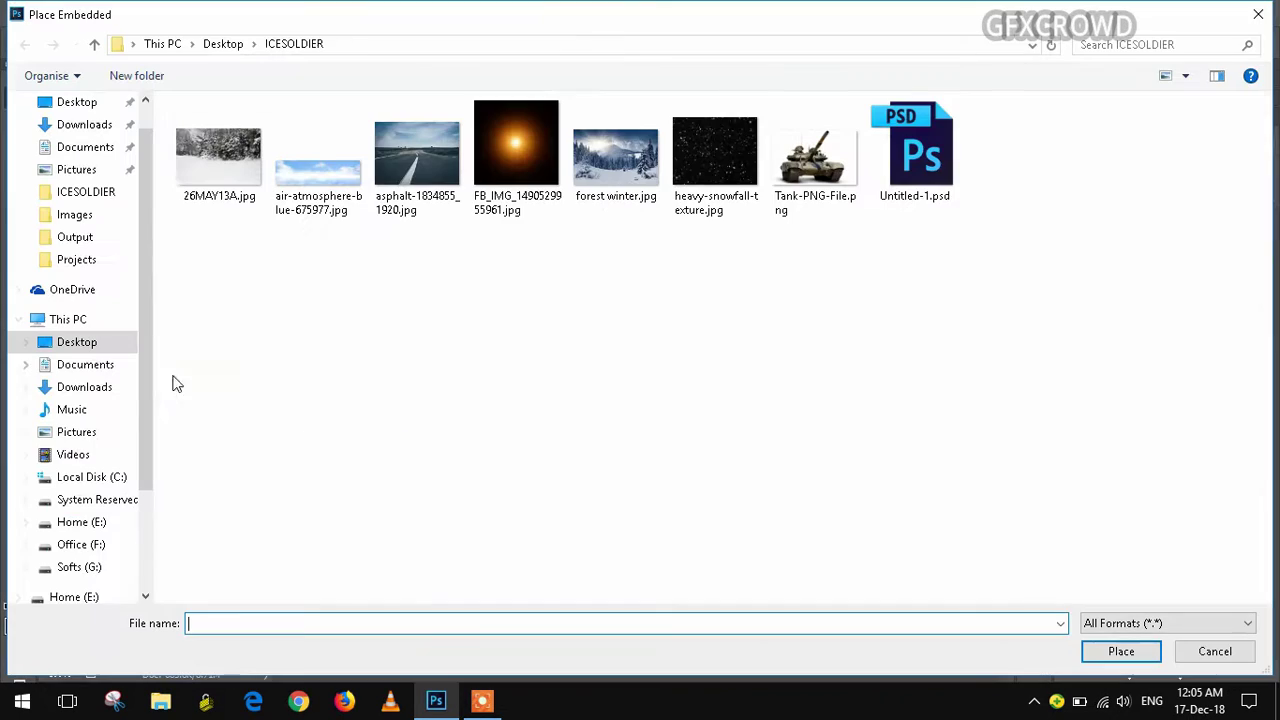
pyautogui.click(516, 150)
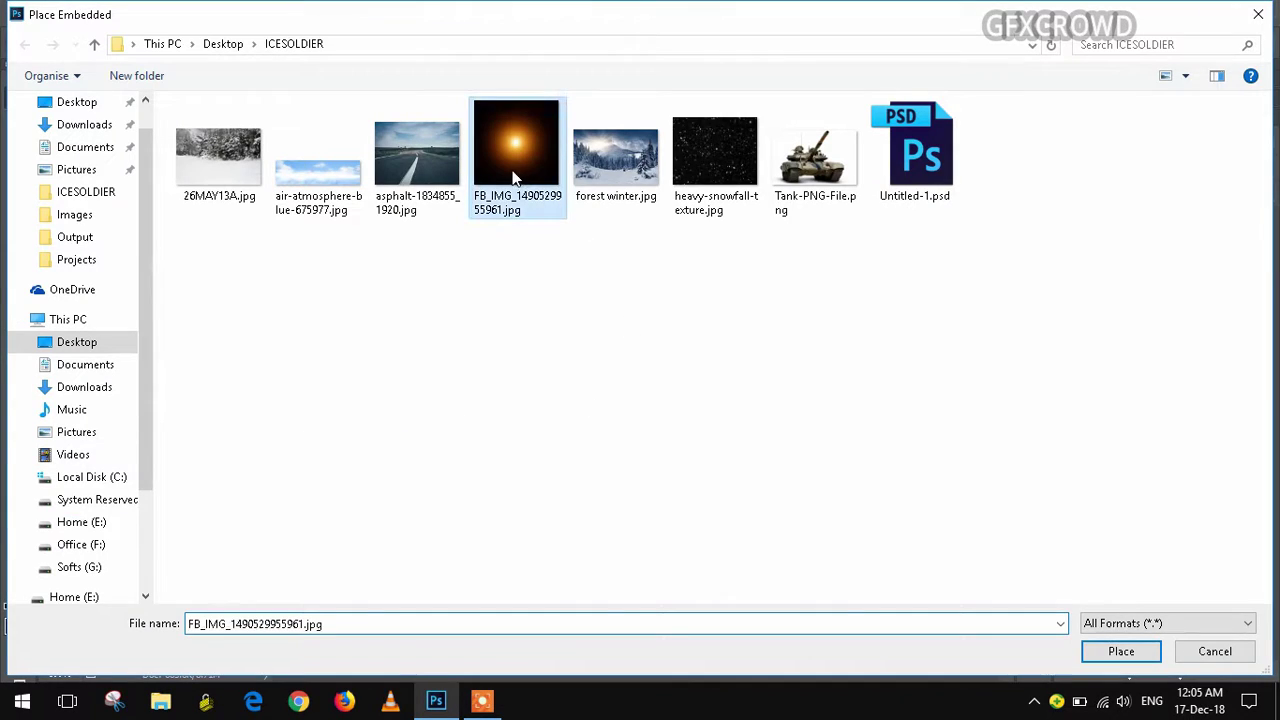
pyautogui.click(1120, 652)
pyautogui.click(1120, 167)
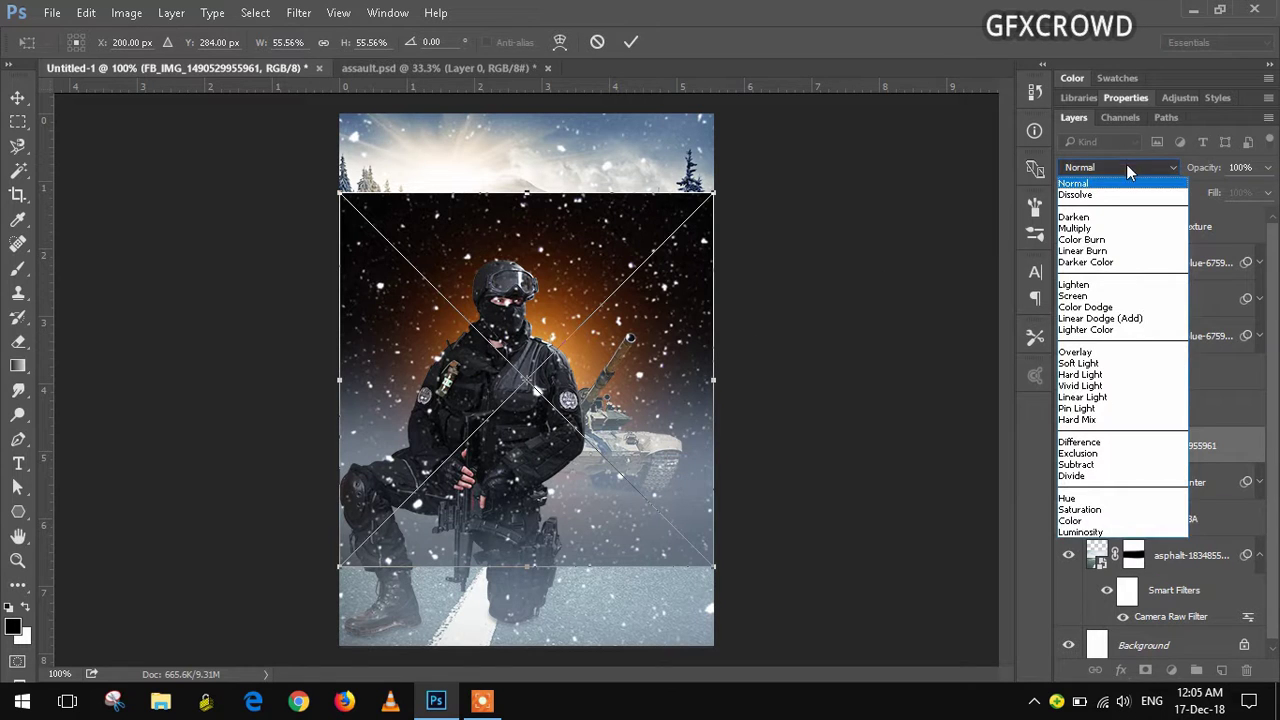
pyautogui.click(1115, 291)
pyautogui.moveTo(648, 360); pyautogui.dragTo(742, 173)
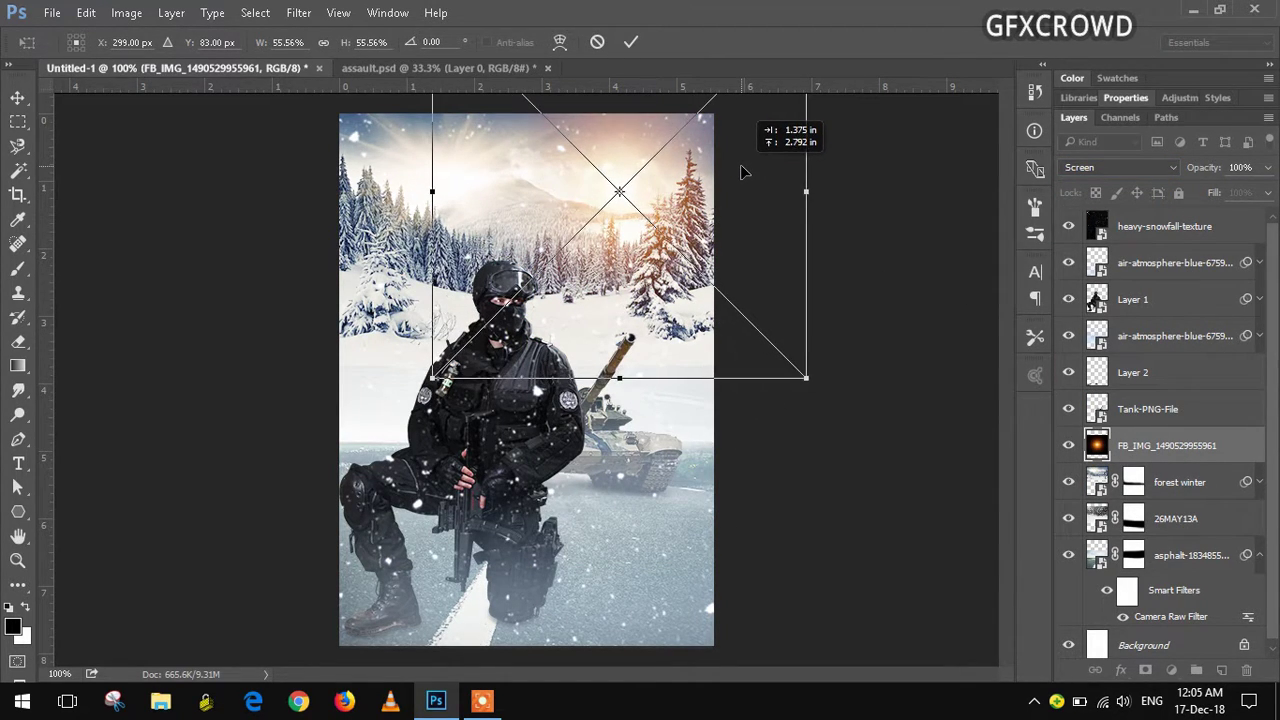
pyautogui.click(632, 42)
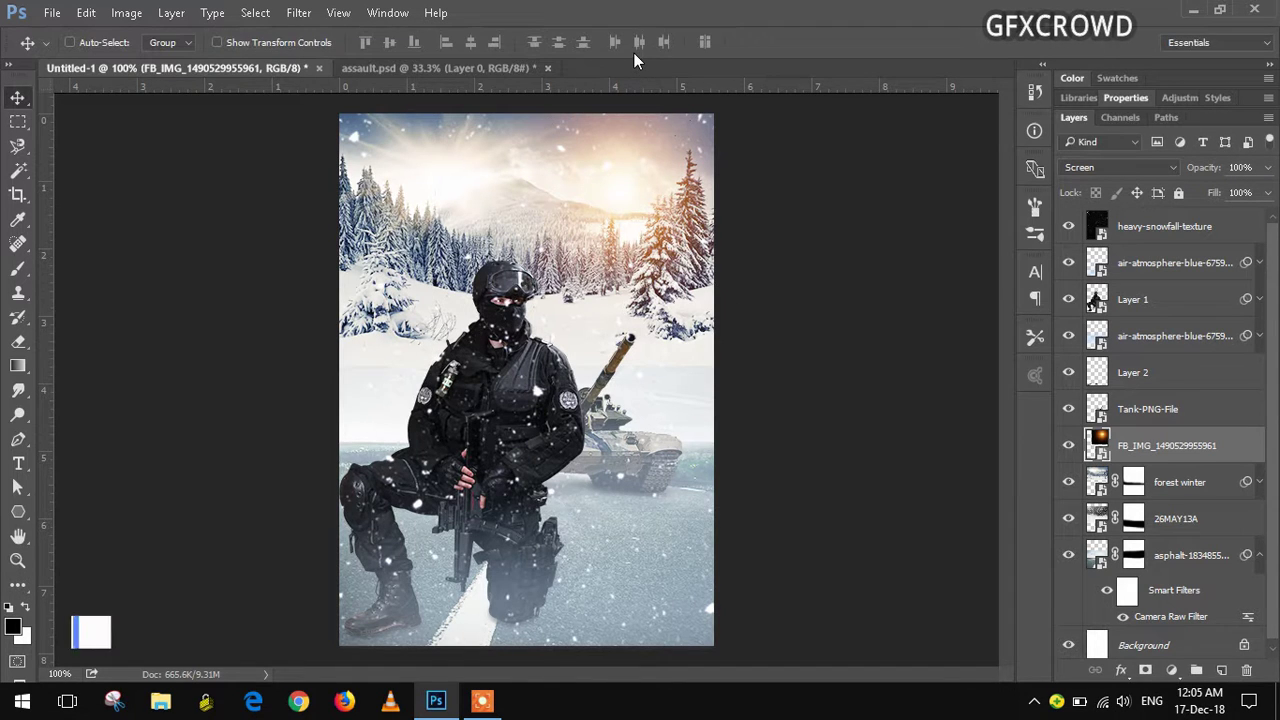
# - Colorize the glow image with a purple tint using Hue/Saturation
pyautogui.click(126, 12)
pyautogui.moveTo(154, 61)
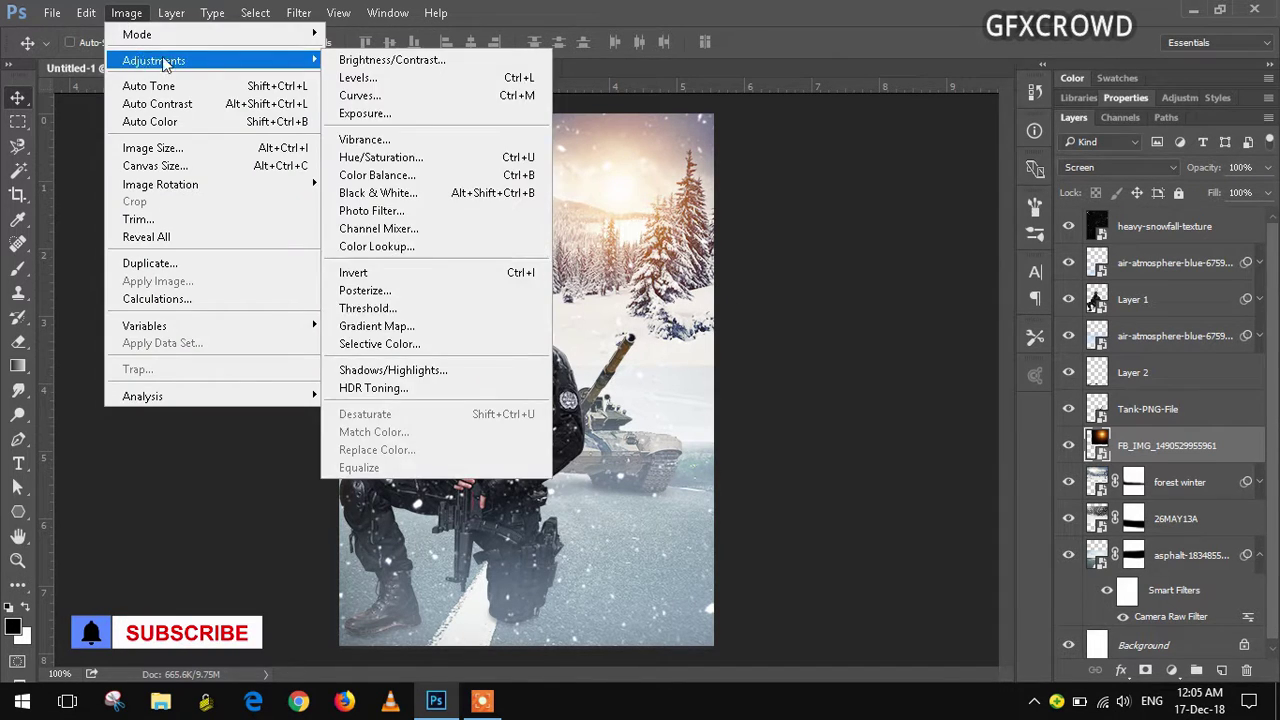
pyautogui.click(397, 160)
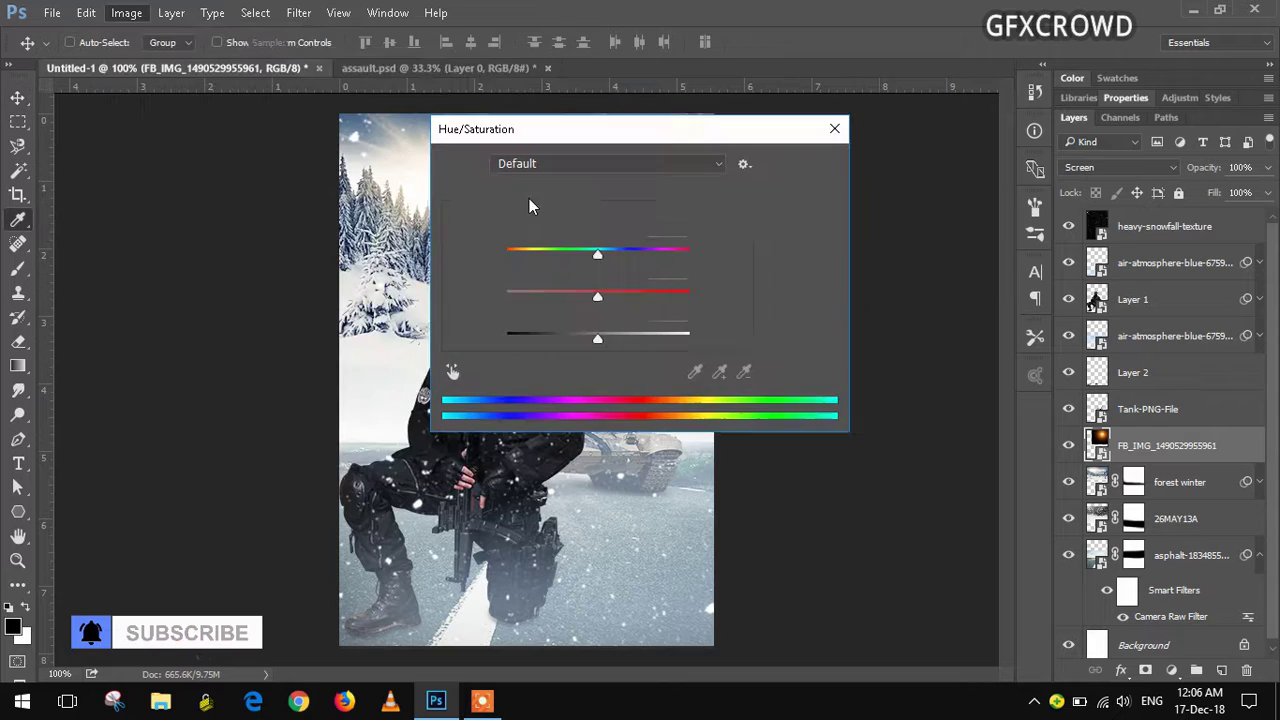
pyautogui.moveTo(1140, 75); pyautogui.dragTo(1147, 75)
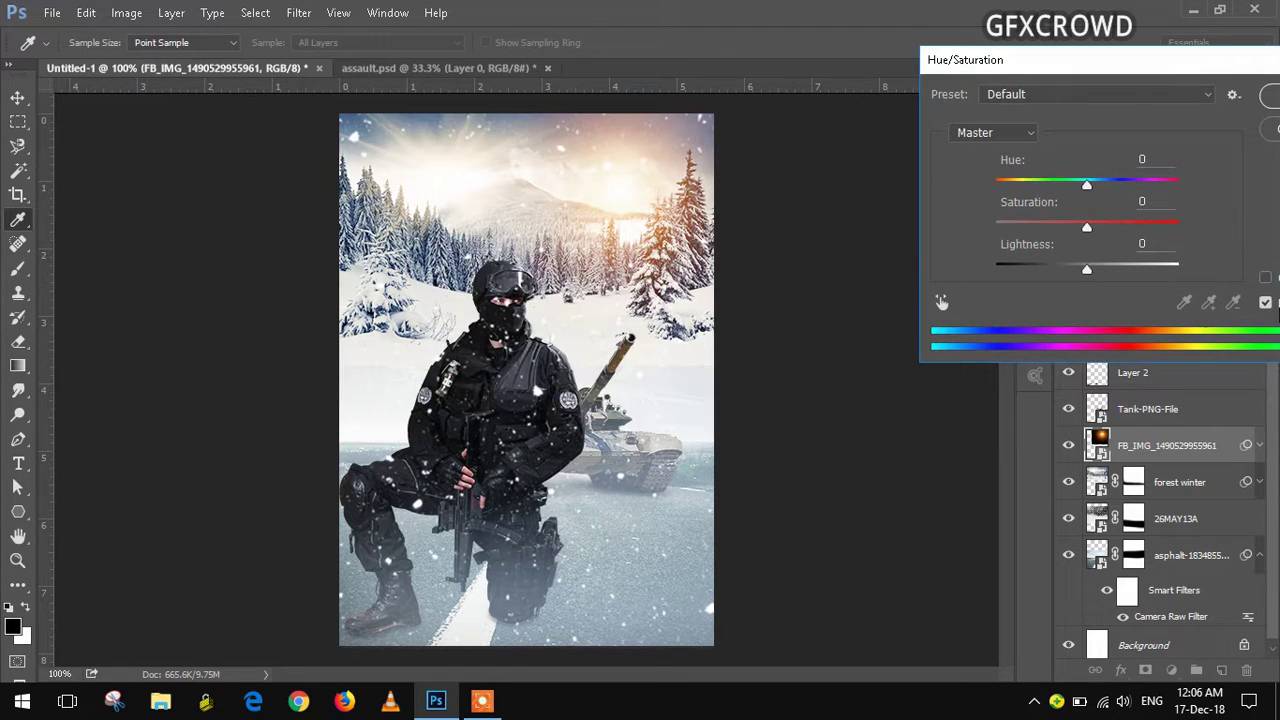
pyautogui.click(1262, 277)
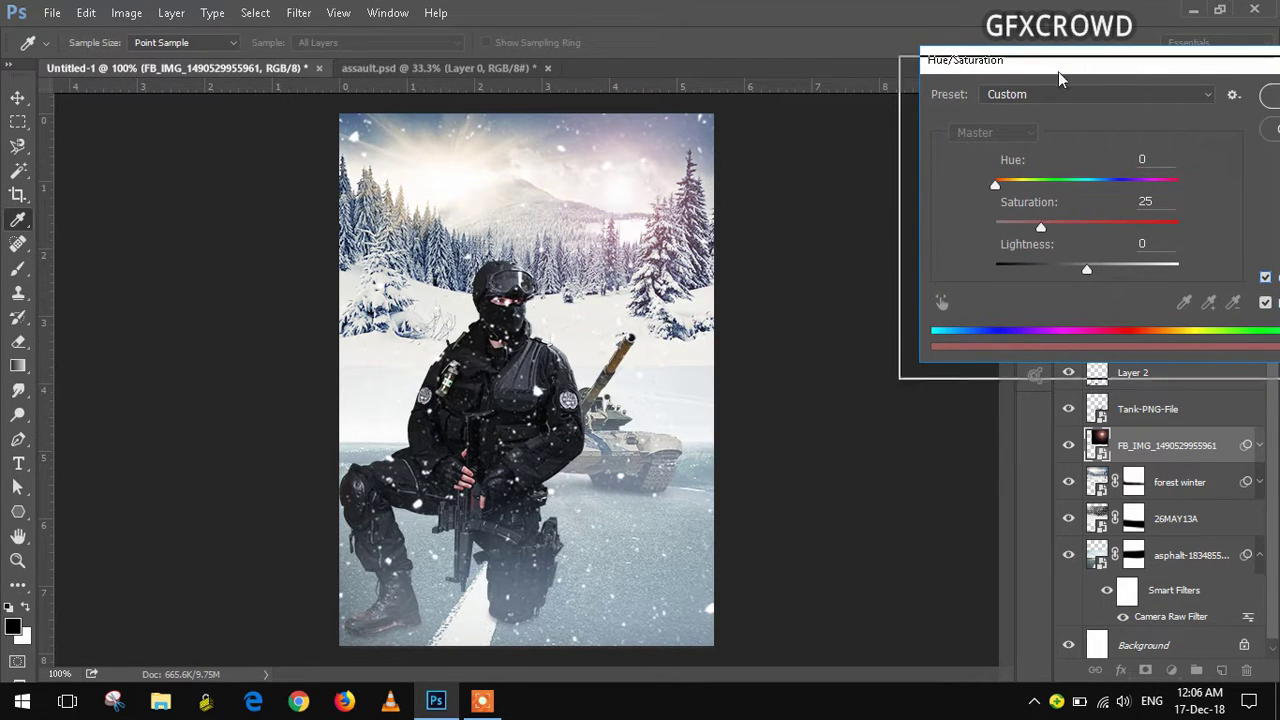
pyautogui.moveTo(1058, 71); pyautogui.dragTo(952, 104)
pyautogui.click(1174, 133)
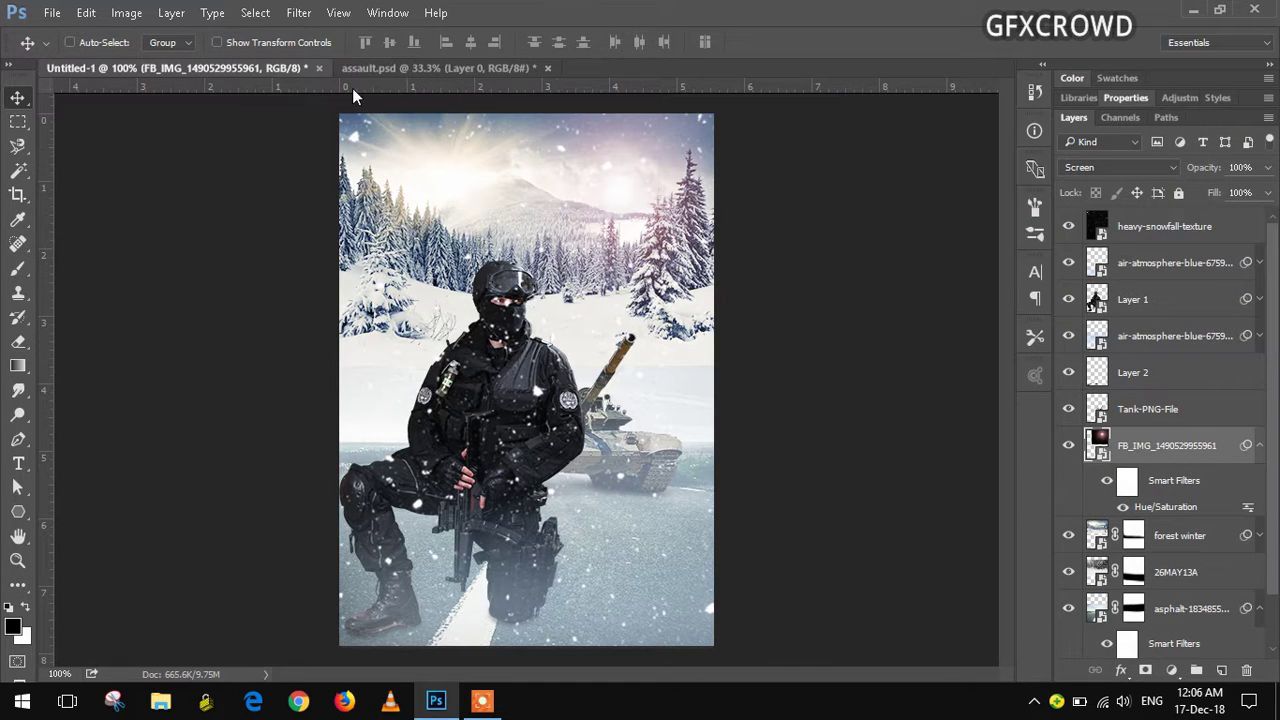
# - Resize the image to about 71% with Free Transform and nudge it into position
pyautogui.click(86, 12)
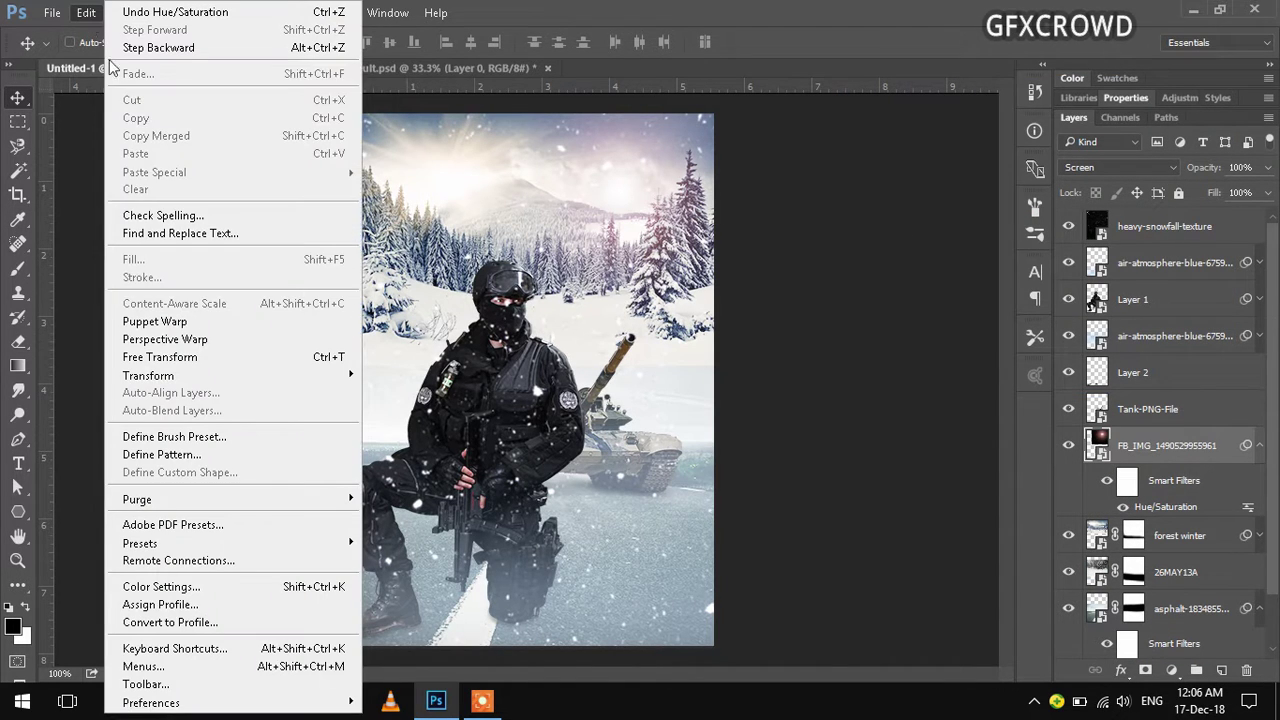
pyautogui.click(152, 358)
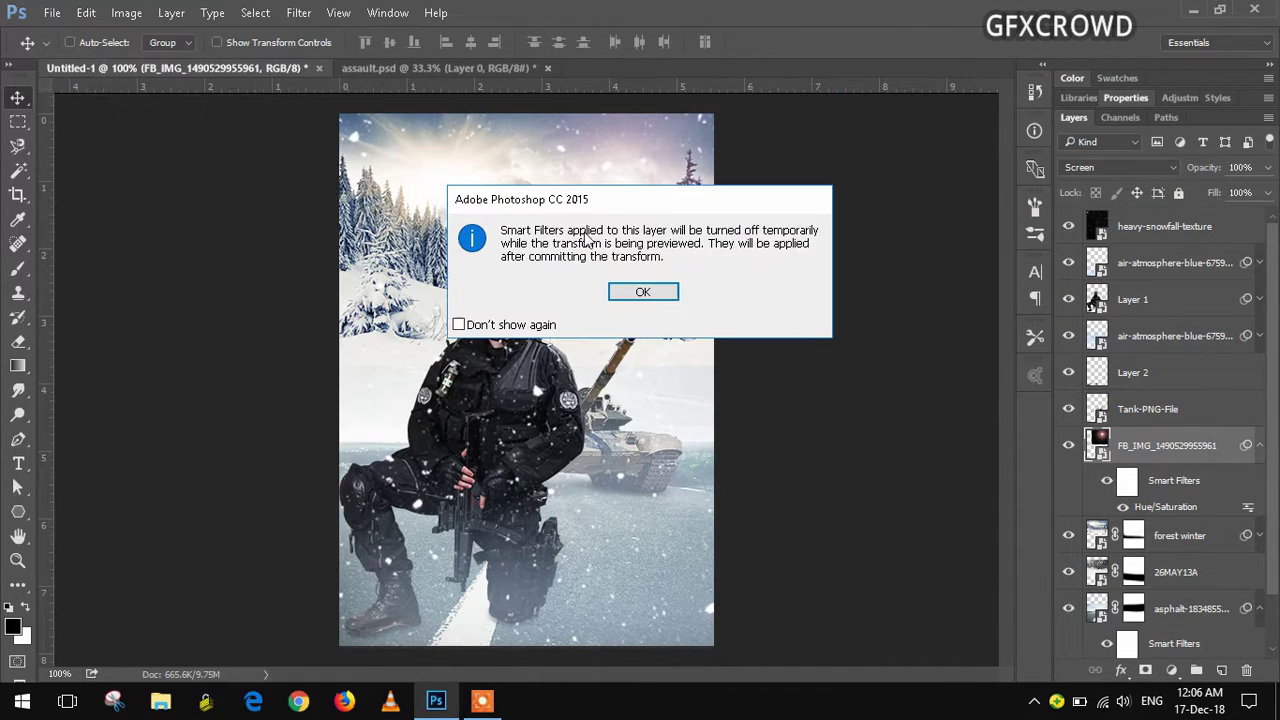
pyautogui.click(643, 294)
pyautogui.moveTo(810, 380); pyautogui.dragTo(858, 430)
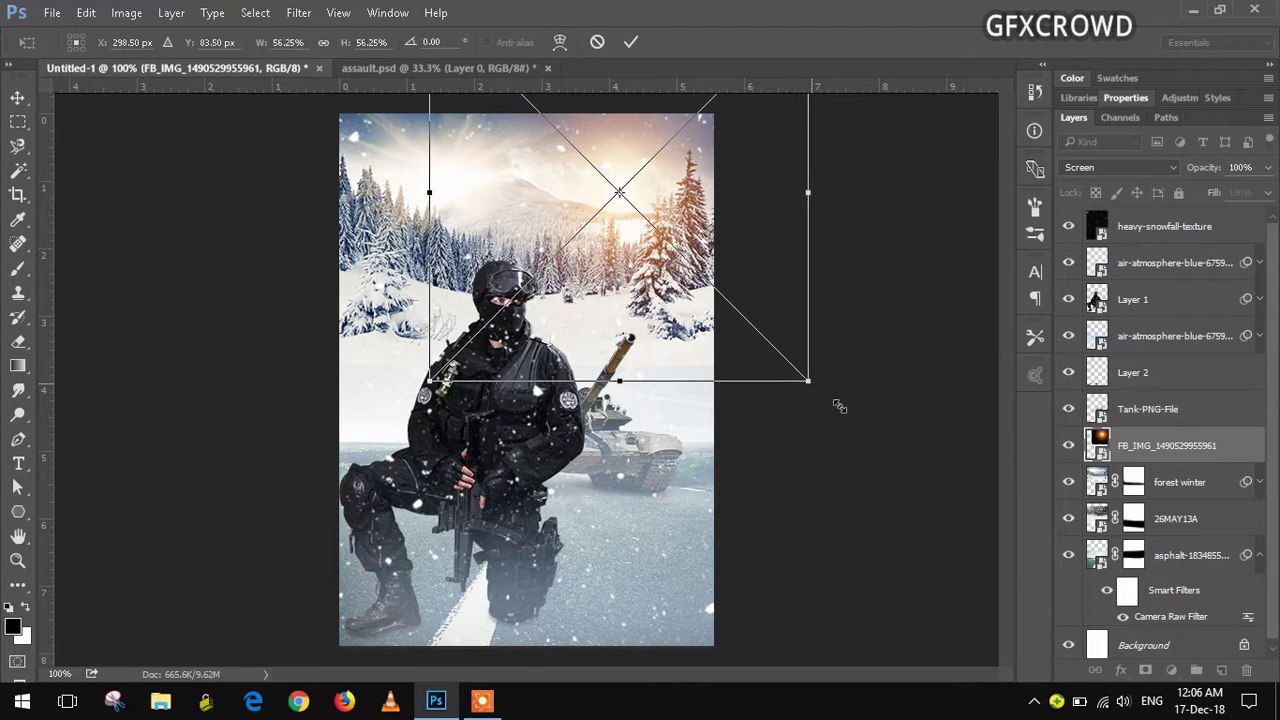
pyautogui.click(630, 42)
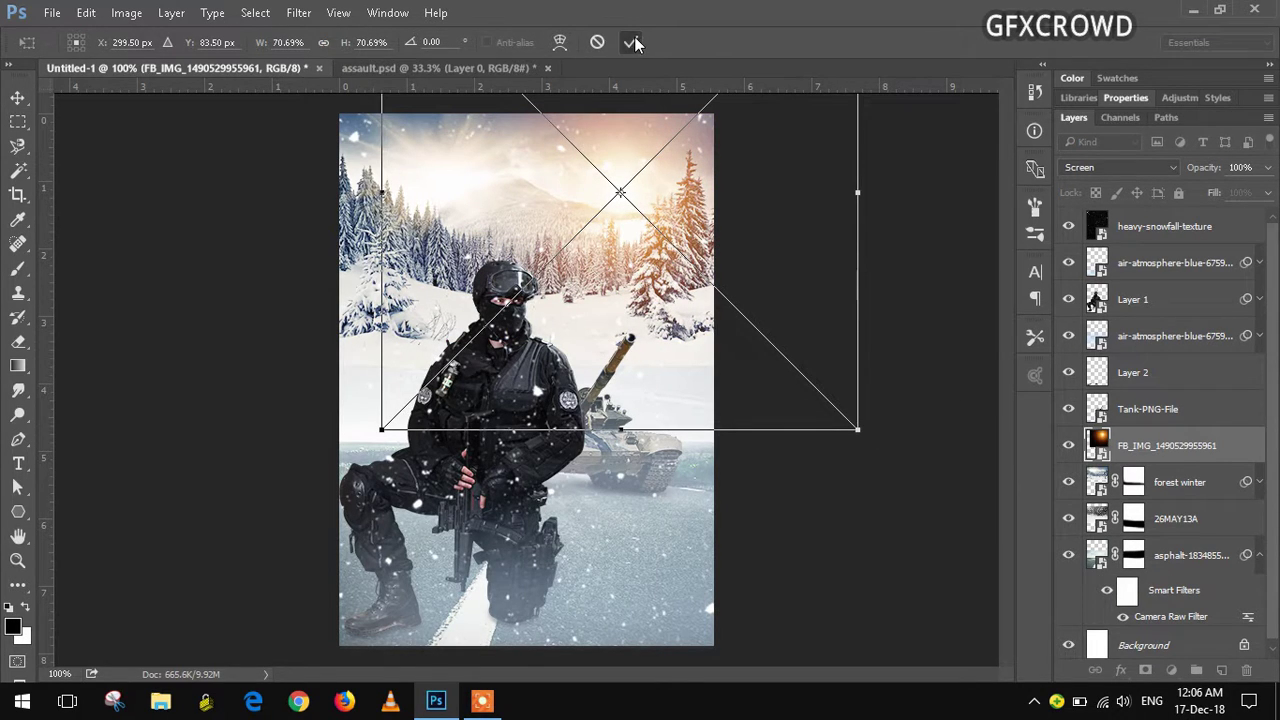
pyautogui.moveTo(640, 210); pyautogui.dragTo(645, 200)
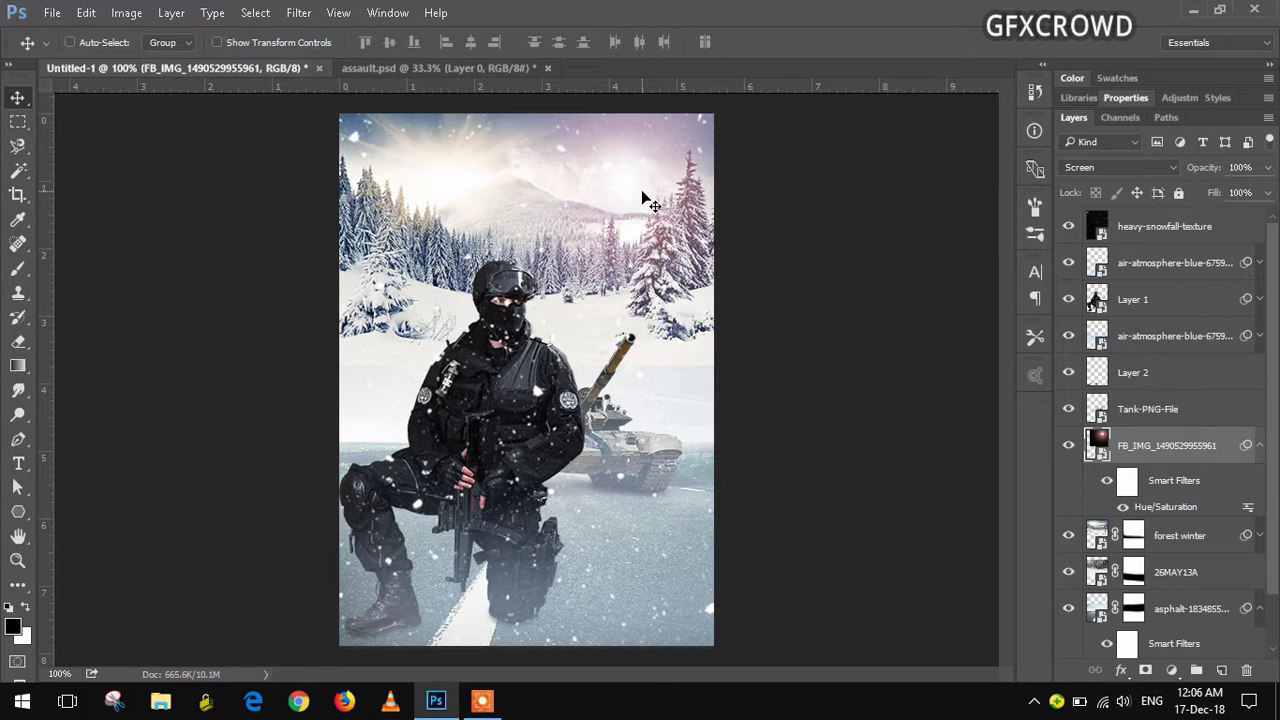
# - Copy the whole canvas merged and paste it as a new top layer
pyautogui.click(1197, 226)
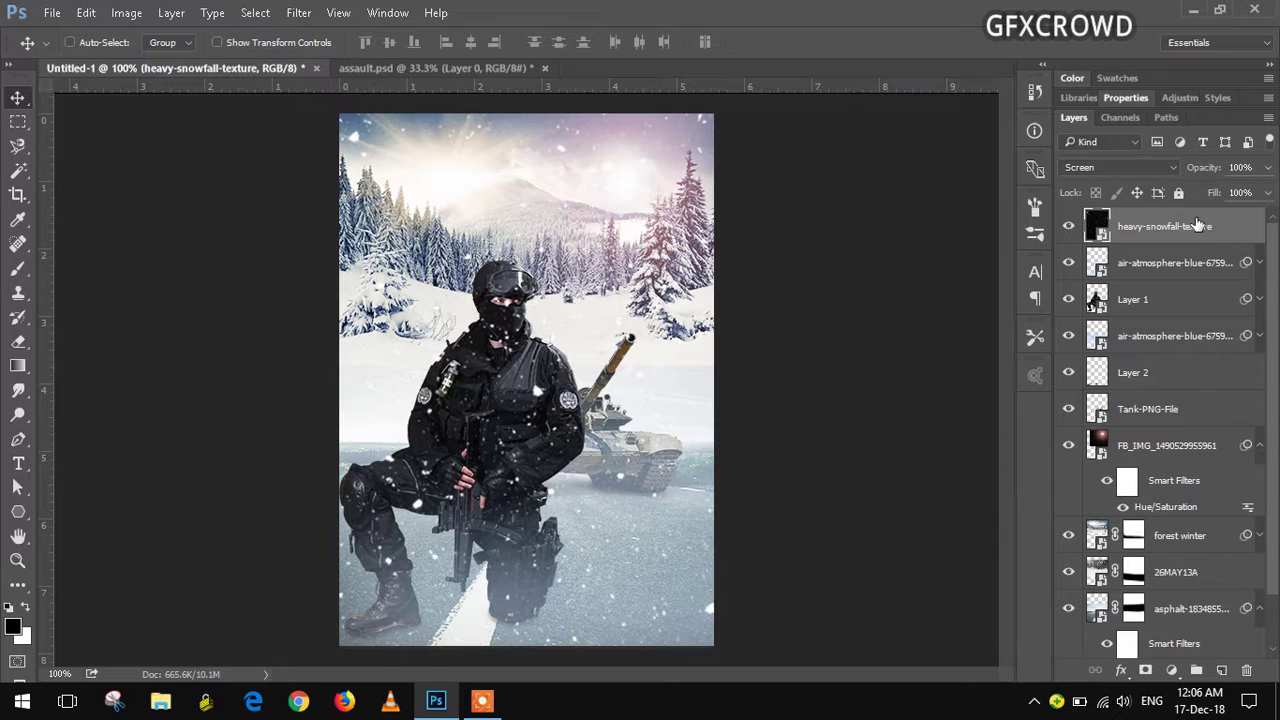
pyautogui.click(256, 12)
pyautogui.click(265, 35)
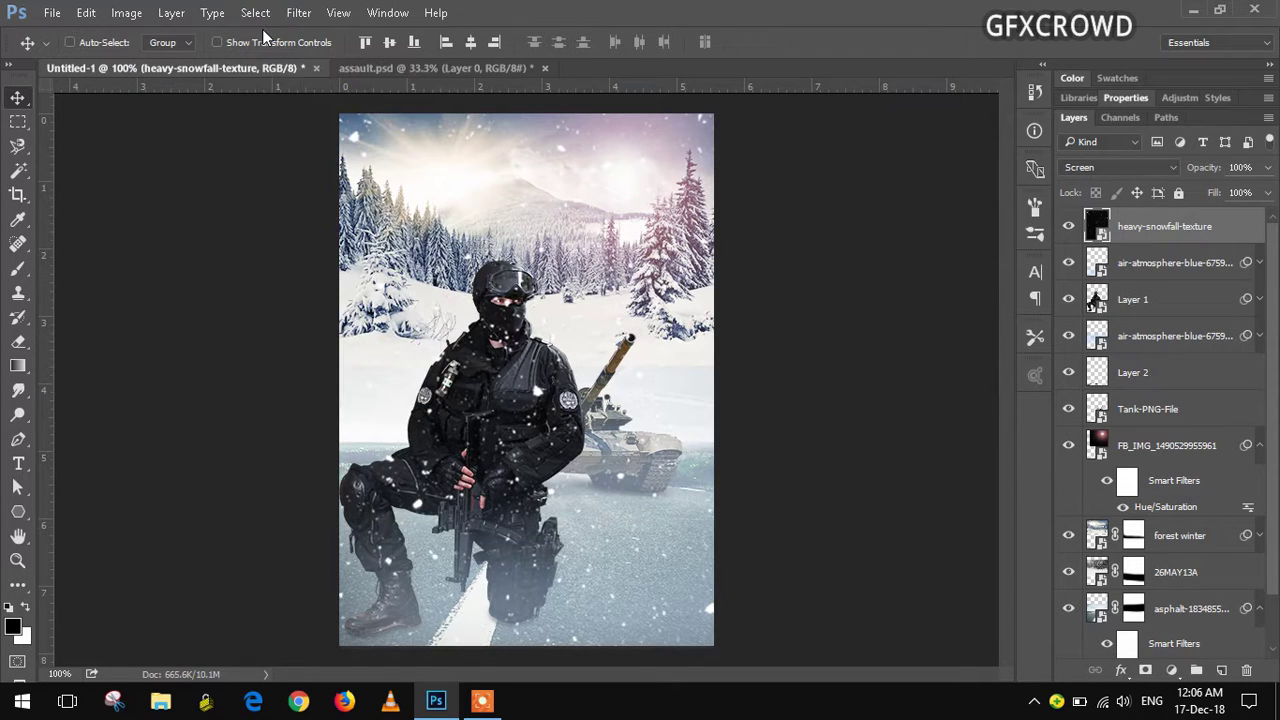
pyautogui.click(88, 12)
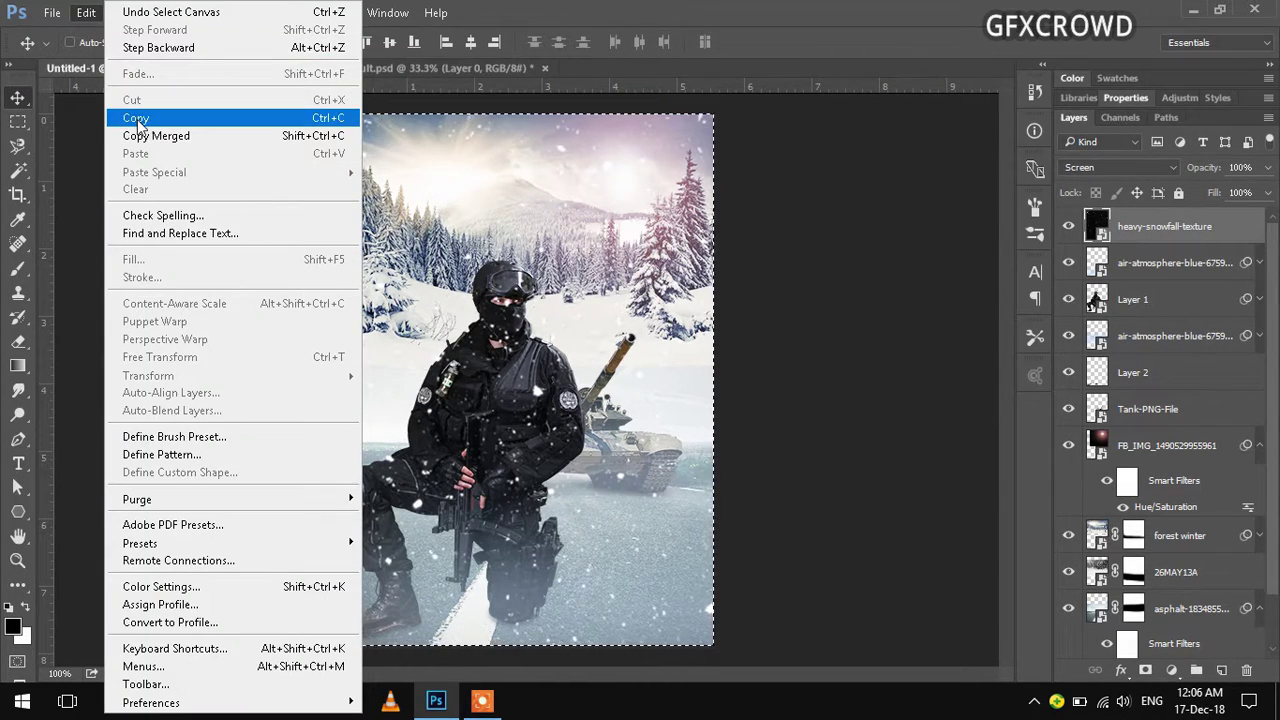
pyautogui.click(135, 118)
pyautogui.click(87, 13)
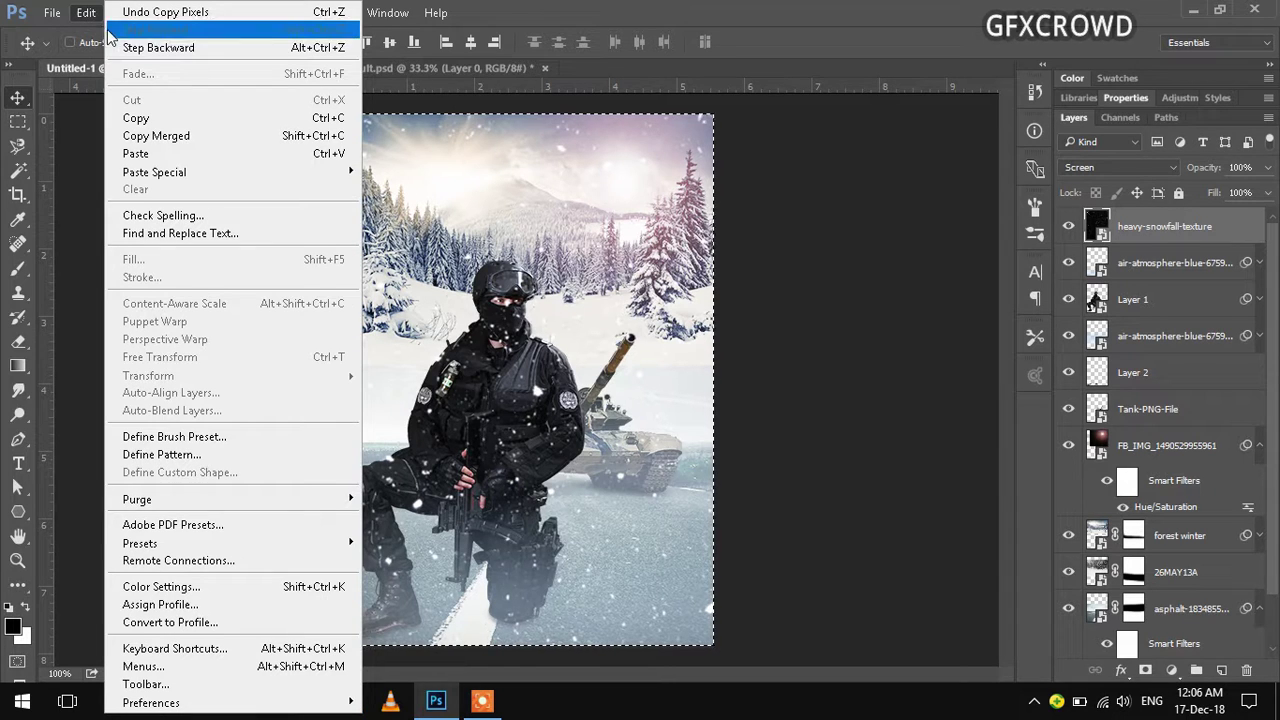
pyautogui.click(167, 136)
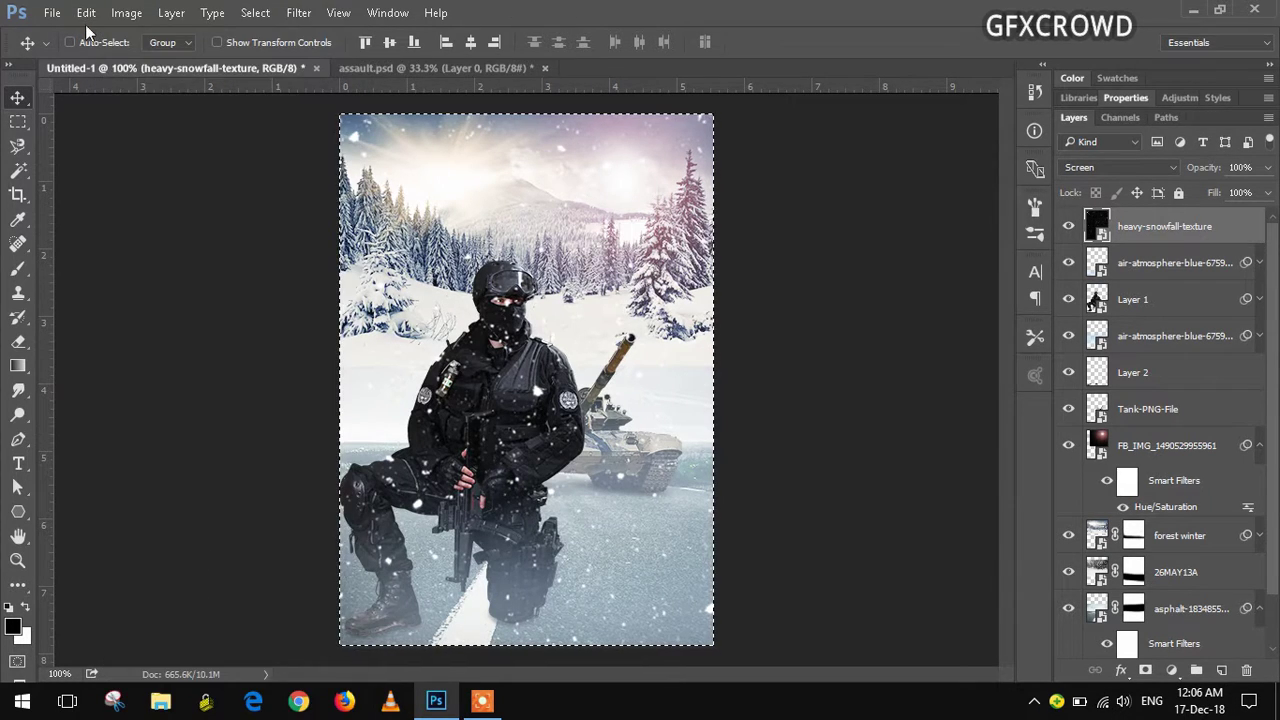
pyautogui.click(87, 13)
pyautogui.click(138, 154)
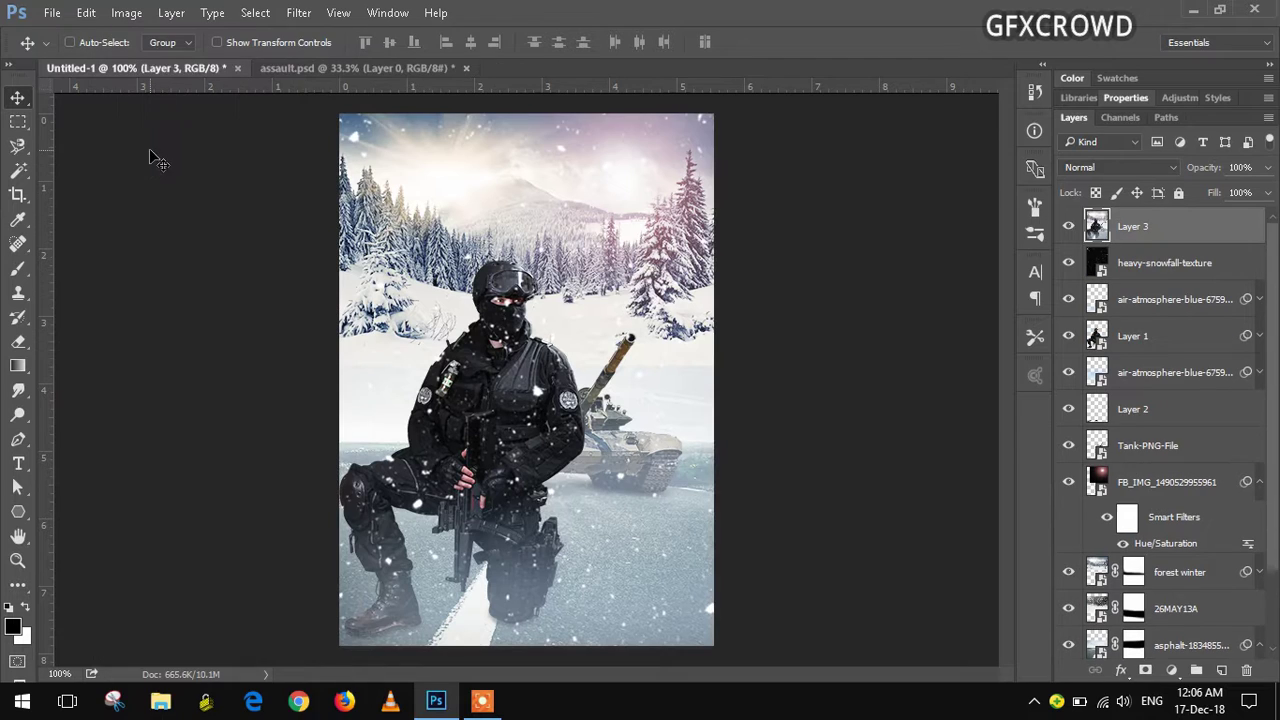
# - Apply Camera Raw to the merged layer: Temperature -8, Clarity +14, Dehaze -10
pyautogui.click(305, 13)
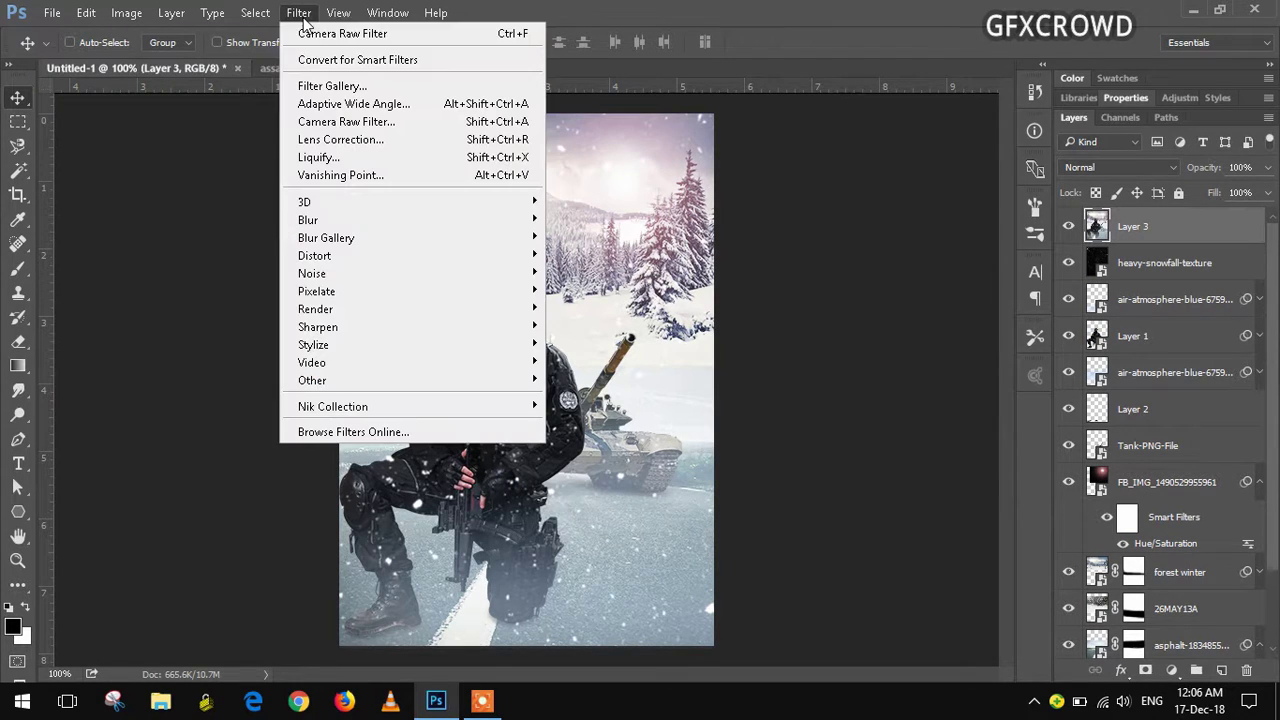
pyautogui.click(330, 122)
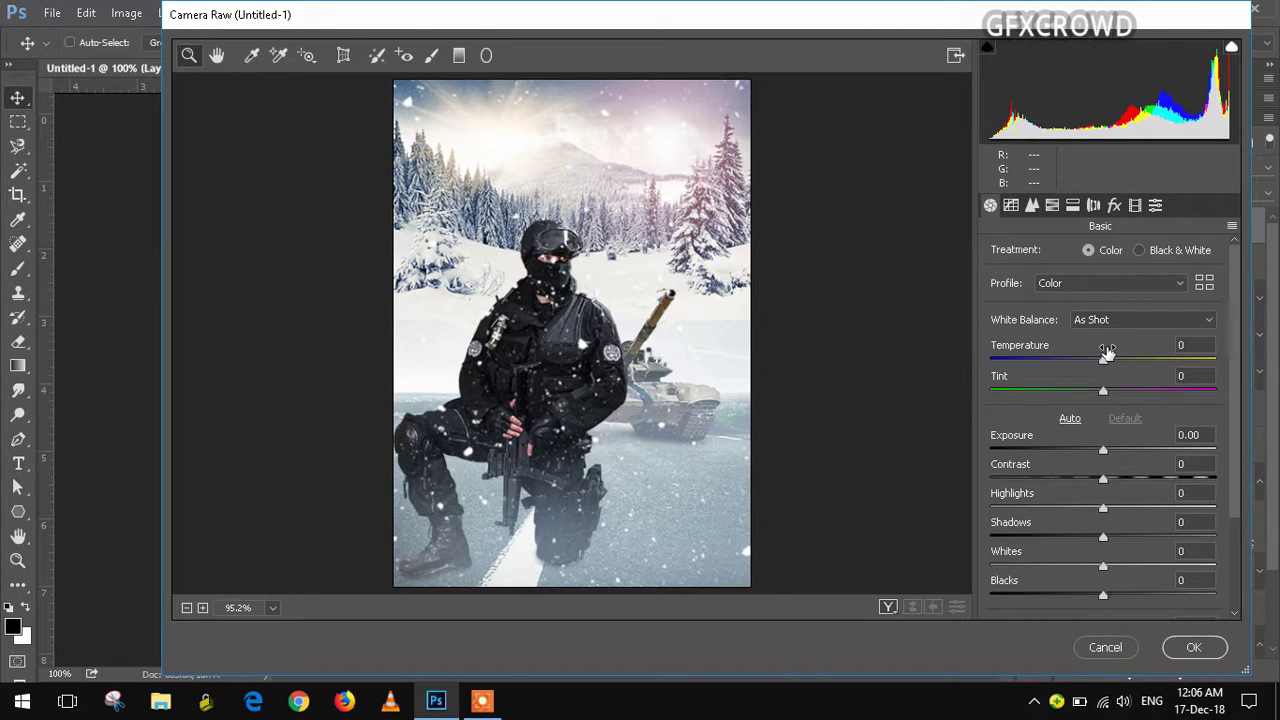
pyautogui.moveTo(1111, 353); pyautogui.dragTo(1098, 353)
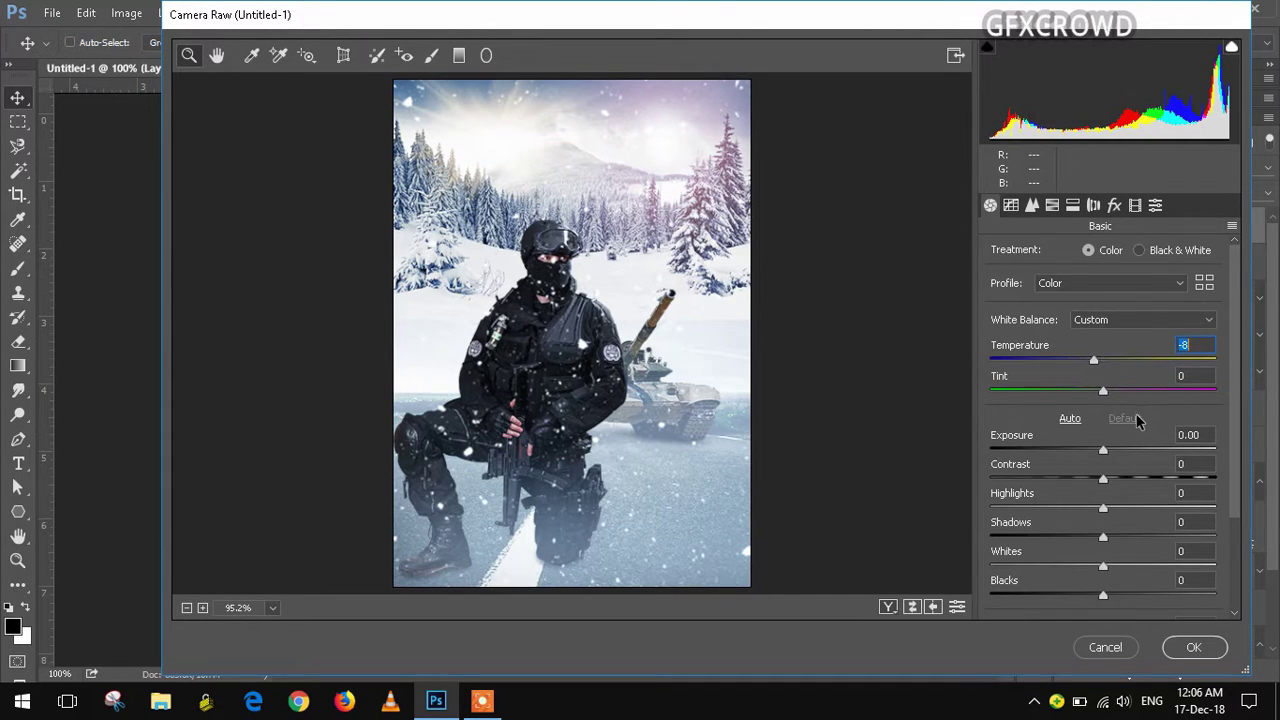
pyautogui.scroll(-1, 1138, 422)
pyautogui.scroll(-2, 1137, 424)
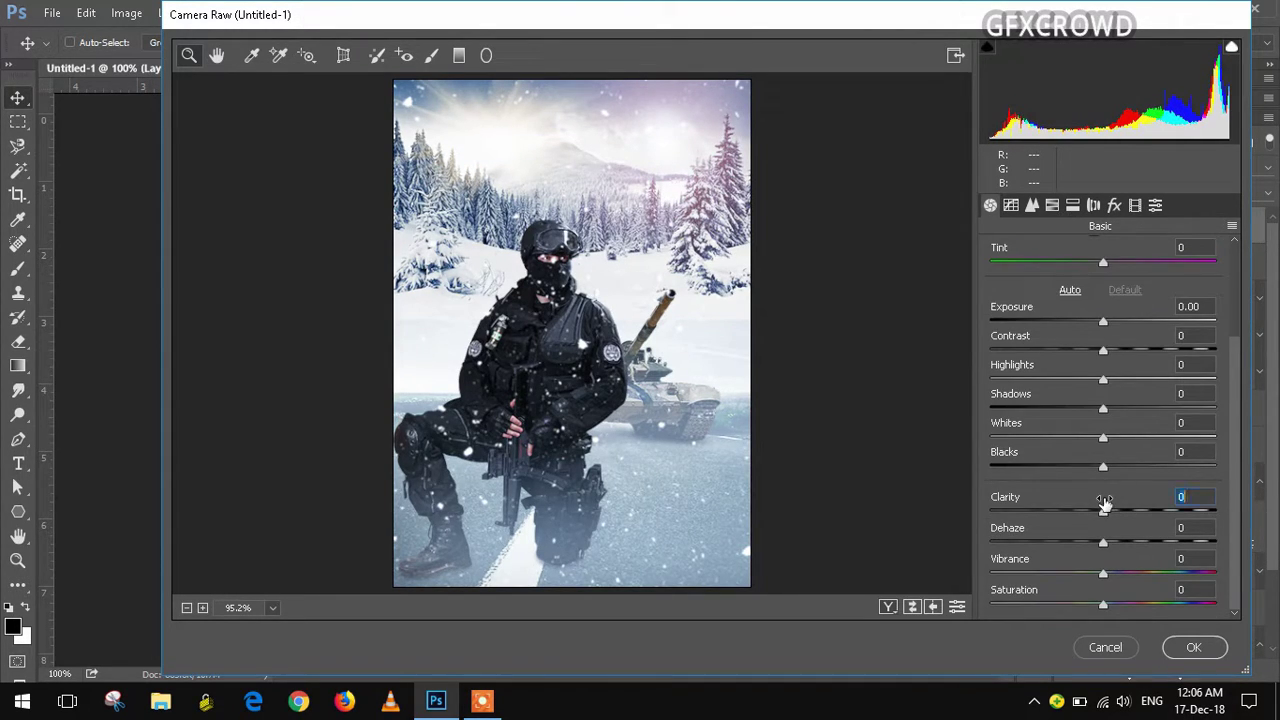
pyautogui.moveTo(1104, 501)
pyautogui.mouseDown()
pyautogui.moveTo(1119, 505)
pyautogui.moveTo(1094, 538)
pyautogui.mouseUp()
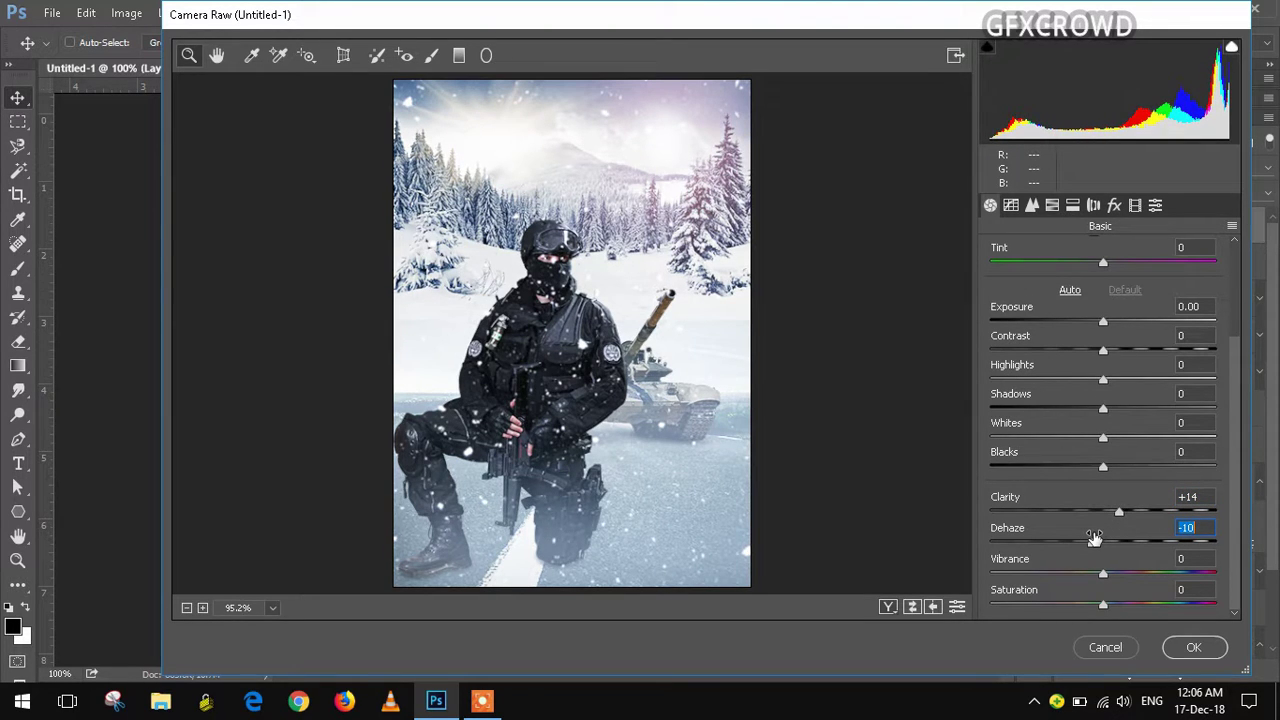
pyautogui.click(1190, 648)
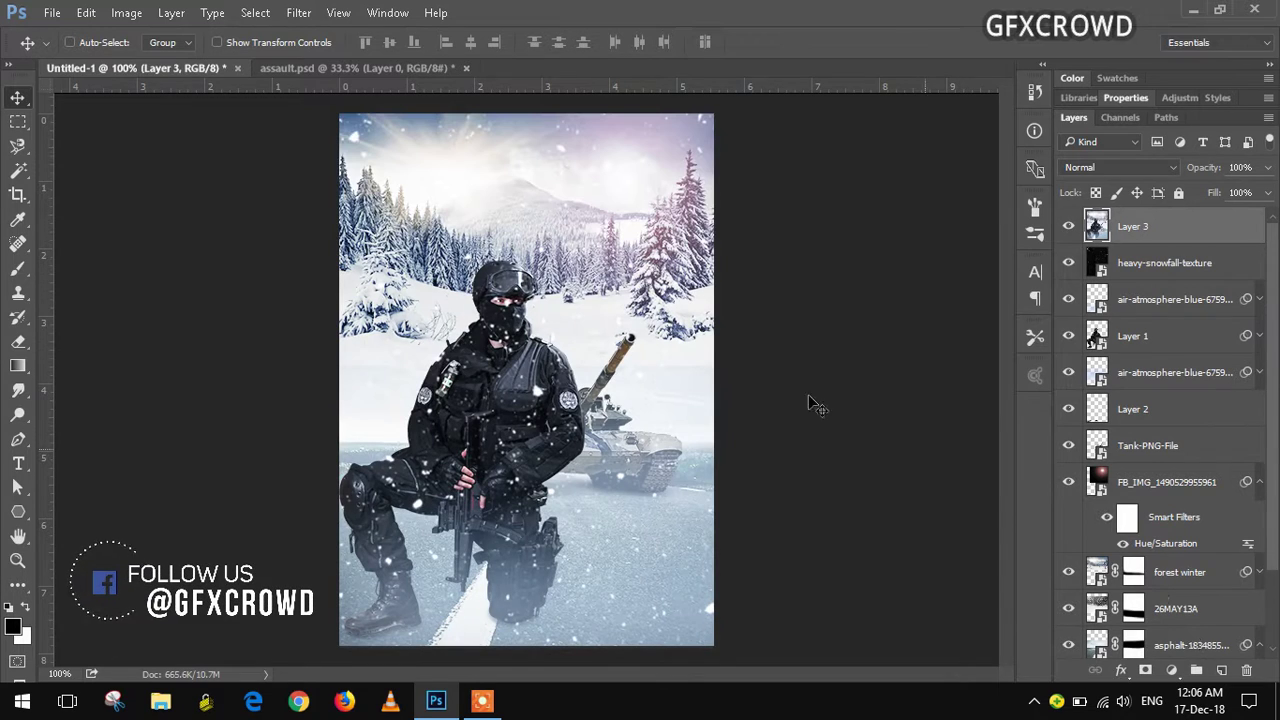
# - In Color Efex Pro 4, set Cross Processing to 22% and add Detail Extractor at 12%
pyautogui.click(299, 13)
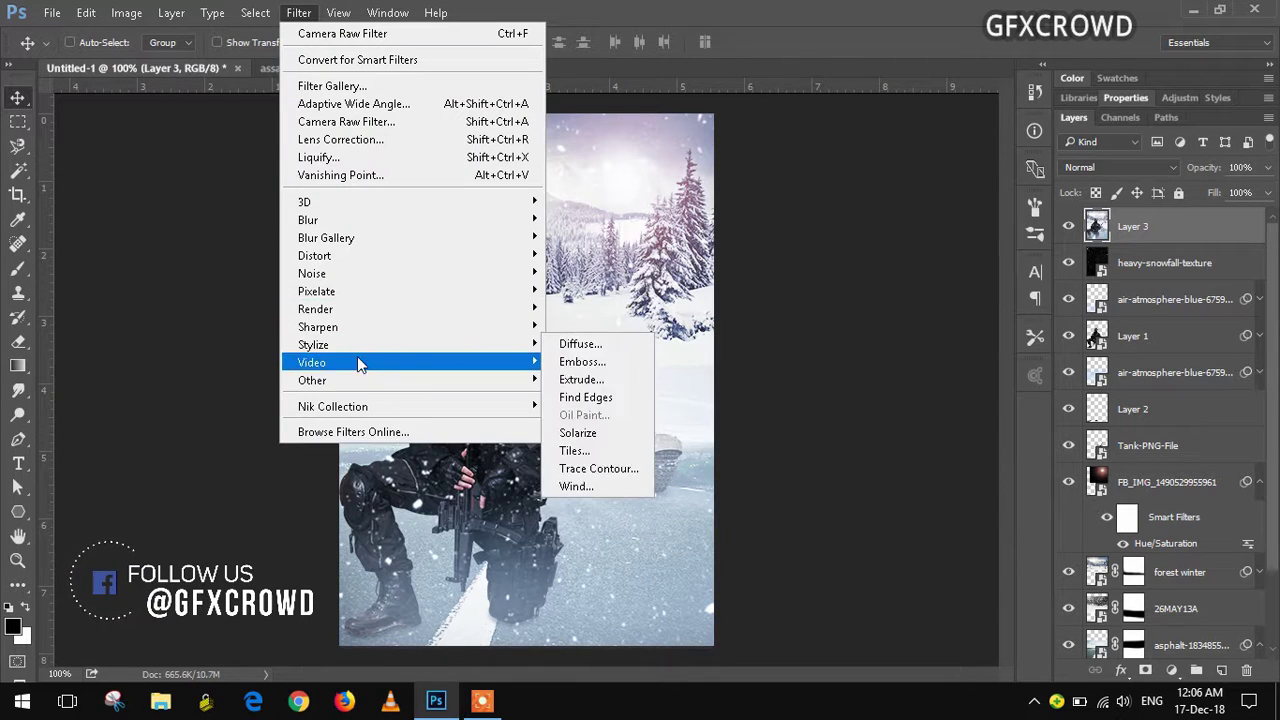
pyautogui.moveTo(332, 406)
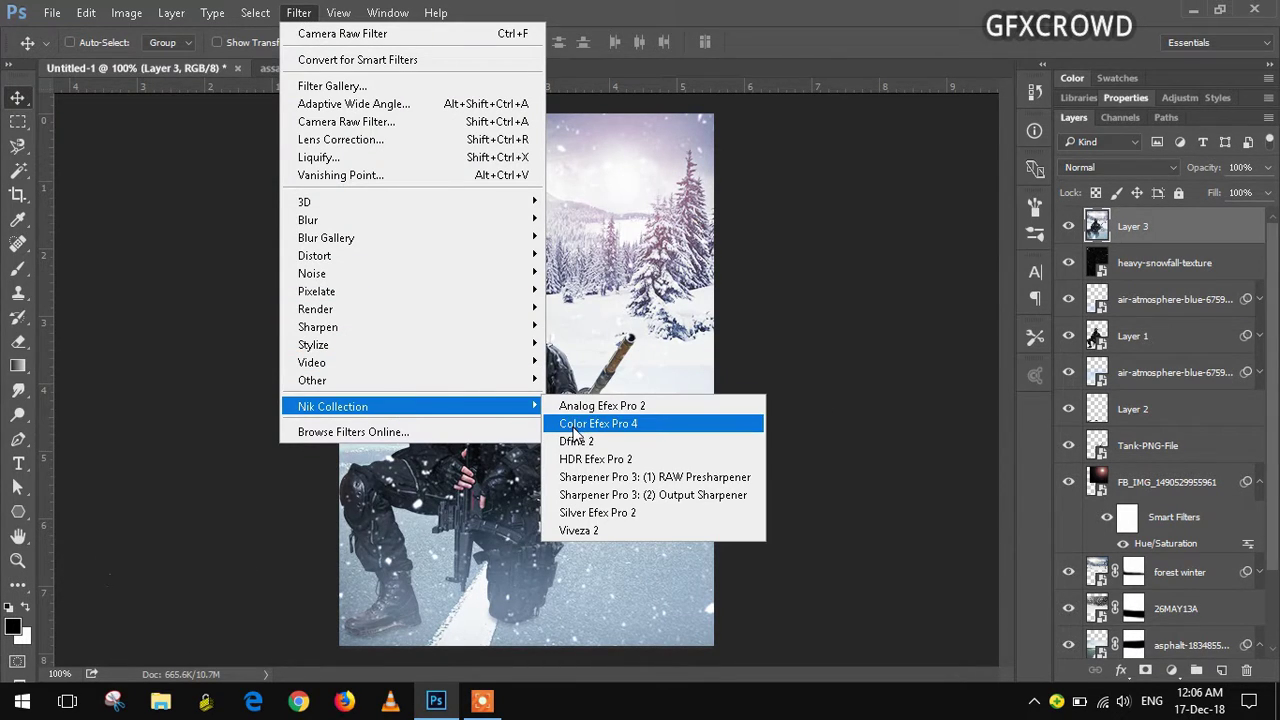
pyautogui.click(576, 425)
pyautogui.moveTo(1139, 187); pyautogui.dragTo(1100, 182)
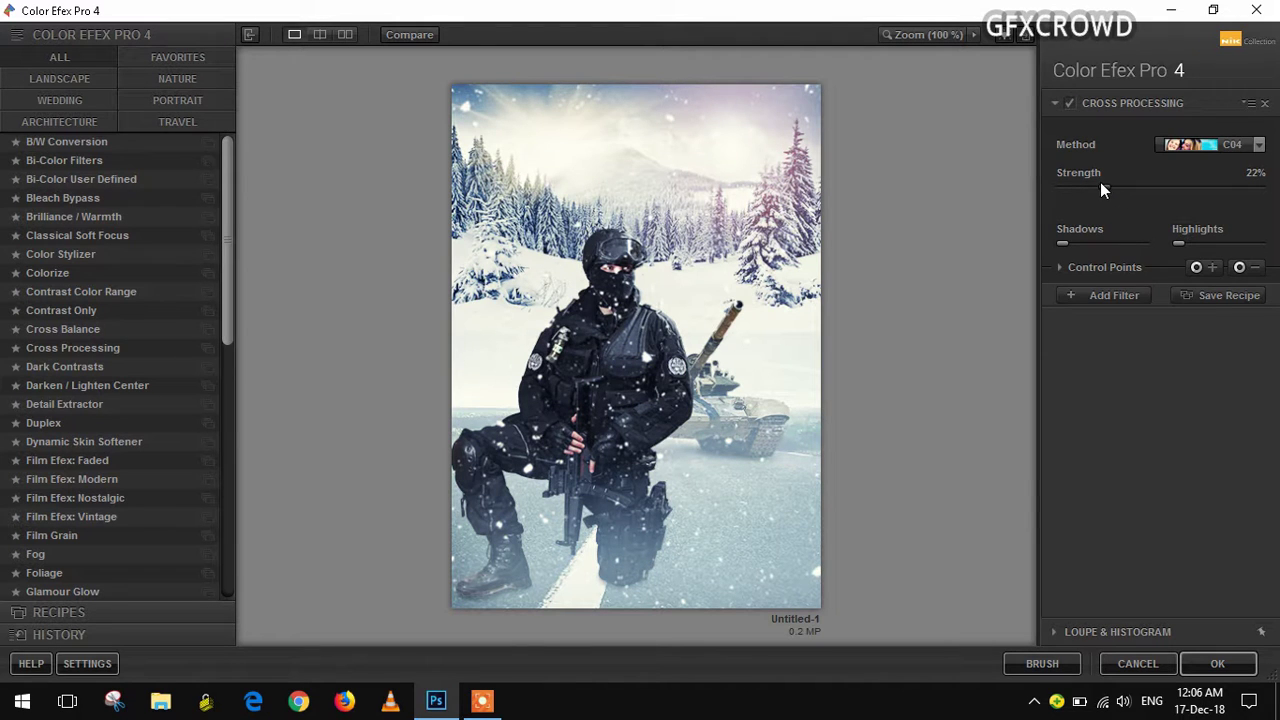
pyautogui.click(1103, 291)
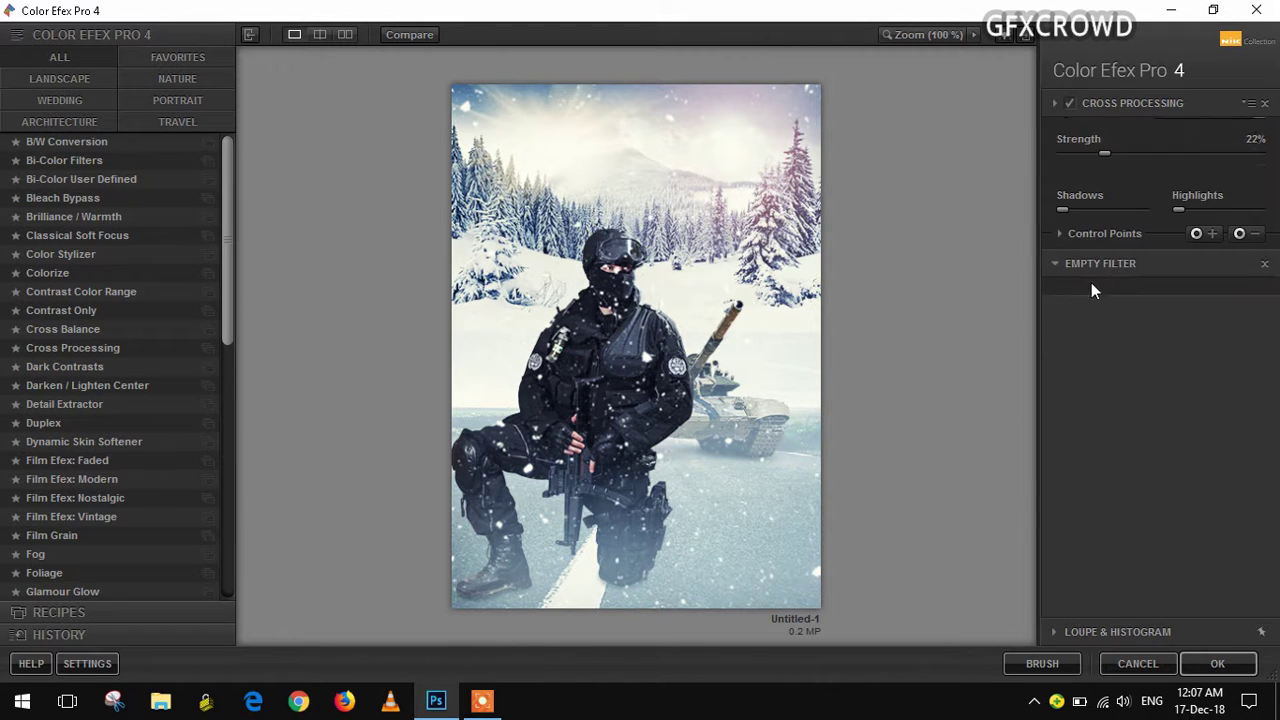
pyautogui.click(87, 404)
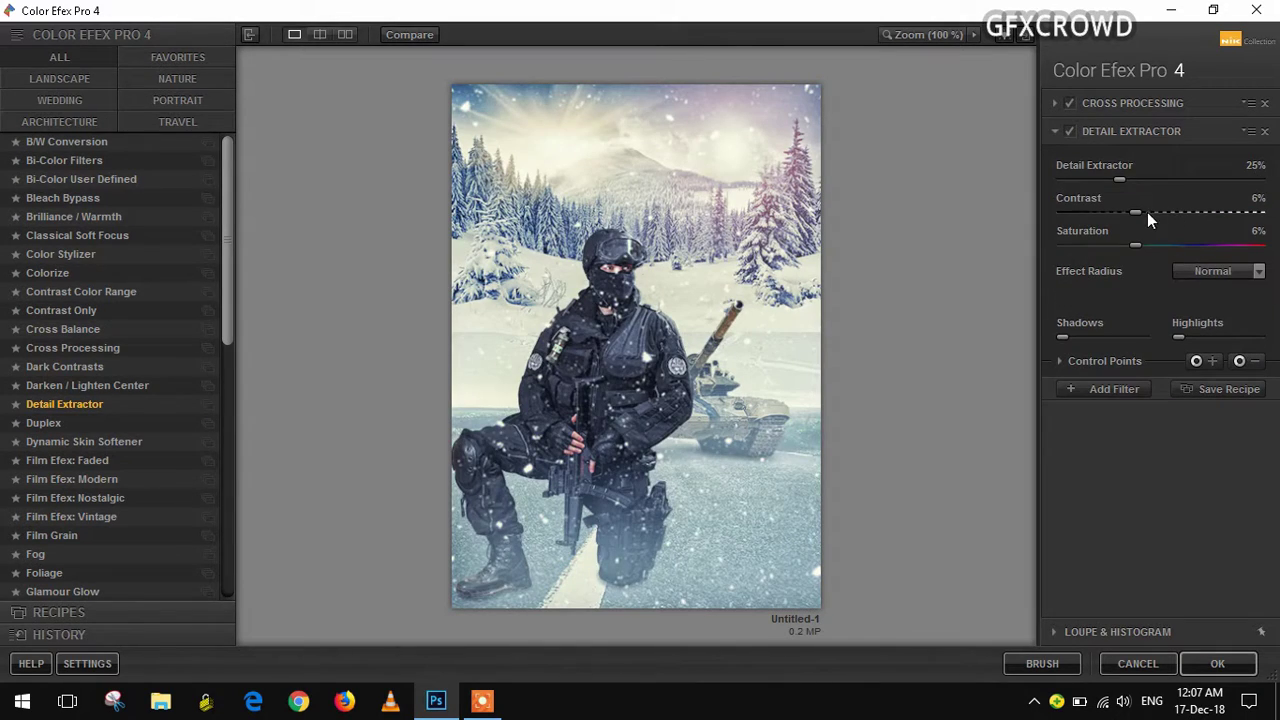
pyautogui.moveTo(1136, 212)
pyautogui.mouseDown()
pyautogui.moveTo(1084, 179)
pyautogui.moveTo(1098, 180)
pyautogui.mouseUp()
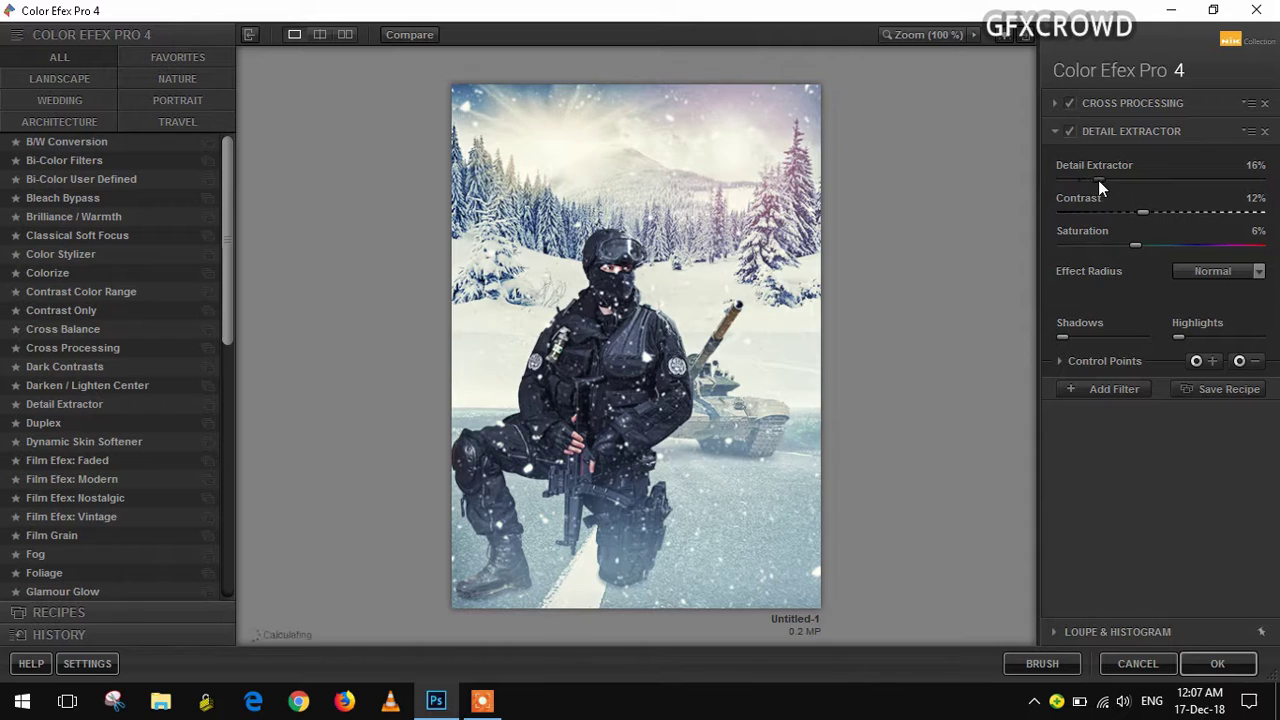
# - Add a Fog filter at 15% intensity and 34% opacity, then return to Photoshop
pyautogui.click(1110, 389)
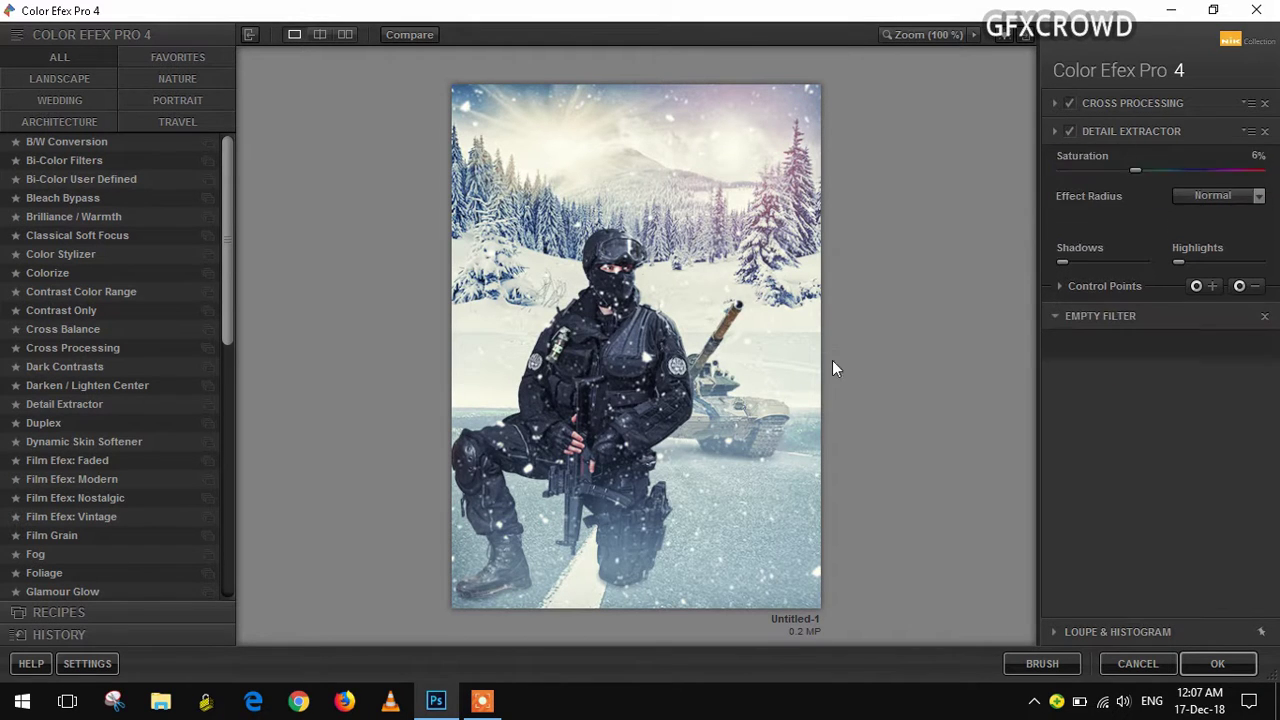
pyautogui.click(36, 555)
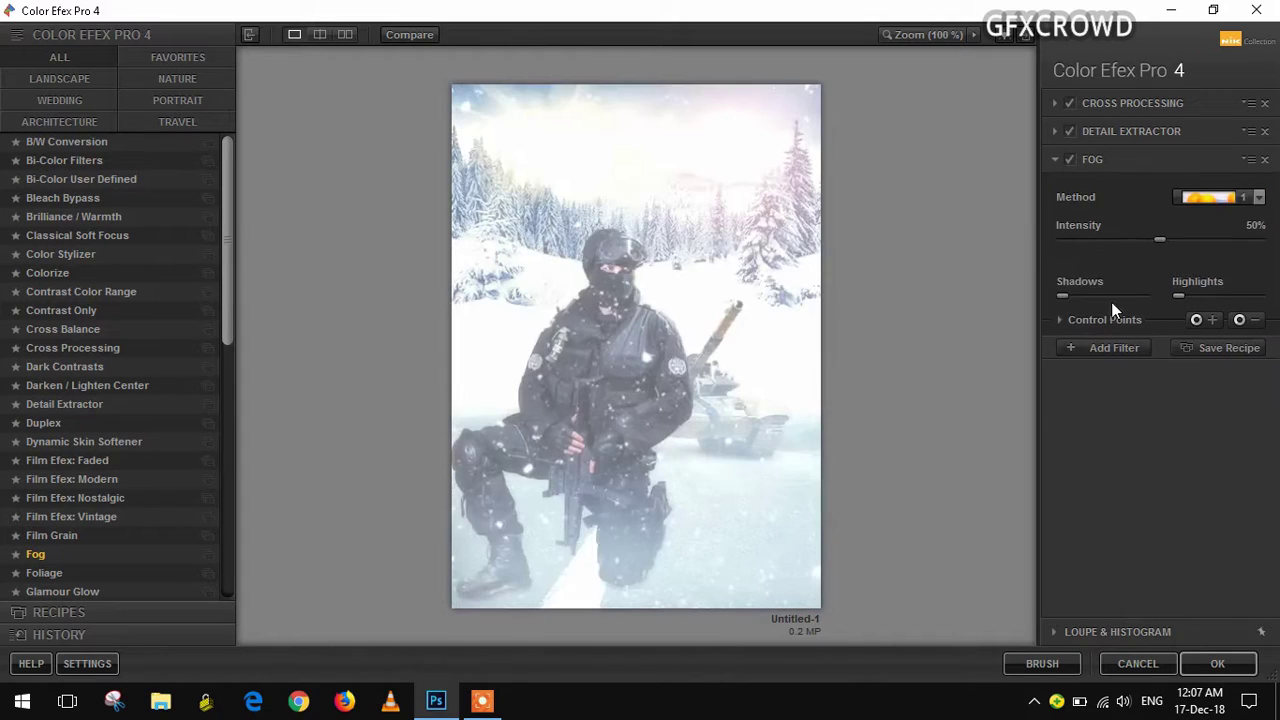
pyautogui.moveTo(1148, 243); pyautogui.dragTo(1094, 233)
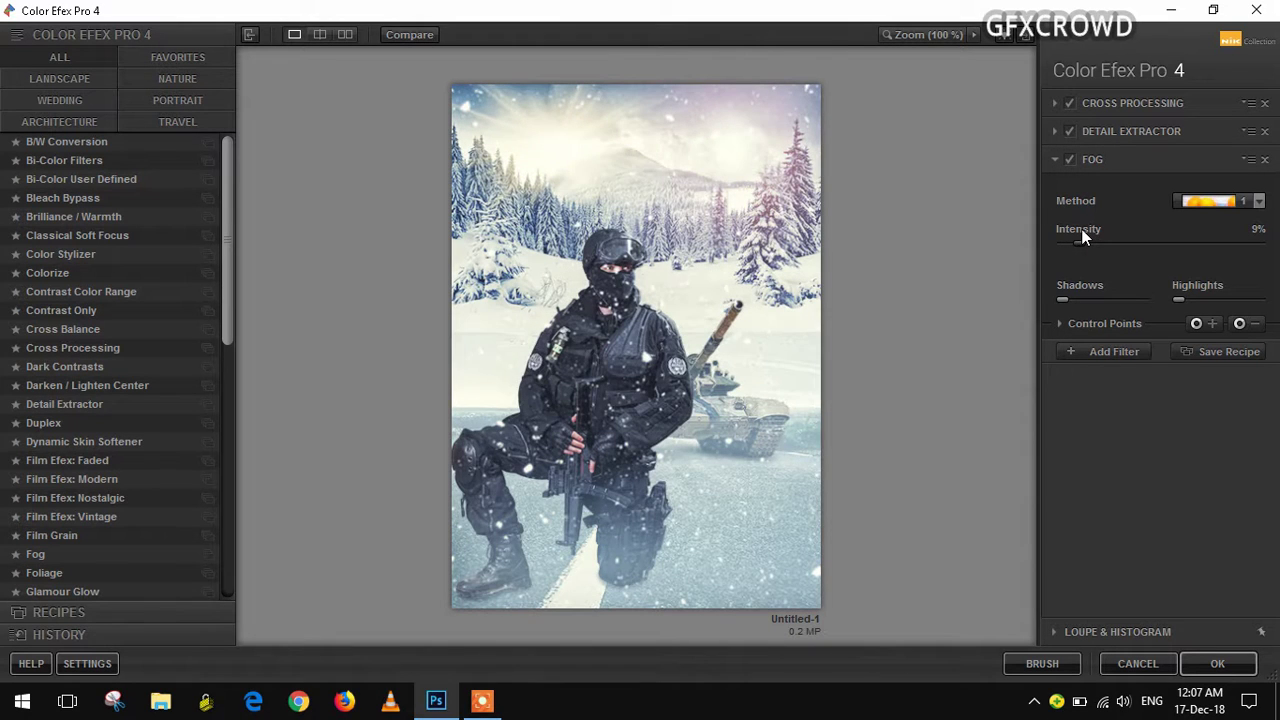
pyautogui.click(1059, 323)
pyautogui.moveTo(1258, 369); pyautogui.dragTo(1126, 356)
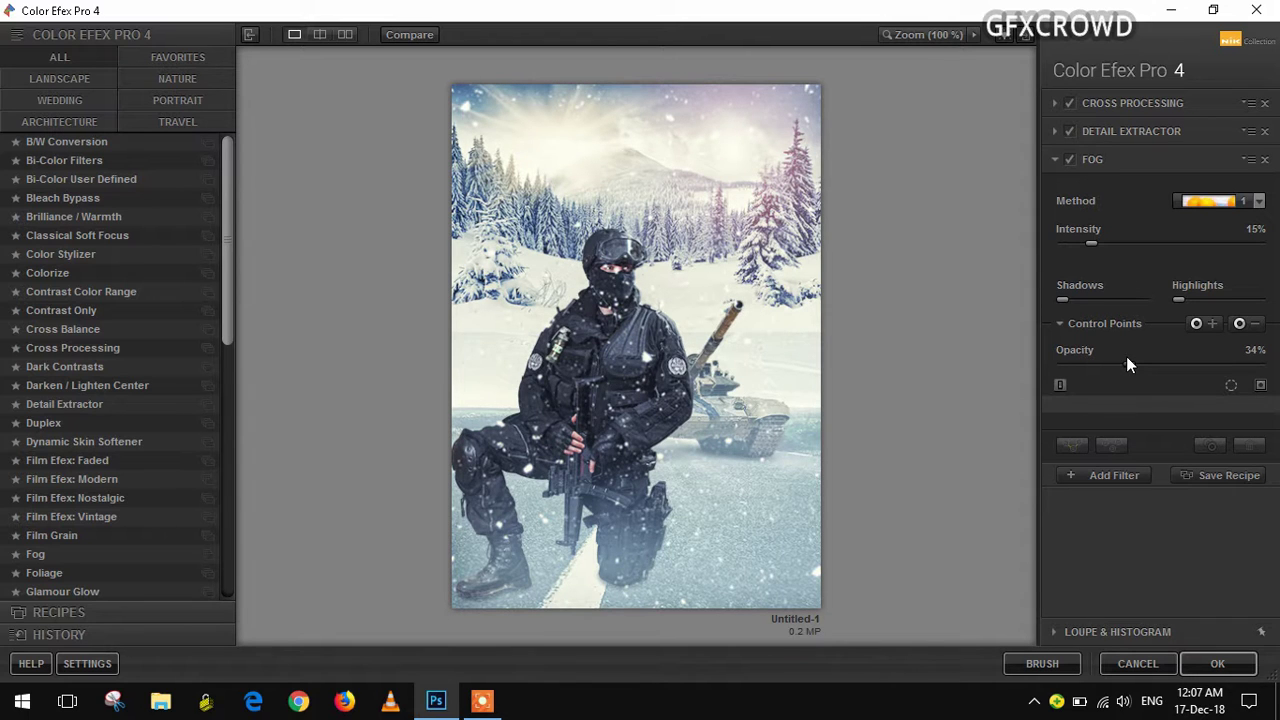
pyautogui.click(1205, 663)
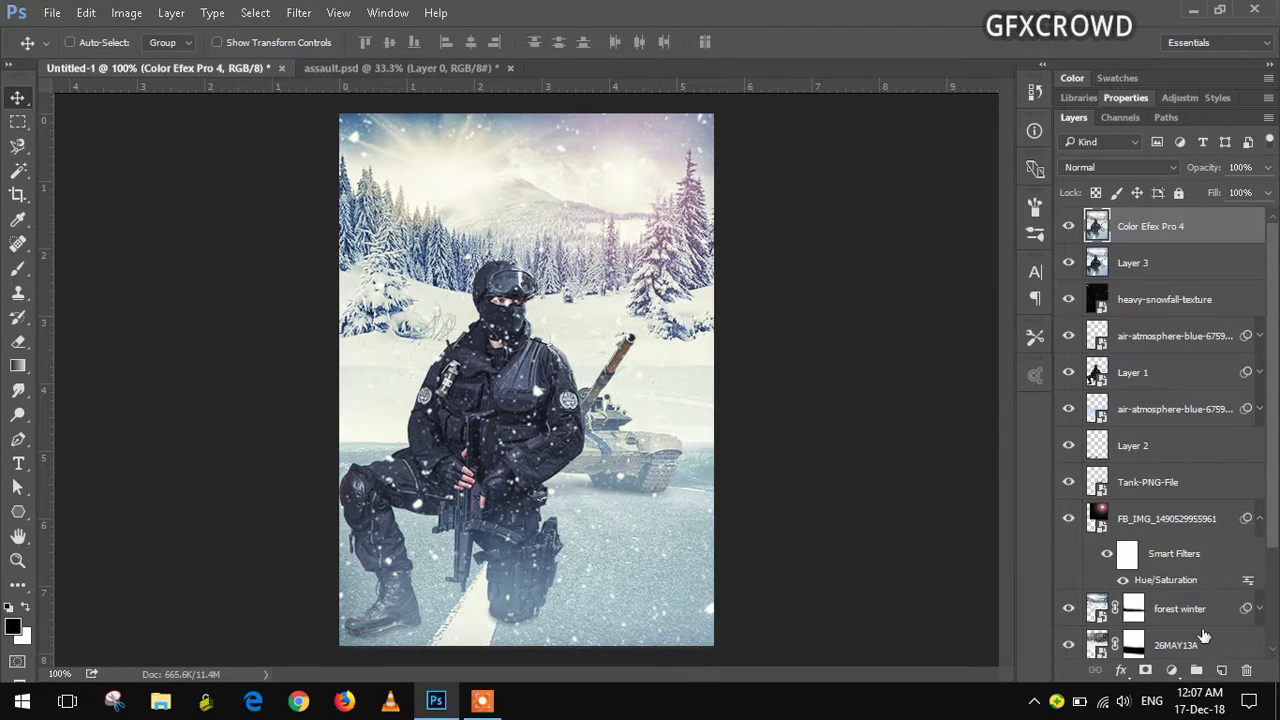
pyautogui.click(1175, 670)
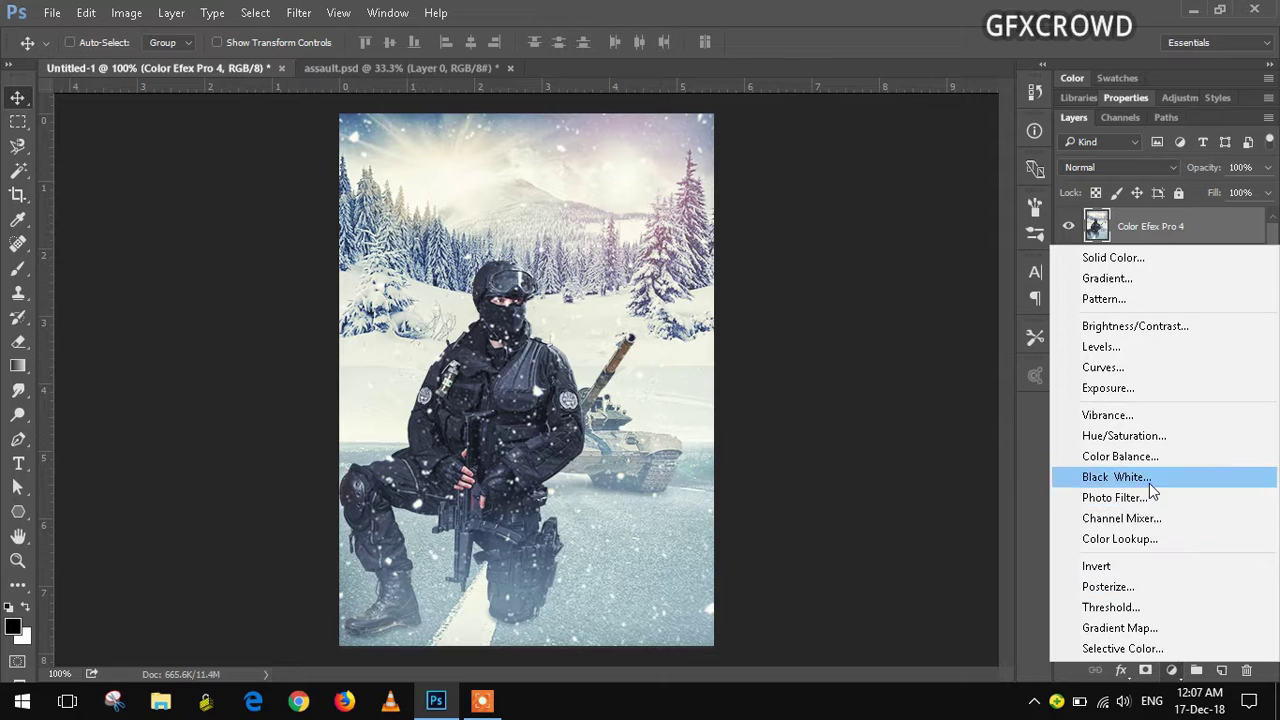
# - Add a Gradient Map adjustment layer using the Cyanotype preset
pyautogui.click(1138, 630)
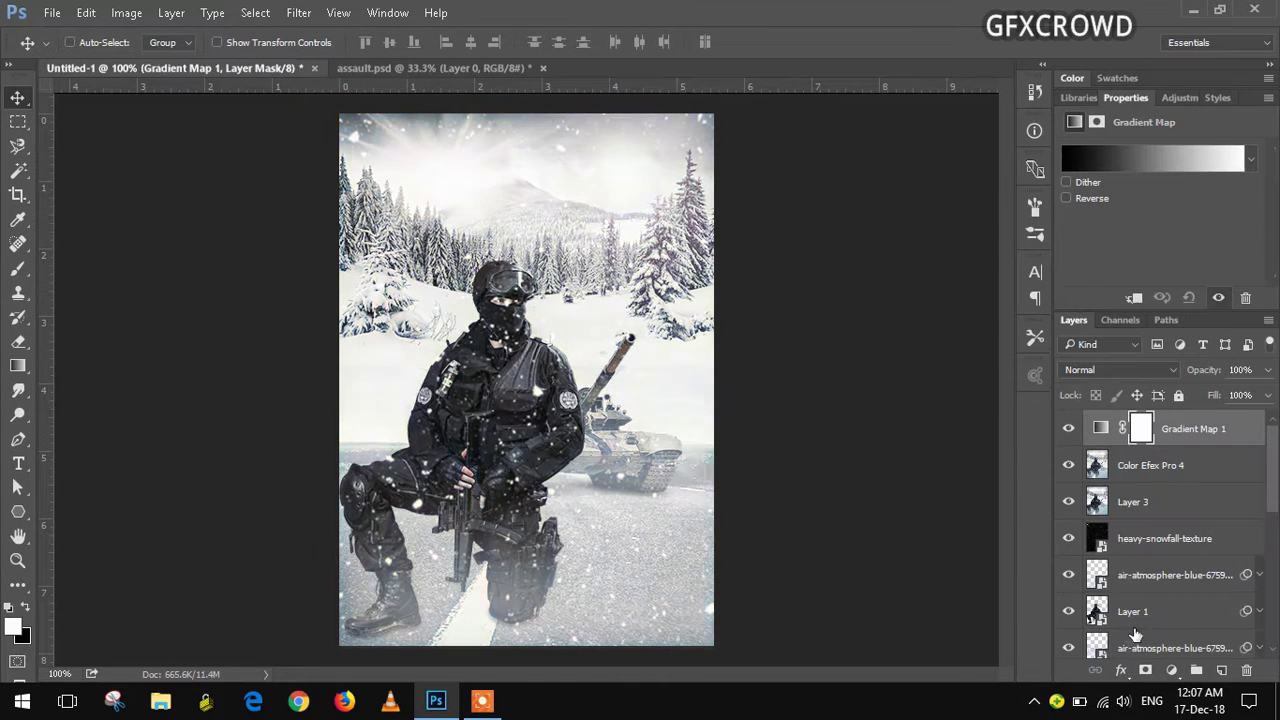
pyautogui.click(1172, 166)
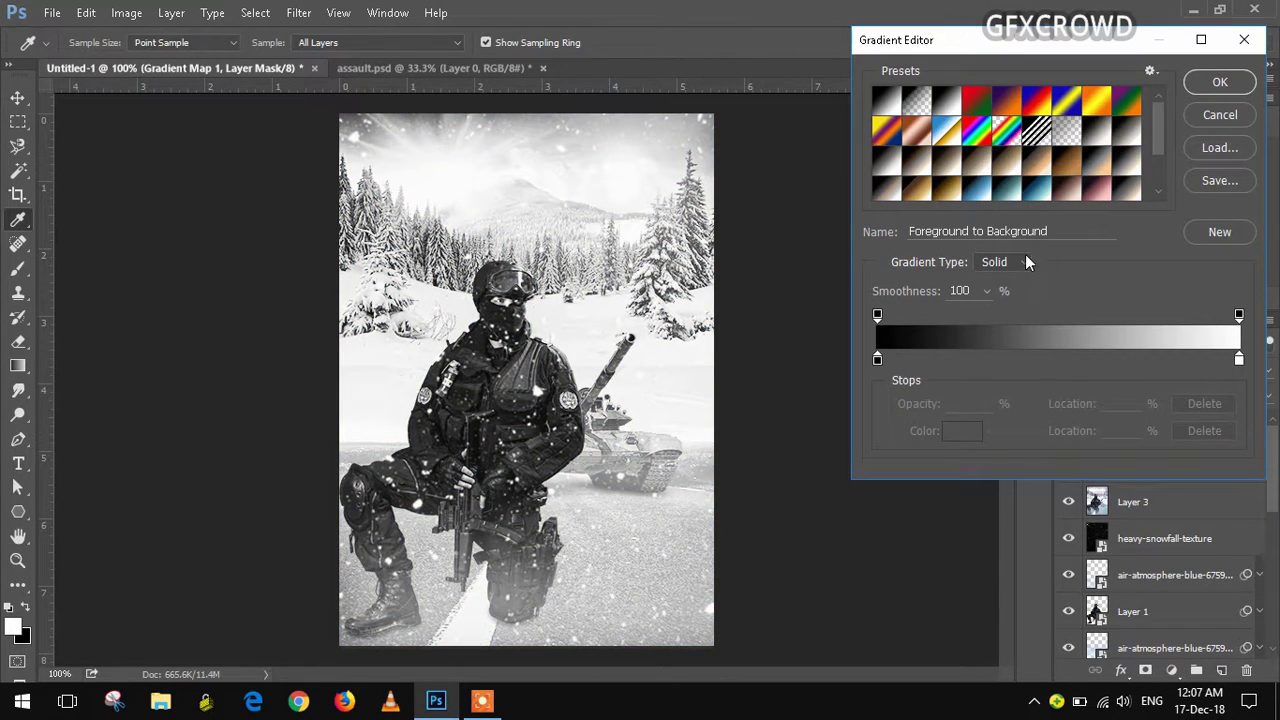
pyautogui.click(1013, 202)
pyautogui.click(1045, 193)
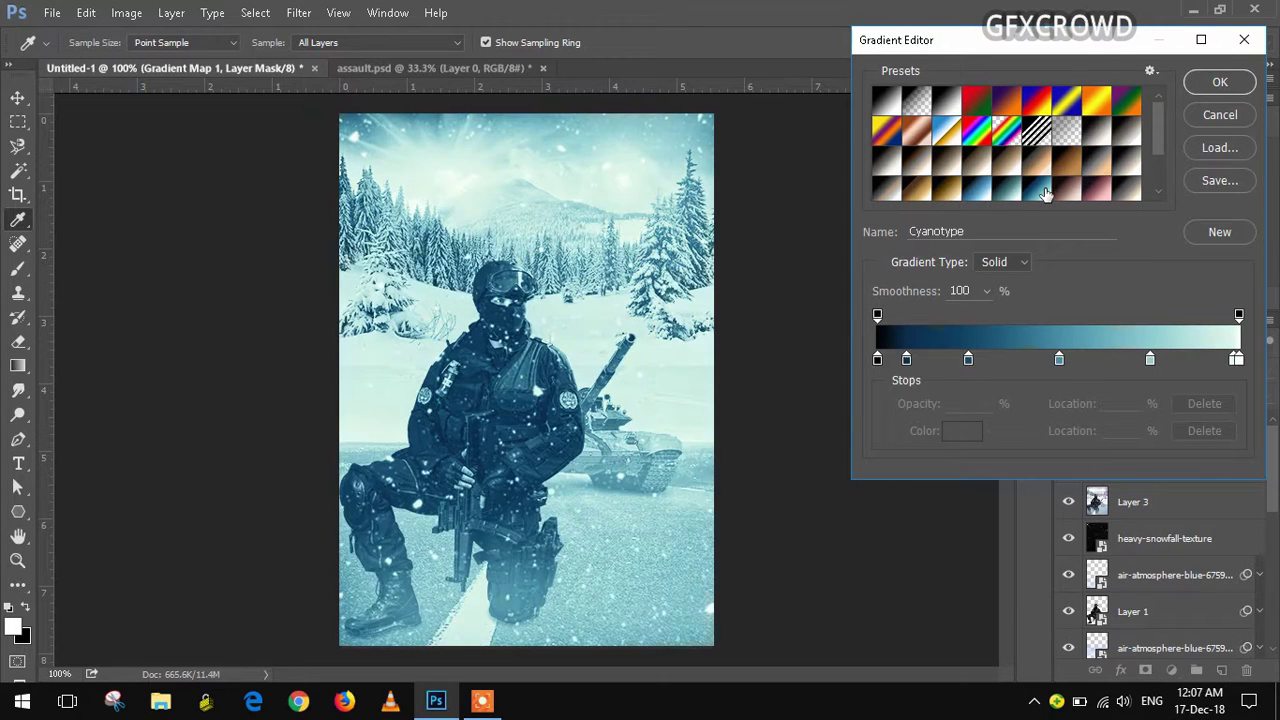
pyautogui.click(1210, 85)
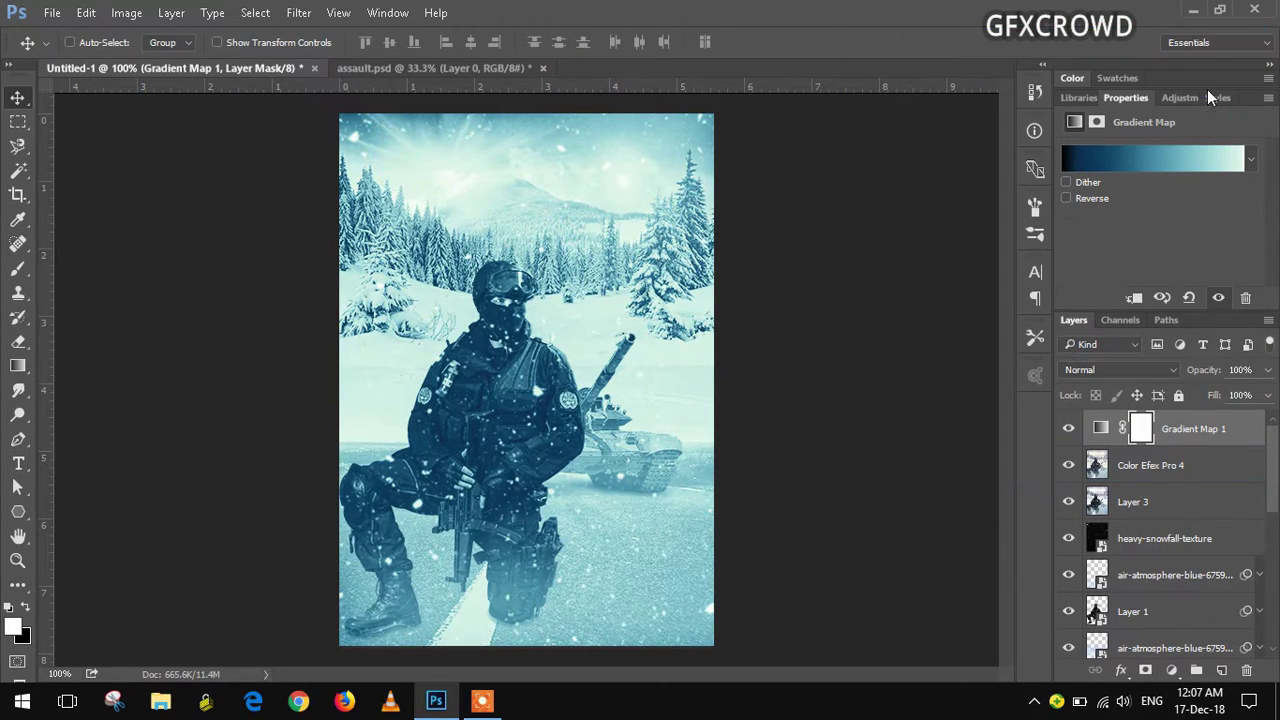
# - Blend Gradient Map 1 in Soft Light at 85% opacity
pyautogui.doubleClick(1135, 97)
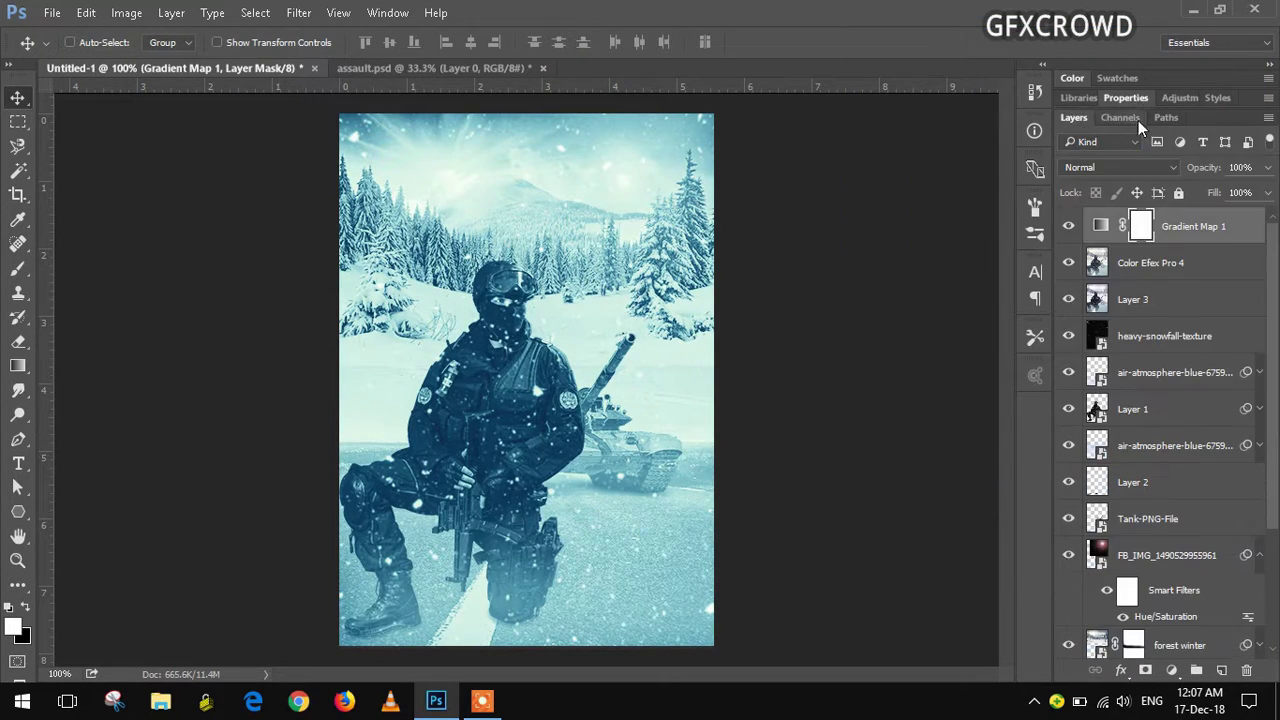
pyautogui.click(1126, 166)
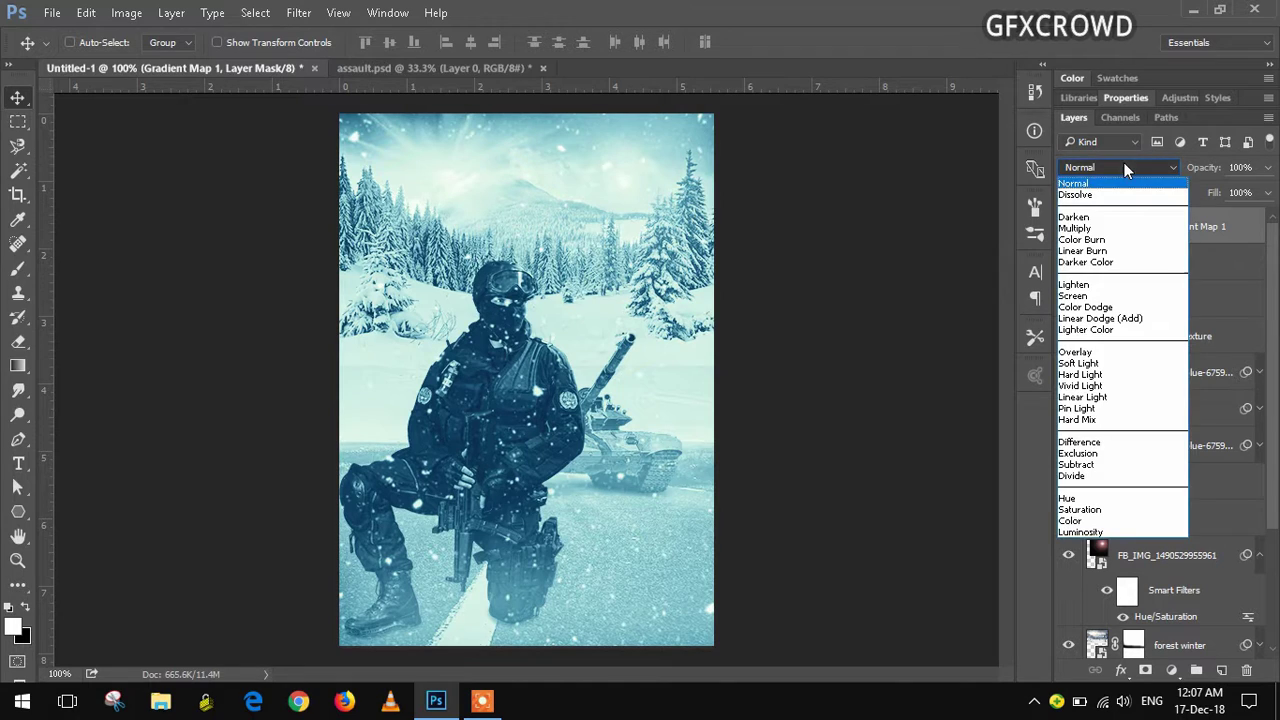
pyautogui.click(1116, 366)
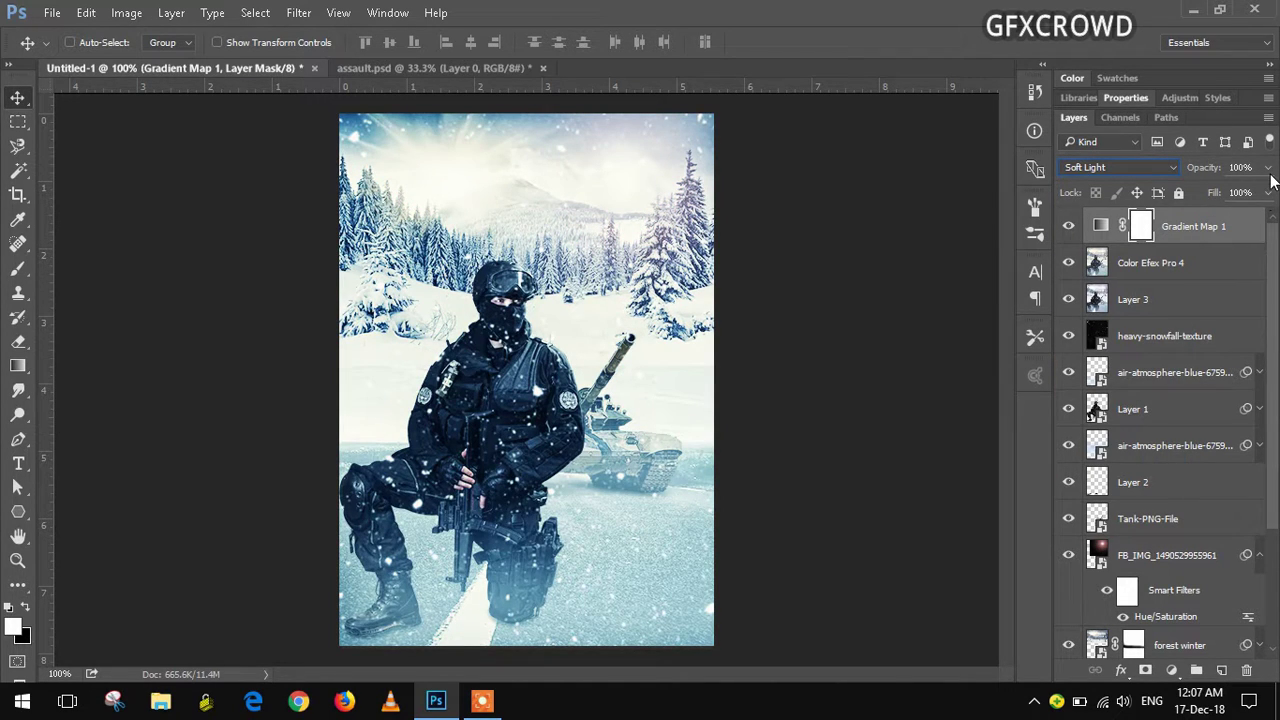
pyautogui.moveTo(1268, 170); pyautogui.dragTo(1240, 190)
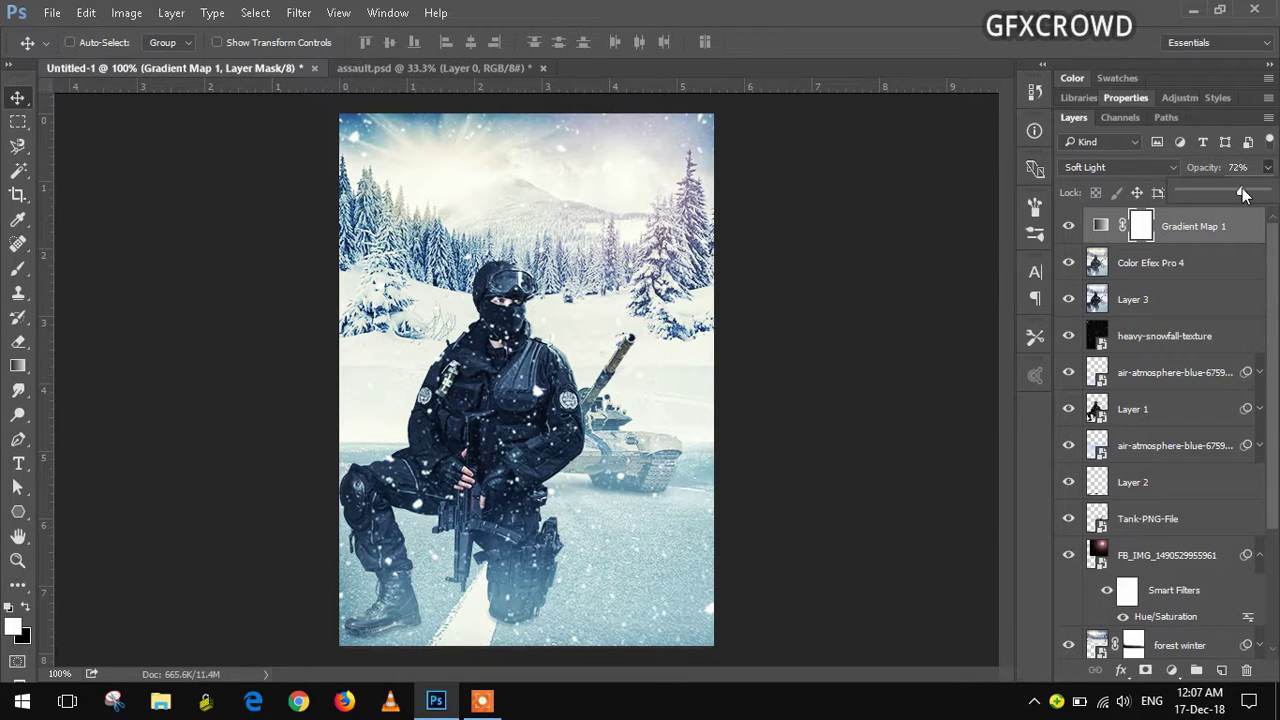
pyautogui.moveTo(1247, 199); pyautogui.dragTo(1251, 199)
pyautogui.click(1208, 265)
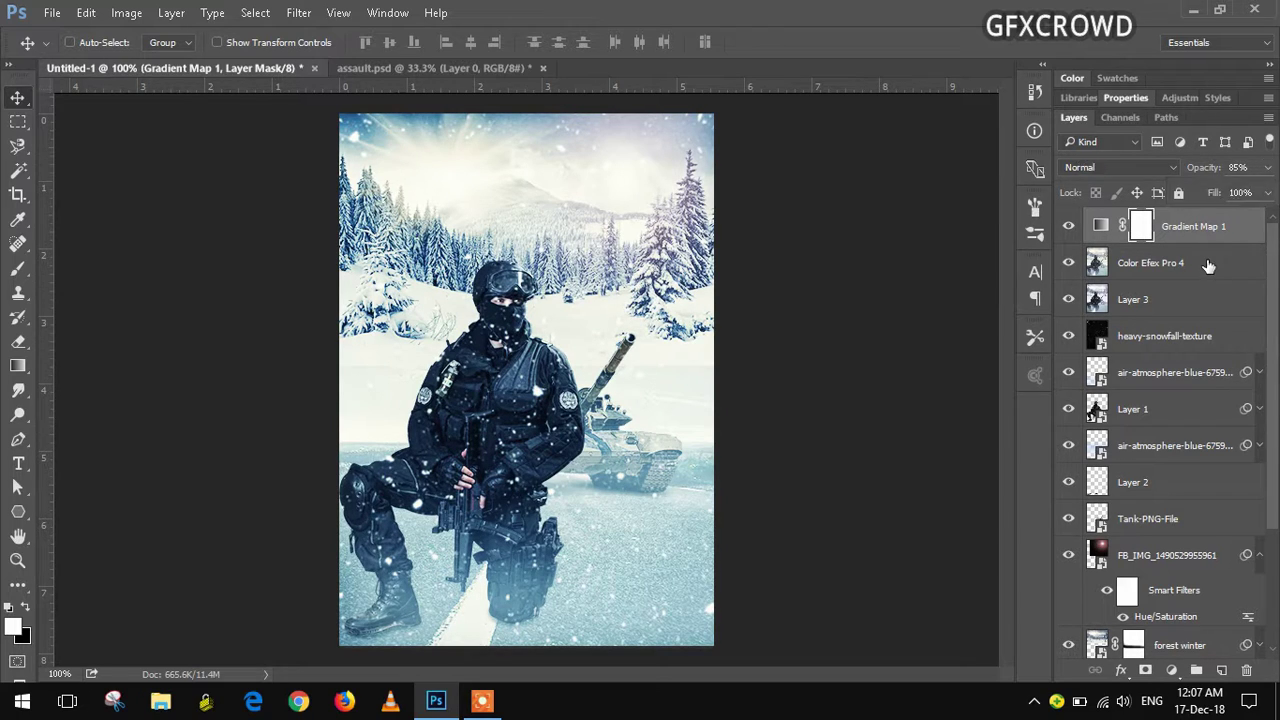
pyautogui.click(1208, 264)
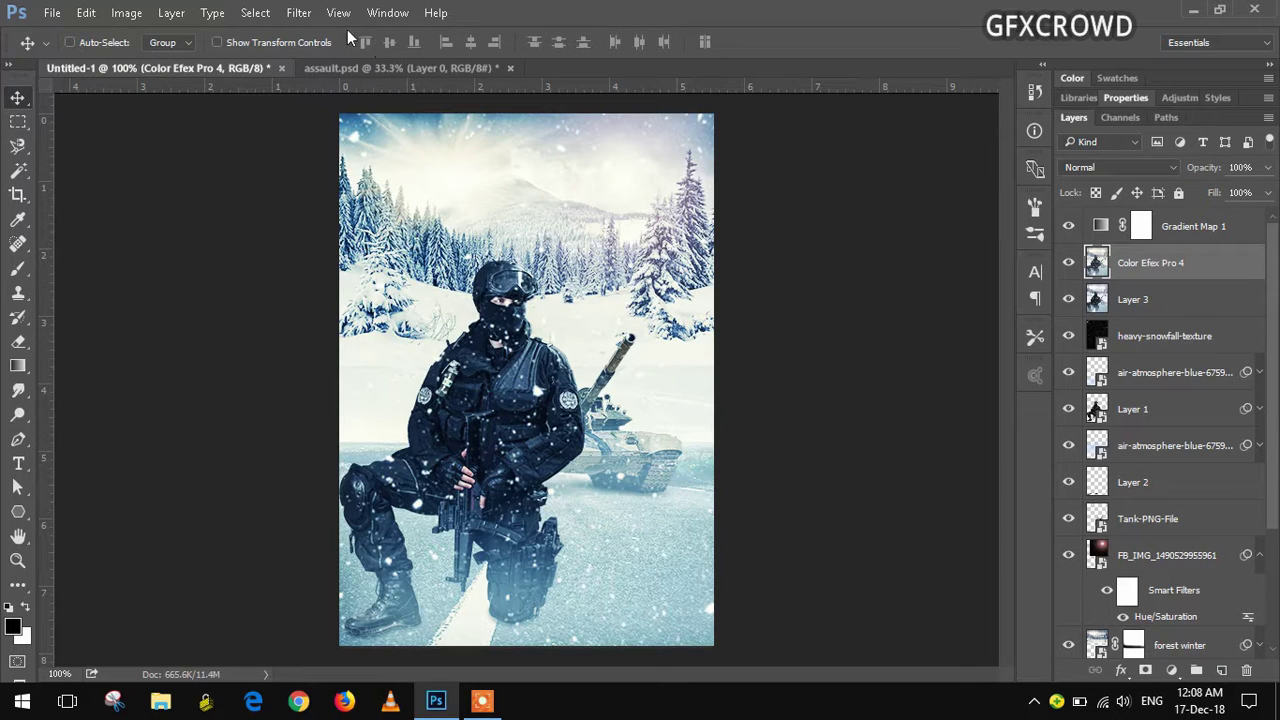
# - Use Camera Raw to set Color Efex Pro 4 to Exposure -0.25, Clarity +12, Dehaze -12
pyautogui.click(312, 16)
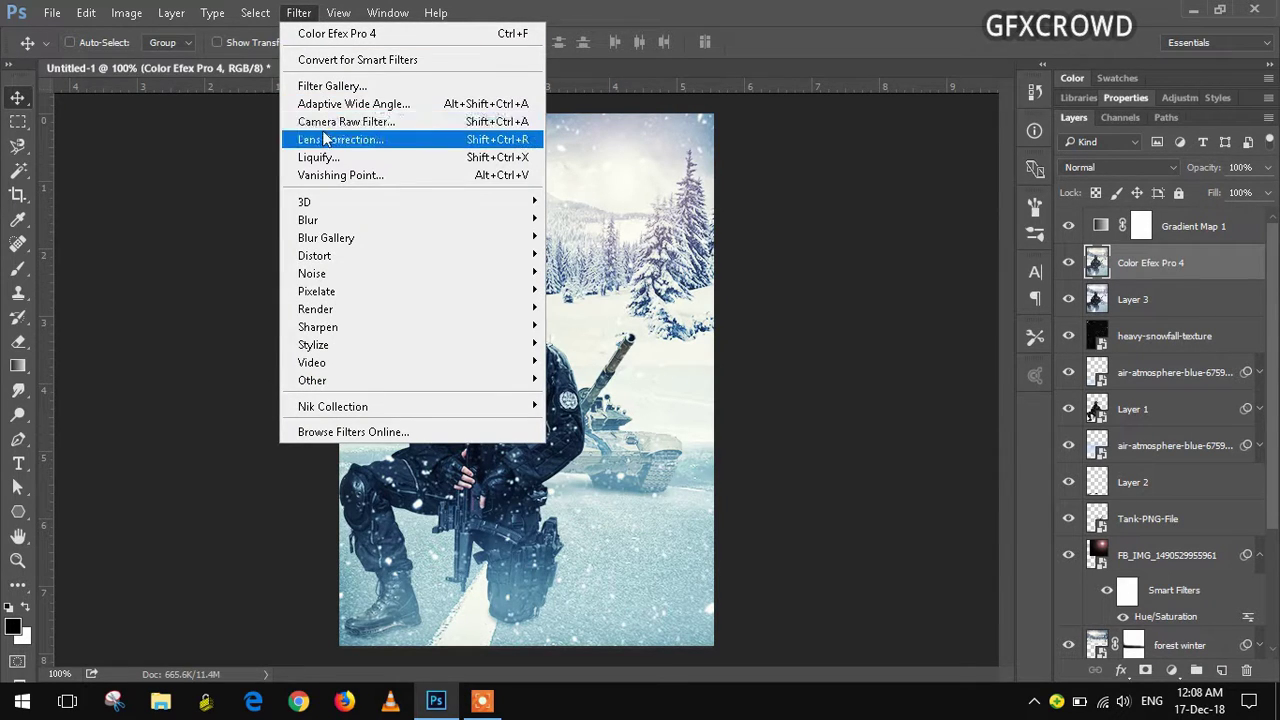
pyautogui.press('Escape')
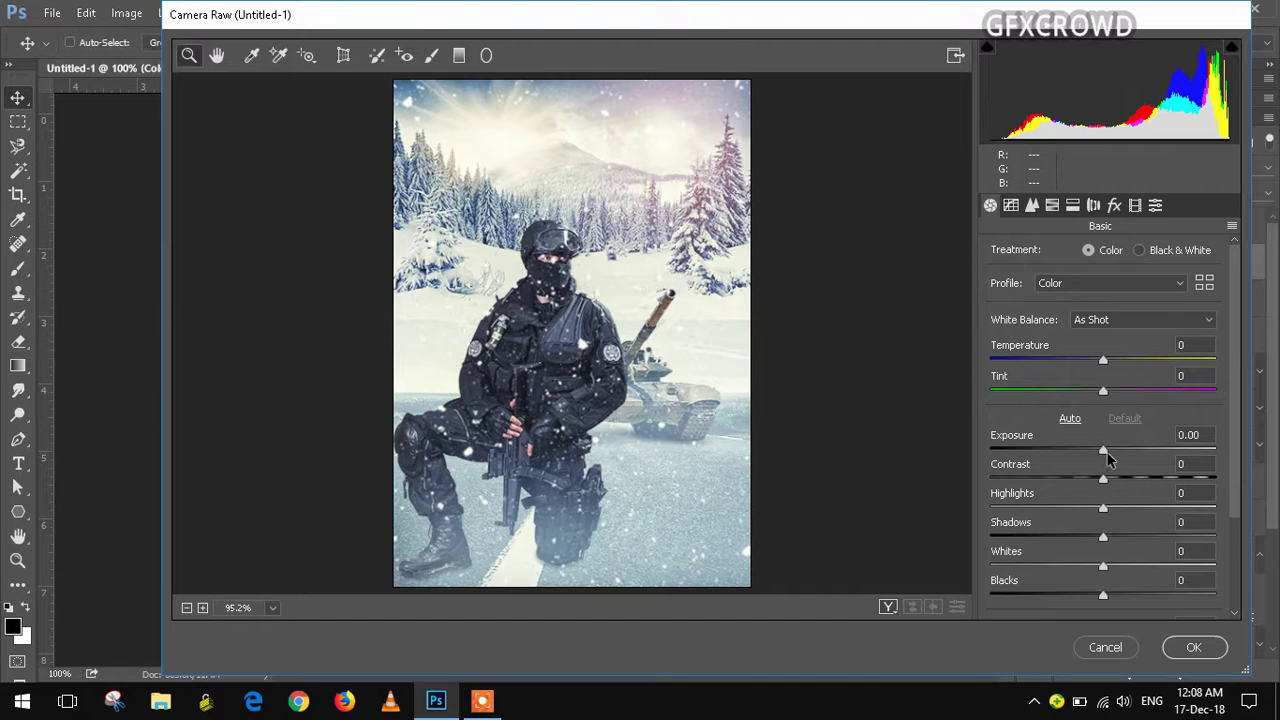
pyautogui.moveTo(1104, 449)
pyautogui.mouseDown()
pyautogui.moveTo(1087, 446)
pyautogui.moveTo(1100, 449)
pyautogui.mouseUp()
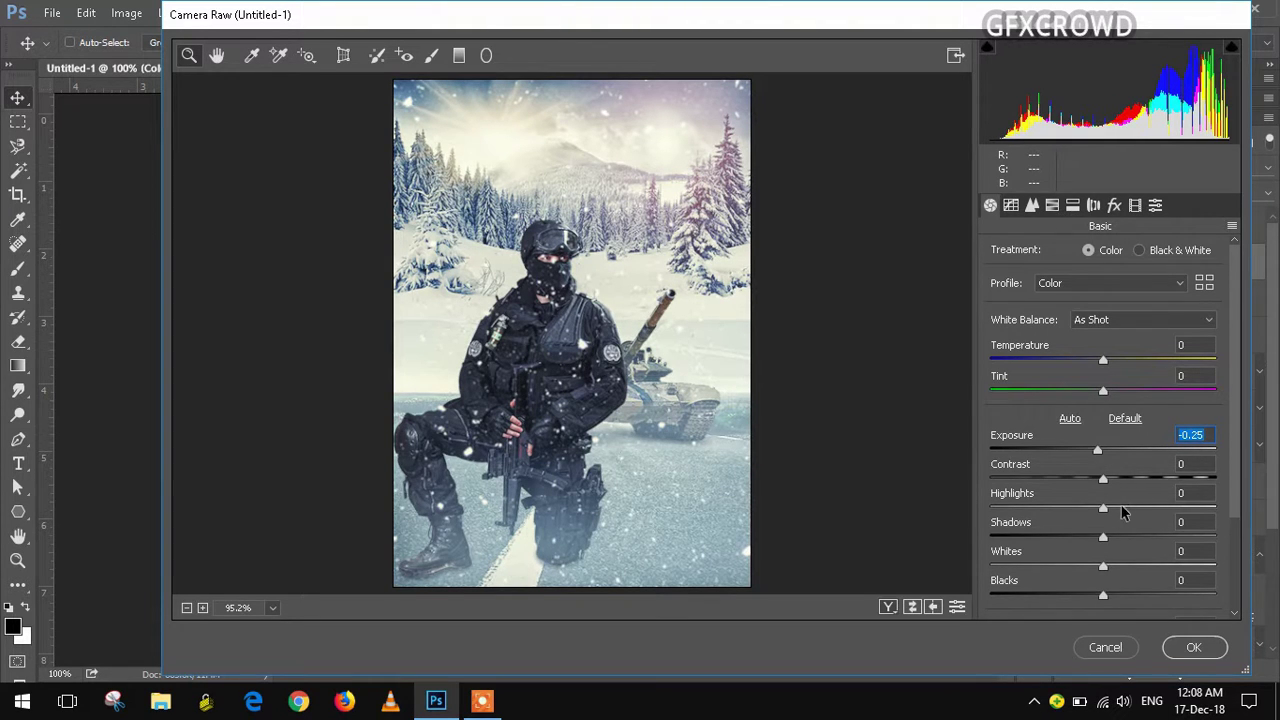
pyautogui.scroll(-1, 1120, 515)
pyautogui.scroll(-2, 1118, 524)
pyautogui.moveTo(1103, 511)
pyautogui.mouseDown()
pyautogui.moveTo(1116, 505)
pyautogui.moveTo(1119, 537)
pyautogui.moveTo(1091, 537)
pyautogui.mouseUp()
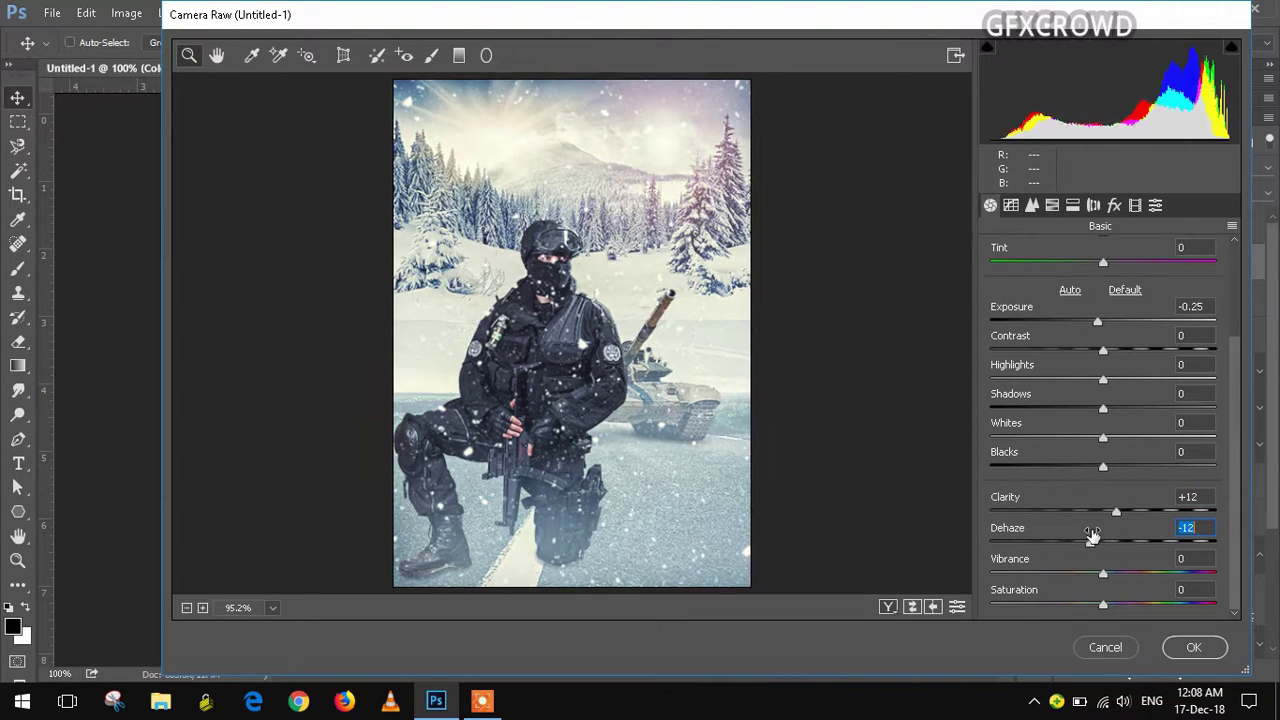
pyautogui.click(1196, 647)
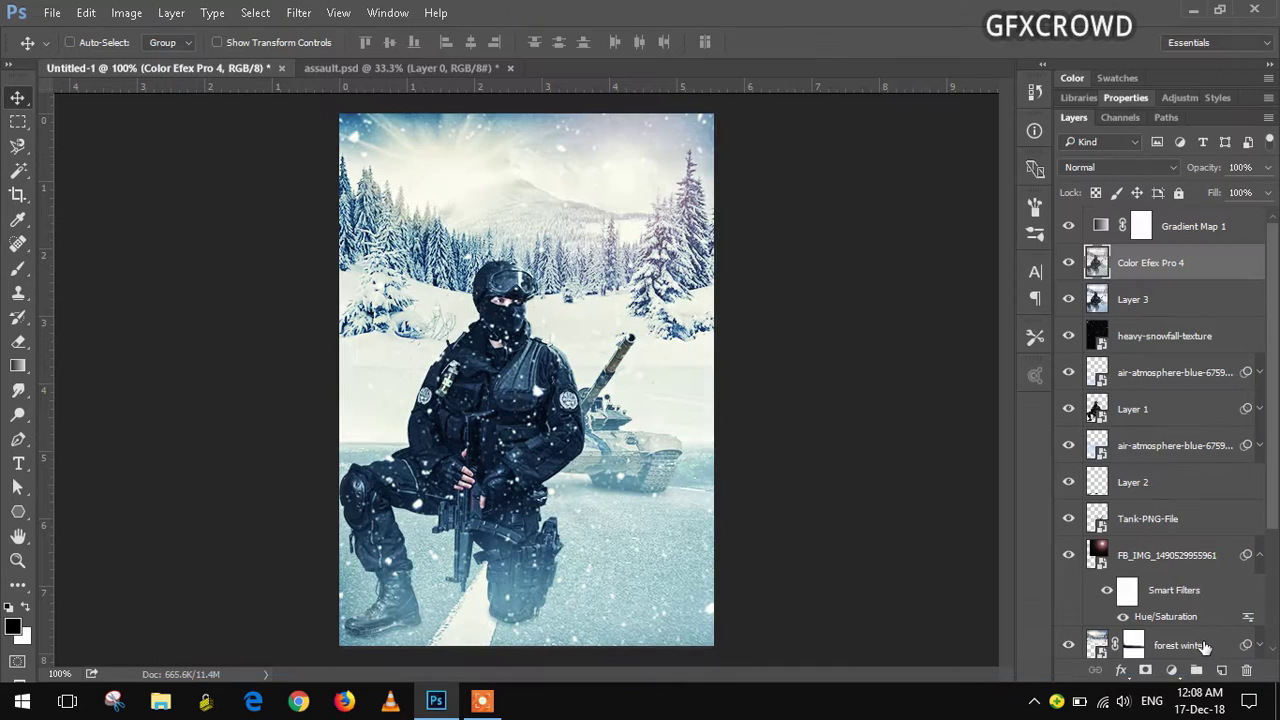
# - Duplicate the Color Efex Pro 4 layer and apply a 0.9-pixel High Pass to the copy
pyautogui.moveTo(1174, 282); pyautogui.dragTo(1224, 662)
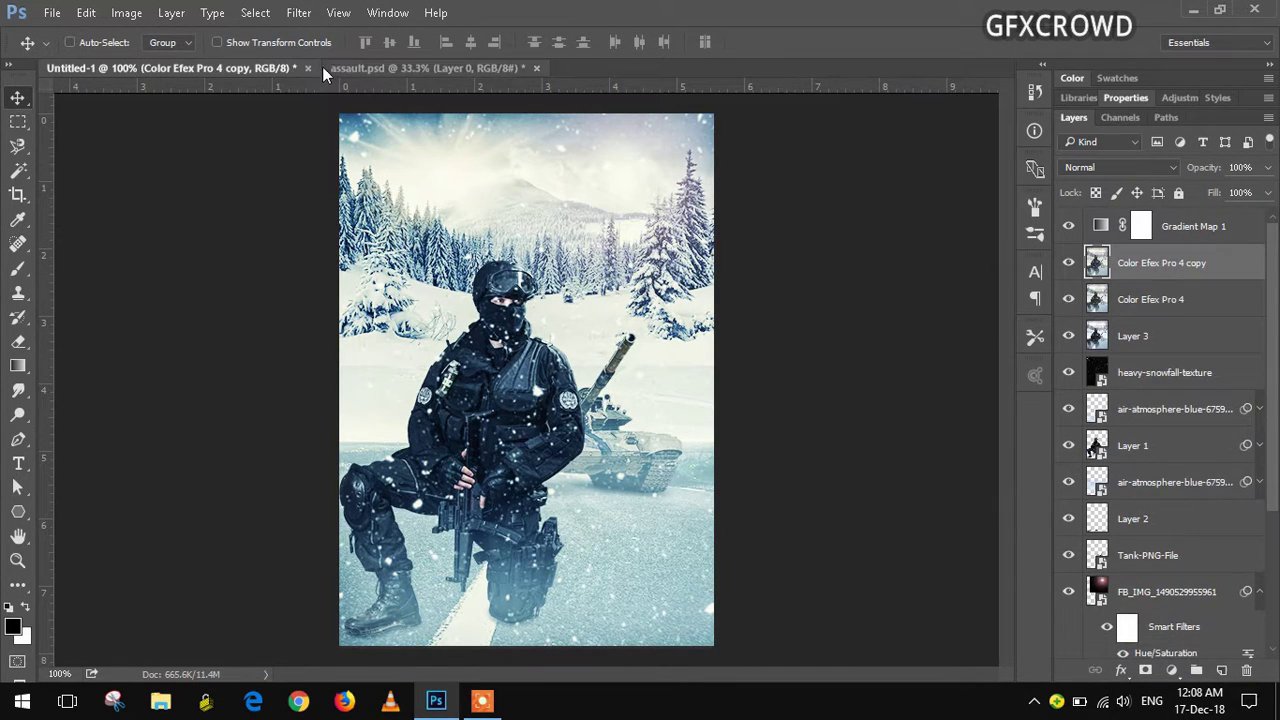
pyautogui.click(298, 13)
pyautogui.moveTo(411, 380)
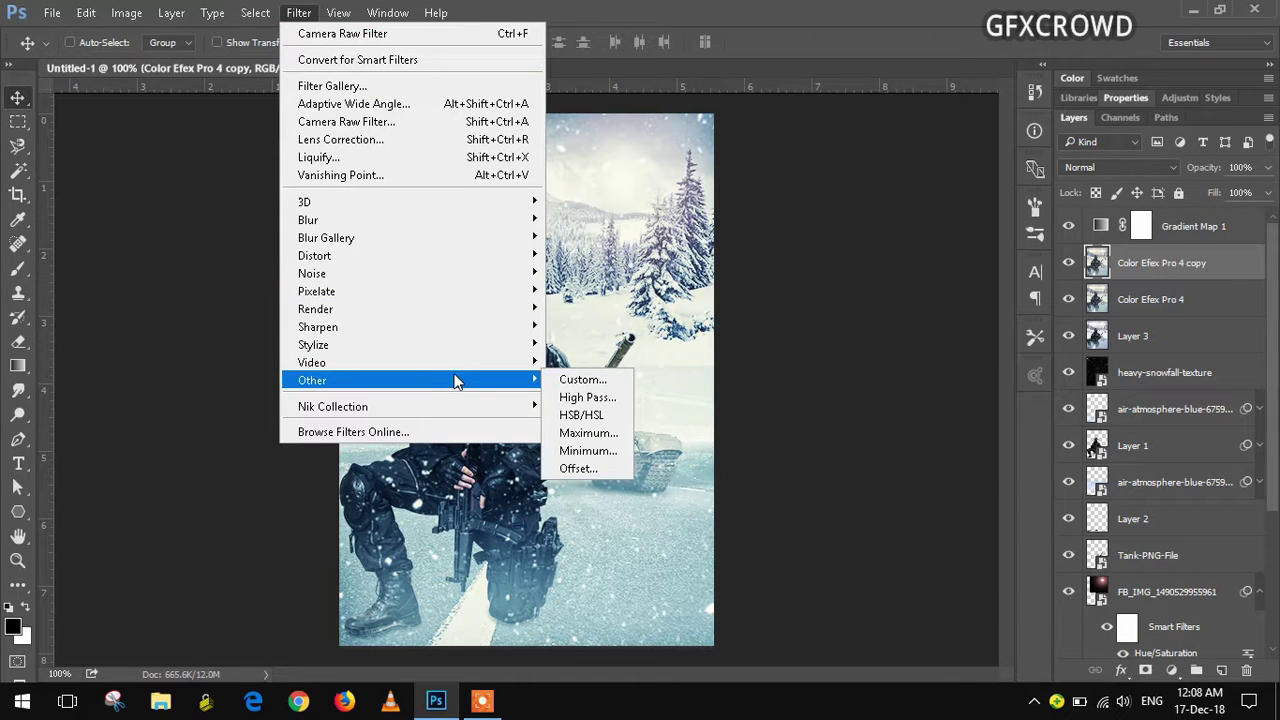
pyautogui.click(587, 397)
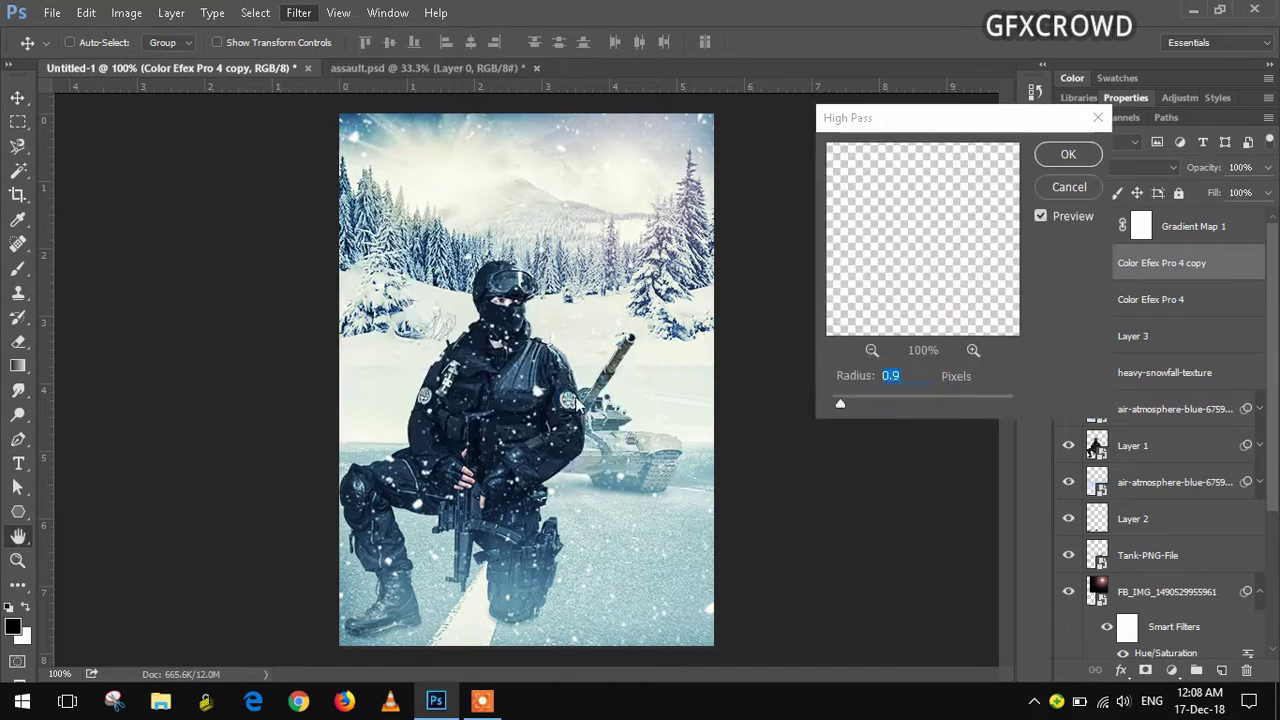
pyautogui.click(1060, 155)
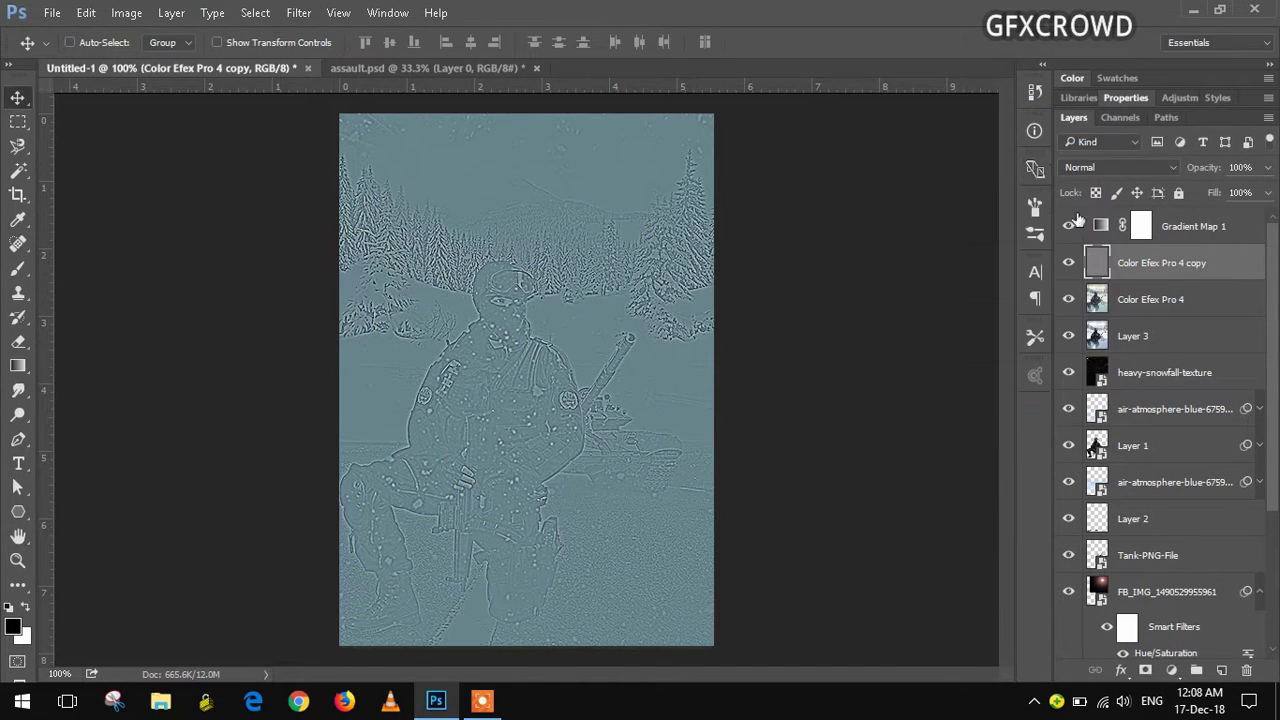
# - Set the high-pass copy's blend mode to Overlay after trying Soft Light
pyautogui.click(1104, 169)
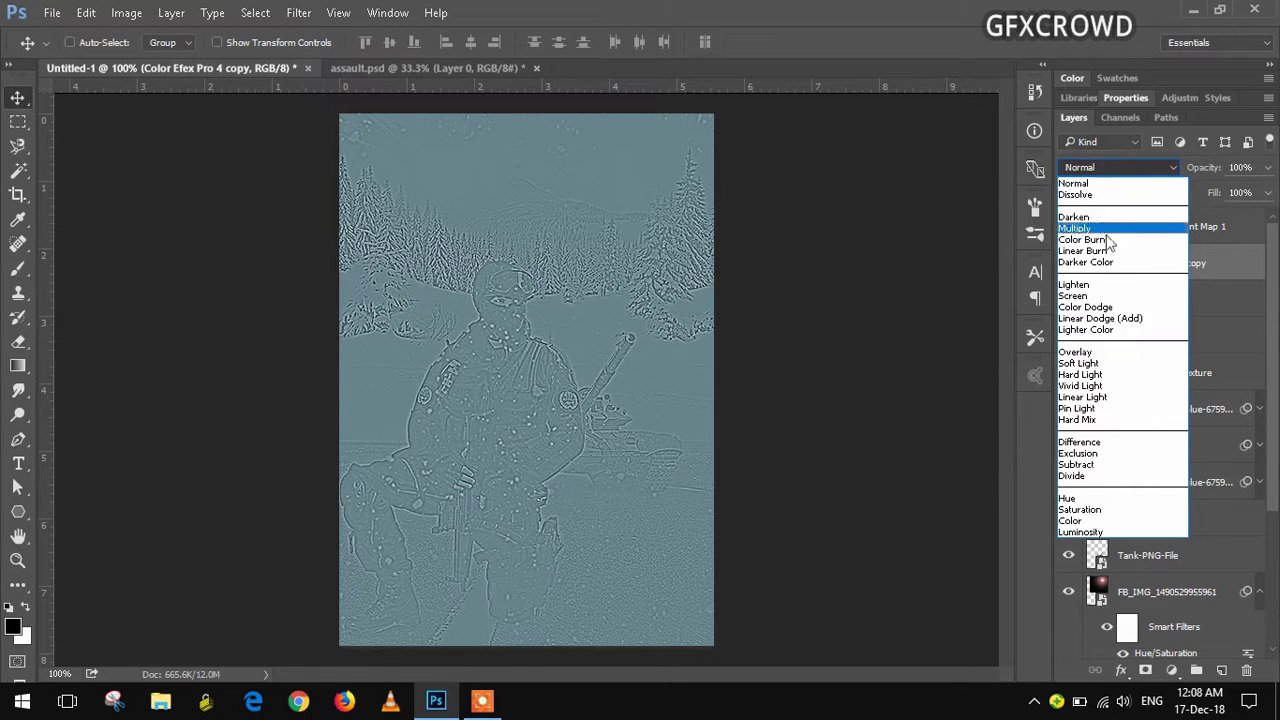
pyautogui.click(1078, 363)
pyautogui.click(1100, 167)
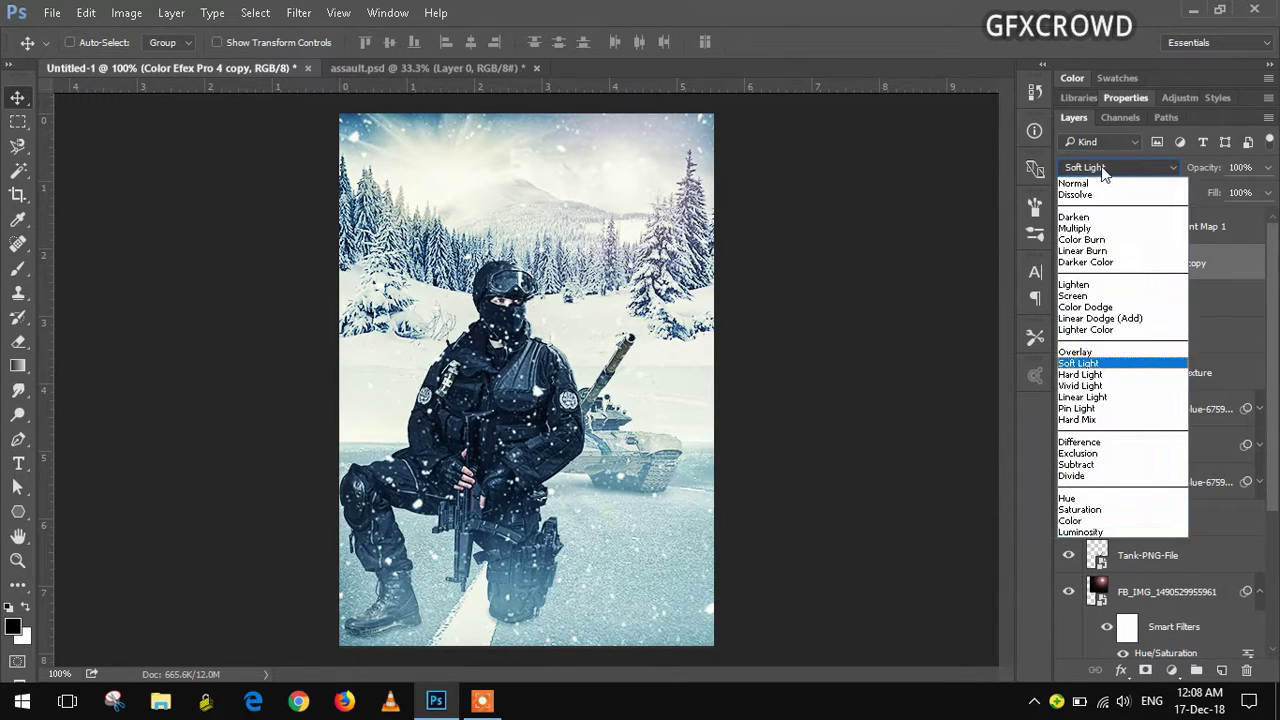
pyautogui.click(1080, 352)
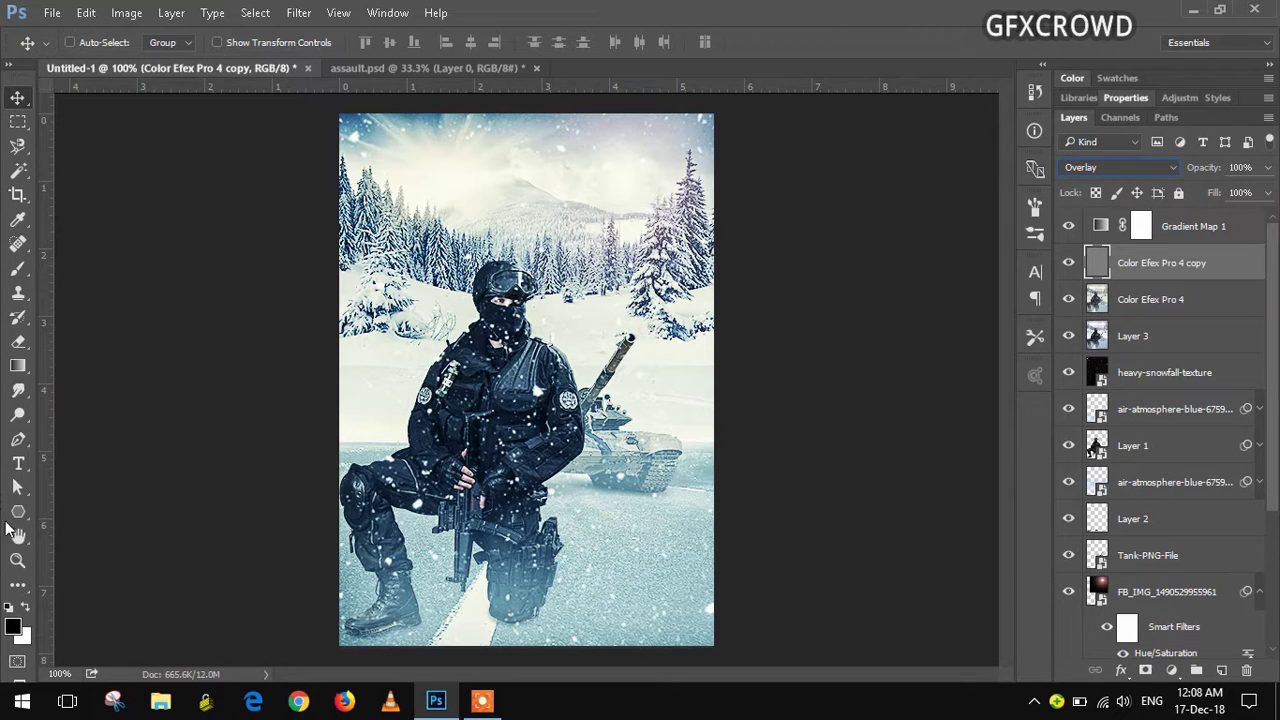
pyautogui.click(19, 464)
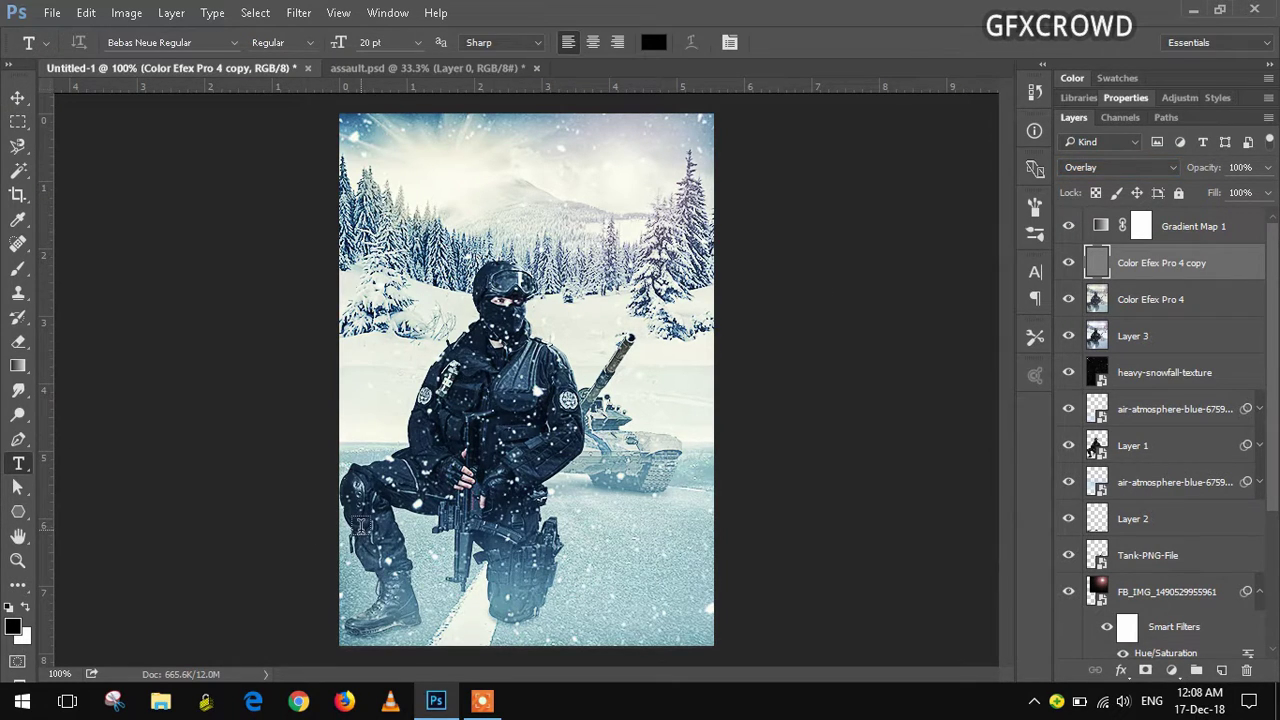
# - Add an ICE SOLDIER text layer in Bebas Neue Regular 20 pt near the lower left
pyautogui.click(360, 525)
pyautogui.write('SOLDIER')
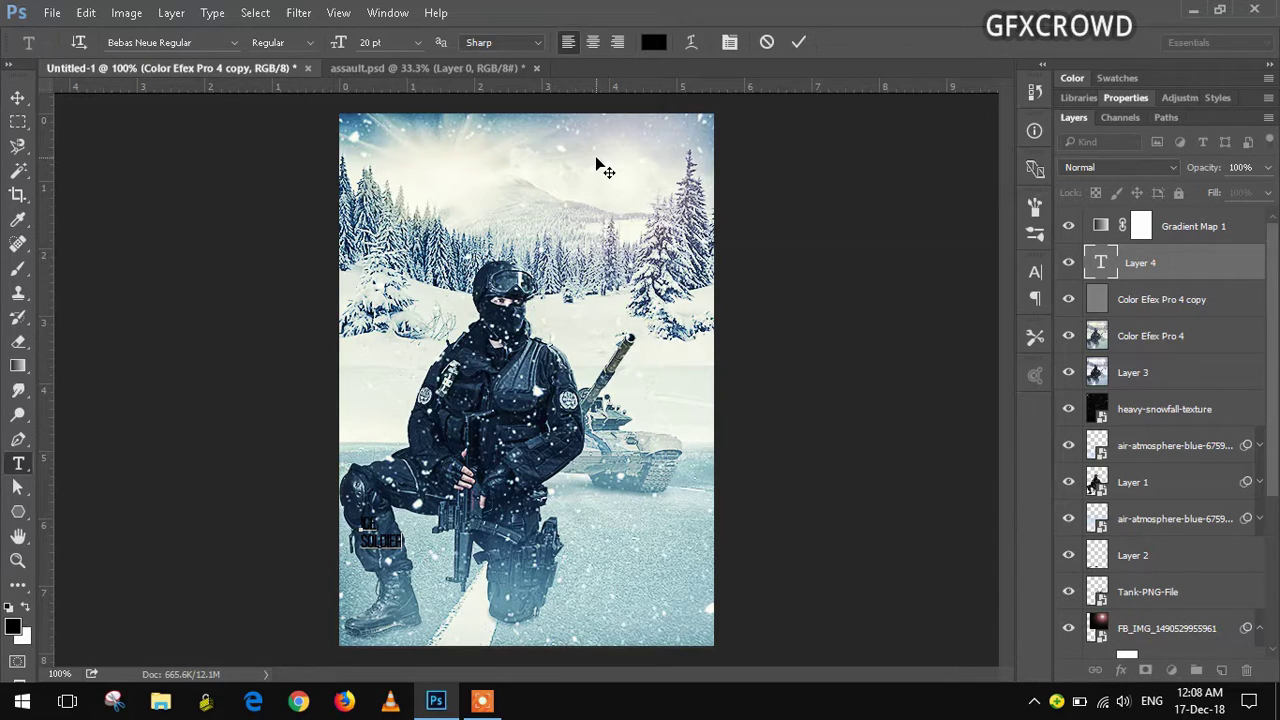
pyautogui.click(18, 99)
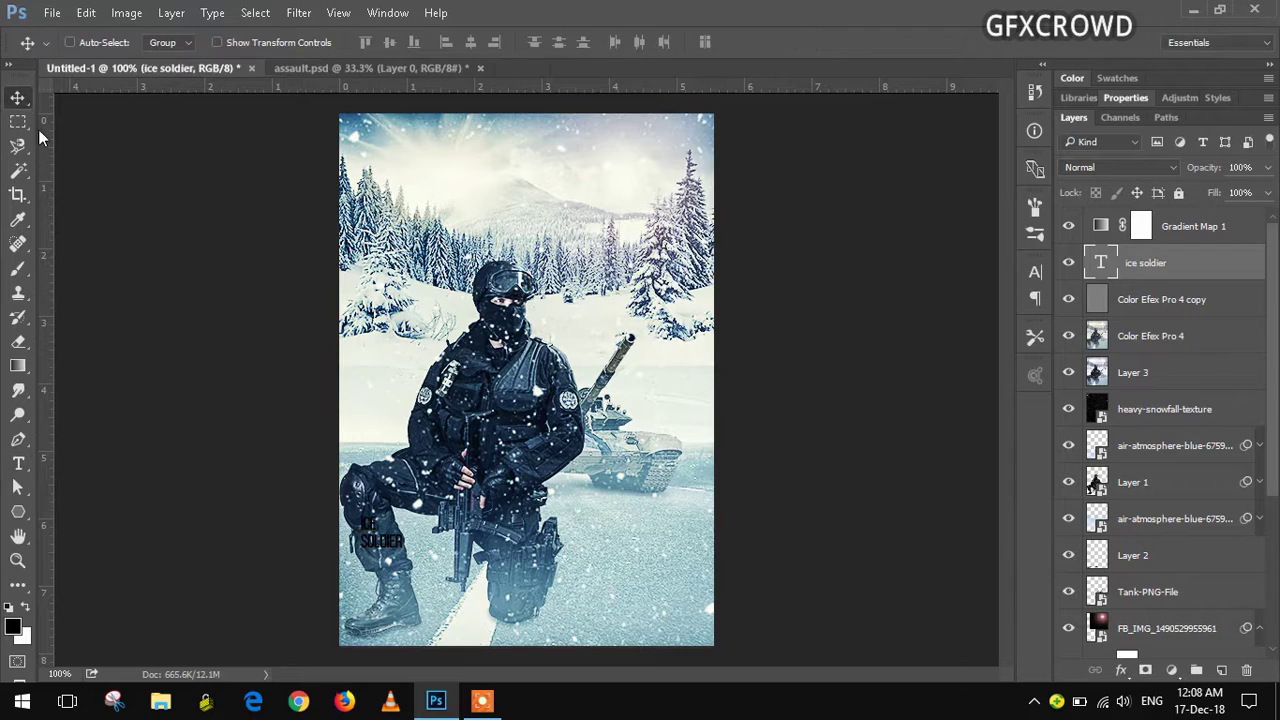
pyautogui.click(22, 464)
# - Set the title to 115 pt with 16 pt leading and 0 tracking
pyautogui.click(729, 43)
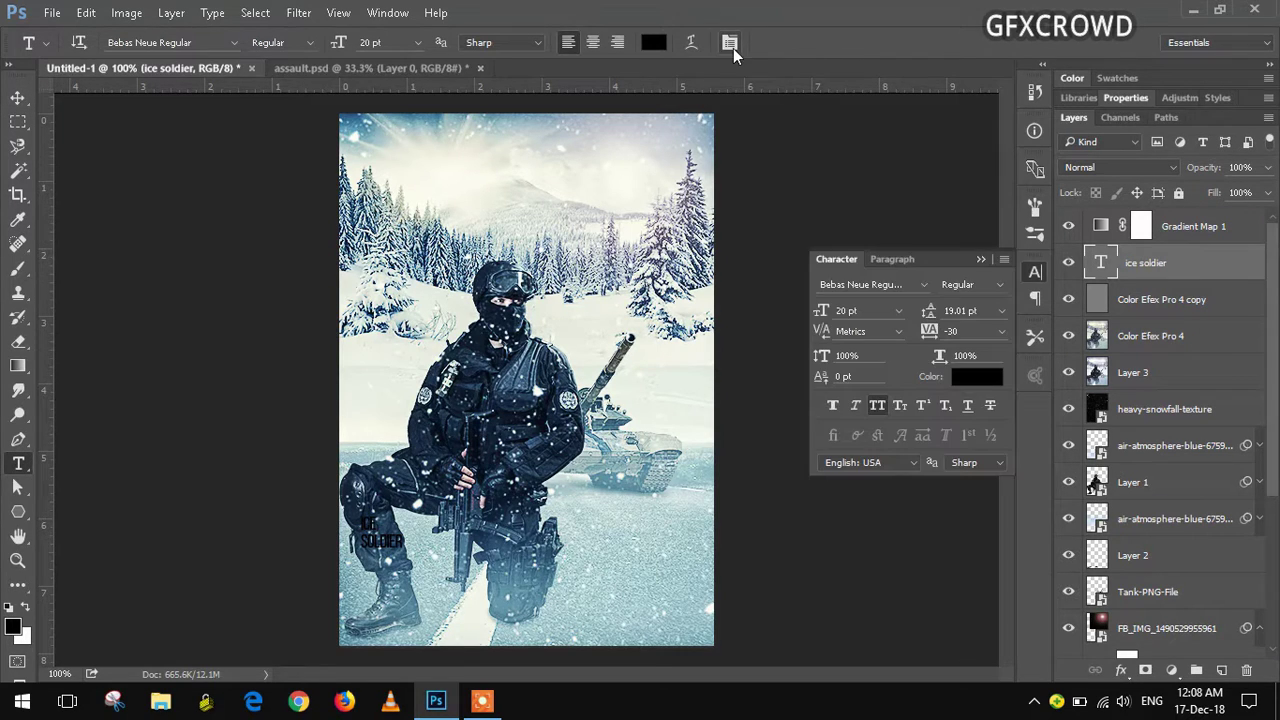
pyautogui.click(847, 311)
pyautogui.write('115')
pyautogui.press('Return')
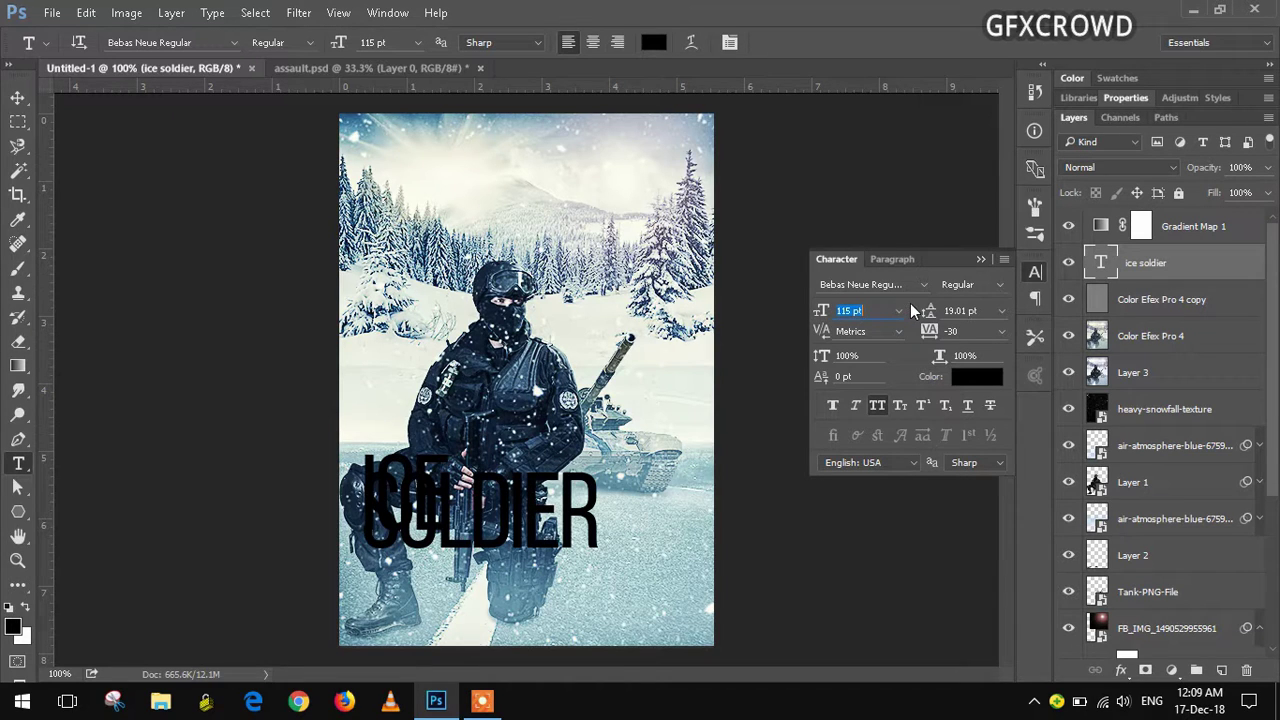
pyautogui.click(999, 313)
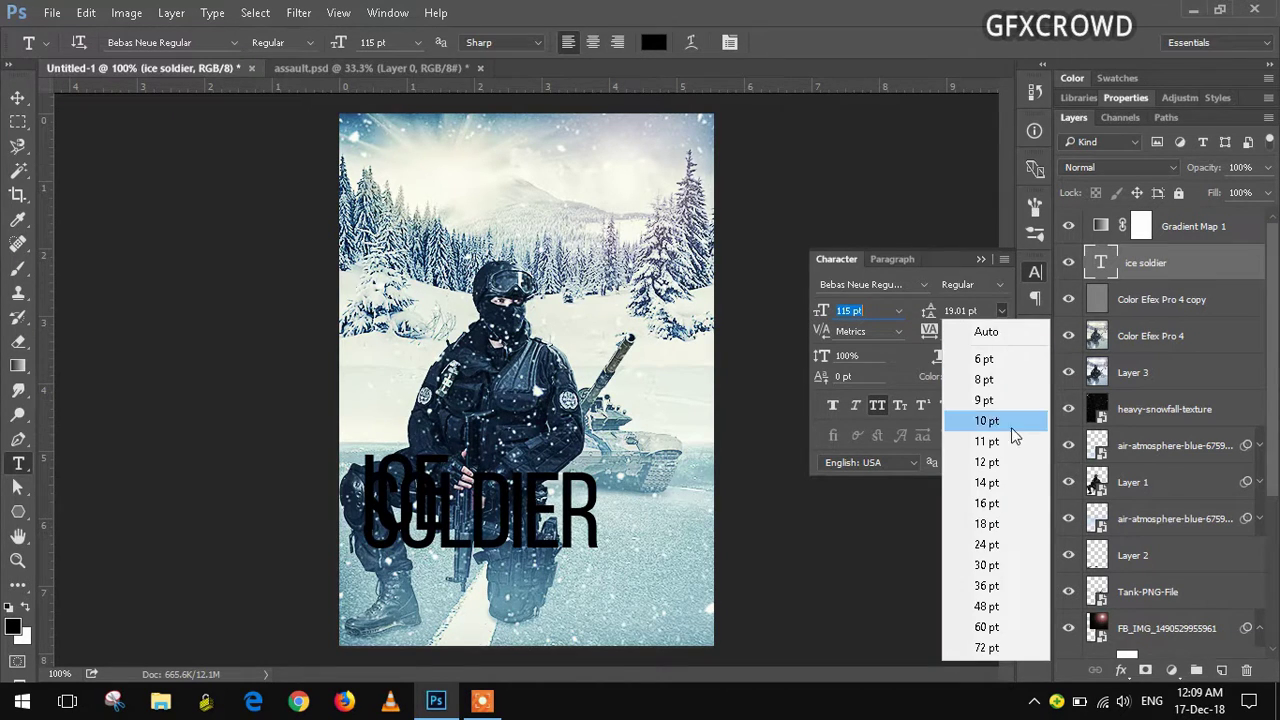
pyautogui.click(1018, 508)
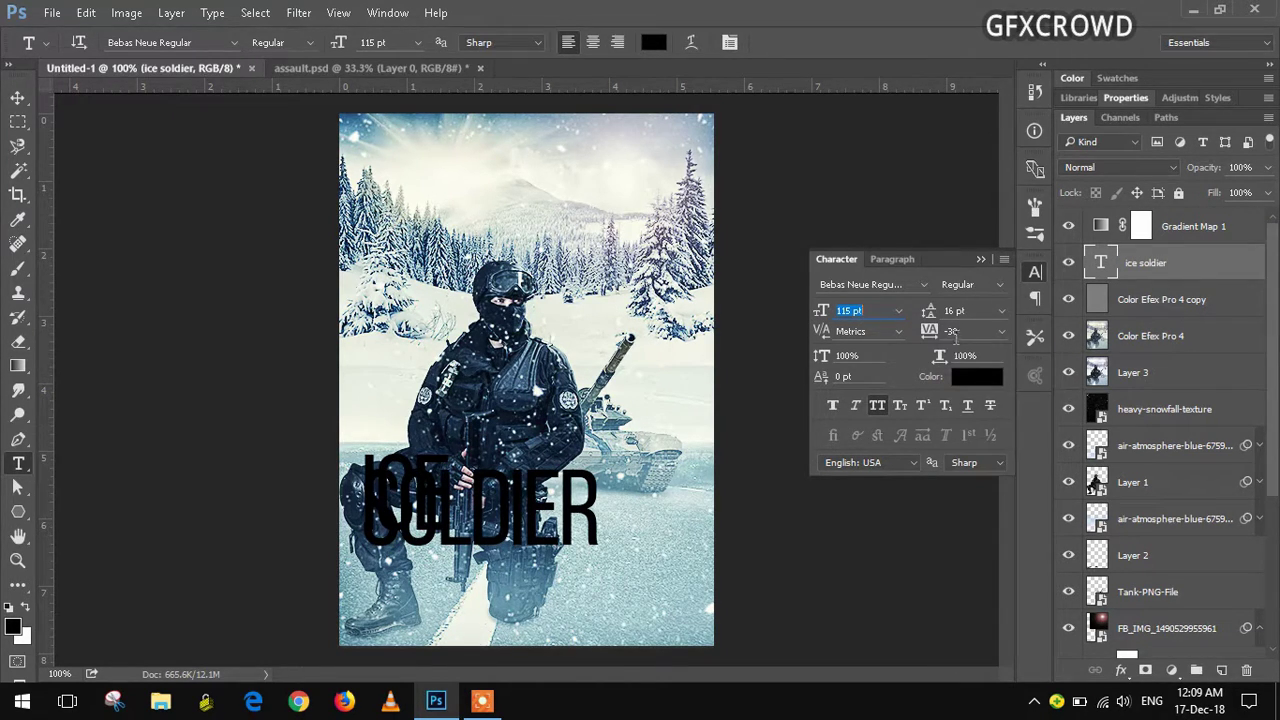
pyautogui.click(1002, 332)
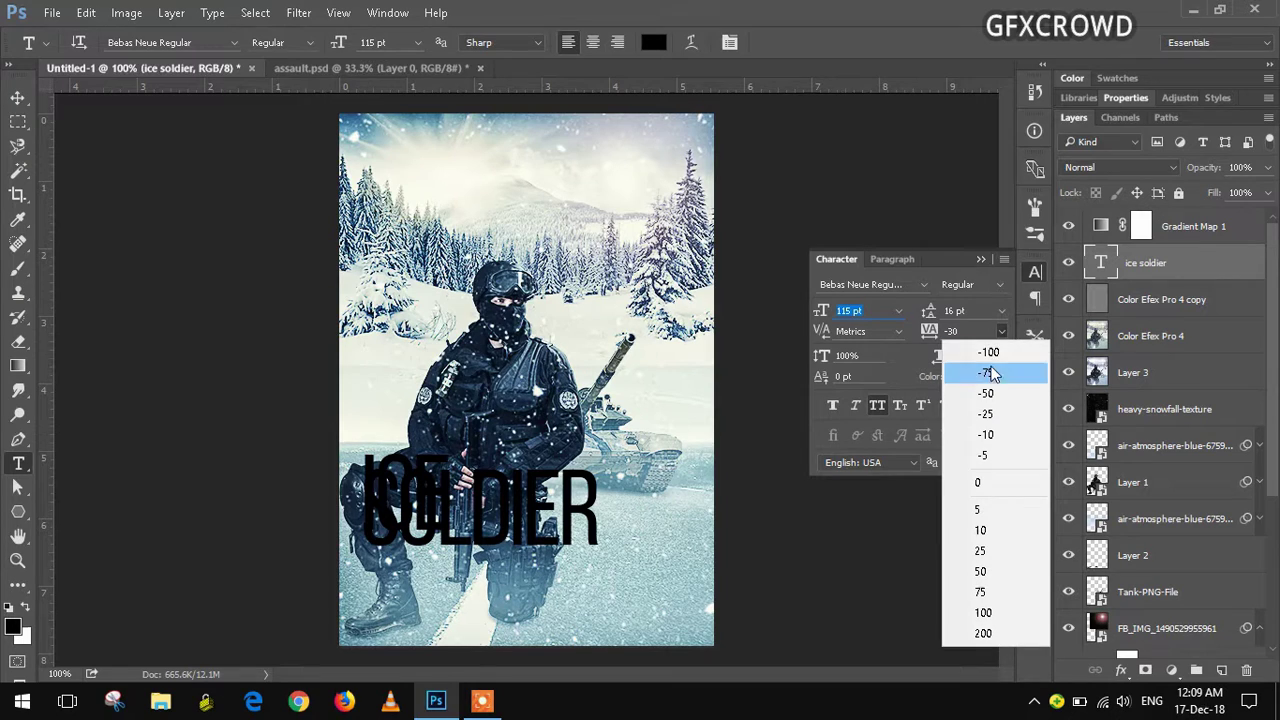
pyautogui.click(992, 481)
# - Change the title font to Akrobat, trying SemiBold before settling on Akrobat Bold
pyautogui.click(924, 282)
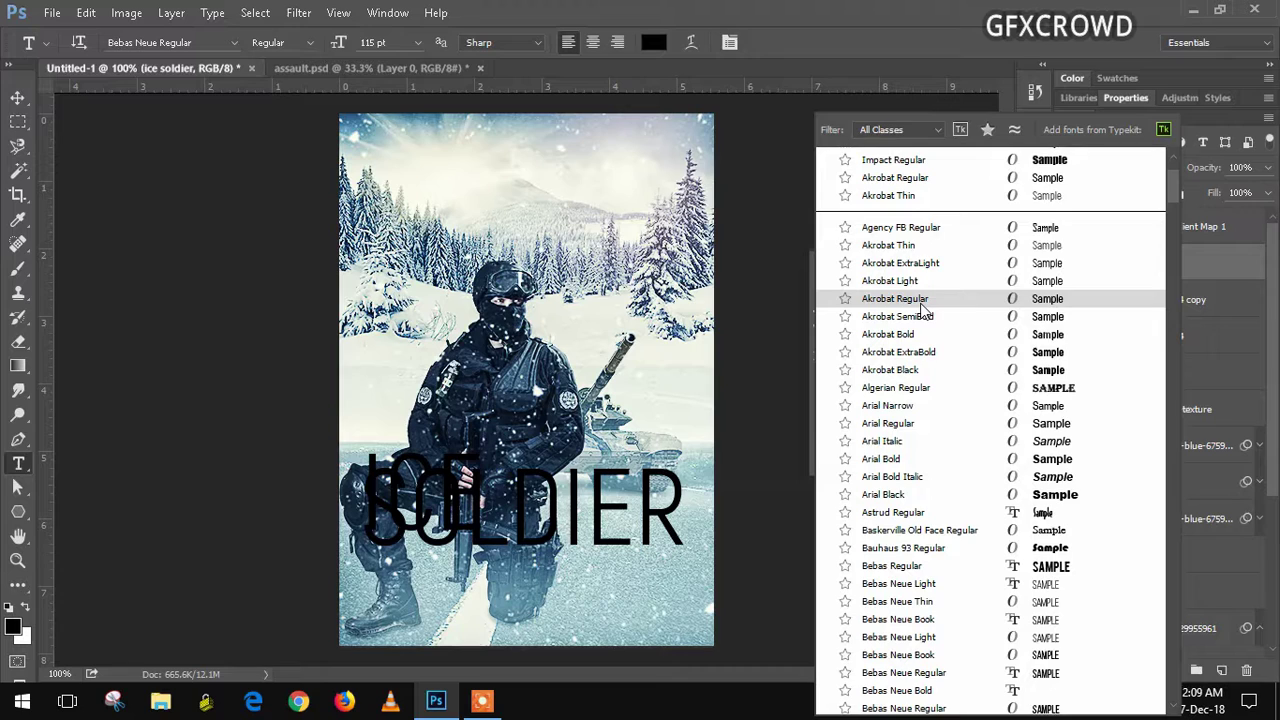
pyautogui.click(921, 304)
pyautogui.click(1001, 285)
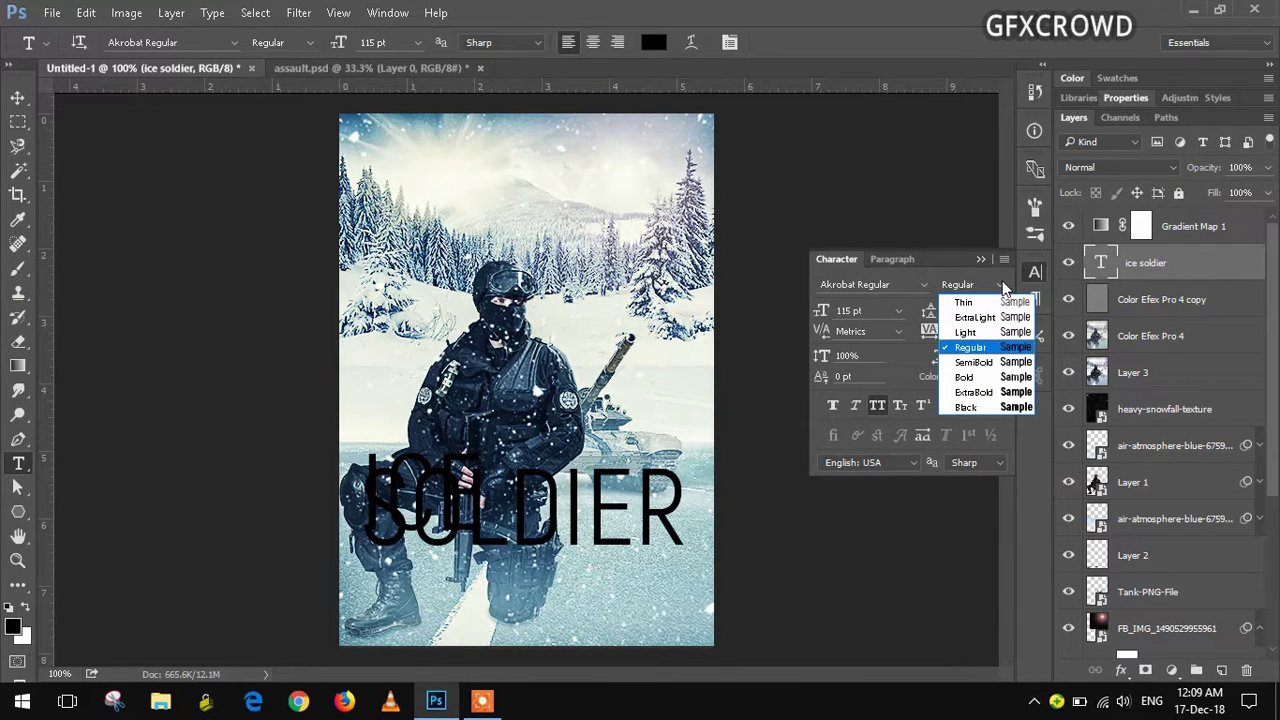
pyautogui.click(988, 365)
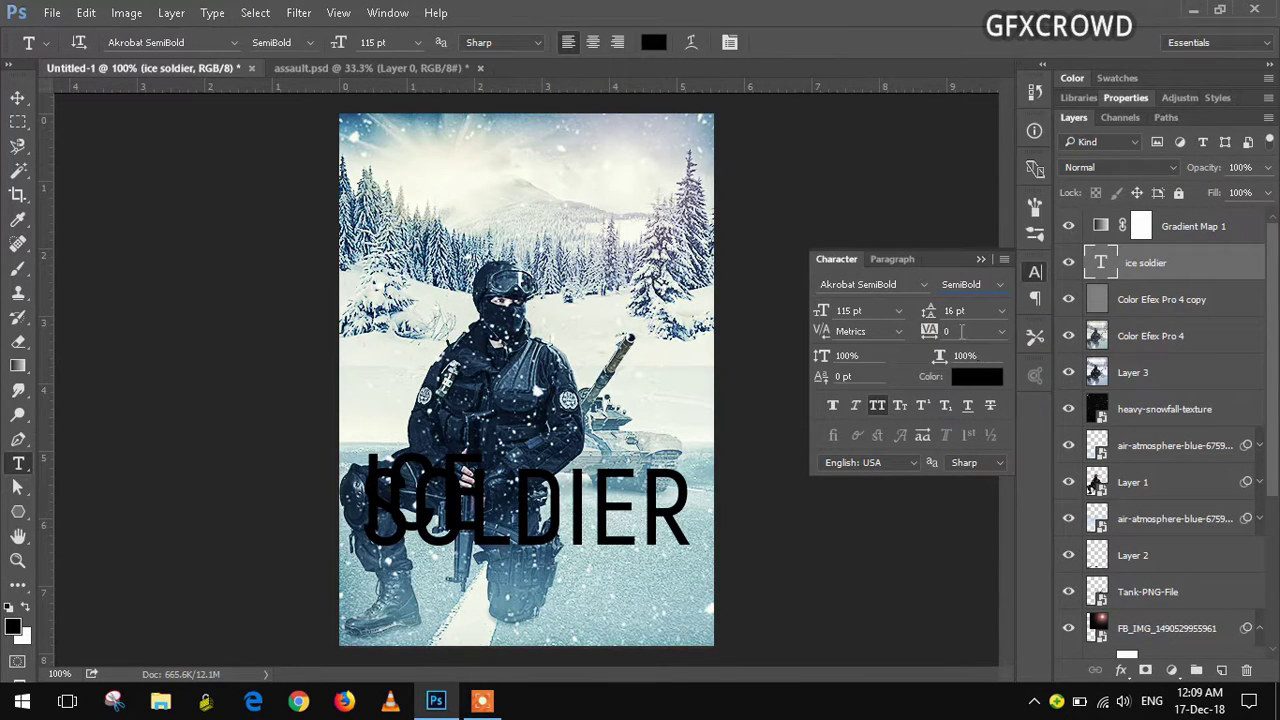
pyautogui.moveTo(930, 316); pyautogui.dragTo(937, 318)
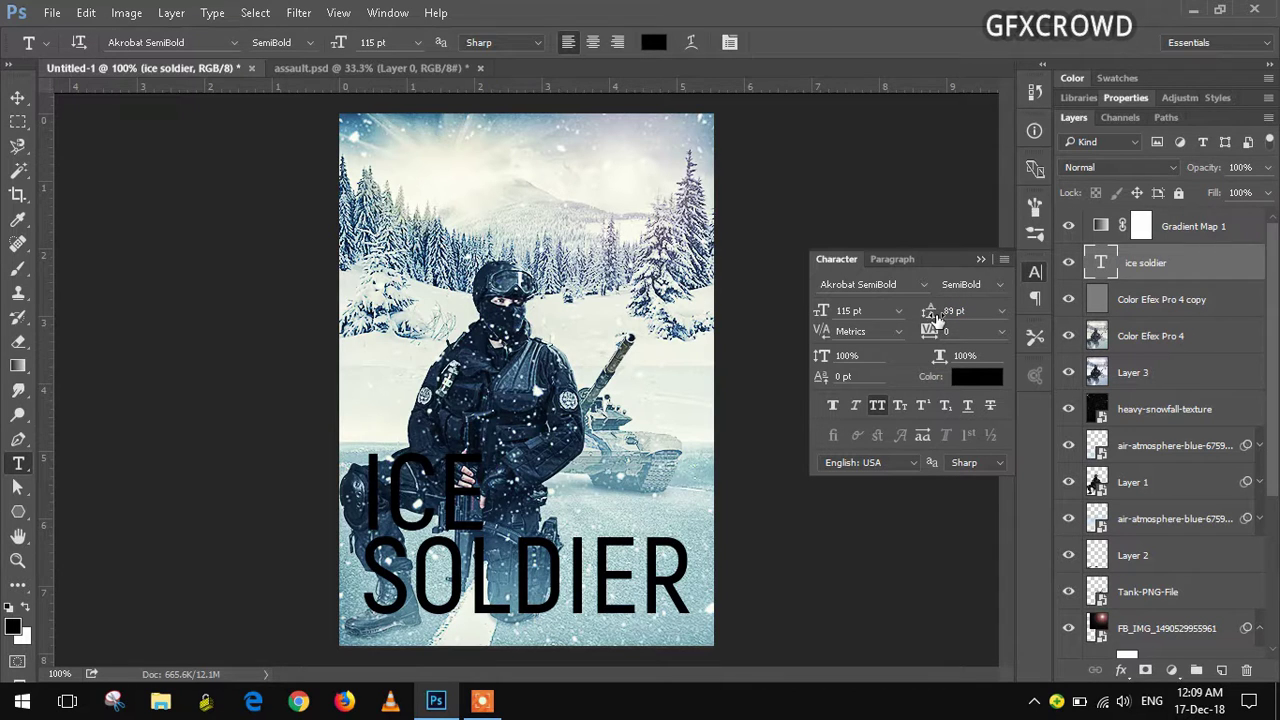
pyautogui.click(925, 285)
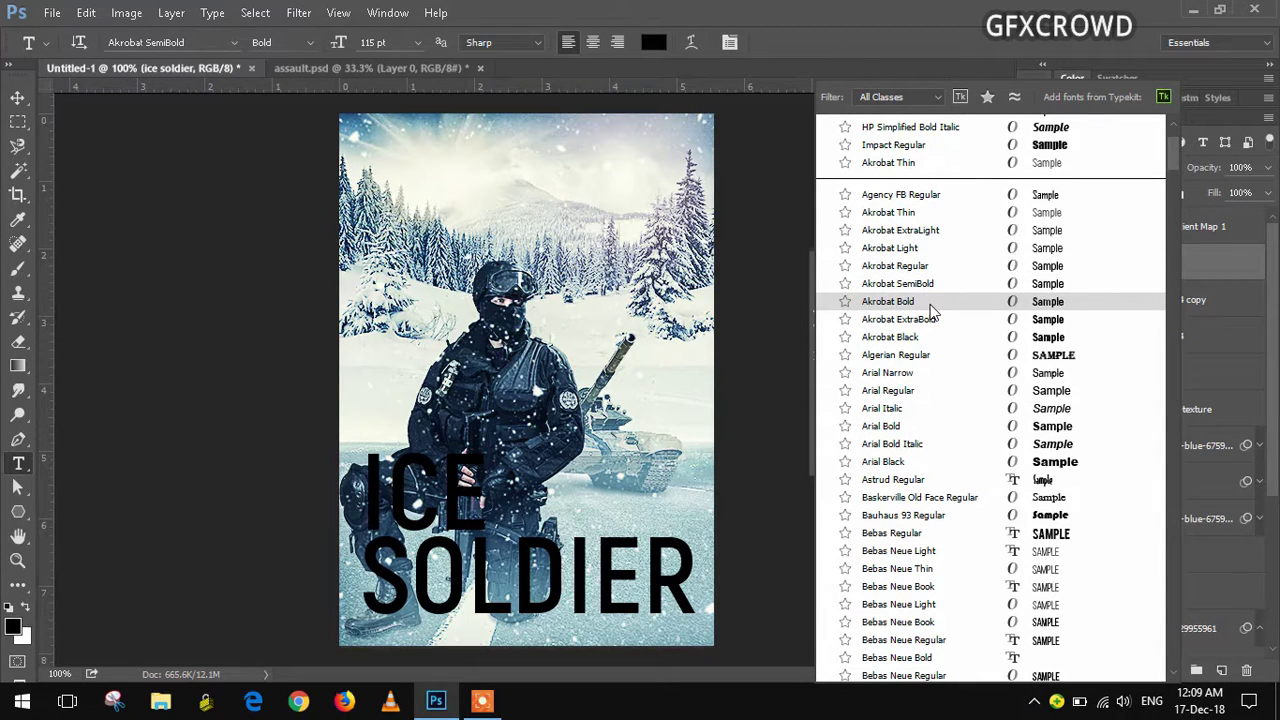
pyautogui.click(930, 305)
# - Tighten the title to -40 tracking, 96% vertical scale, 71 pt leading and 97 pt size
pyautogui.moveTo(930, 333); pyautogui.dragTo(930, 335)
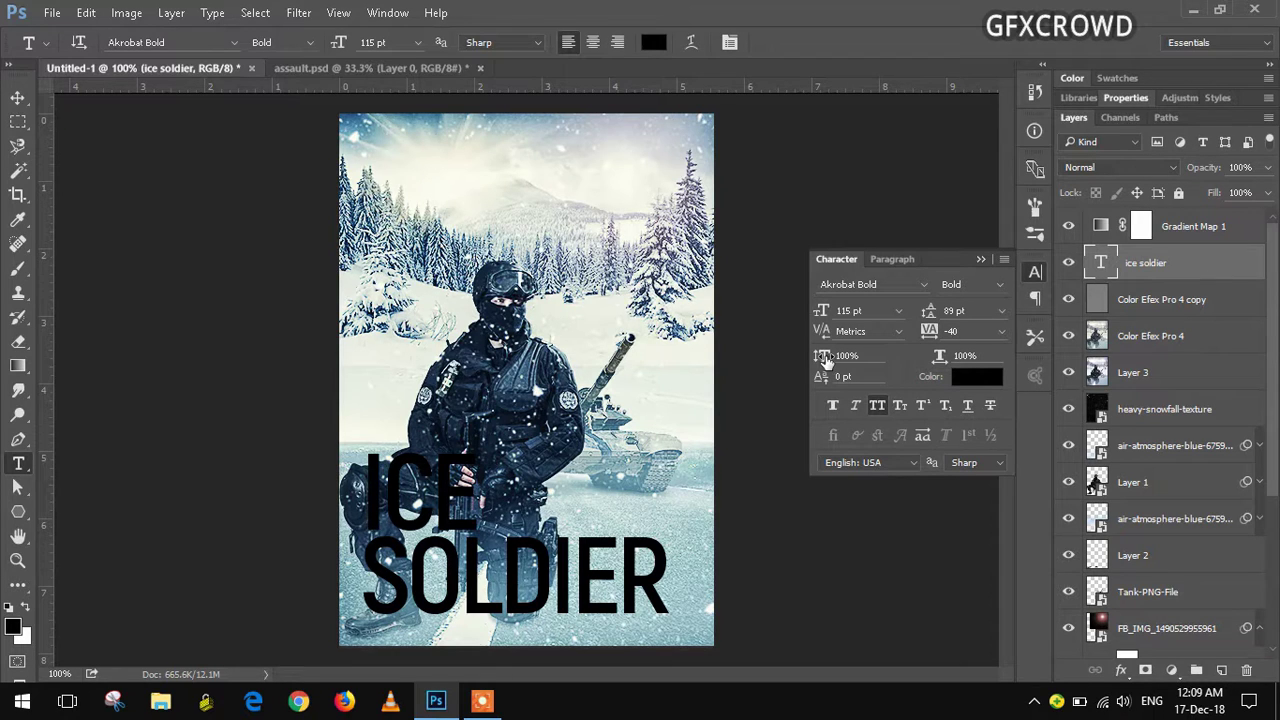
pyautogui.moveTo(824, 357); pyautogui.dragTo(820, 358)
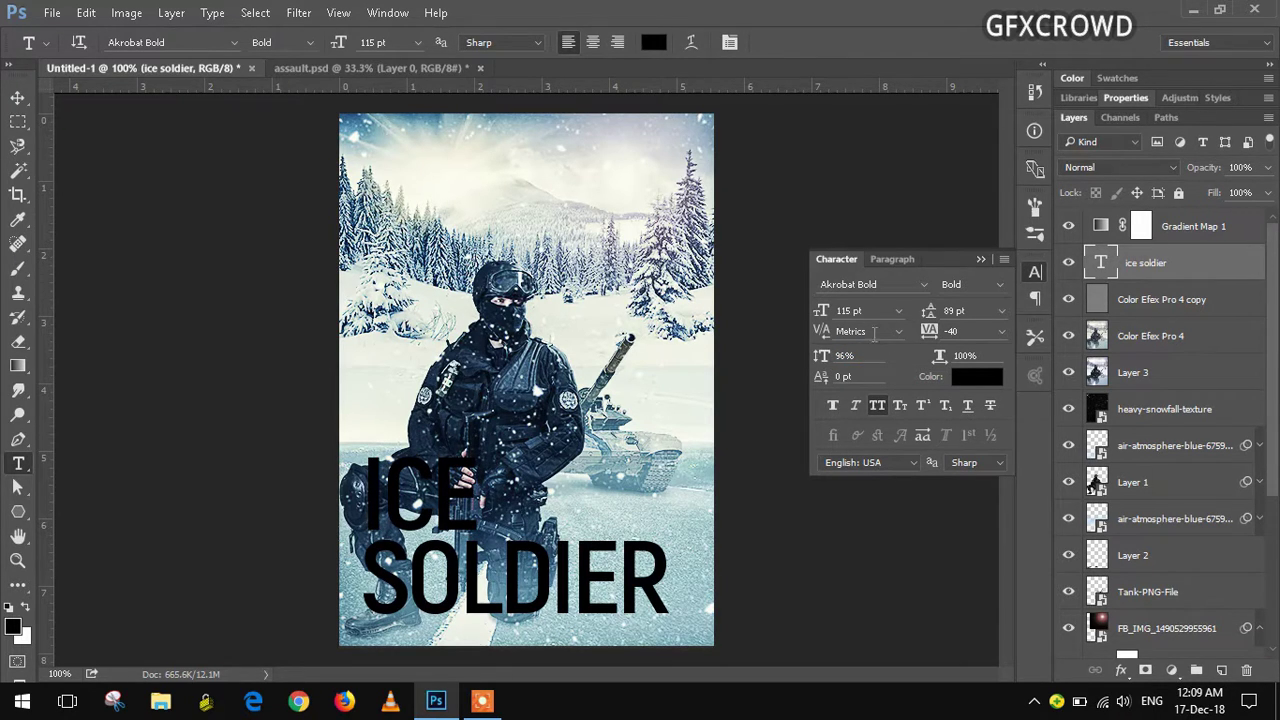
pyautogui.moveTo(928, 313); pyautogui.dragTo(931, 313)
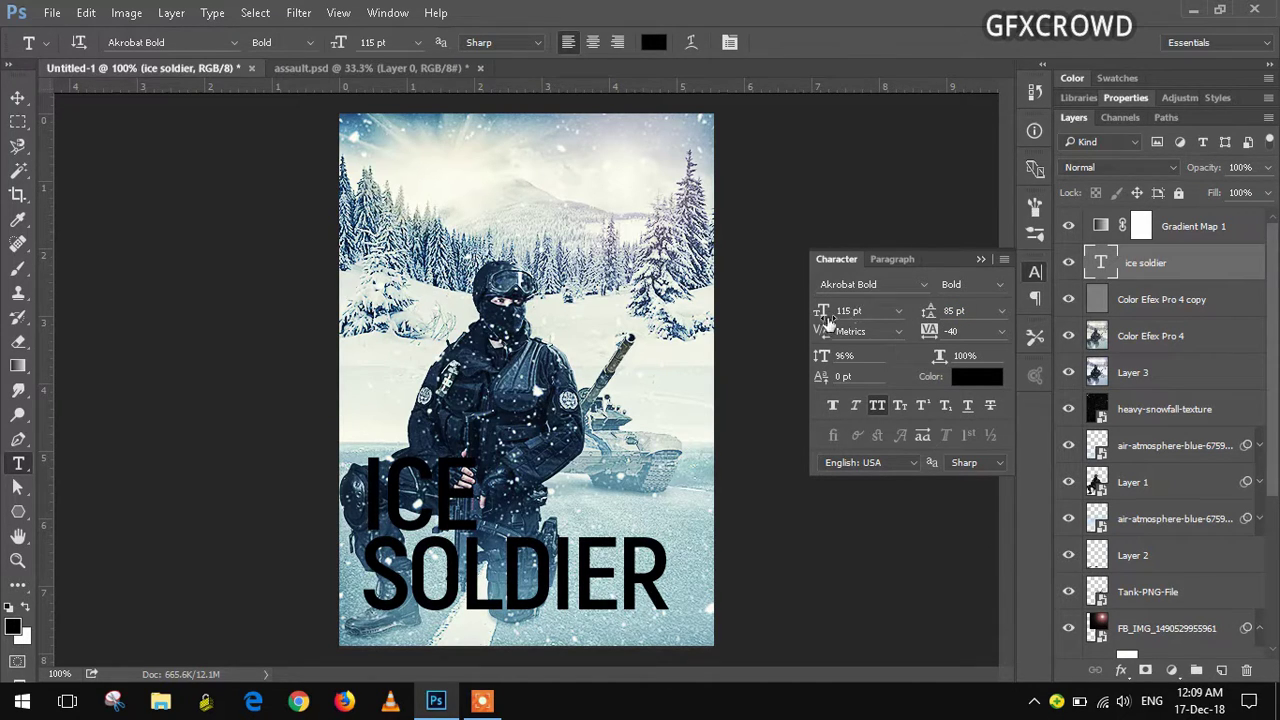
pyautogui.moveTo(826, 317)
pyautogui.mouseDown()
pyautogui.moveTo(814, 318)
pyautogui.moveTo(828, 318)
pyautogui.mouseUp()
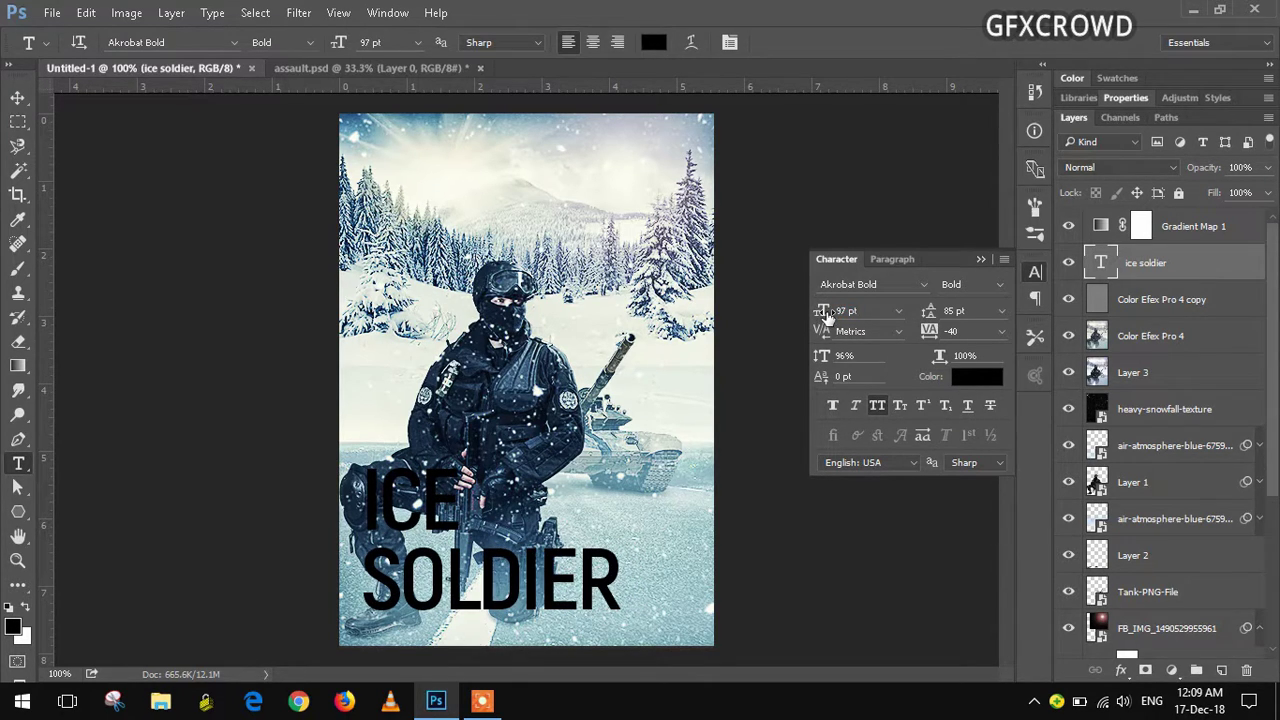
pyautogui.moveTo(930, 312); pyautogui.dragTo(926, 314)
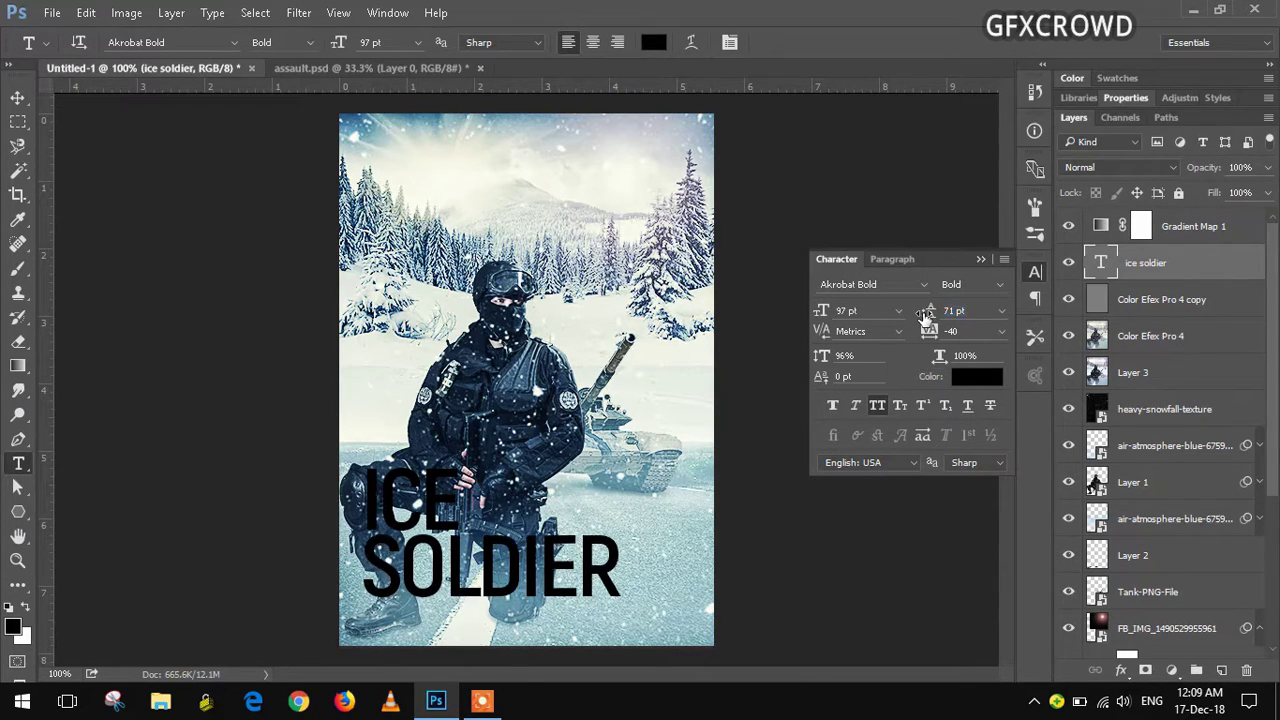
# - Shift the ICE SOLDIER title lower and nearer the left edge, over the road
pyautogui.click(846, 259)
pyautogui.press('v')
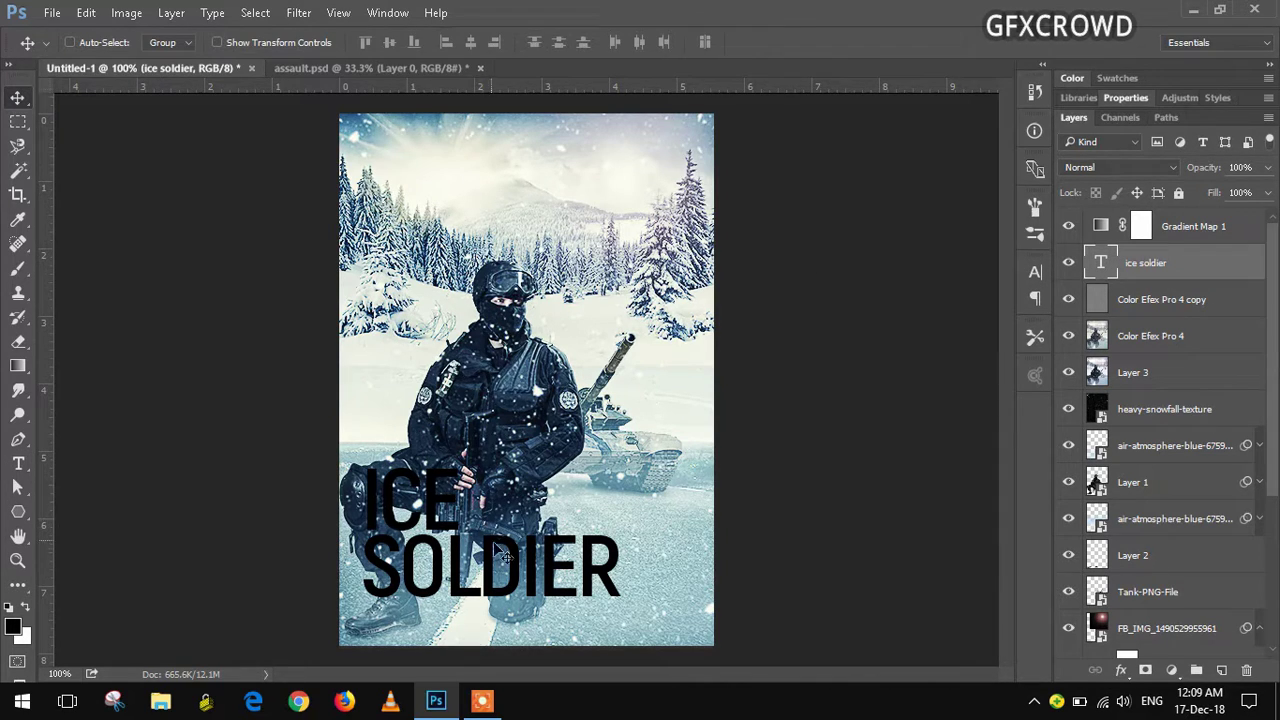
pyautogui.moveTo(497, 553); pyautogui.dragTo(485, 590)
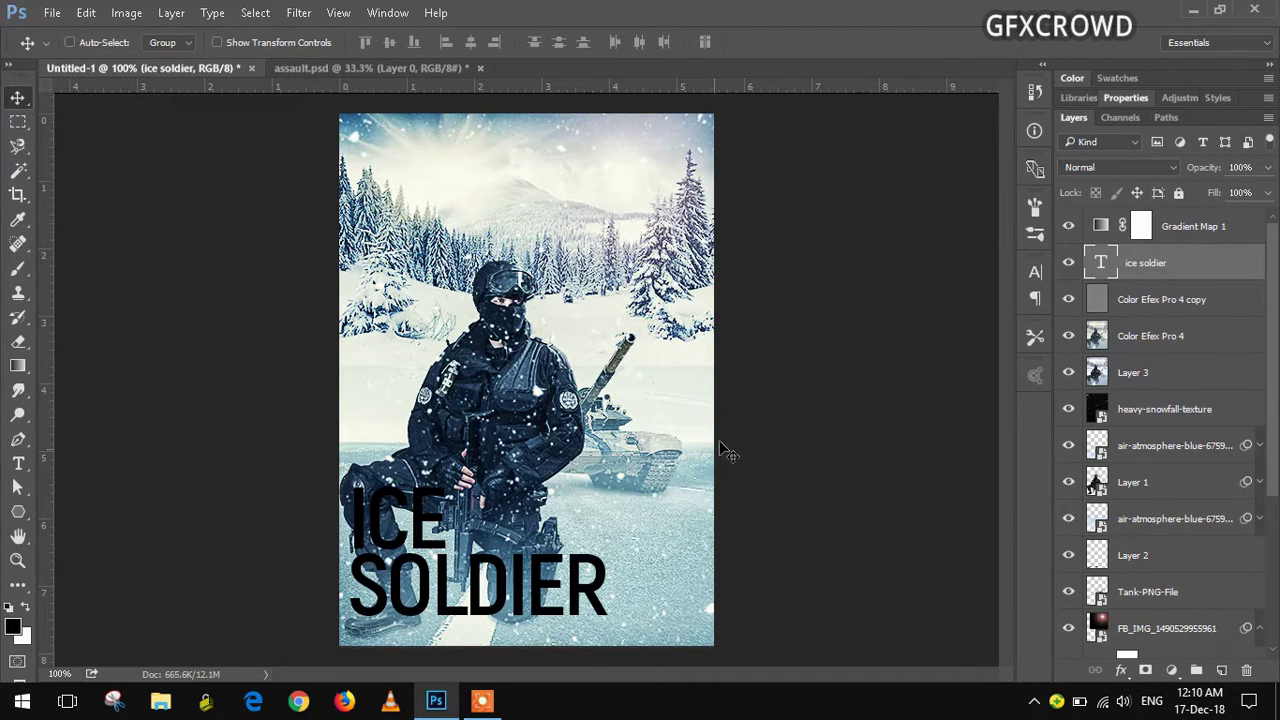
# - Place heavy-snowfall-texture.jpg as an embedded layer and move it over the title
pyautogui.click(52, 12)
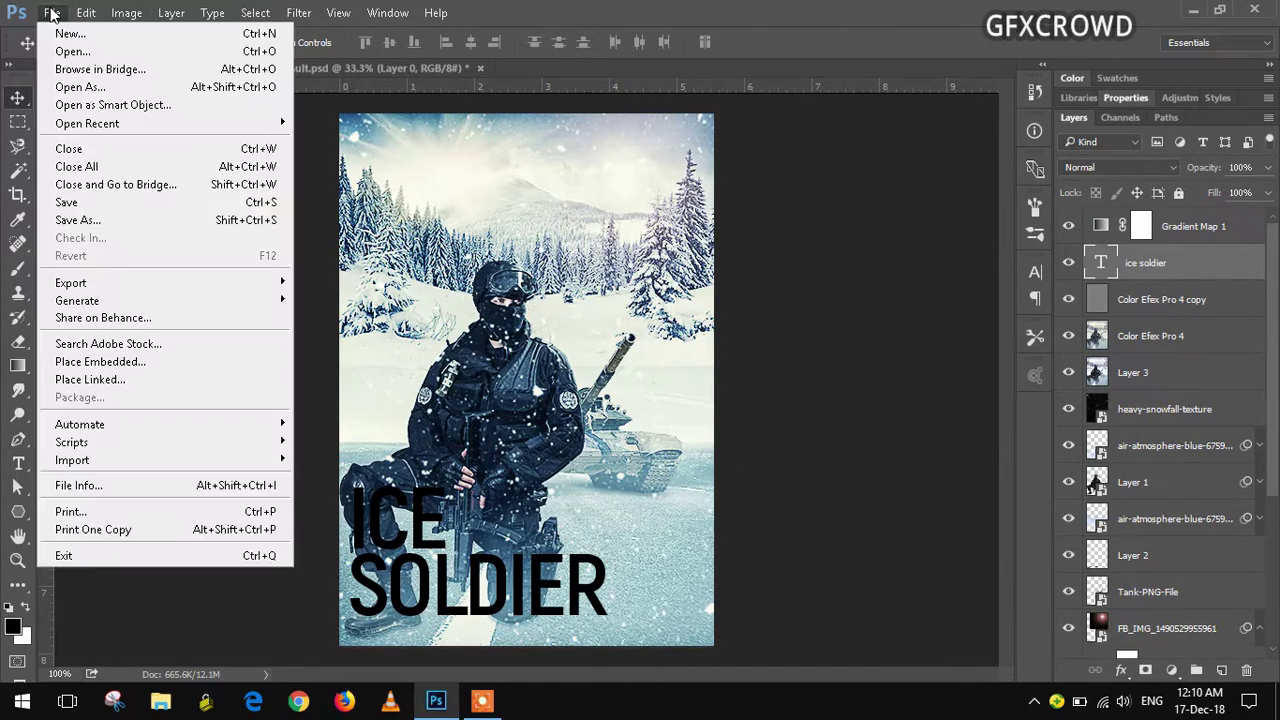
pyautogui.click(88, 362)
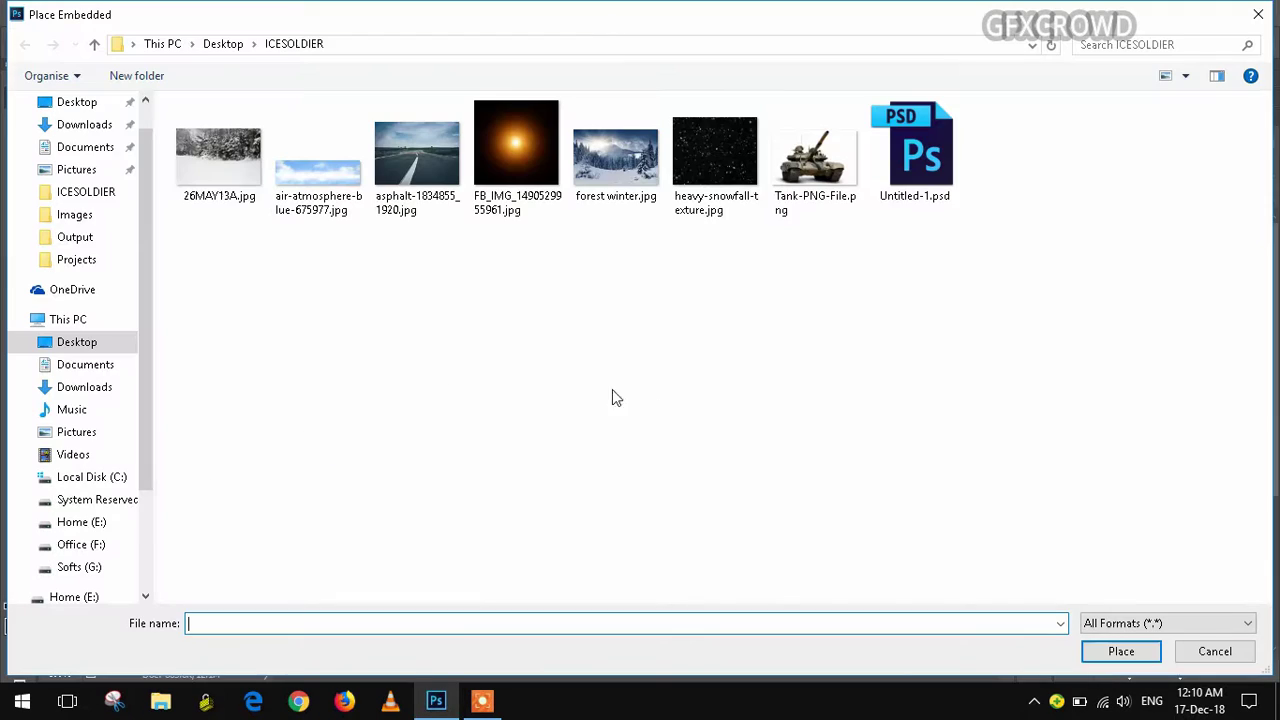
pyautogui.click(715, 190)
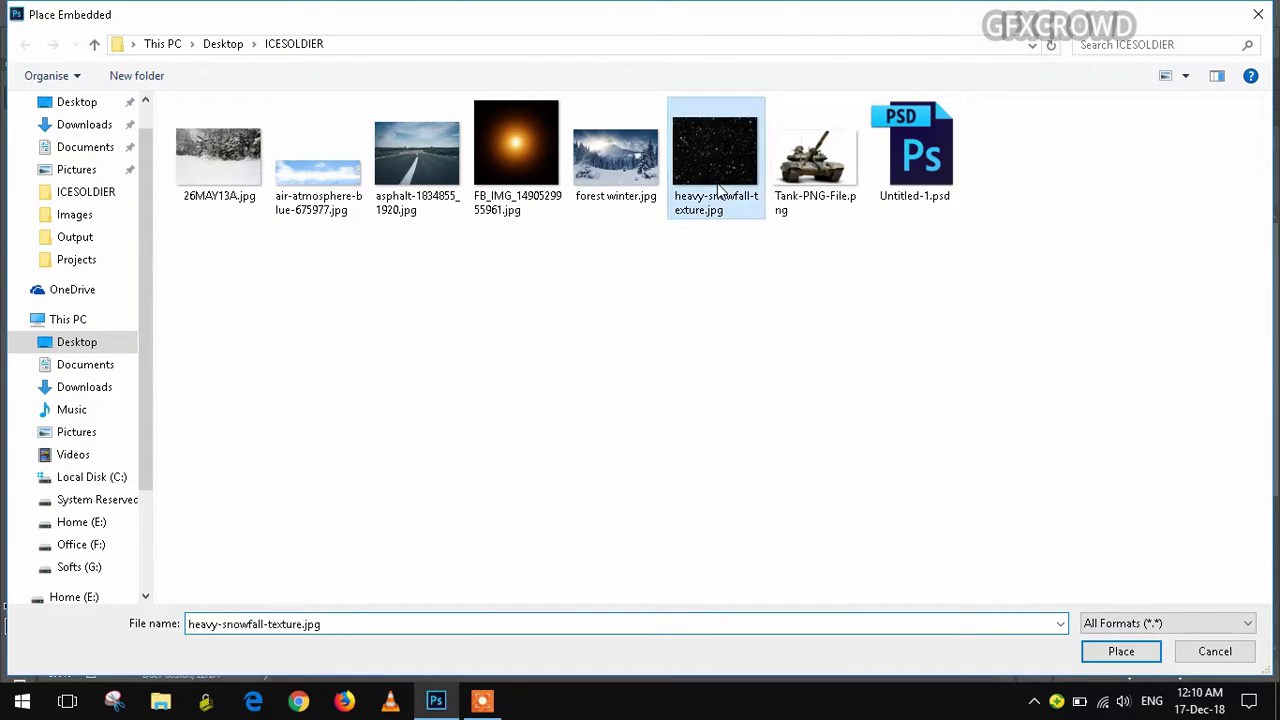
pyautogui.click(1121, 651)
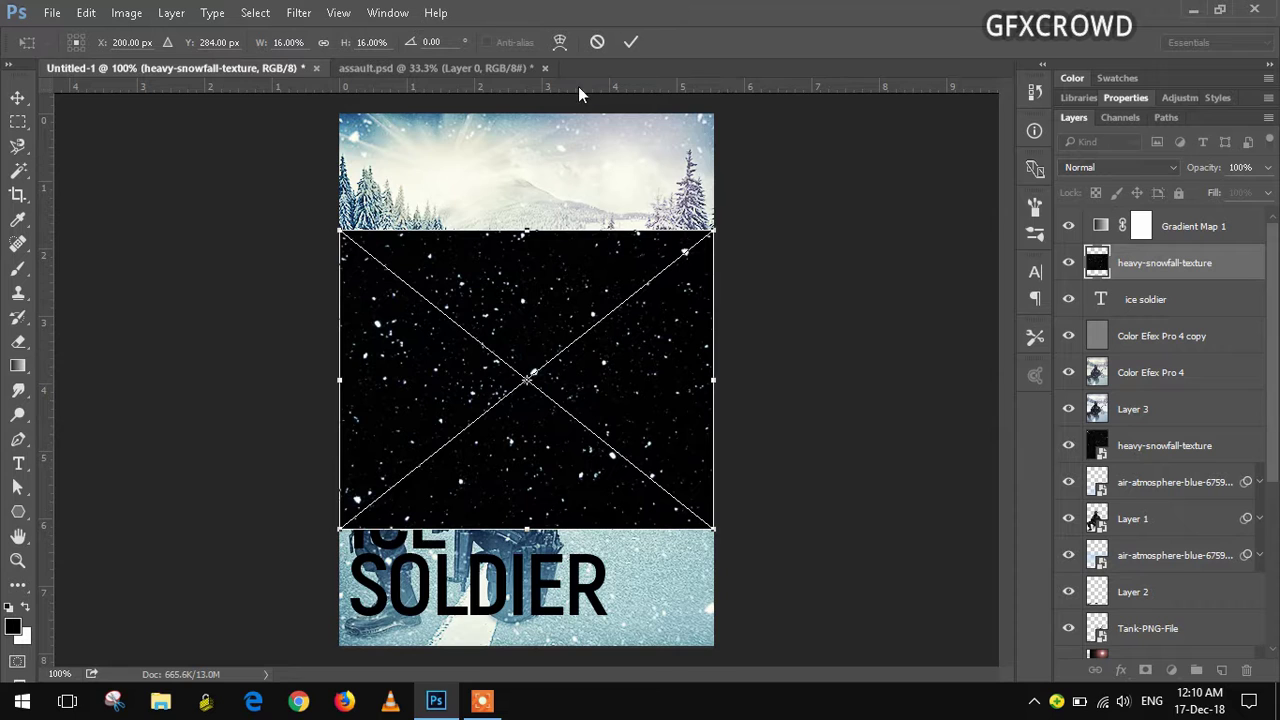
pyautogui.click(631, 42)
pyautogui.moveTo(668, 268); pyautogui.dragTo(652, 375)
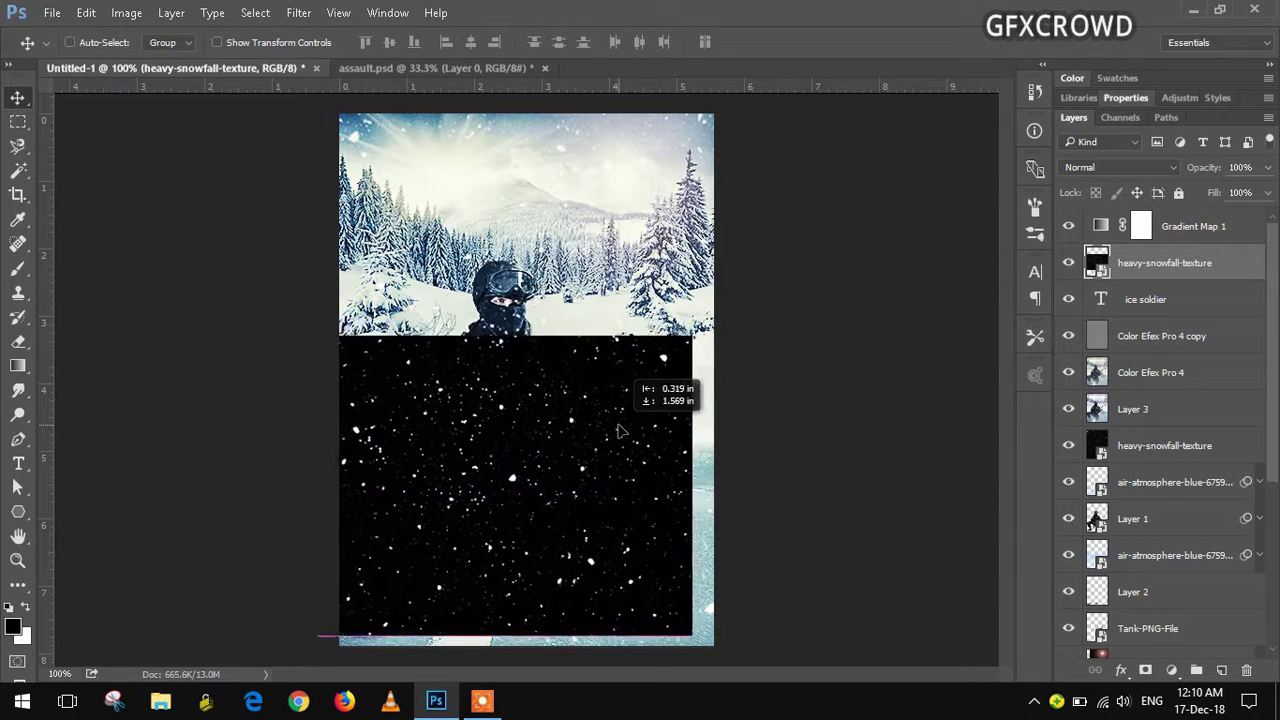
# - Clip the snowfall texture to the ICE SOLDIER text and position it within the letters
pyautogui.rightClick(1198, 264)
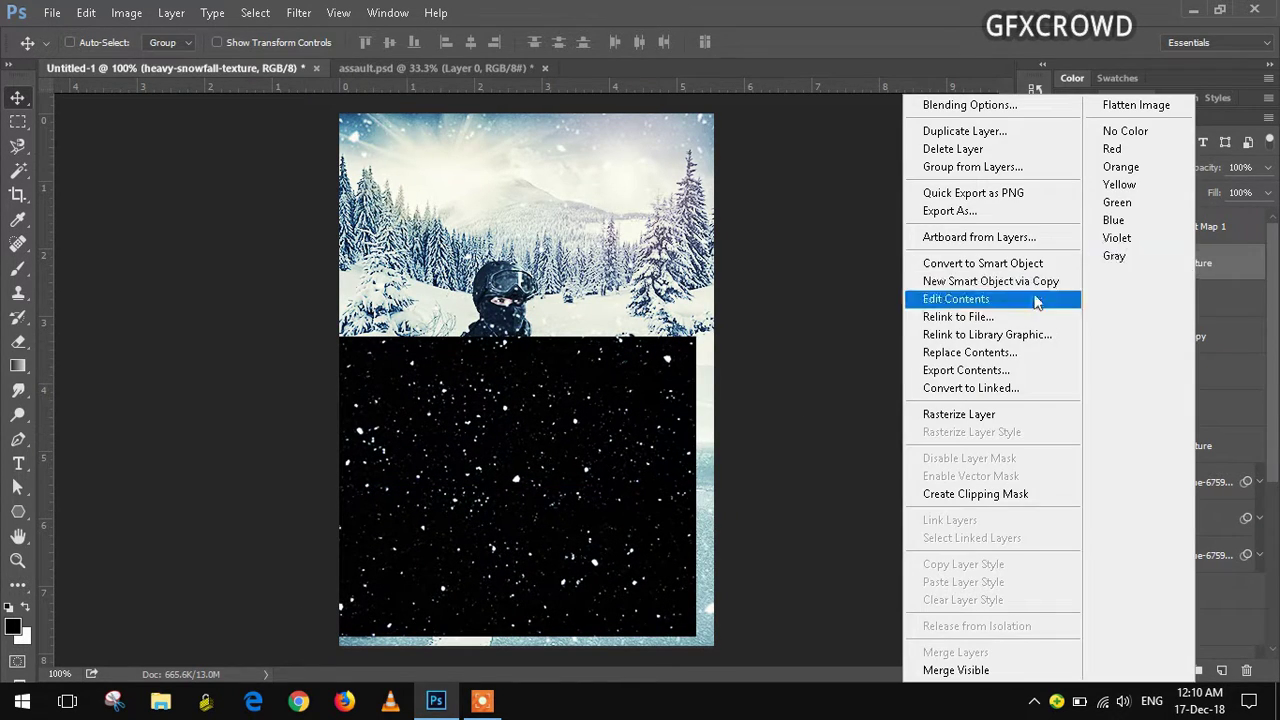
pyautogui.click(990, 494)
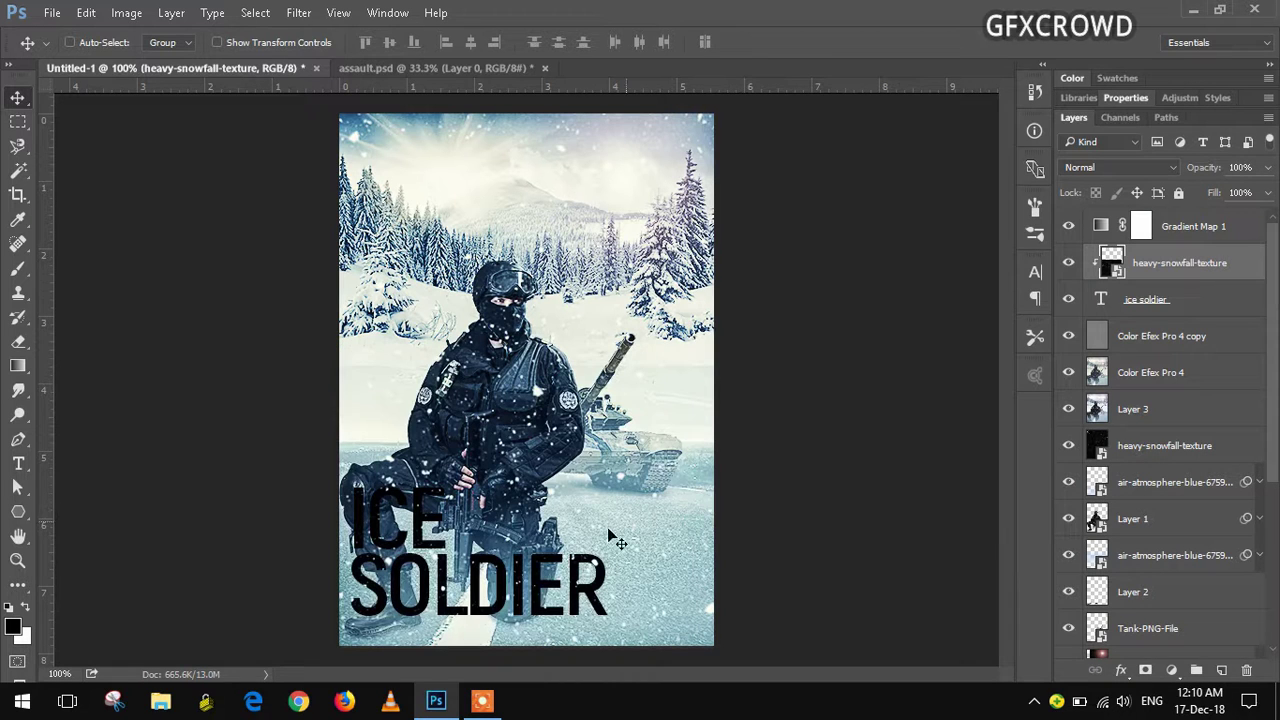
pyautogui.moveTo(548, 560); pyautogui.dragTo(657, 582)
# - Enable a 5 px outside Stroke in the ice soldier layer's Blending Options
pyautogui.rightClick(1245, 297)
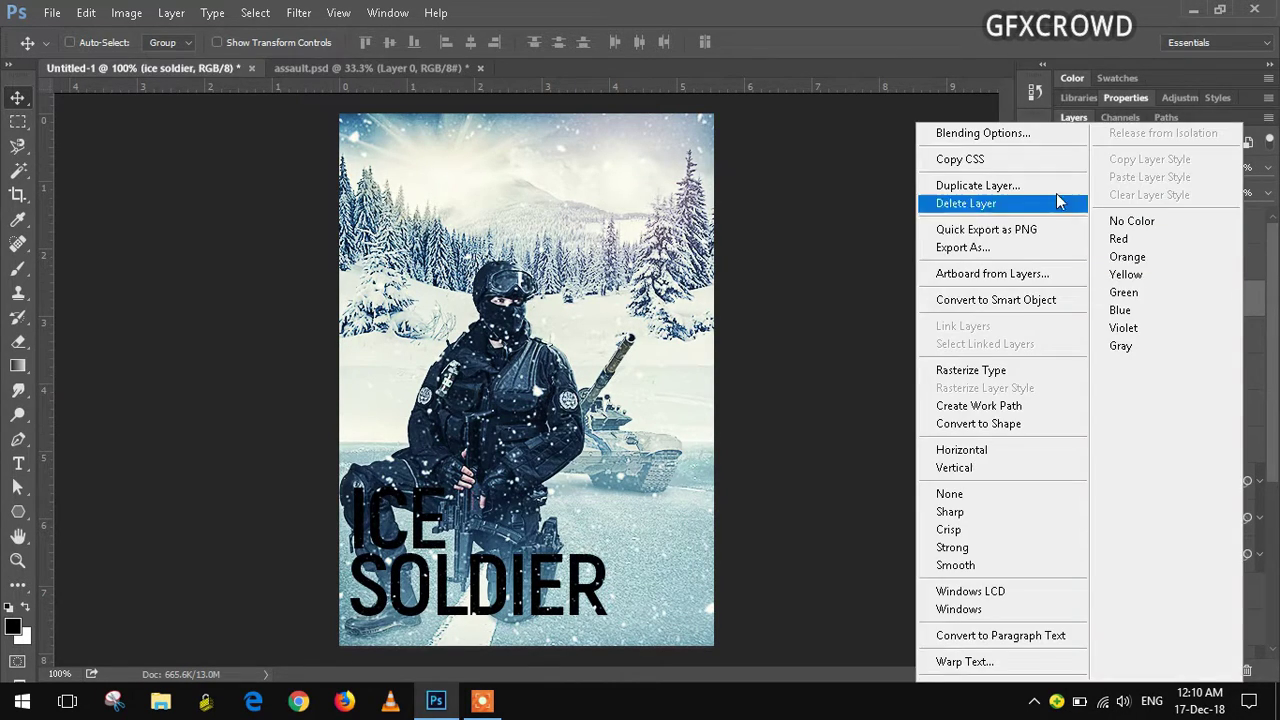
pyautogui.click(1014, 135)
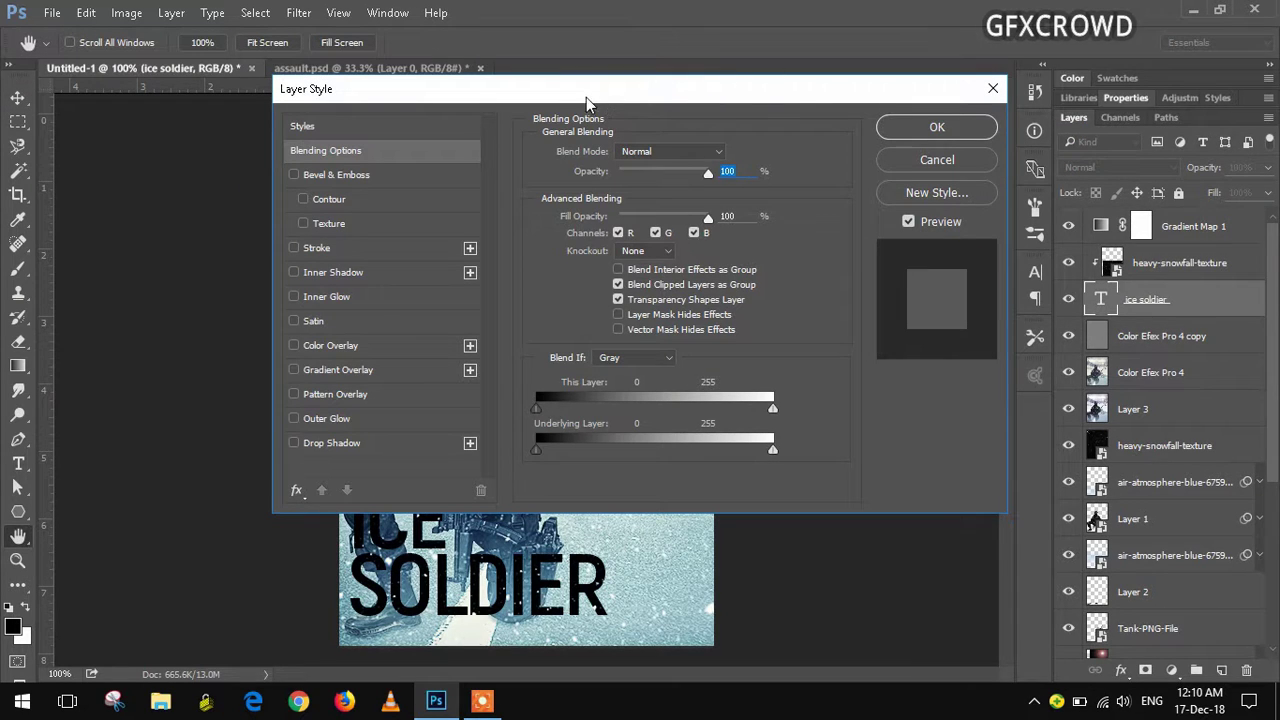
pyautogui.moveTo(588, 88); pyautogui.dragTo(990, 56)
pyautogui.click(694, 212)
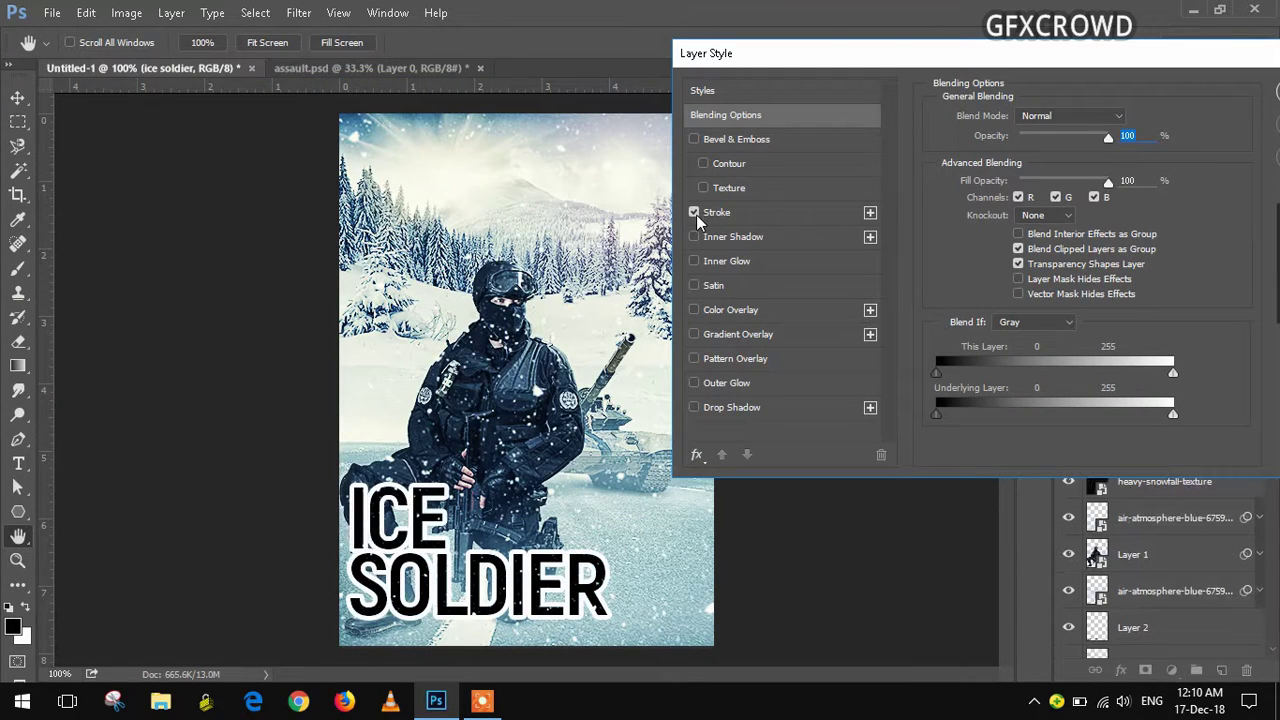
pyautogui.click(727, 215)
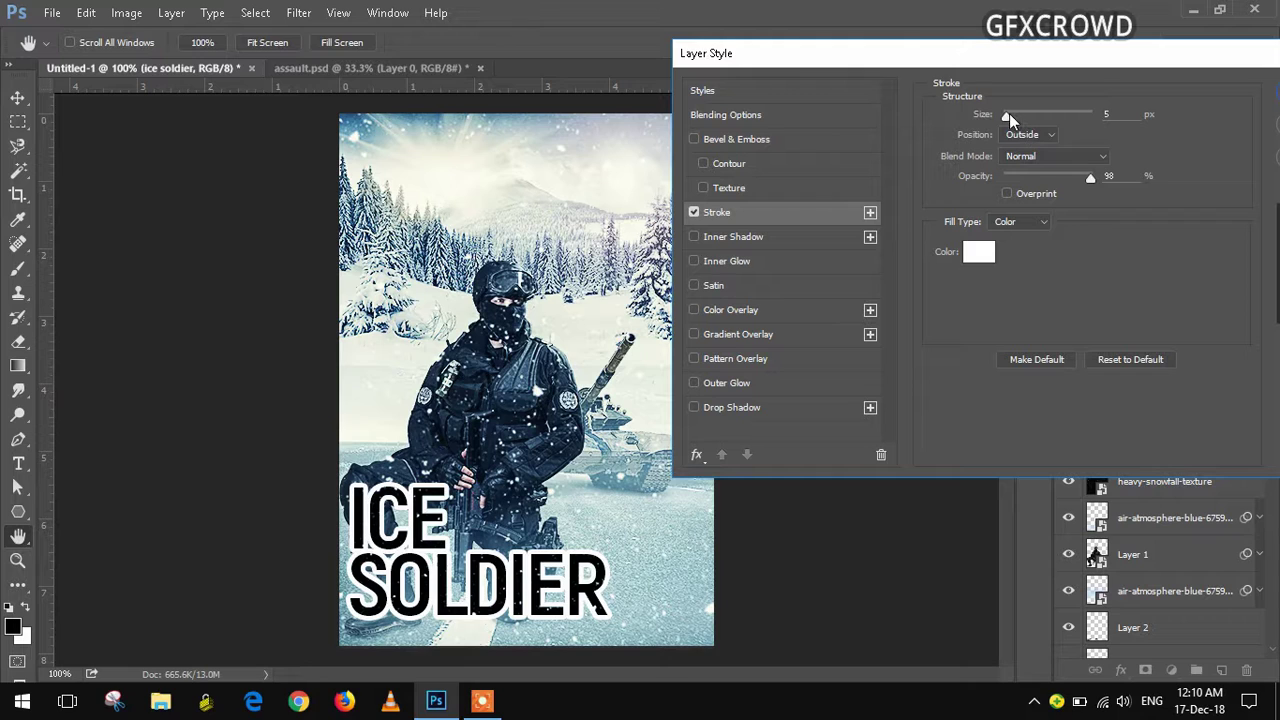
pyautogui.moveTo(1008, 116); pyautogui.dragTo(1006, 117)
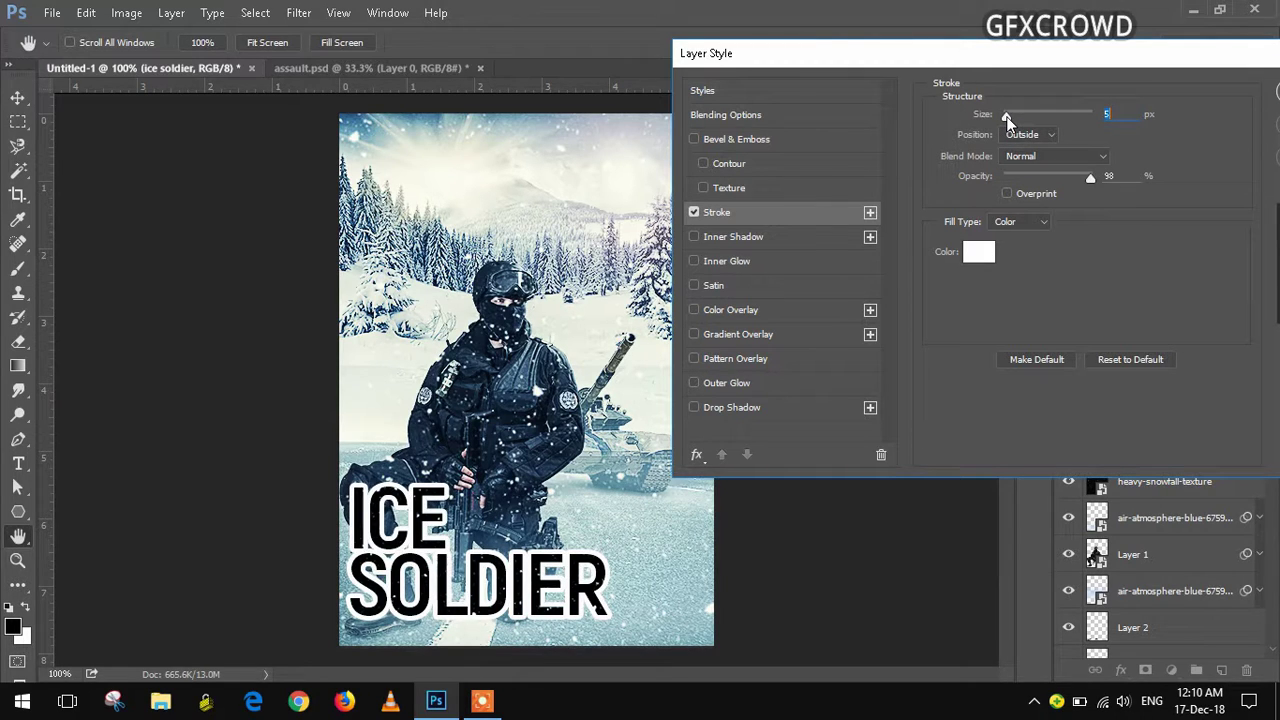
# - Keep the stroke colour white after previewing light blue, and apply the style
pyautogui.click(979, 251)
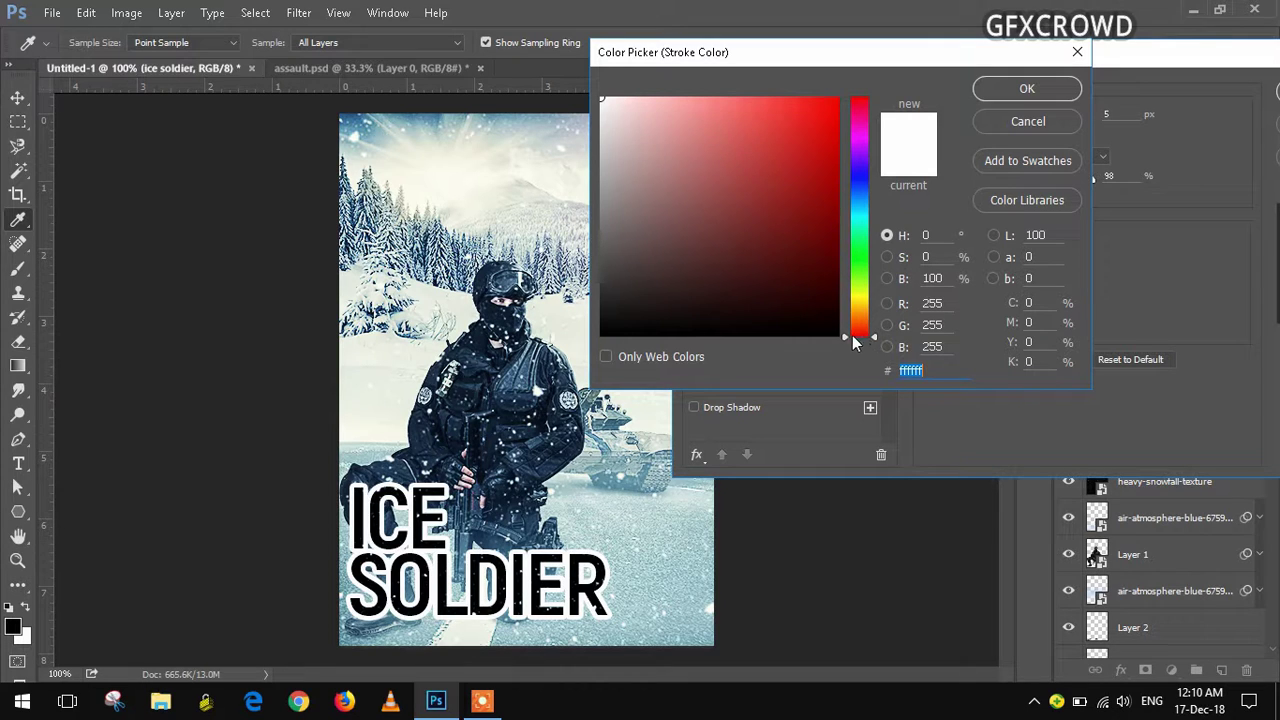
pyautogui.moveTo(856, 335); pyautogui.dragTo(852, 203)
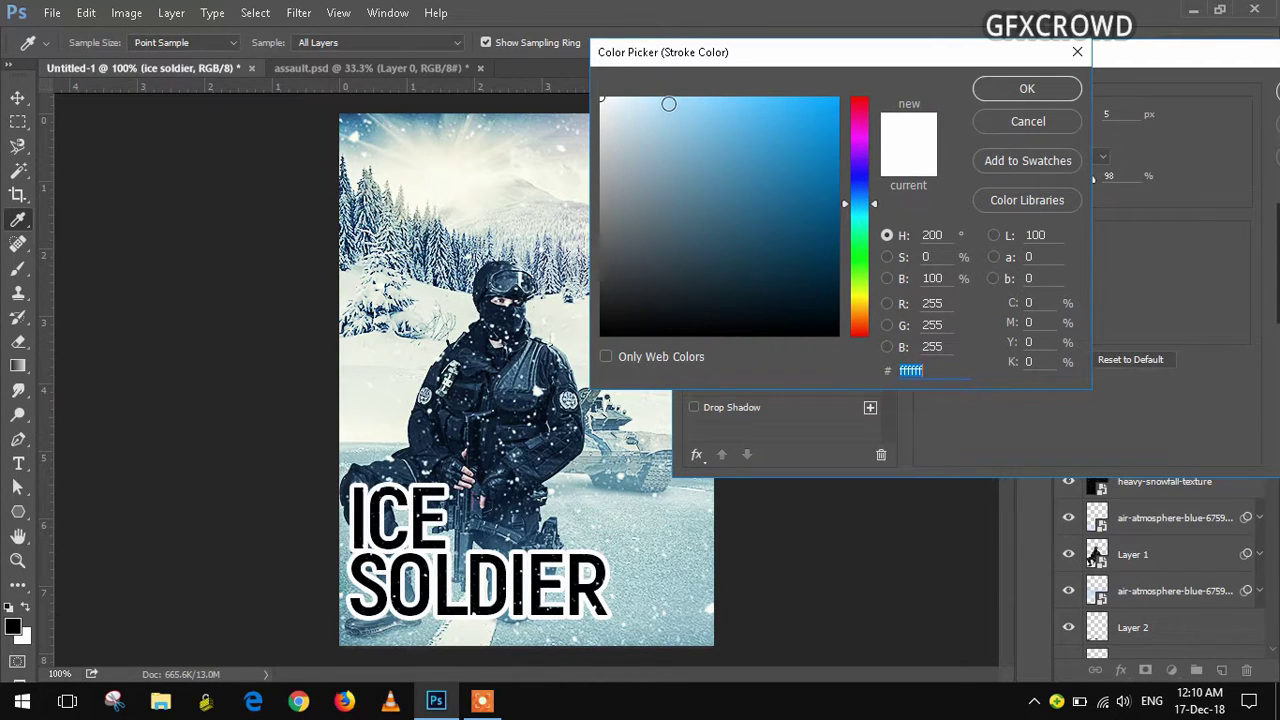
pyautogui.moveTo(669, 104)
pyautogui.mouseDown()
pyautogui.moveTo(691, 97)
pyautogui.moveTo(664, 144)
pyautogui.moveTo(760, 129)
pyautogui.moveTo(566, 69)
pyautogui.mouseUp()
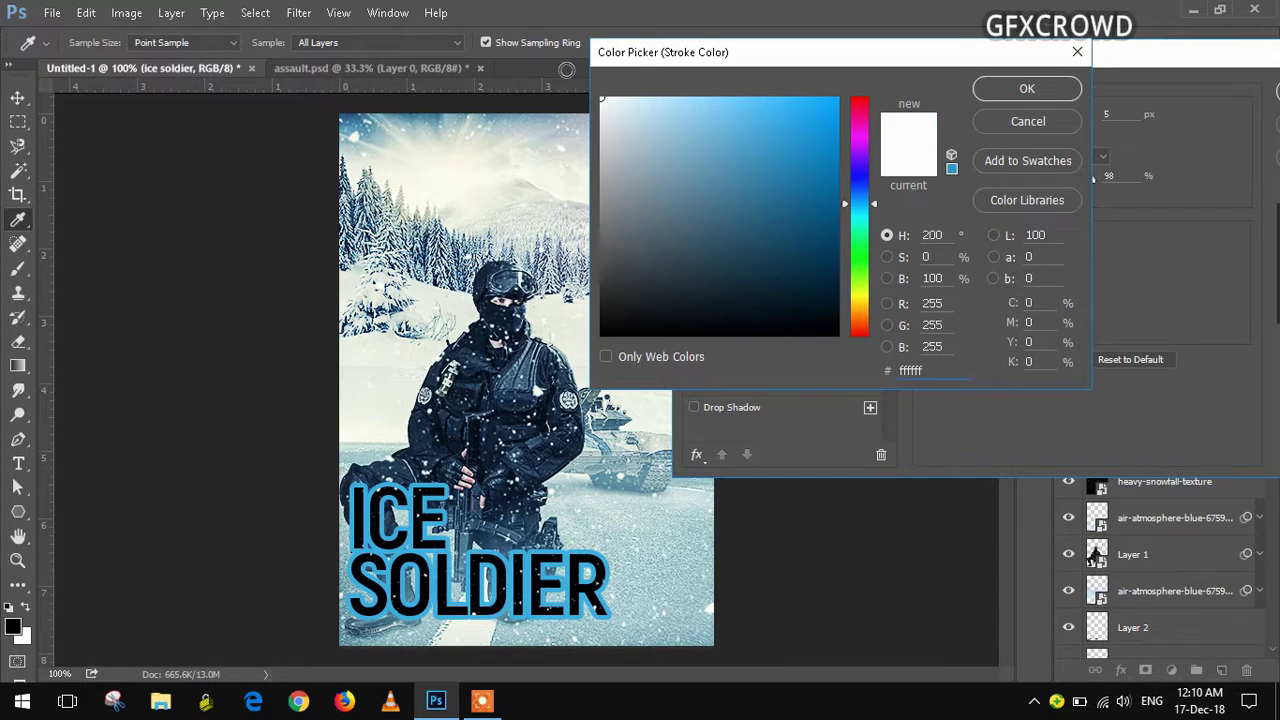
pyautogui.click(1027, 89)
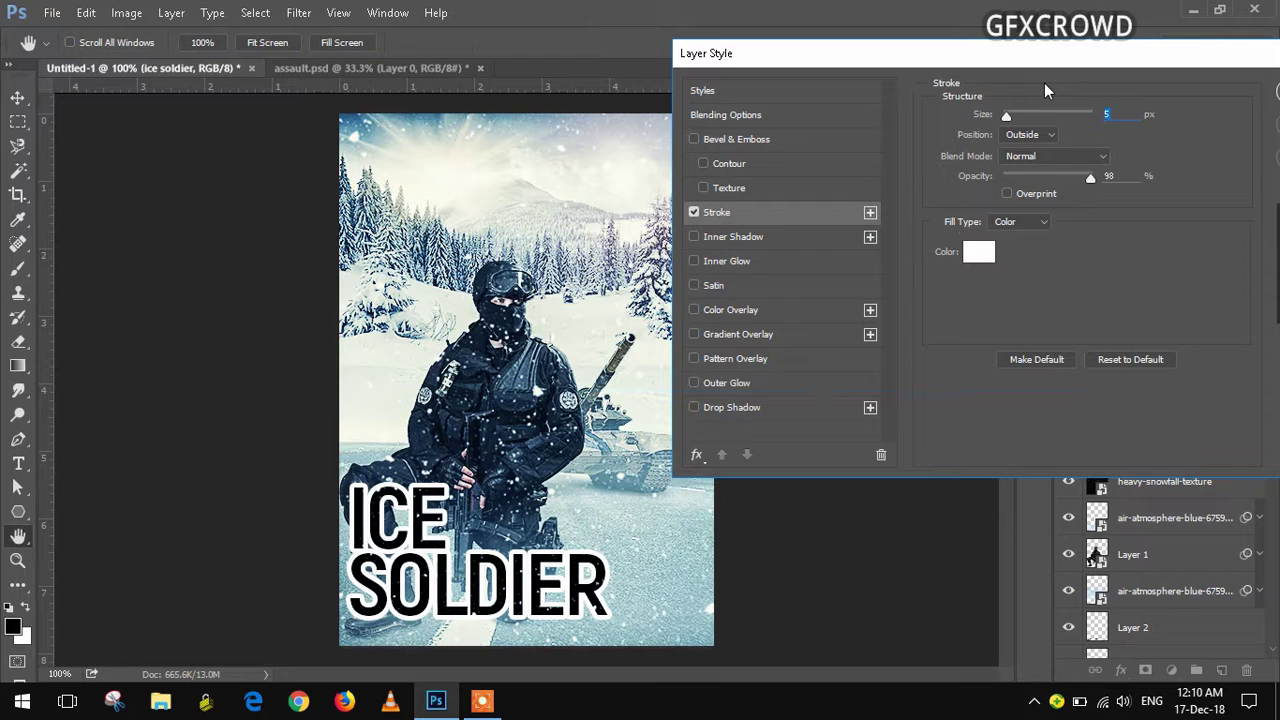
pyautogui.moveTo(791, 47); pyautogui.dragTo(539, 33)
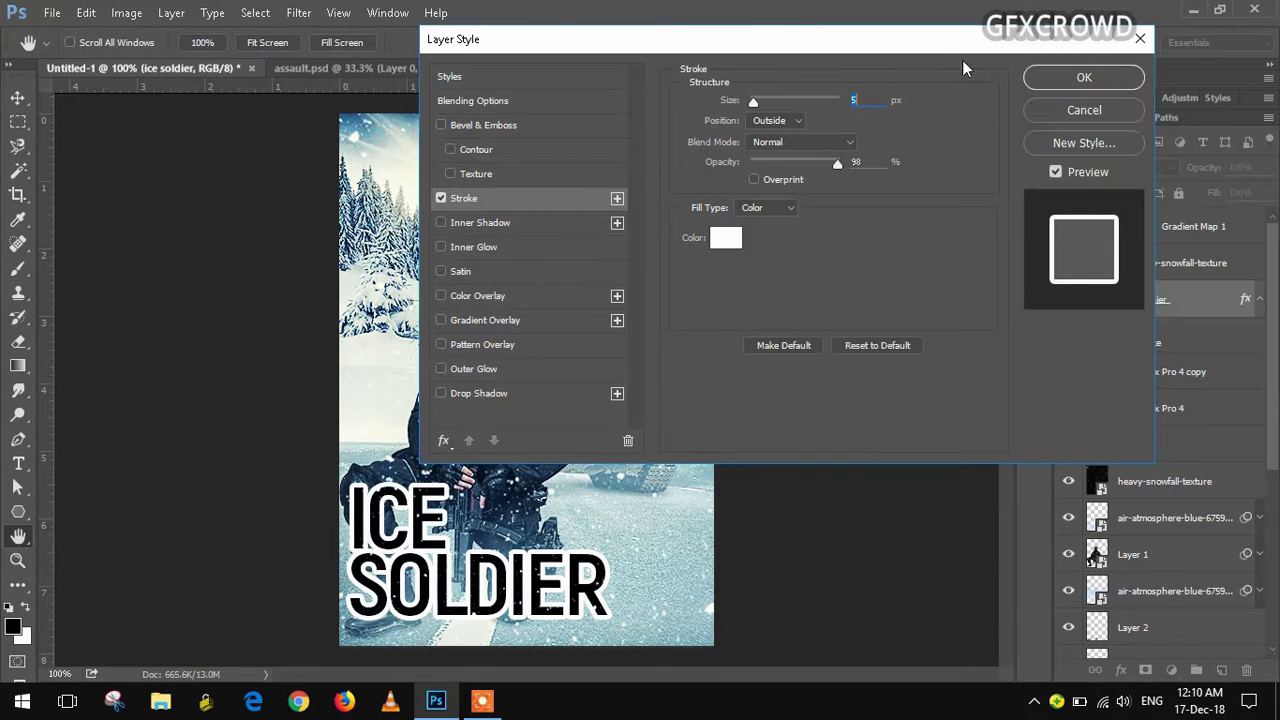
pyautogui.click(1047, 76)
pyautogui.click(1190, 262)
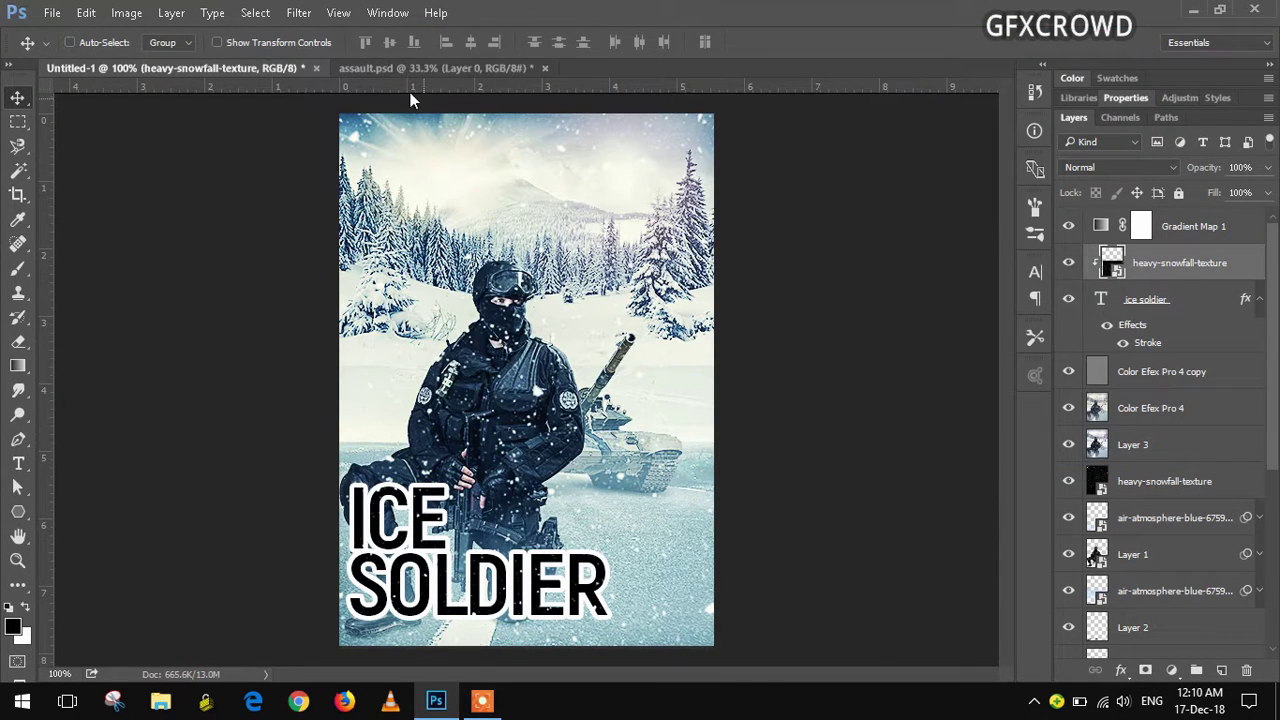
# - Cool the snow texture with Camera Raw Temperature -87 and Tint +8, then nudge it inside the letters
pyautogui.click(299, 13)
pyautogui.click(330, 122)
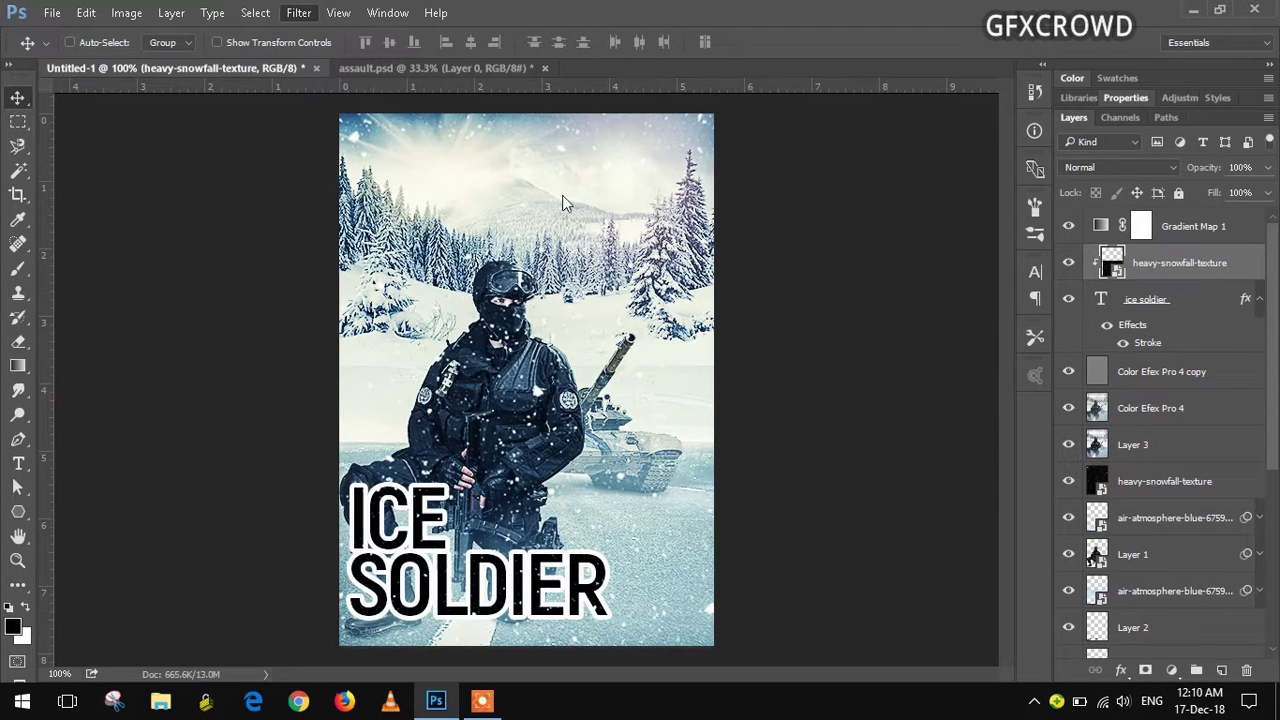
pyautogui.moveTo(1104, 352); pyautogui.dragTo(1008, 356)
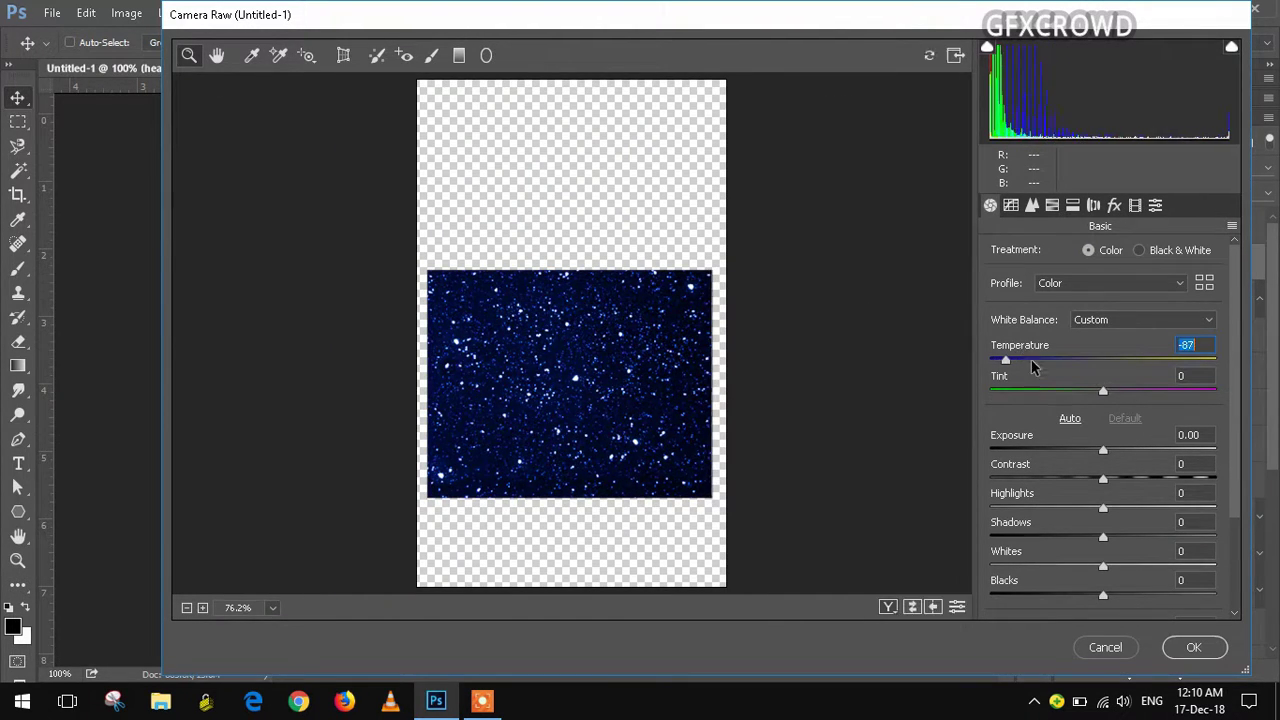
pyautogui.moveTo(1103, 387)
pyautogui.mouseDown()
pyautogui.moveTo(1151, 387)
pyautogui.moveTo(1089, 387)
pyautogui.moveTo(1113, 388)
pyautogui.mouseUp()
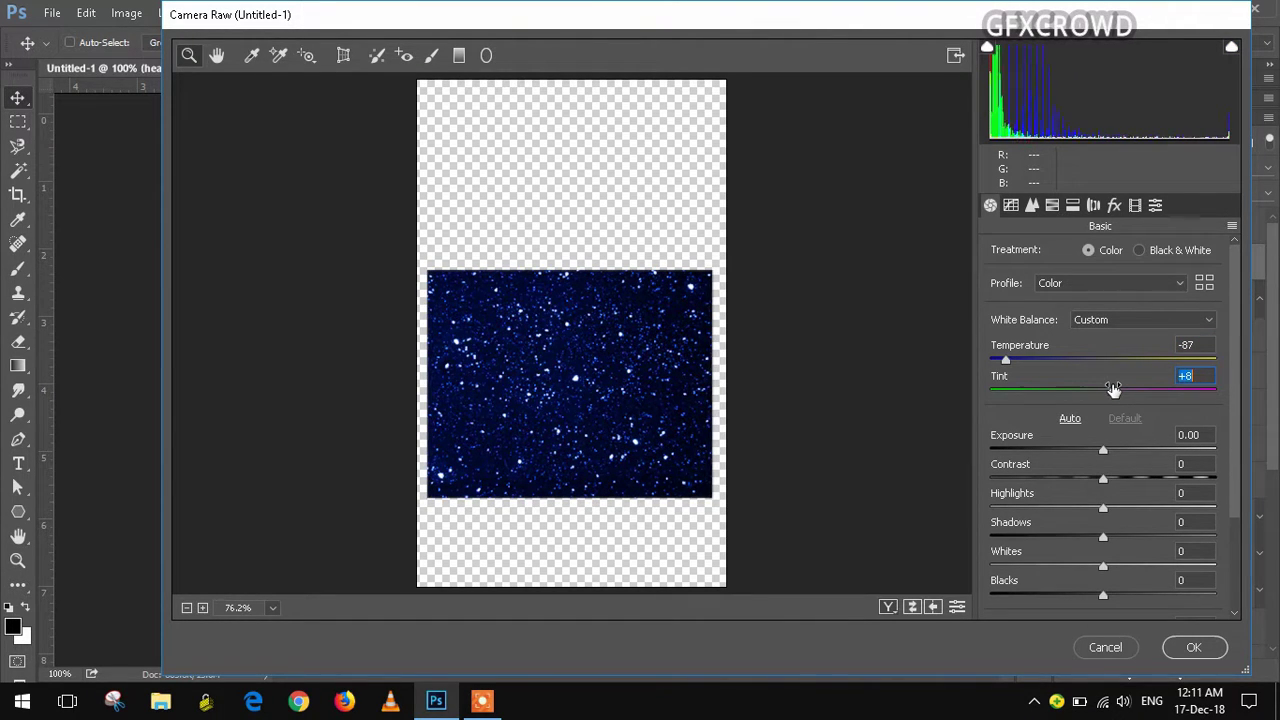
pyautogui.click(1194, 646)
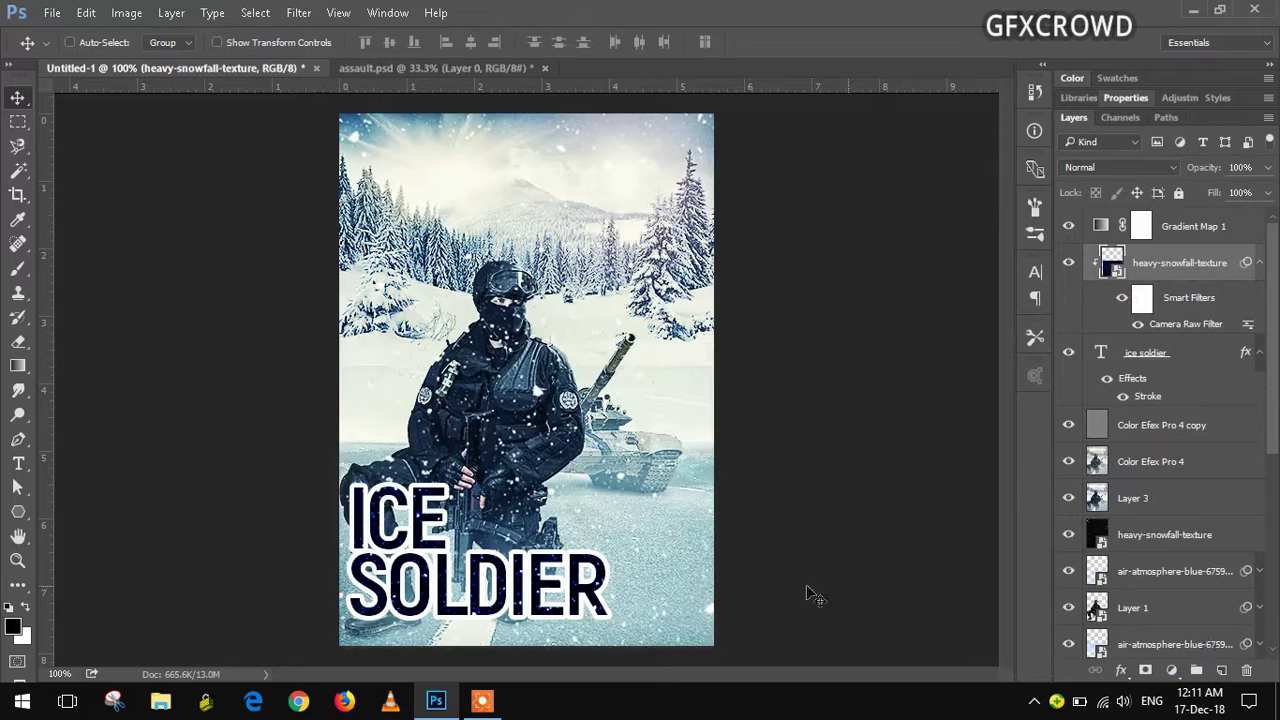
pyautogui.moveTo(563, 604); pyautogui.dragTo(578, 608)
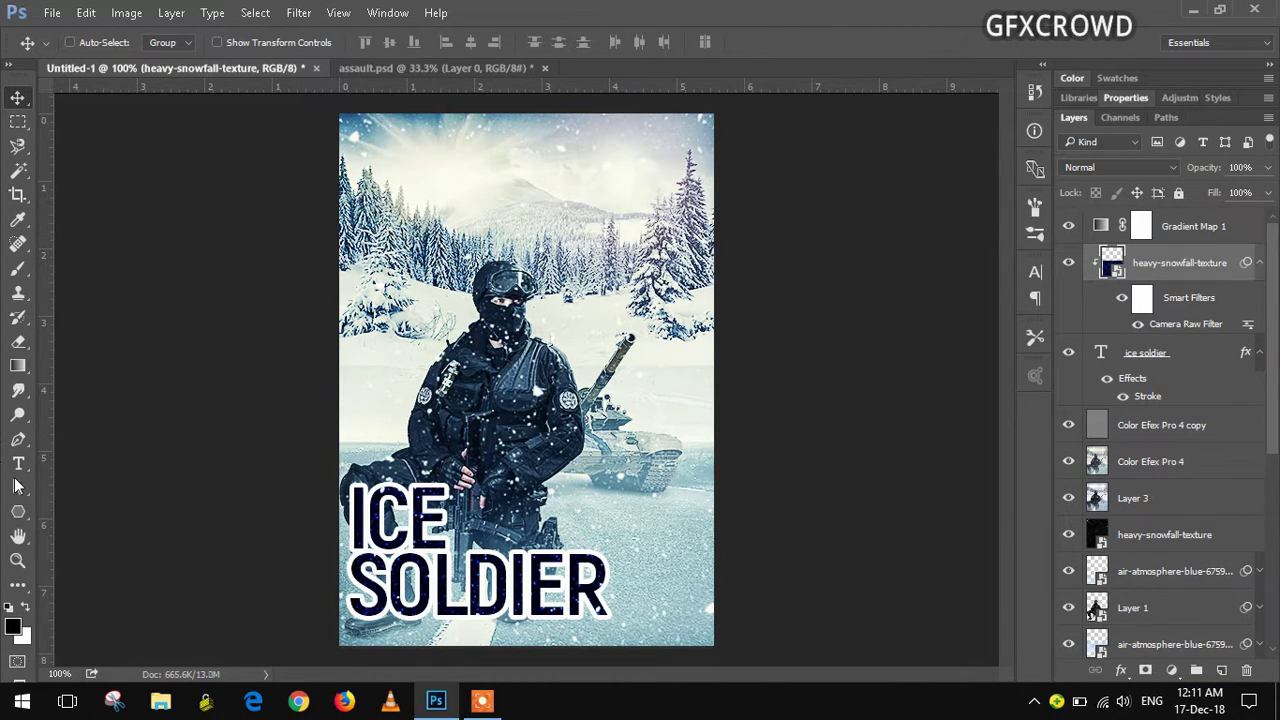
# - Type the two-line tagline COLD WAR / BEGINS AGAIN at 24 pt
pyautogui.click(18, 463)
pyautogui.click(730, 42)
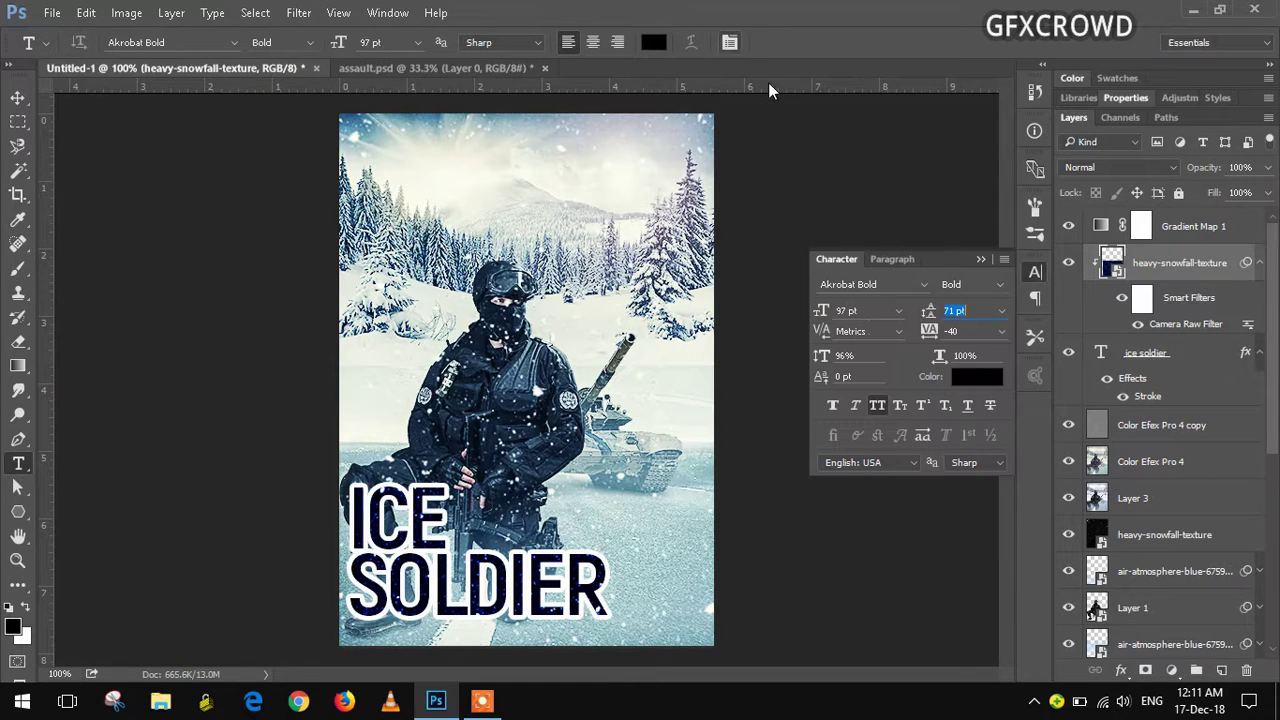
pyautogui.click(899, 311)
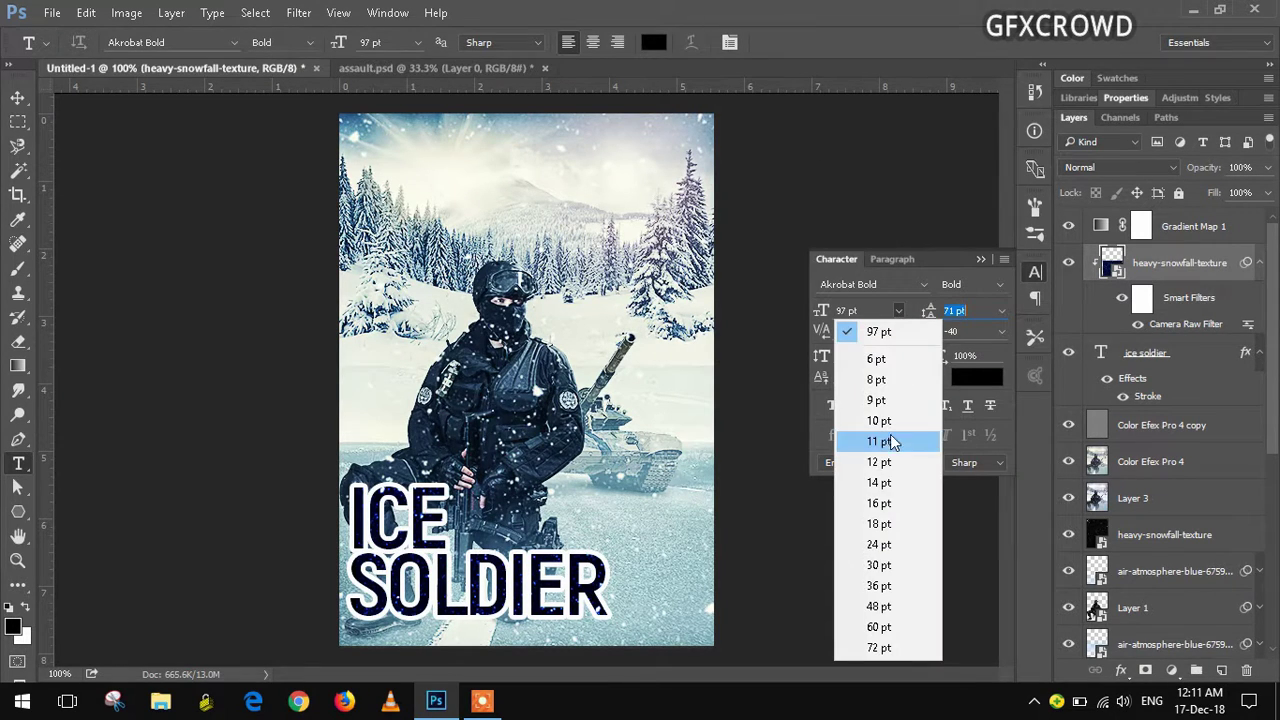
pyautogui.click(886, 548)
pyautogui.click(590, 553)
pyautogui.write('GOLD')
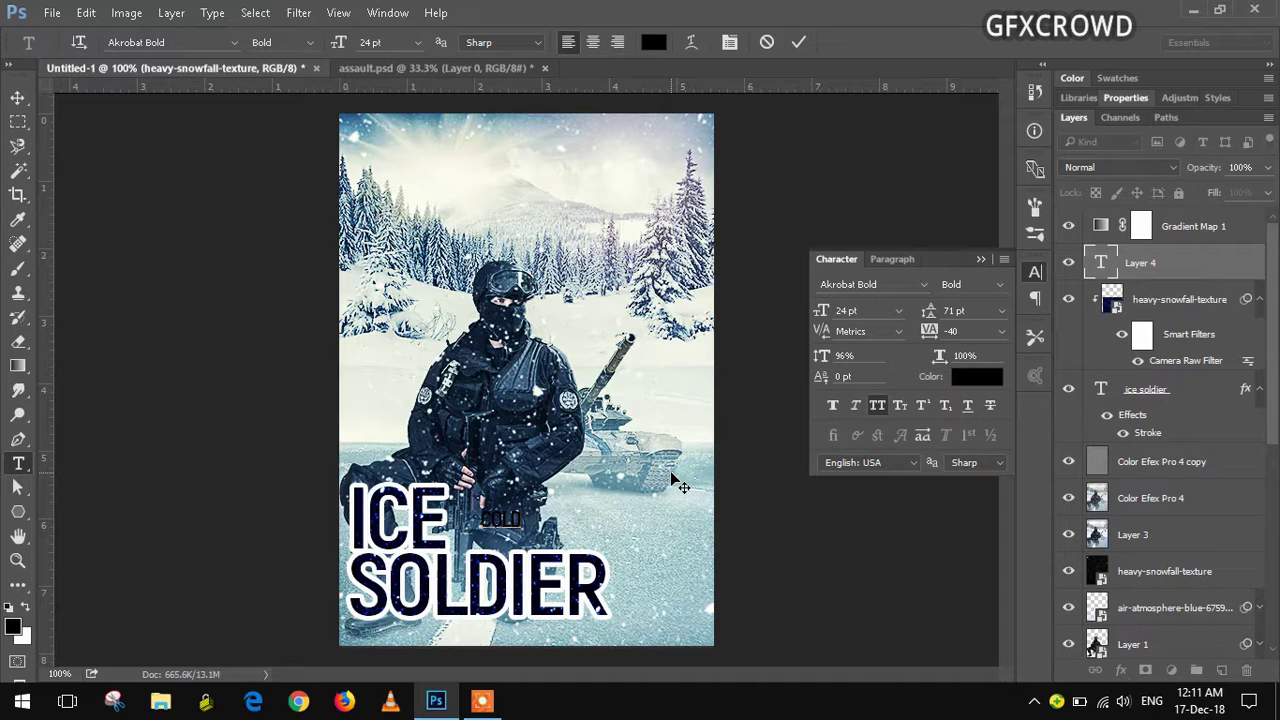
pyautogui.write('W')
pyautogui.write('BE')
pyautogui.write('GINS')
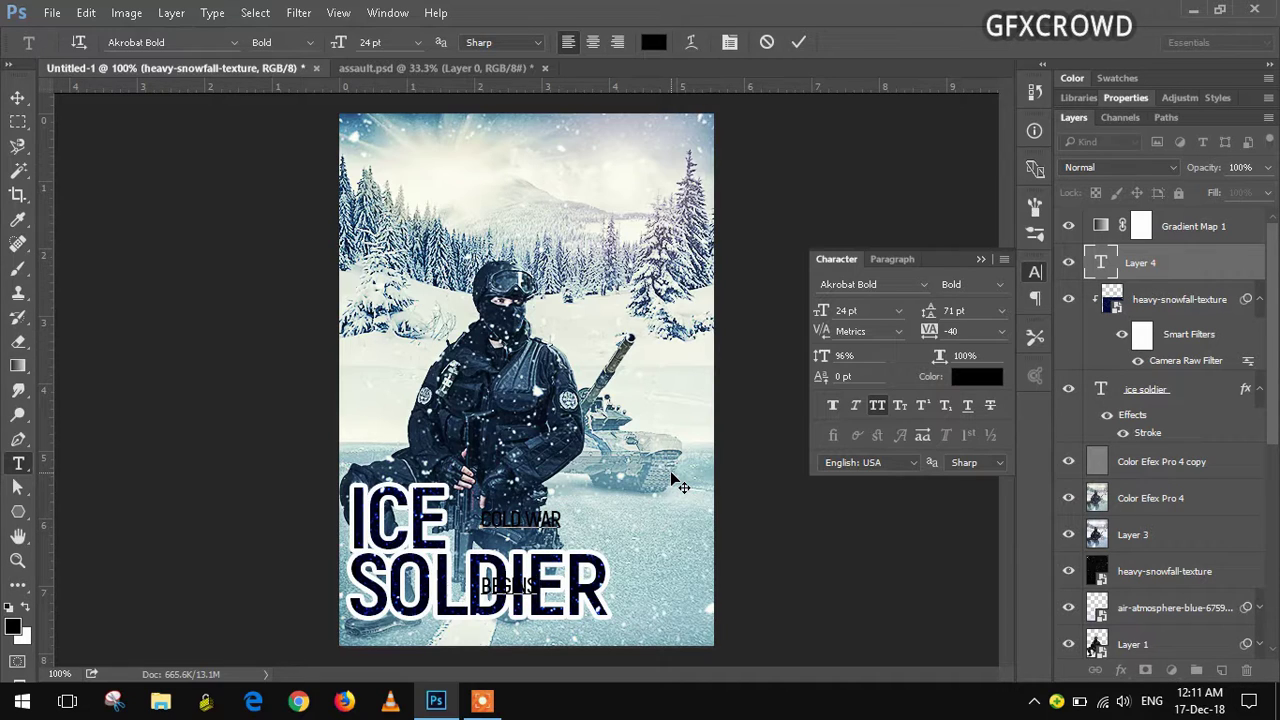
pyautogui.write(' AGAIN')
pyautogui.click(17, 97)
# - Tighten the tagline's leading to about 19 pt and move it beside ICE
pyautogui.moveTo(547, 526); pyautogui.dragTo(533, 432)
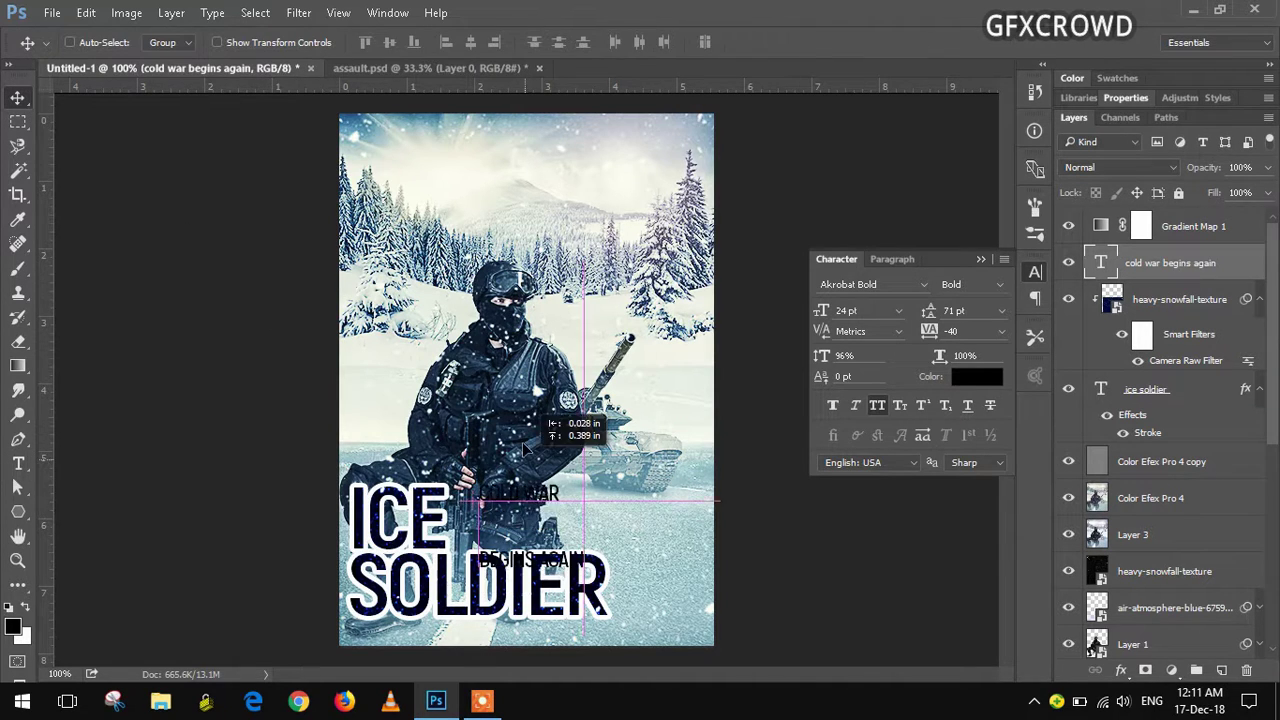
pyautogui.click(995, 311)
pyautogui.click(993, 334)
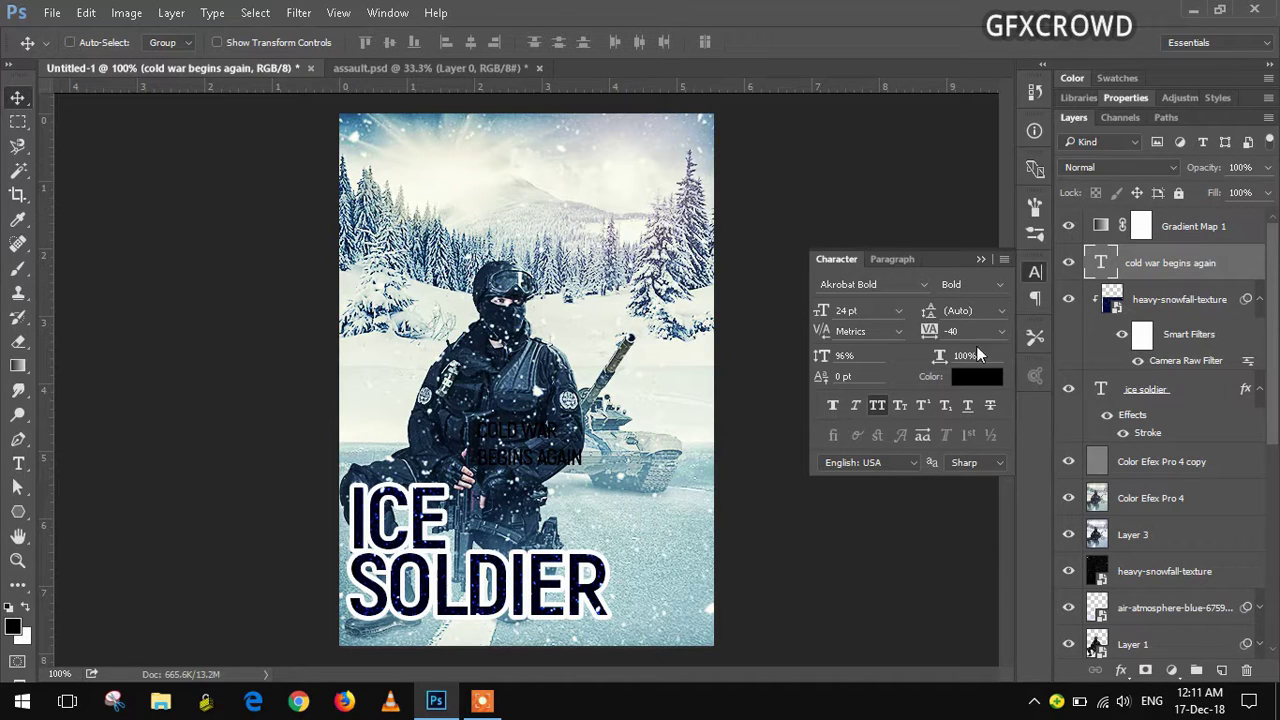
pyautogui.moveTo(930, 313); pyautogui.dragTo(935, 316)
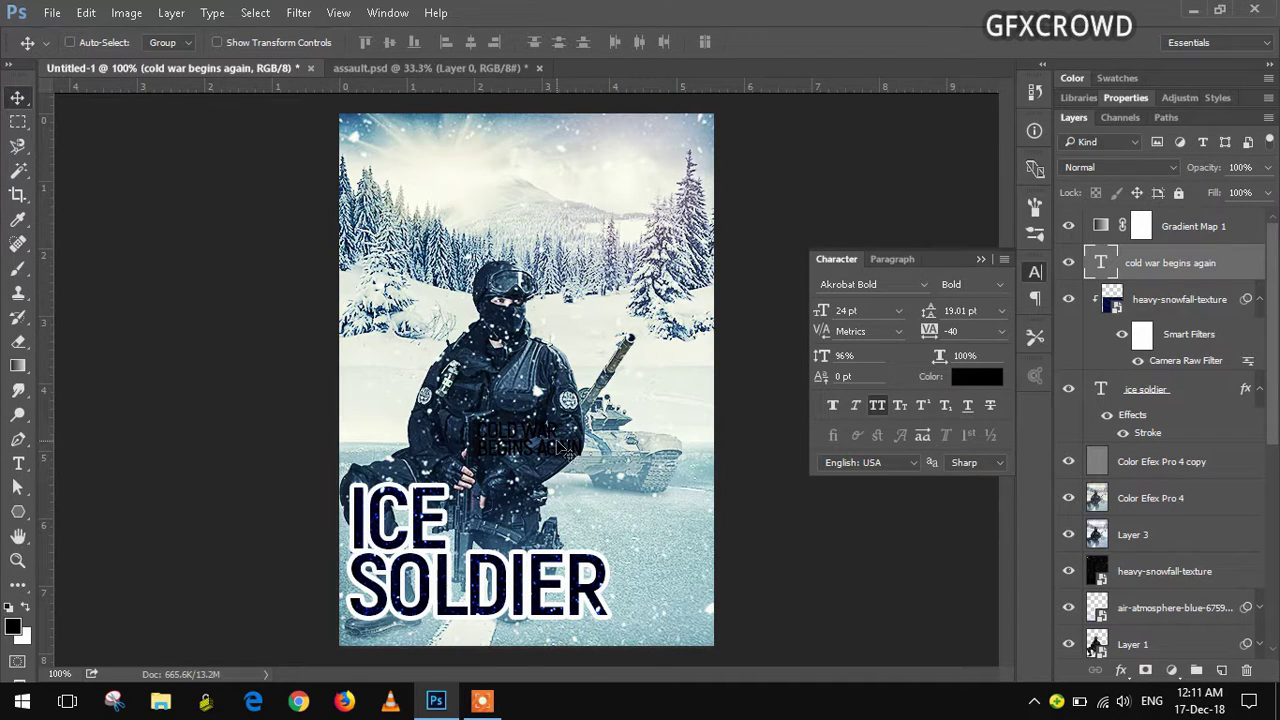
pyautogui.moveTo(567, 450); pyautogui.dragTo(548, 538)
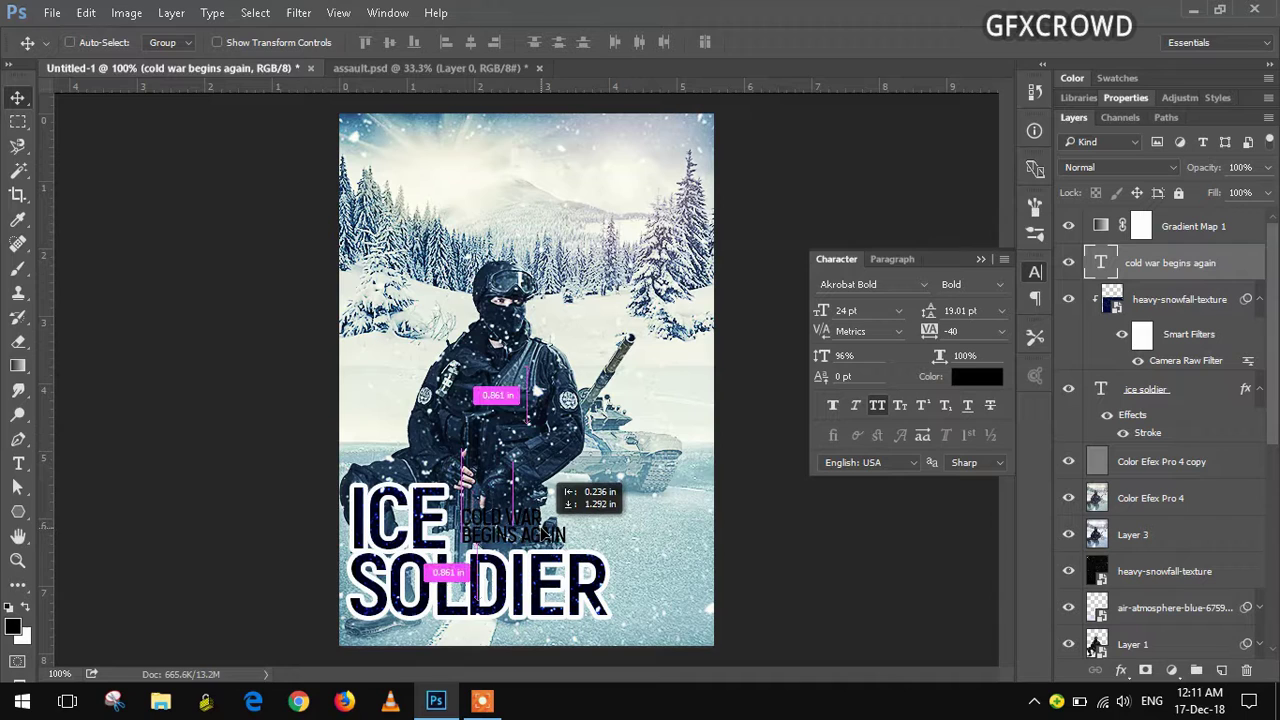
pyautogui.moveTo(548, 538); pyautogui.dragTo(545, 535)
# - Try a white text colour but keep the tagline black, and reposition it beside ICE
pyautogui.click(975, 377)
pyautogui.write('ffffff')
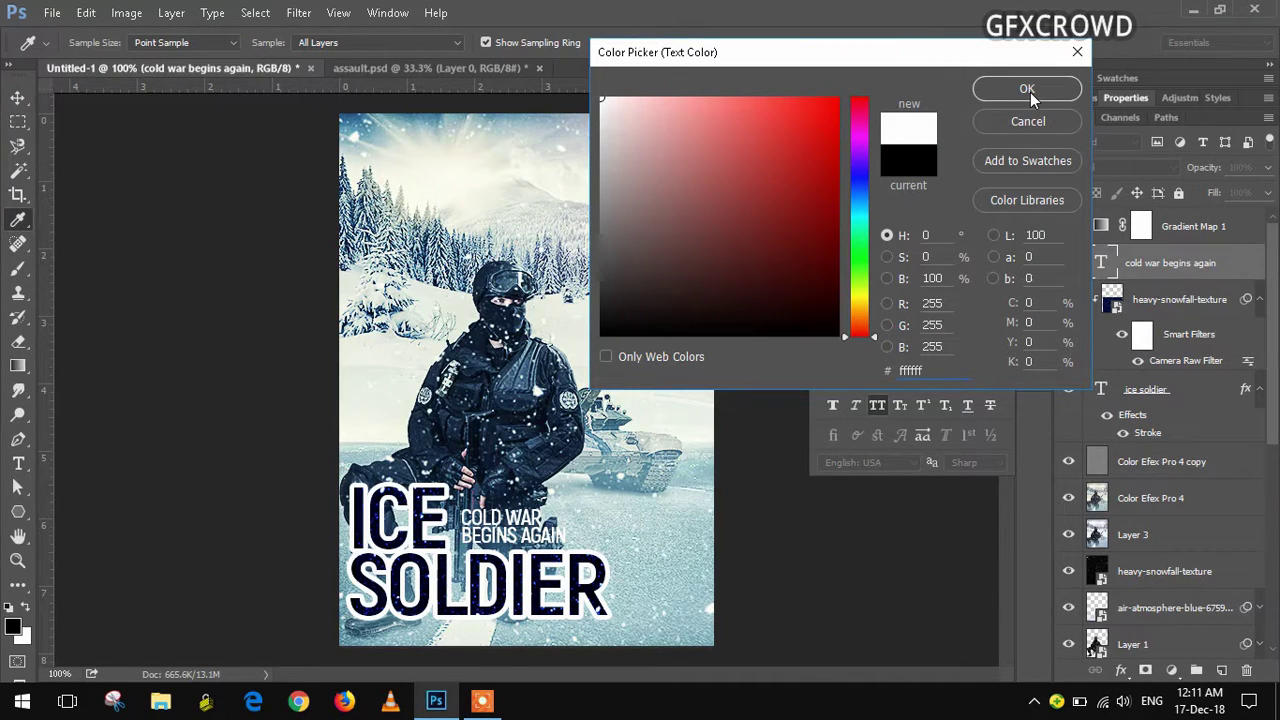
pyautogui.click(1042, 121)
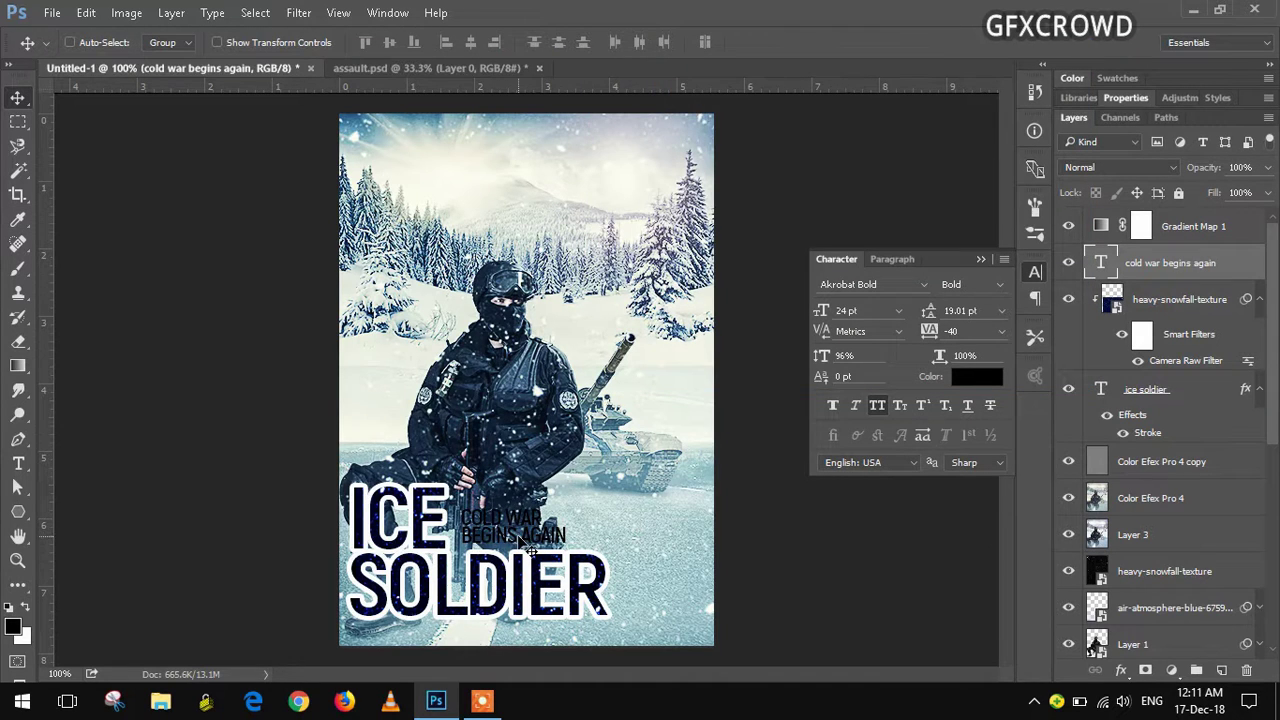
pyautogui.moveTo(520, 539); pyautogui.dragTo(514, 543)
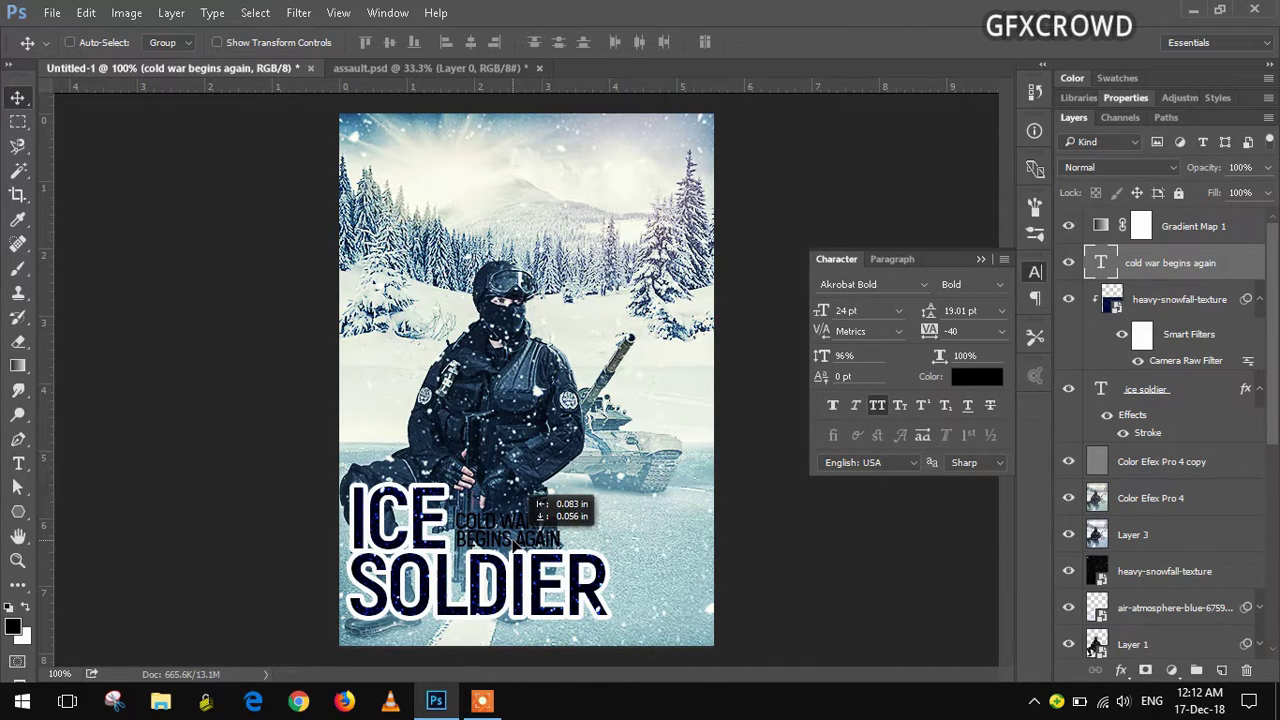
# - Add THE before COLD WAR and set BEGINS AGAIN tracking to -20
pyautogui.doubleClick(1101, 263)
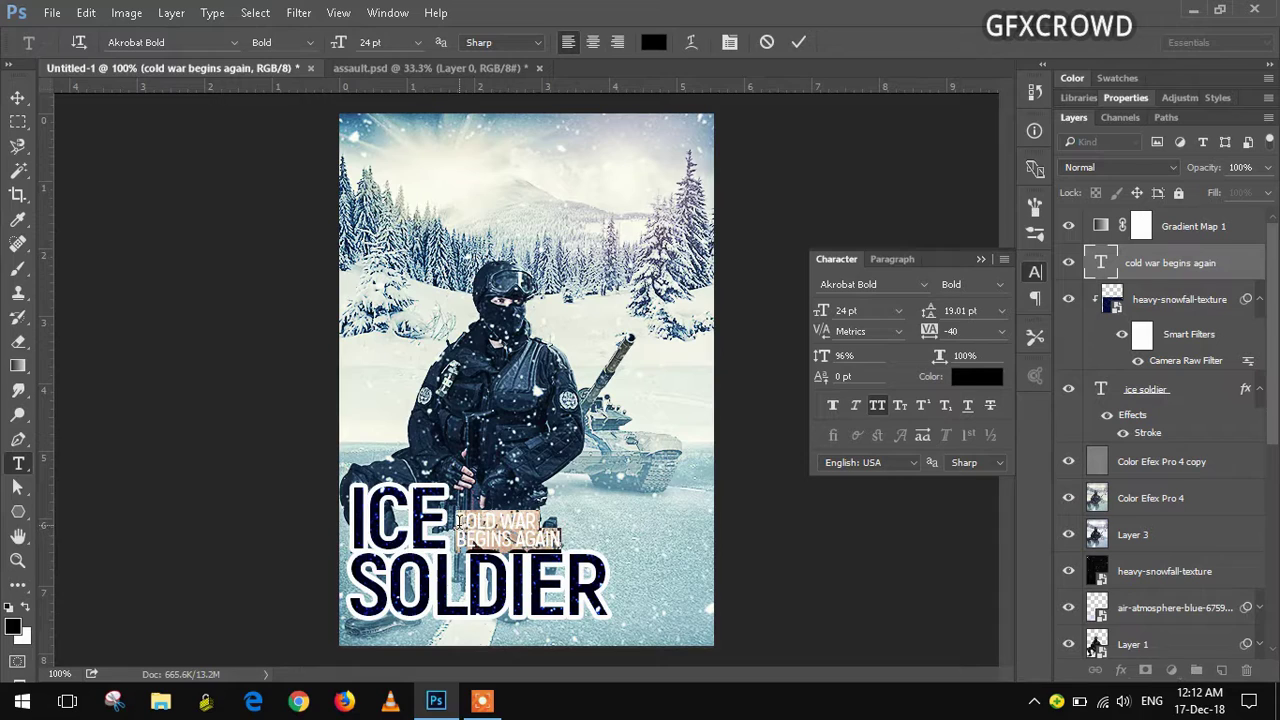
pyautogui.click(565, 541)
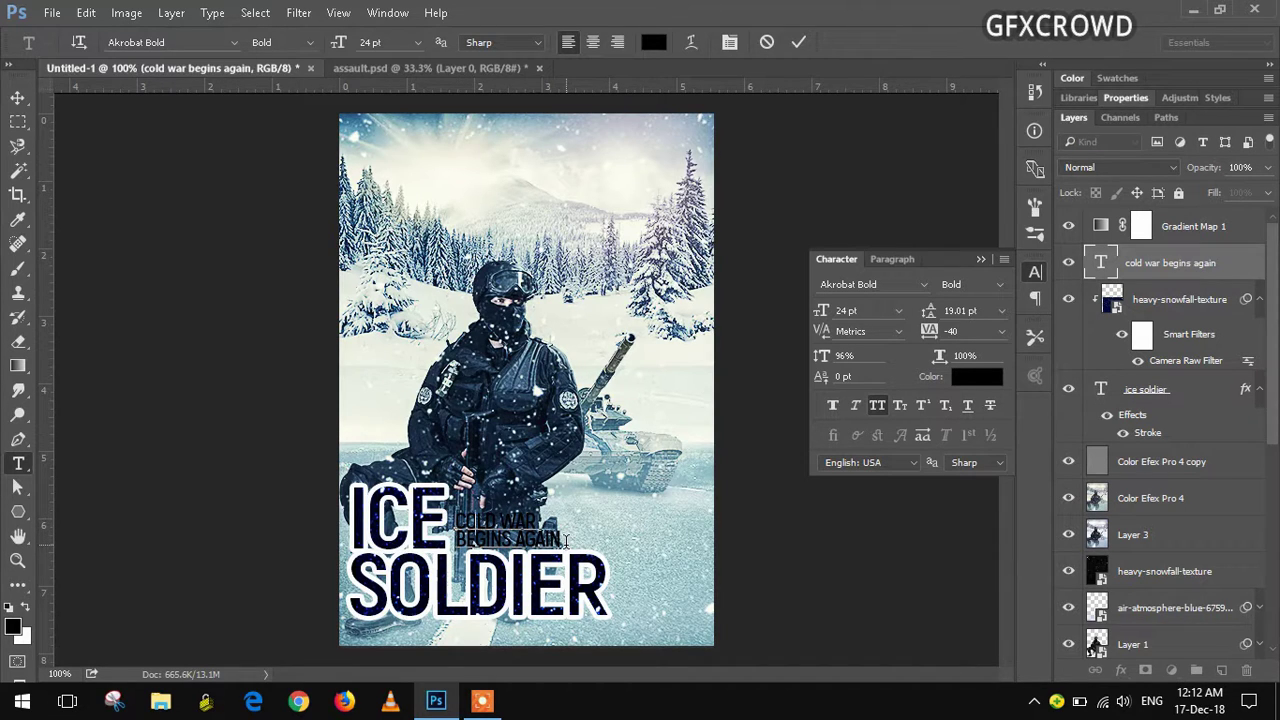
pyautogui.write('THE')
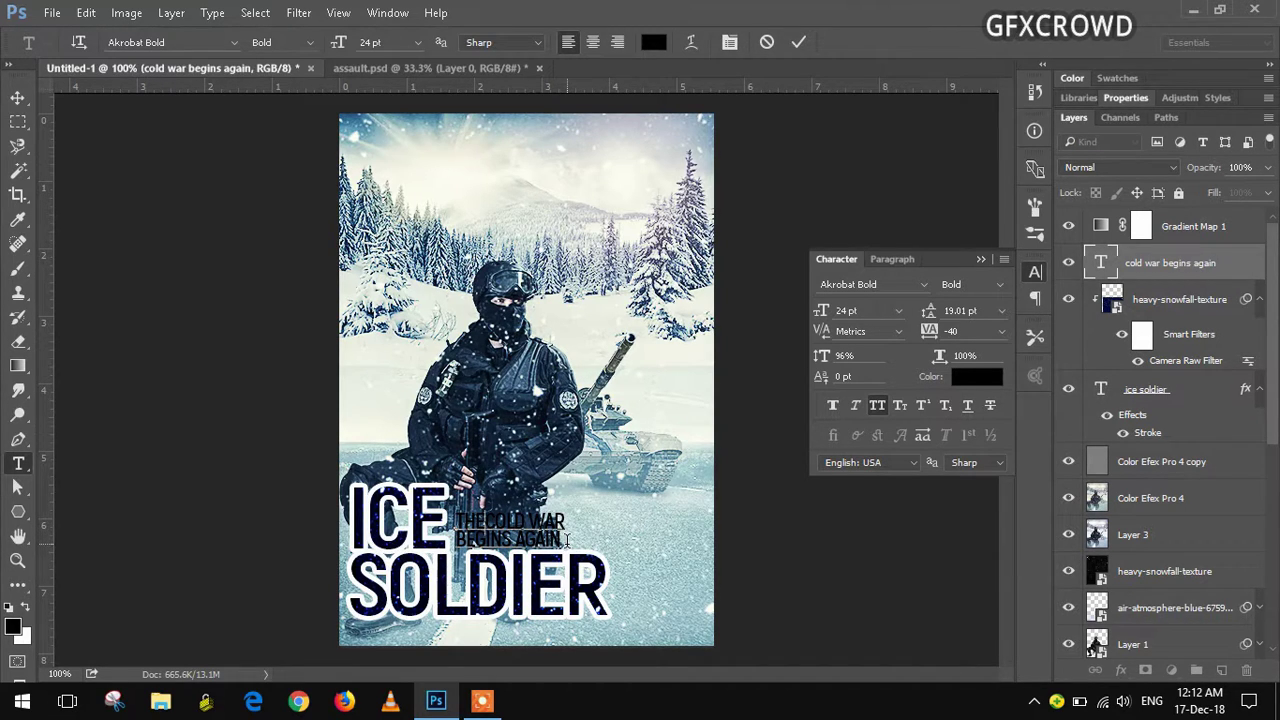
pyautogui.moveTo(562, 540); pyautogui.dragTo(453, 540)
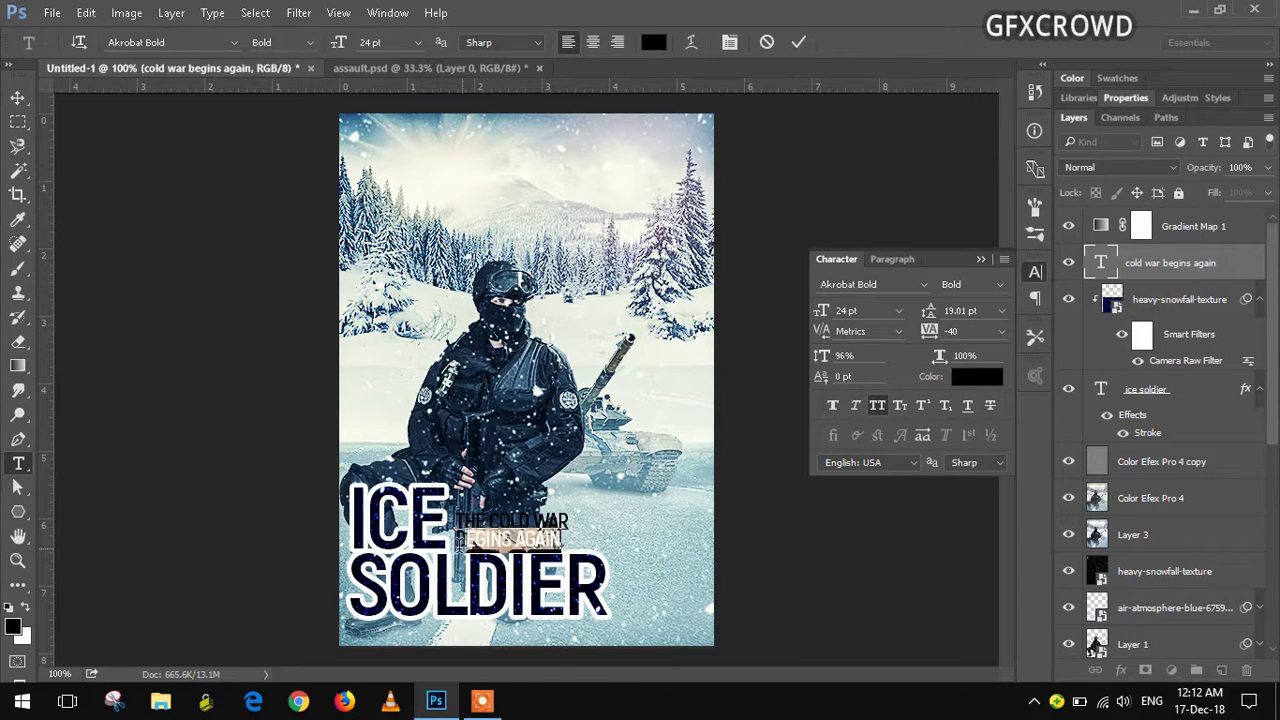
pyautogui.moveTo(929, 332); pyautogui.dragTo(929, 337)
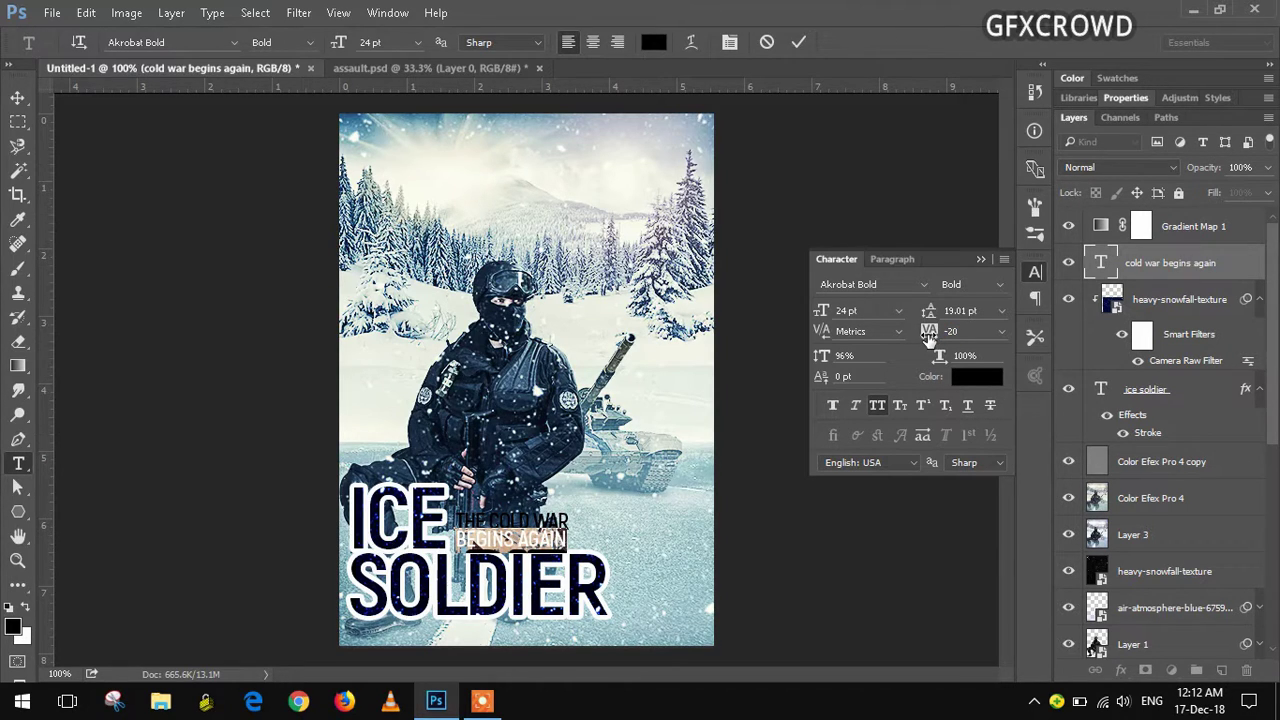
pyautogui.click(17, 97)
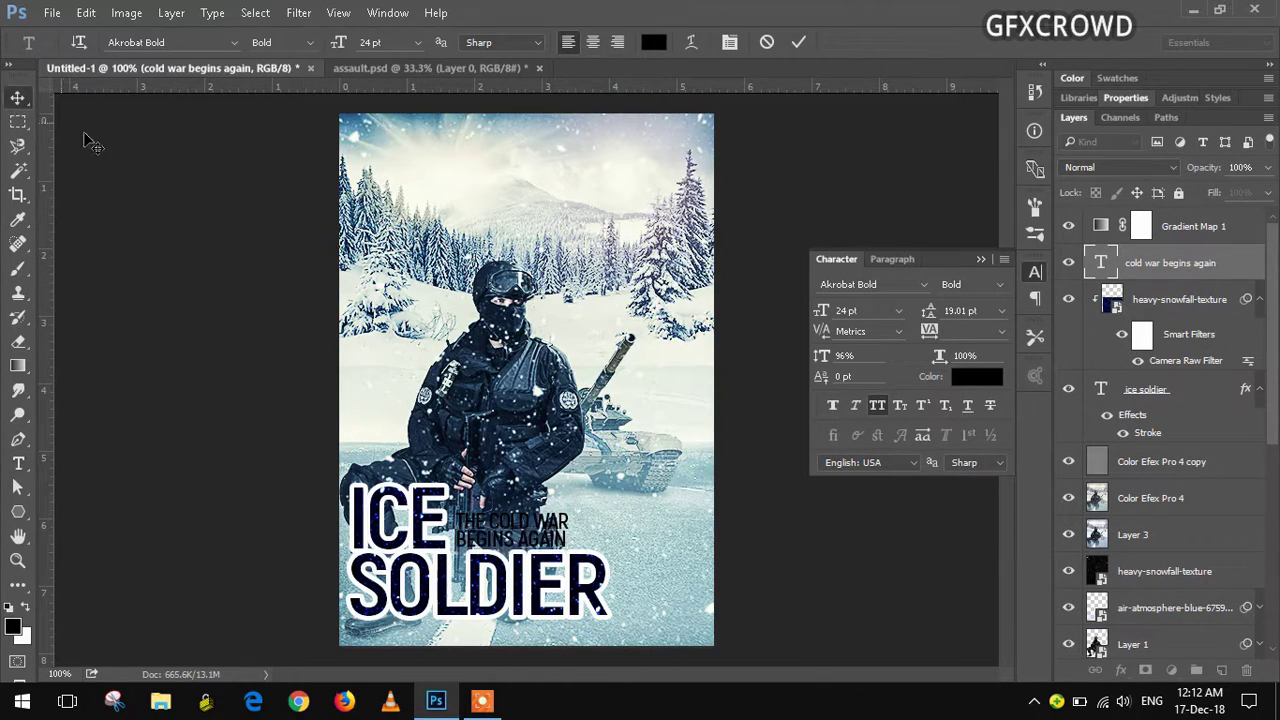
pyautogui.moveTo(573, 516); pyautogui.dragTo(552, 527)
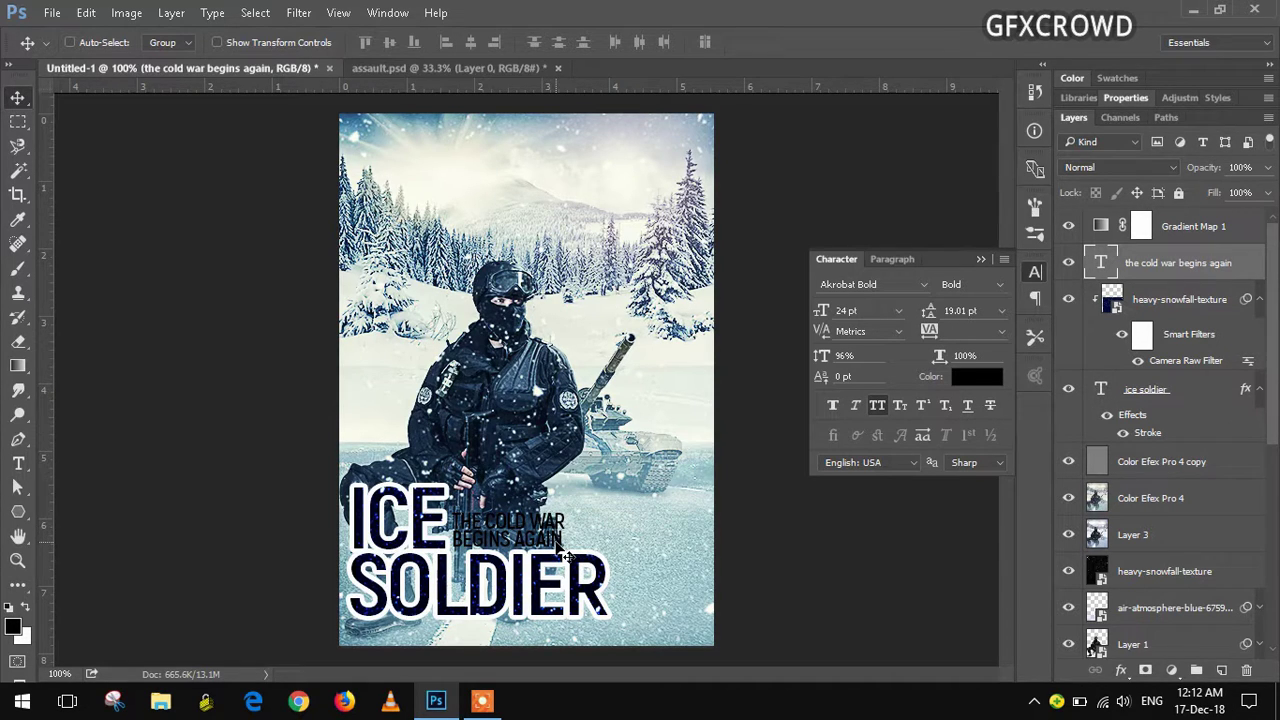
# - Keep the tagline in Akrobat Bold and move it right of ICE, above SOLDIER
pyautogui.click(841, 276)
pyautogui.click(789, 167)
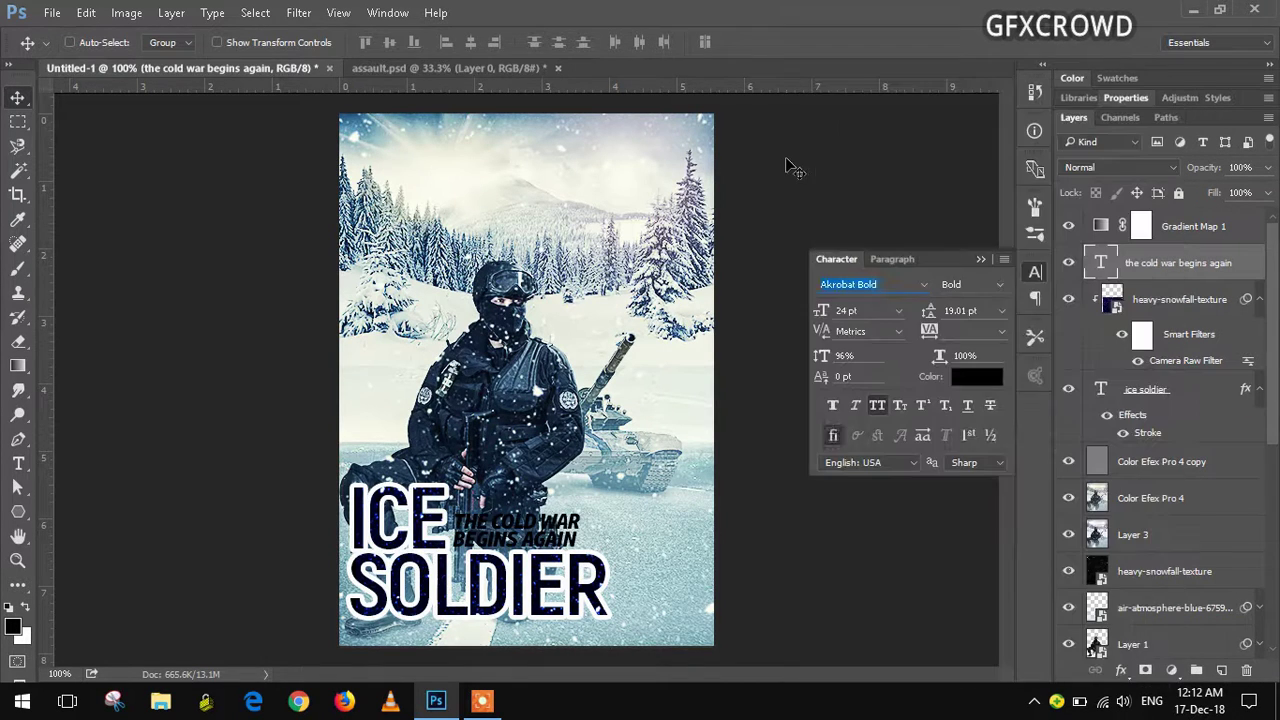
pyautogui.click(838, 268)
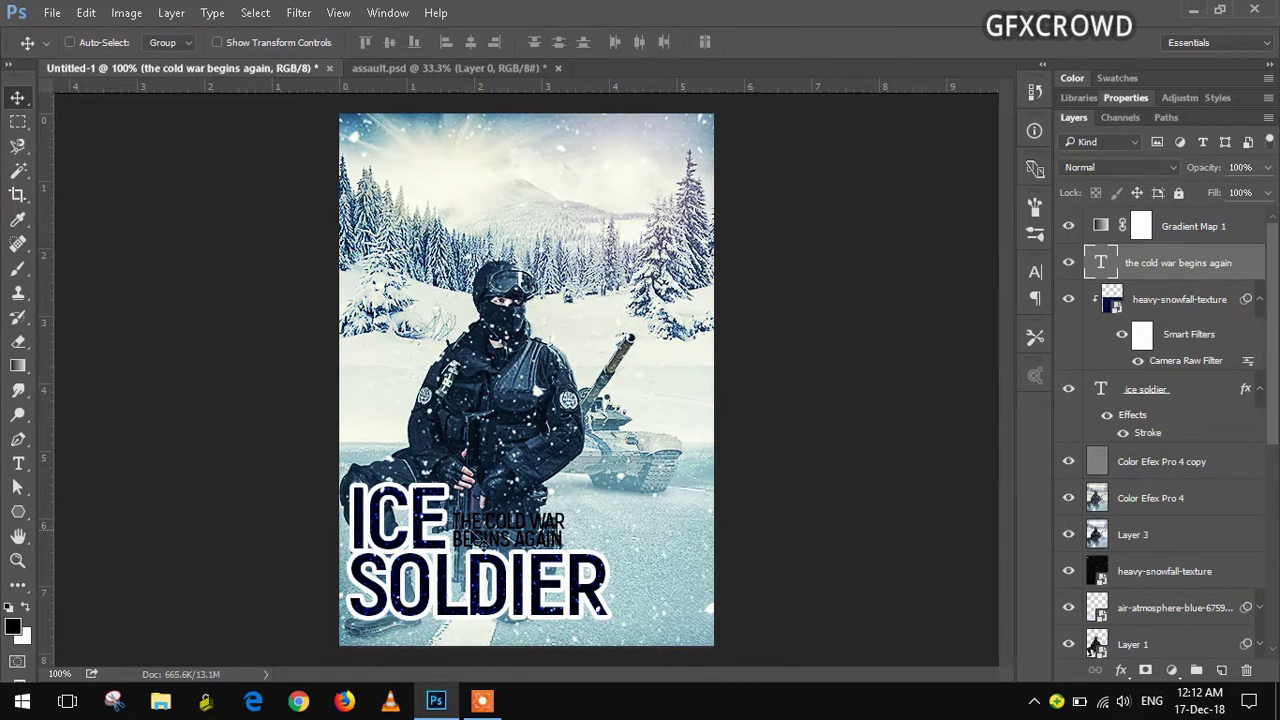
pyautogui.moveTo(482, 538)
pyautogui.mouseDown()
pyautogui.moveTo(612, 542)
pyautogui.moveTo(676, 560)
pyautogui.moveTo(548, 543)
pyautogui.mouseUp()
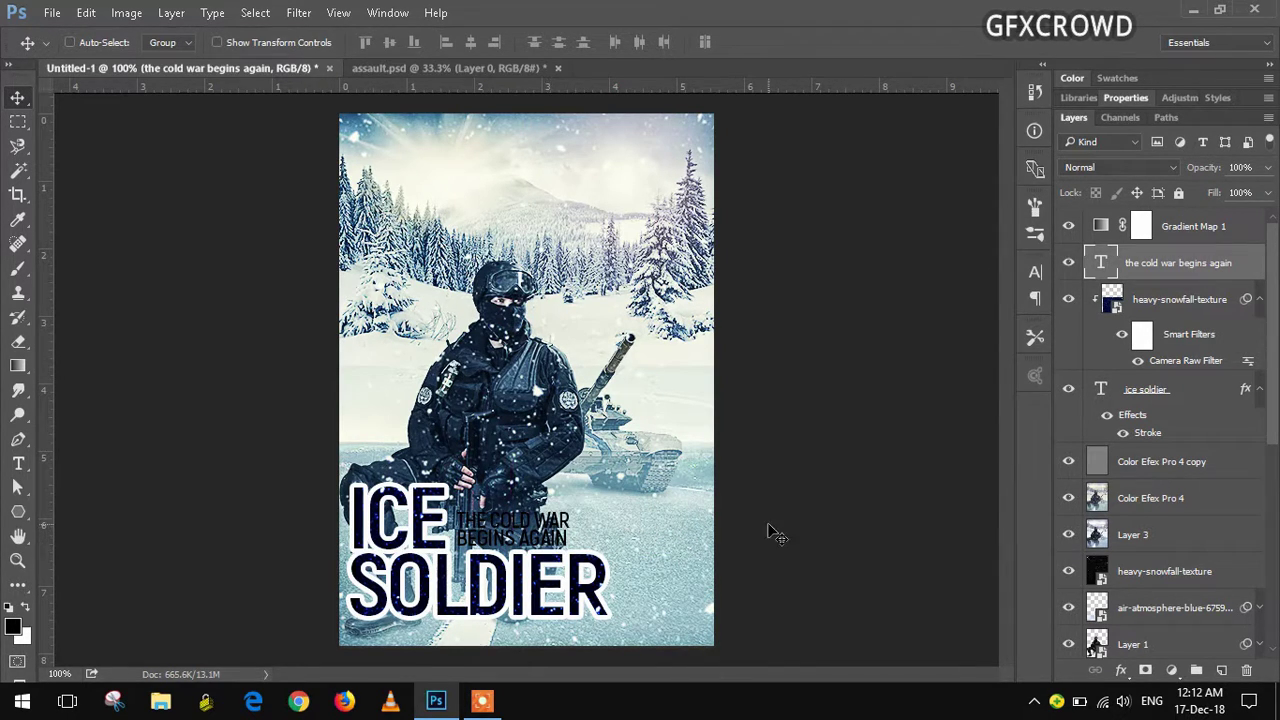